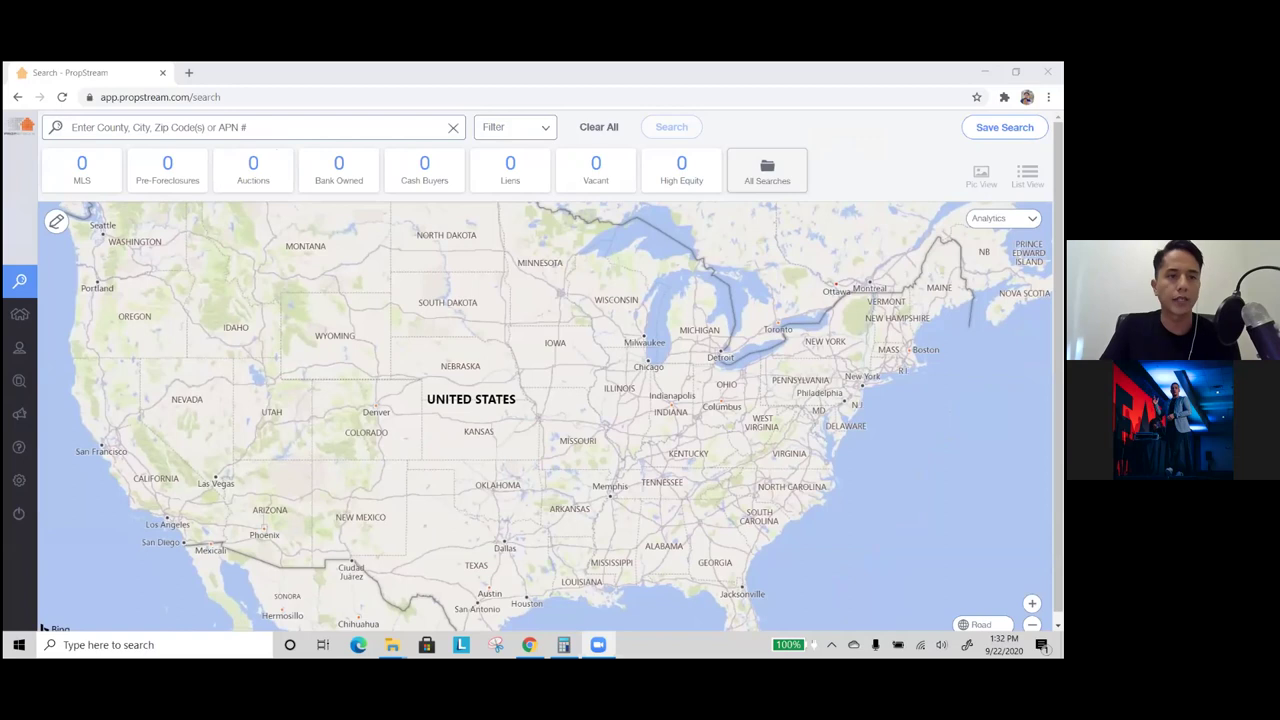
click(196, 121)
text(1604)
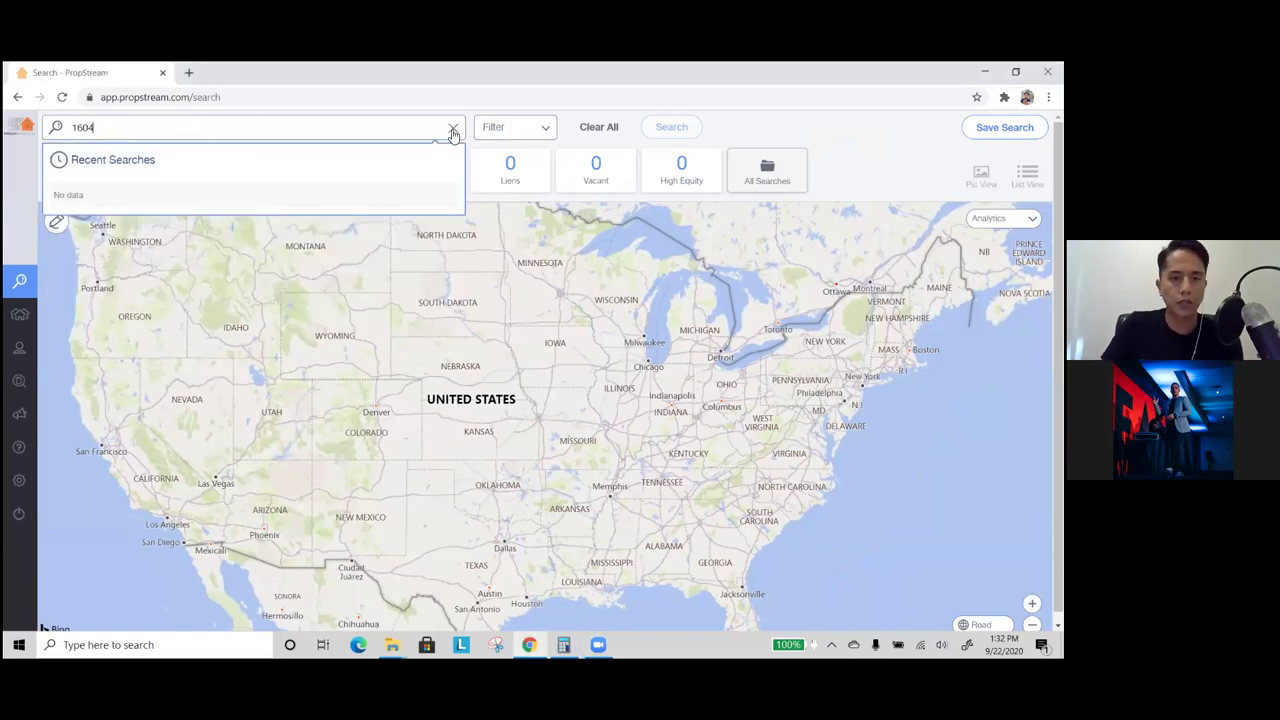
key(BackSpace)
key(BackSpace)
key(BackSpace)
key(BackSpace)
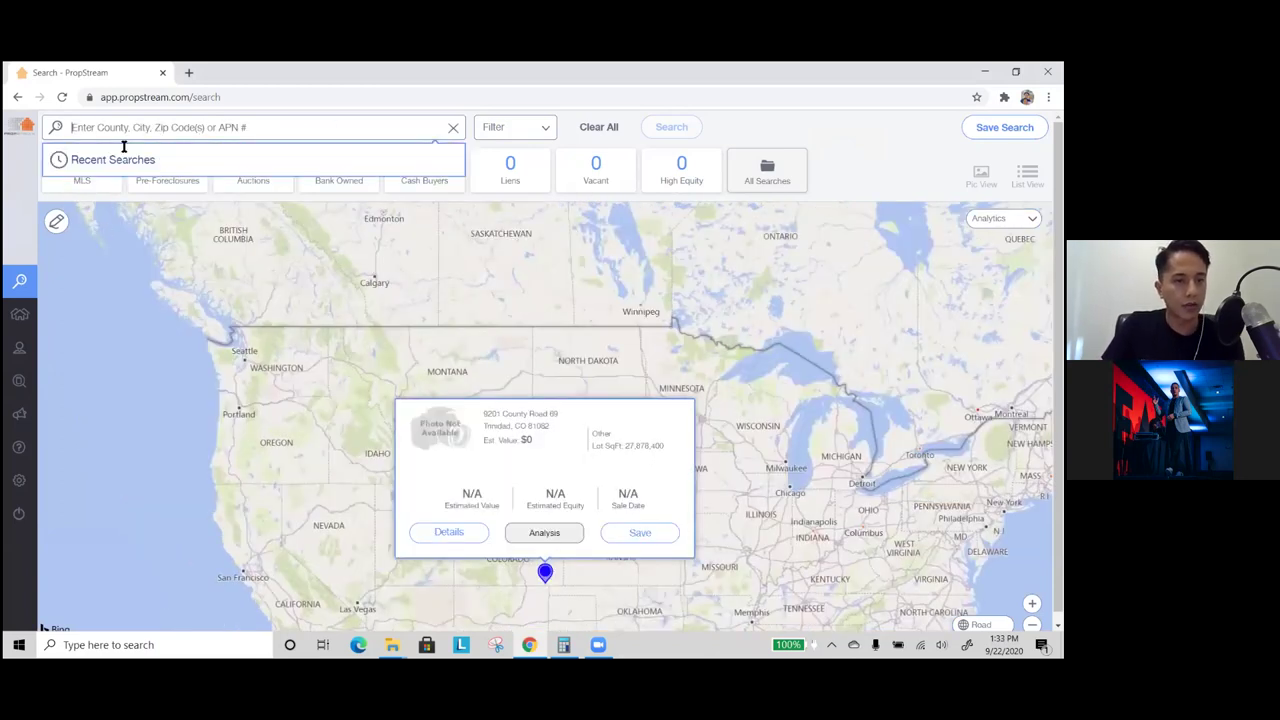
click(131, 129)
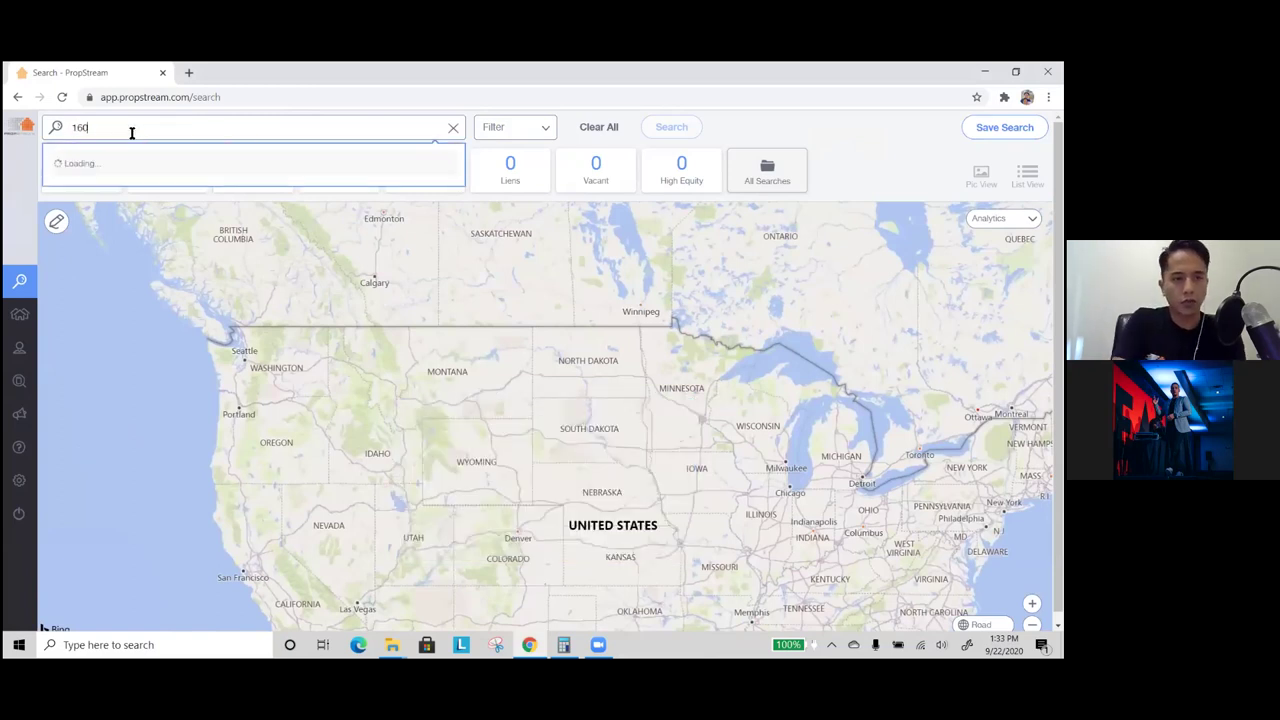
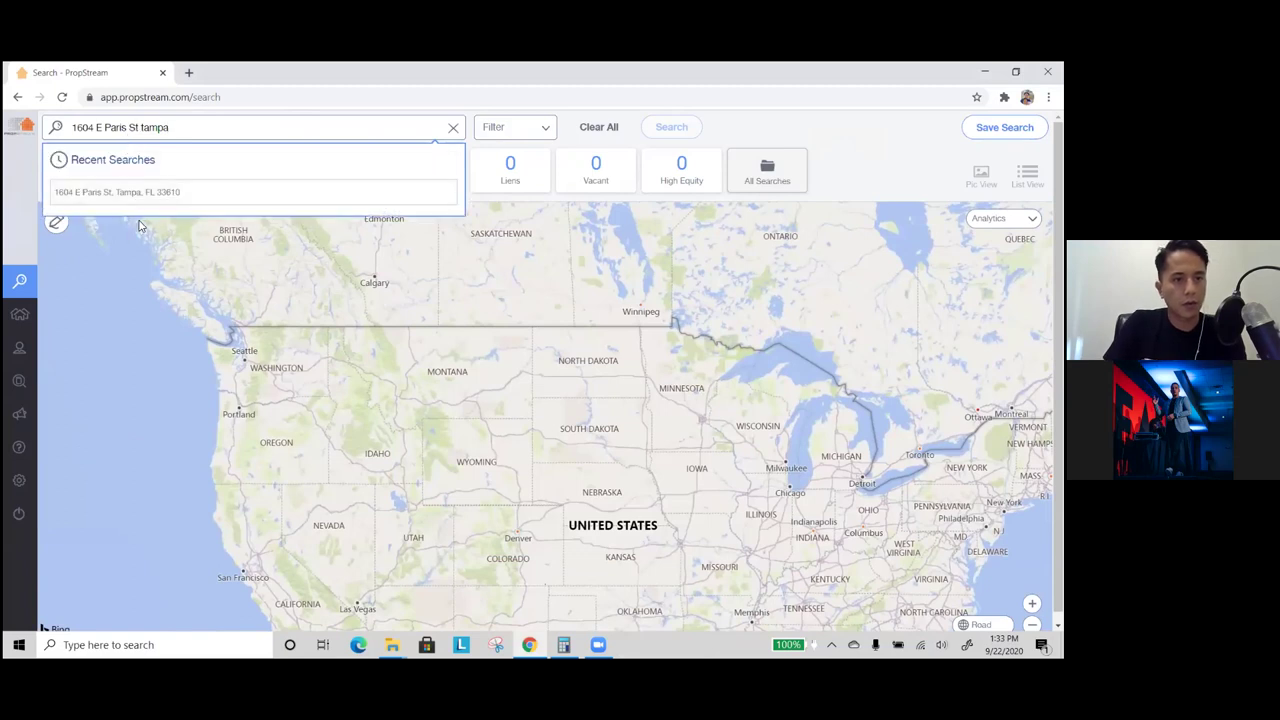
click(154, 192)
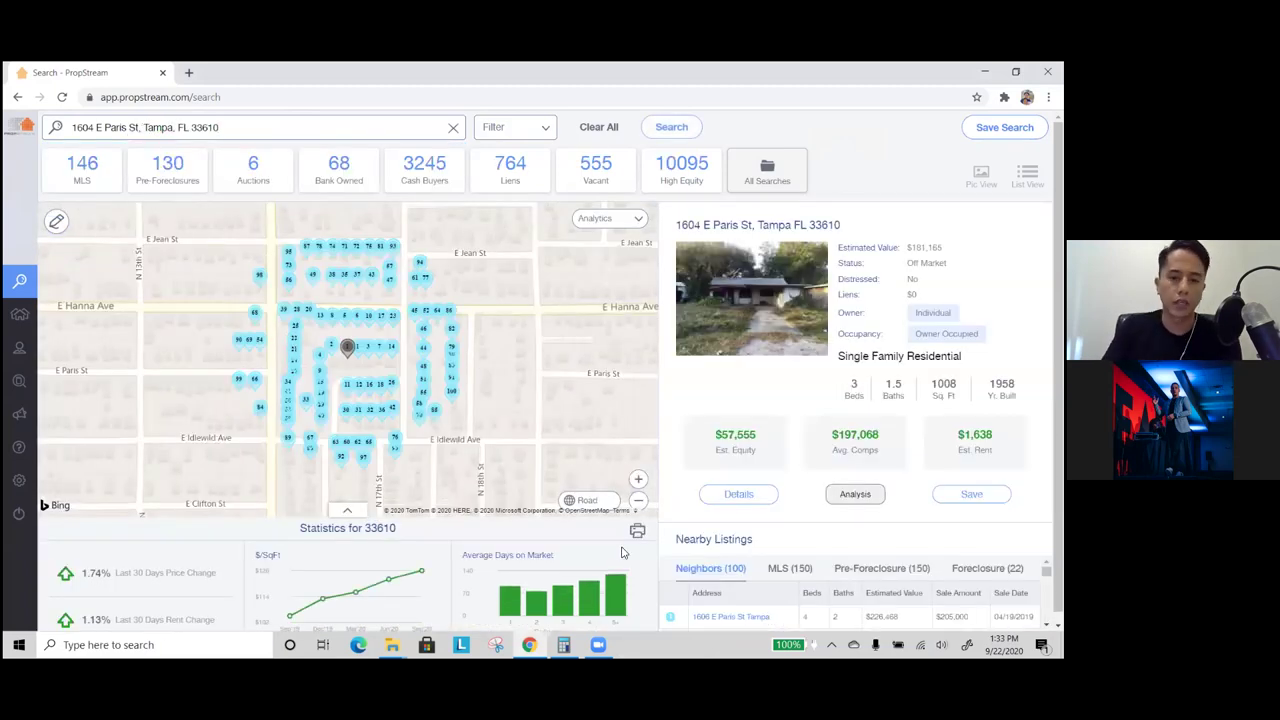
- Open the property's Details and scroll through its 35 comps on Comparables & Nearby Listings
click(739, 498)
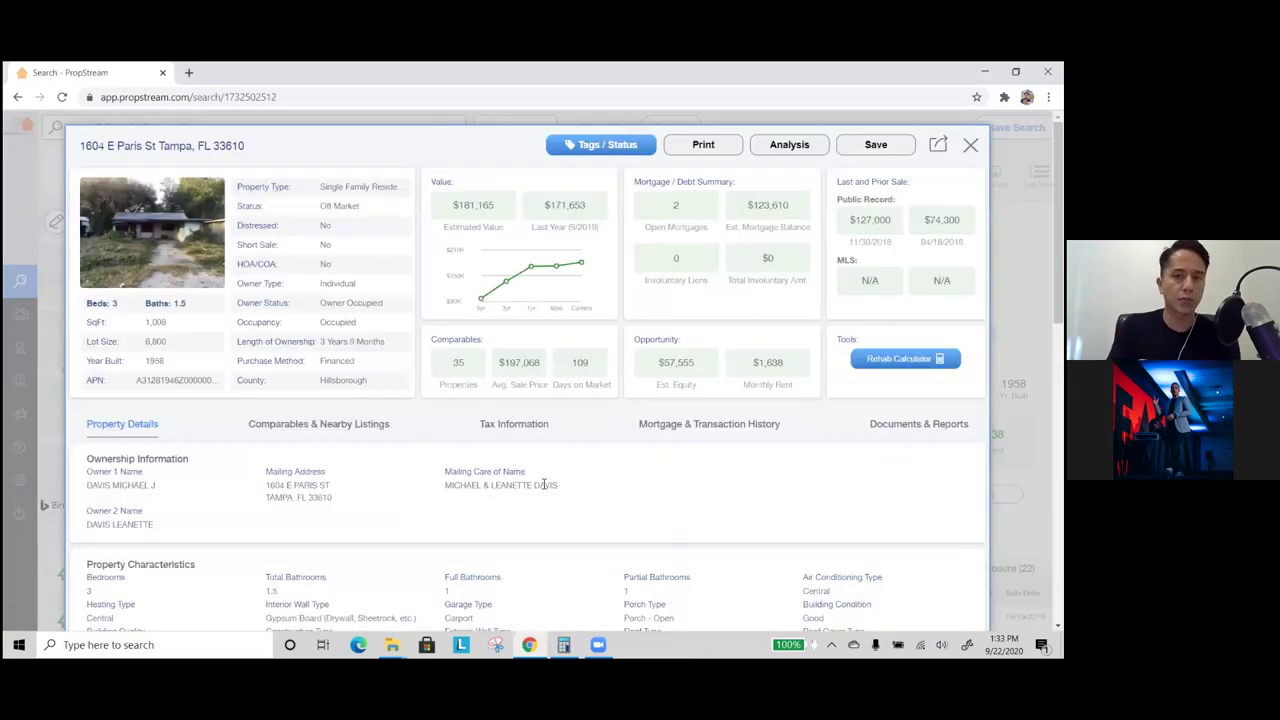
click(308, 437)
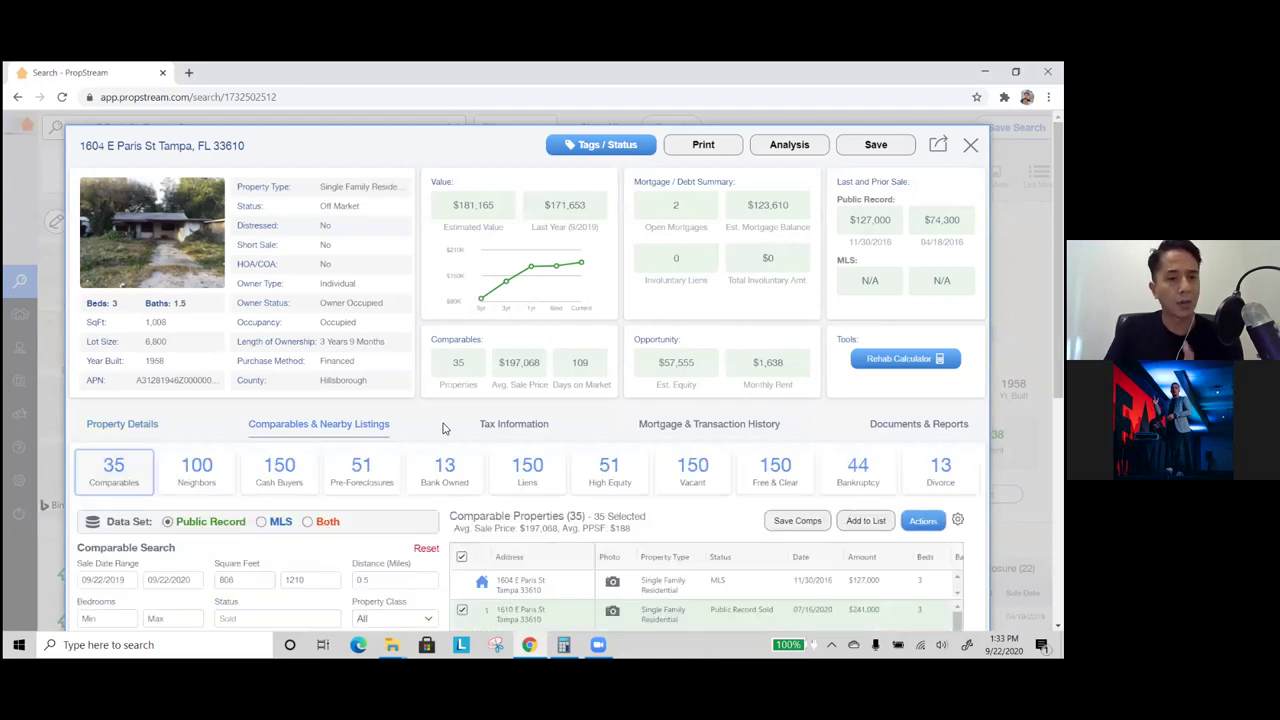
scroll(437, 421, down, 1)
scroll(437, 421, down, 1)
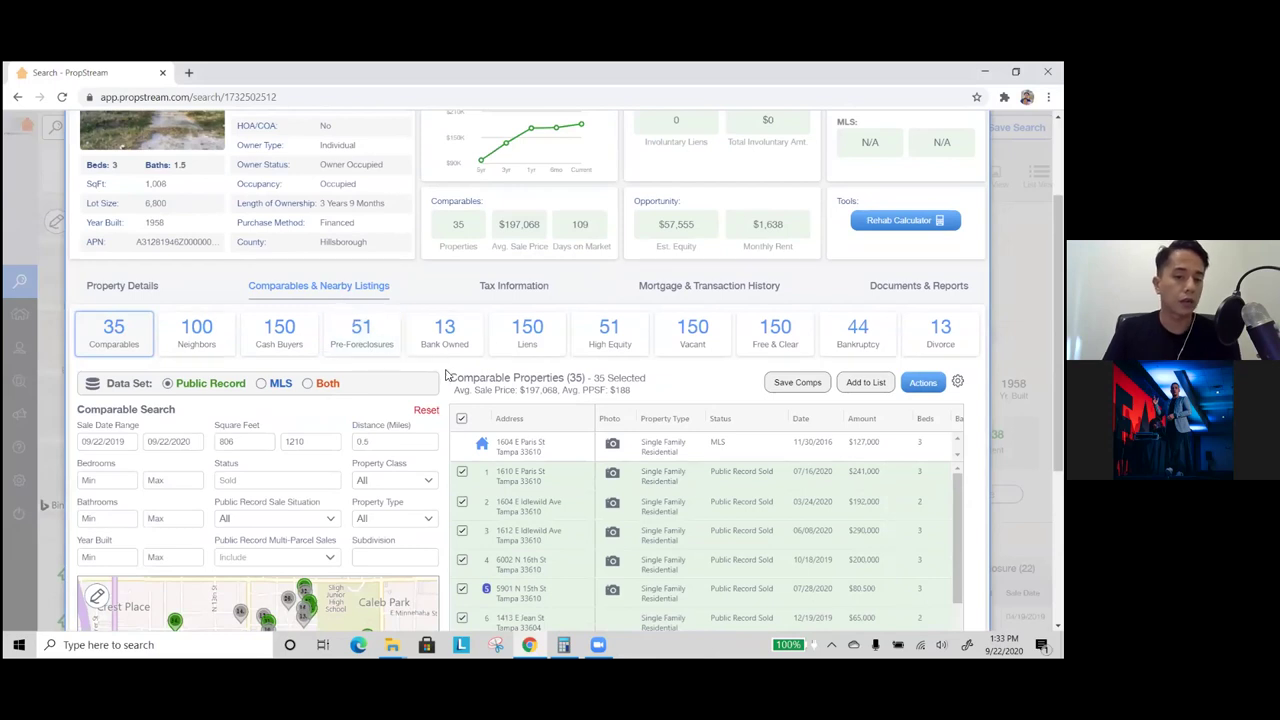
scroll(446, 374, down, 1)
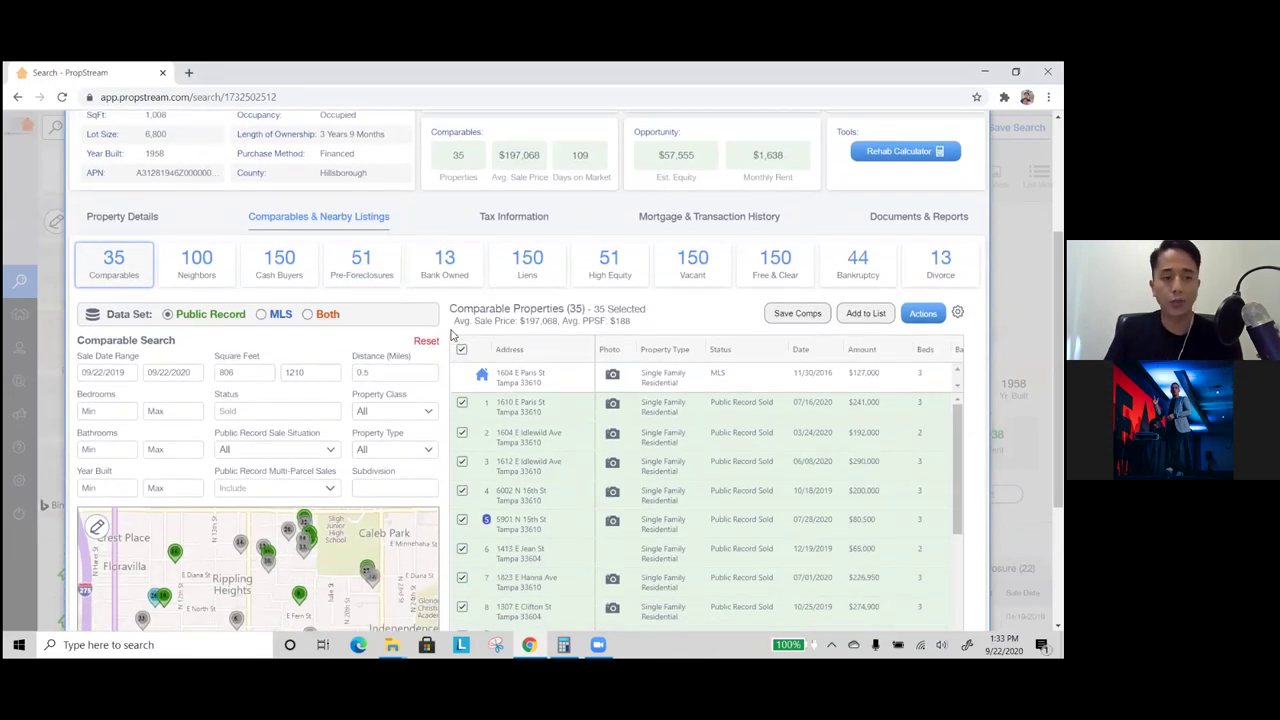
scroll(452, 322, down, 1)
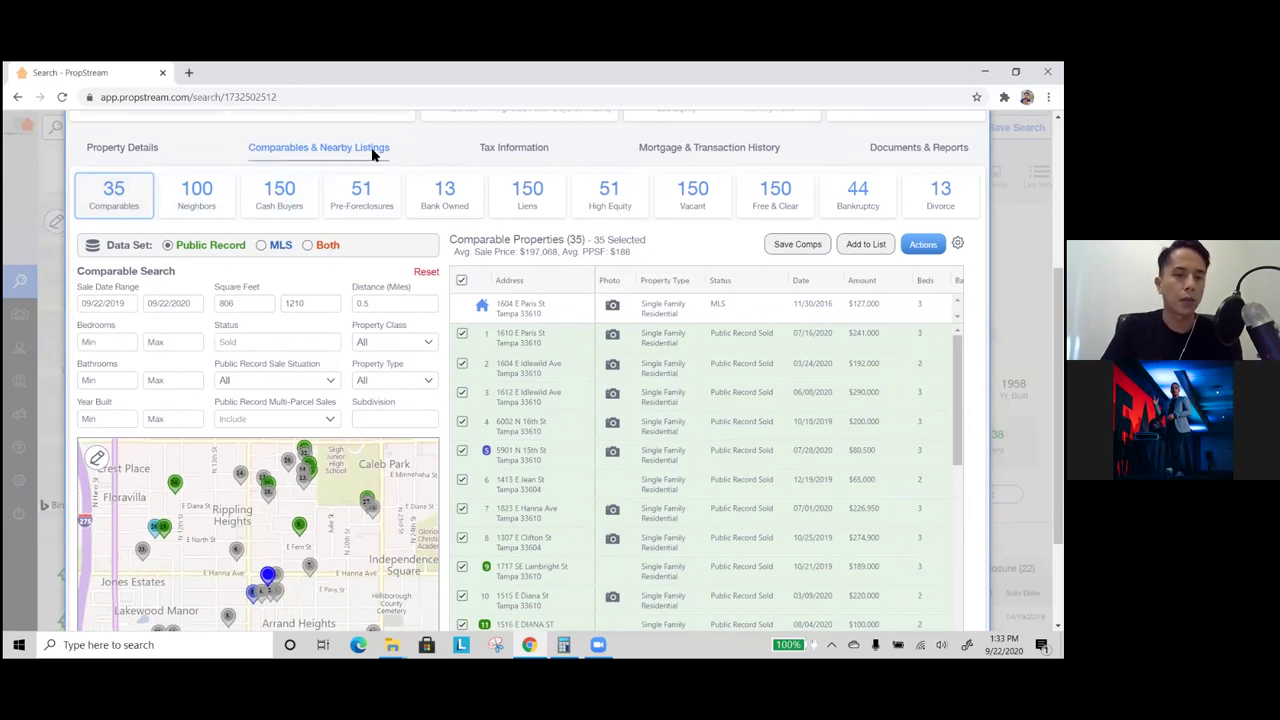
click(213, 210)
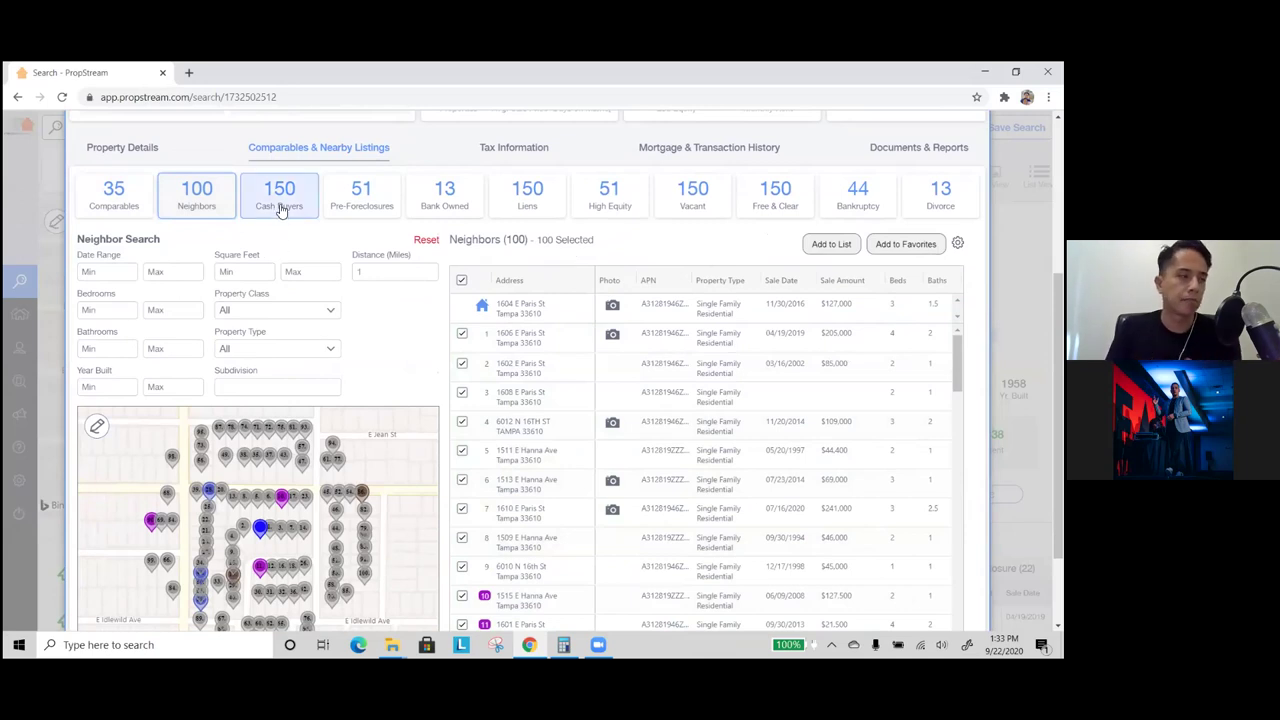
click(281, 208)
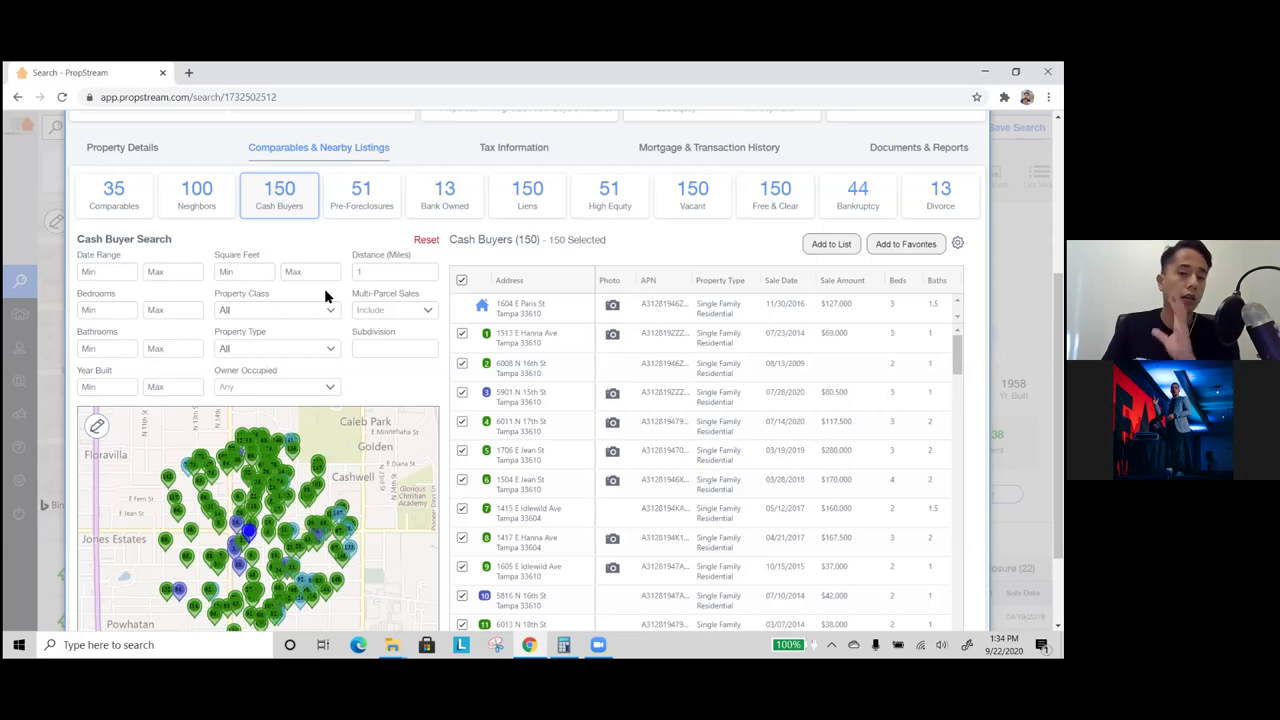
click(366, 207)
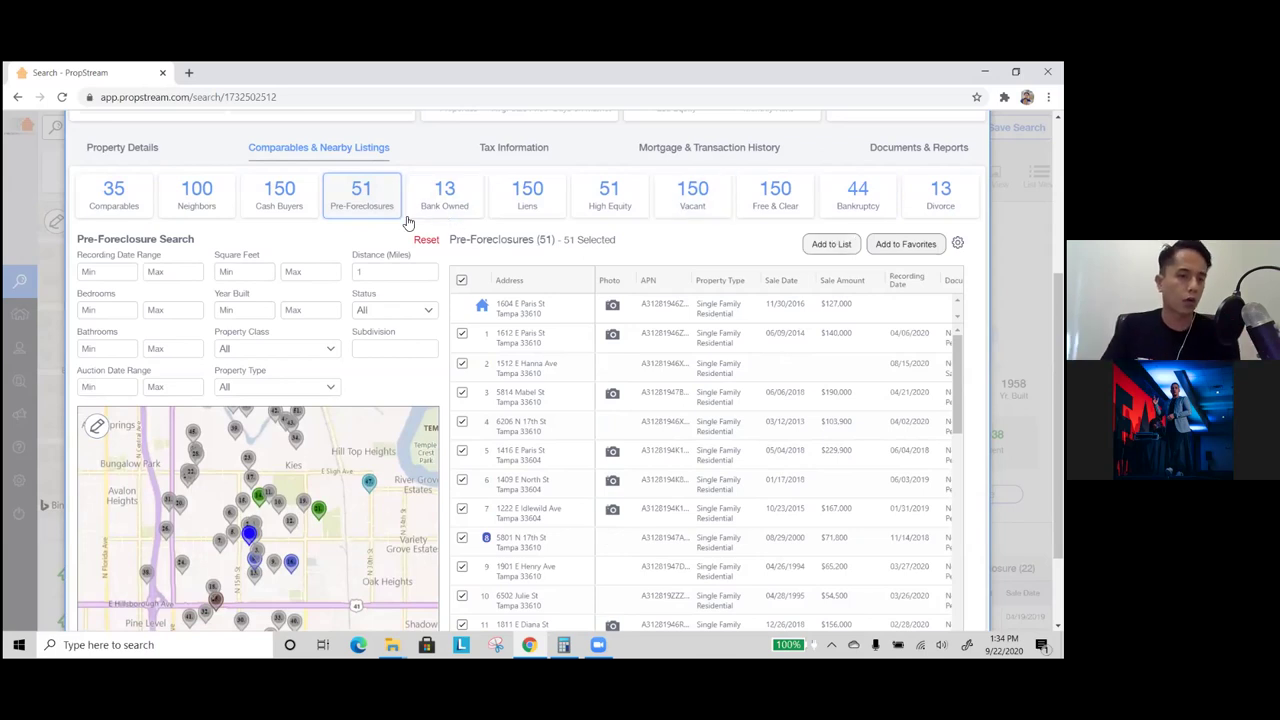
click(297, 213)
click(221, 207)
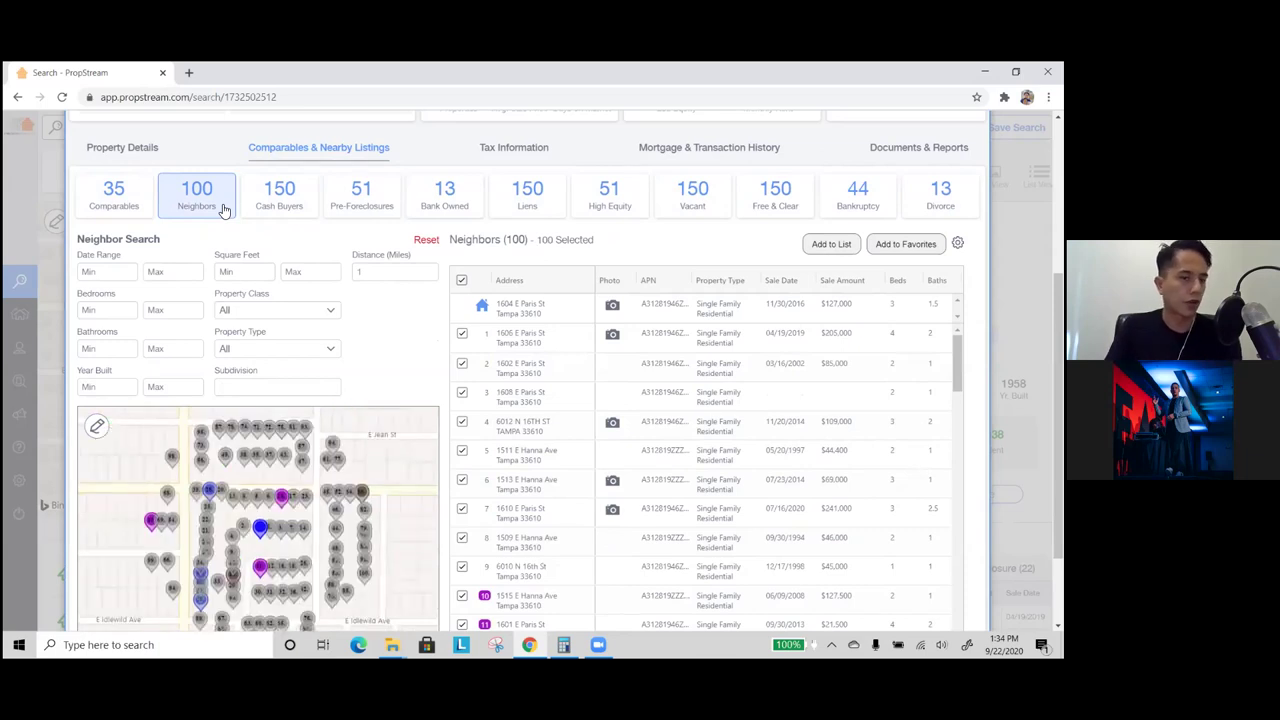
click(124, 207)
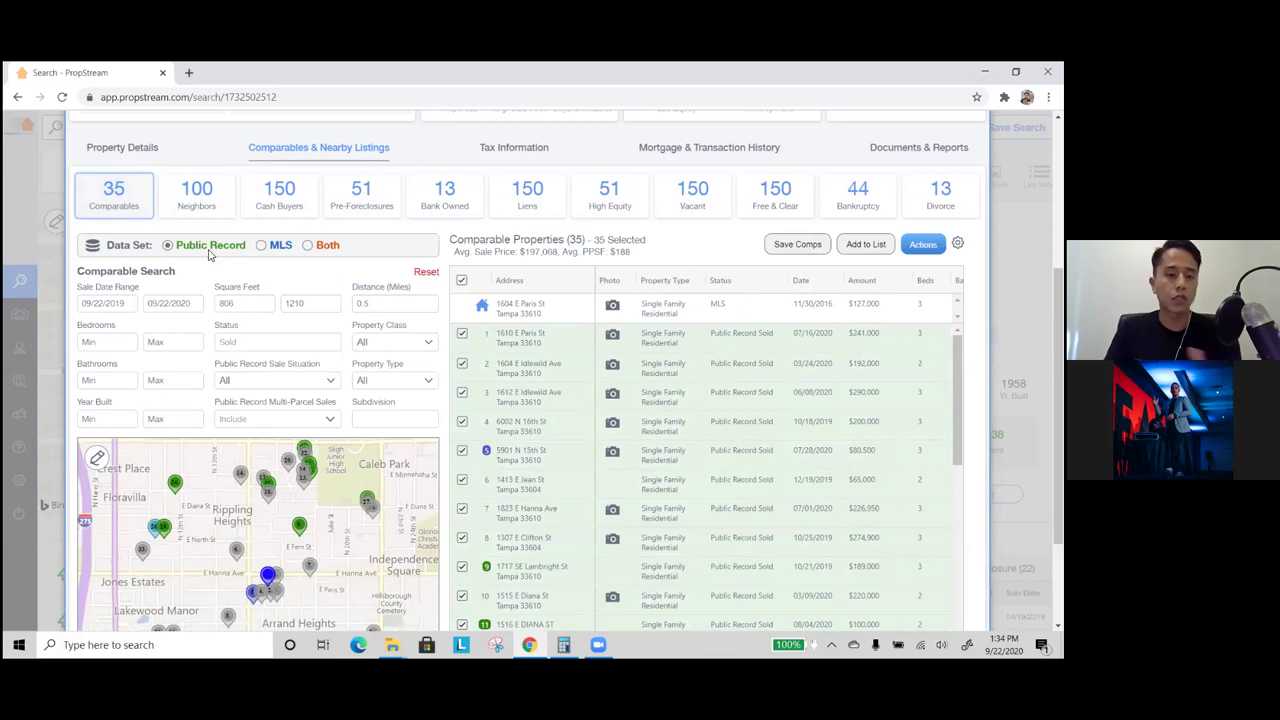
click(276, 245)
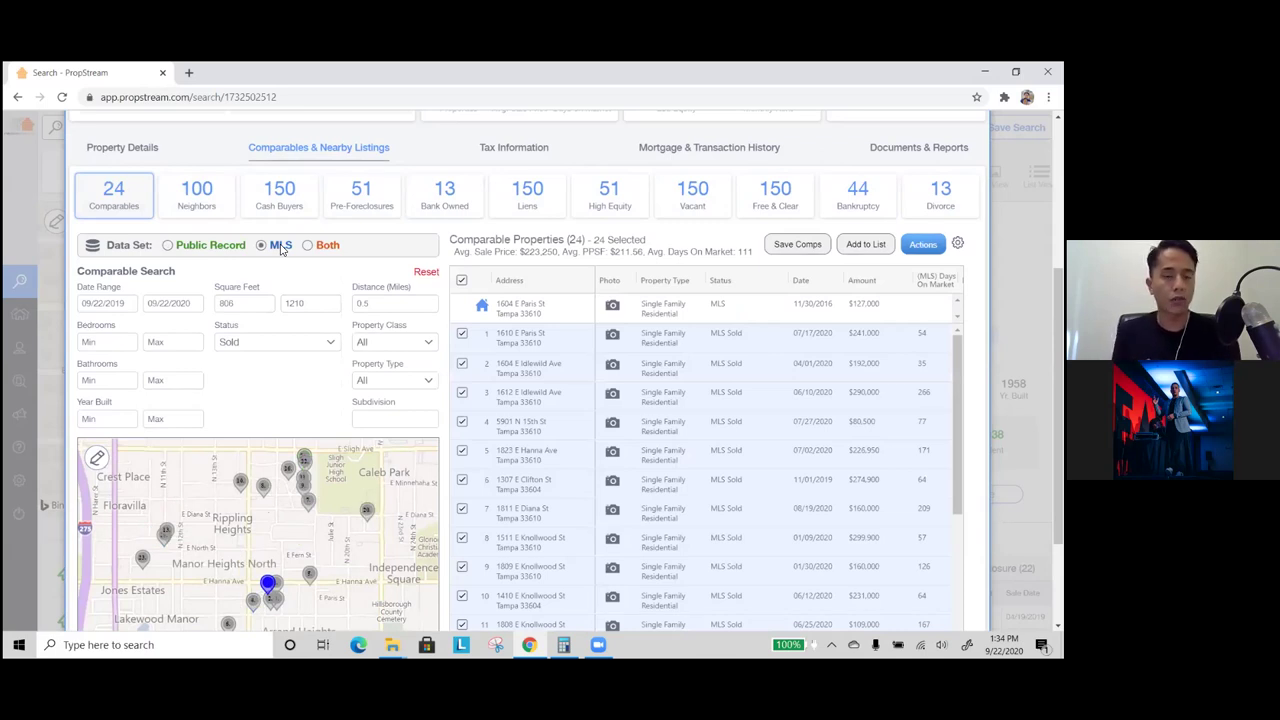
click(336, 252)
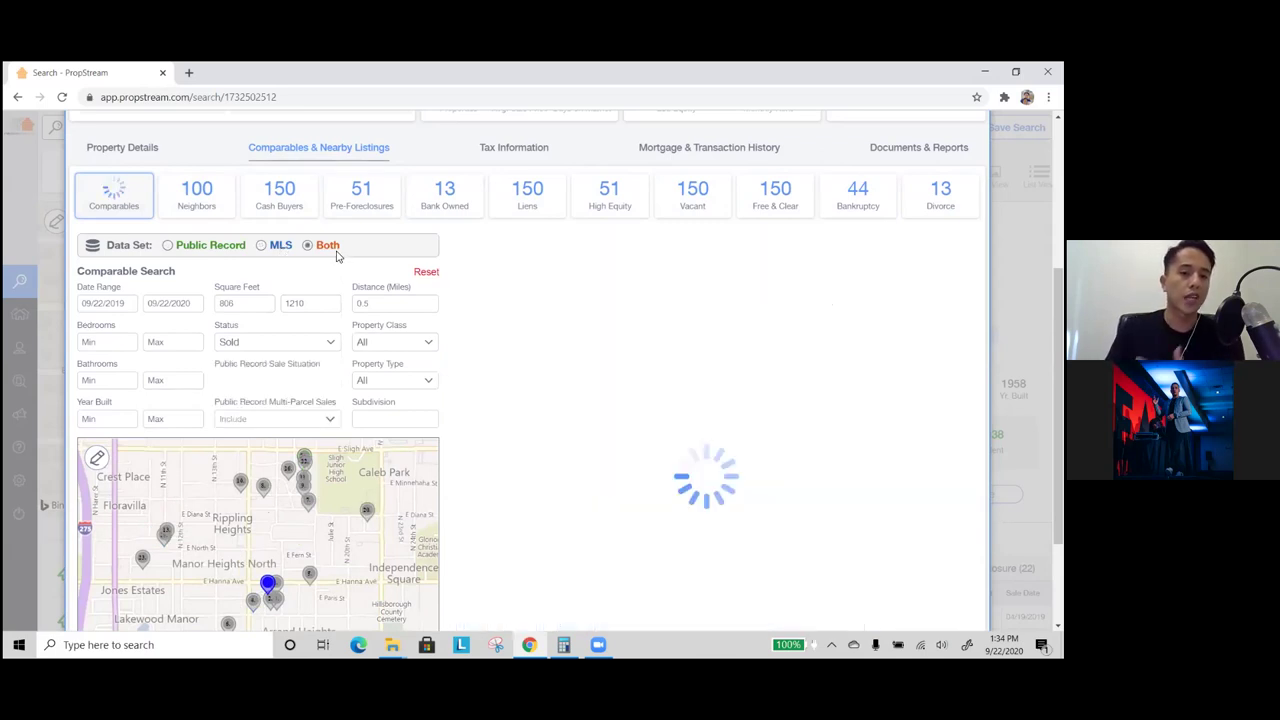
click(191, 252)
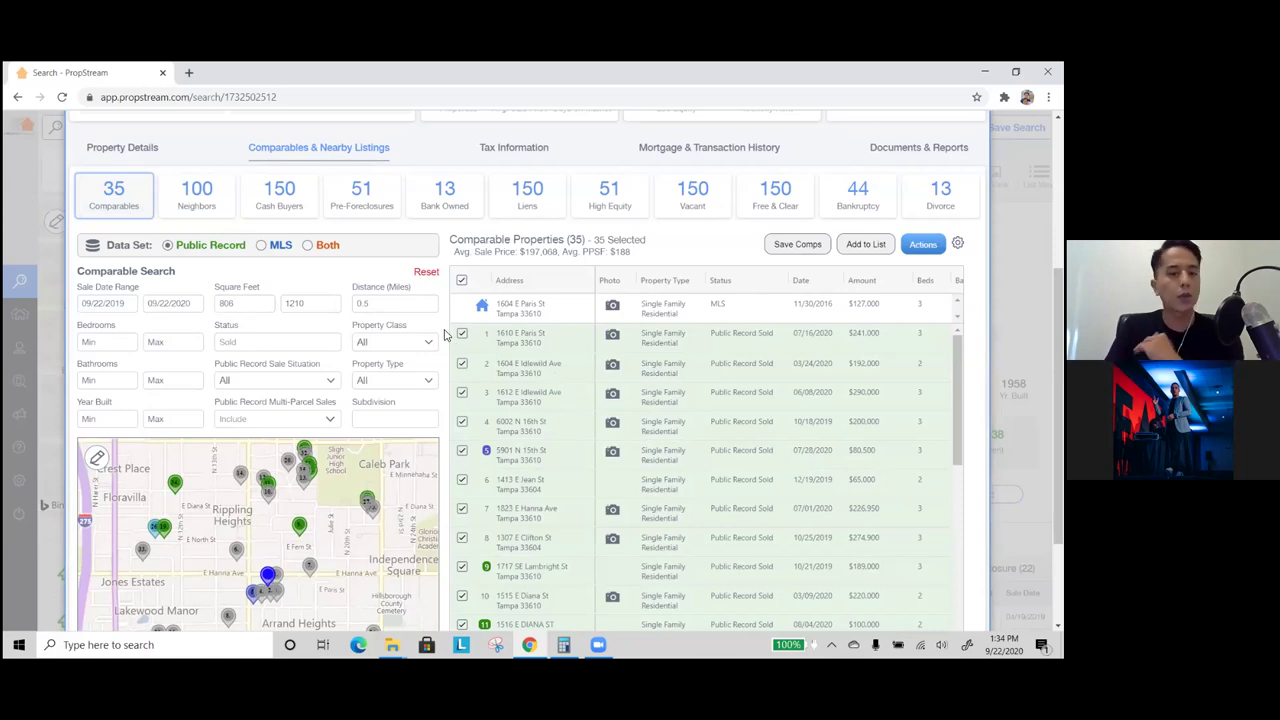
scroll(445, 335, down, 1)
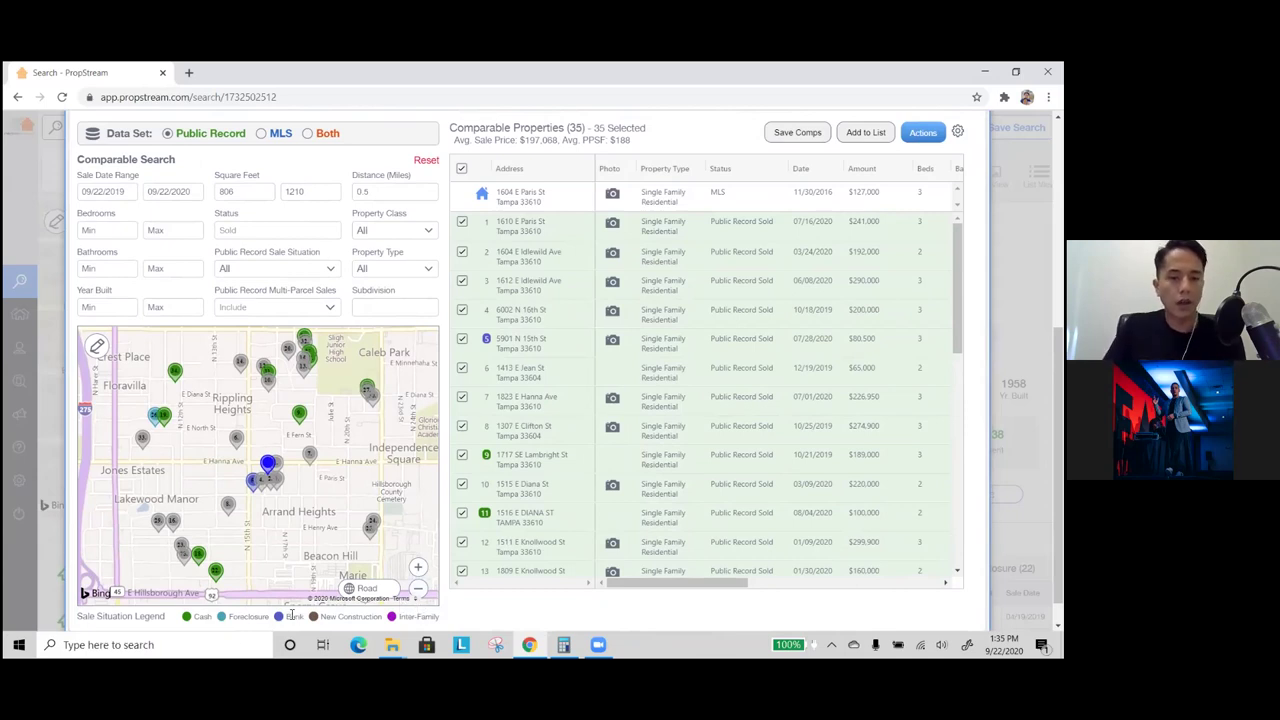
double_click(853, 343)
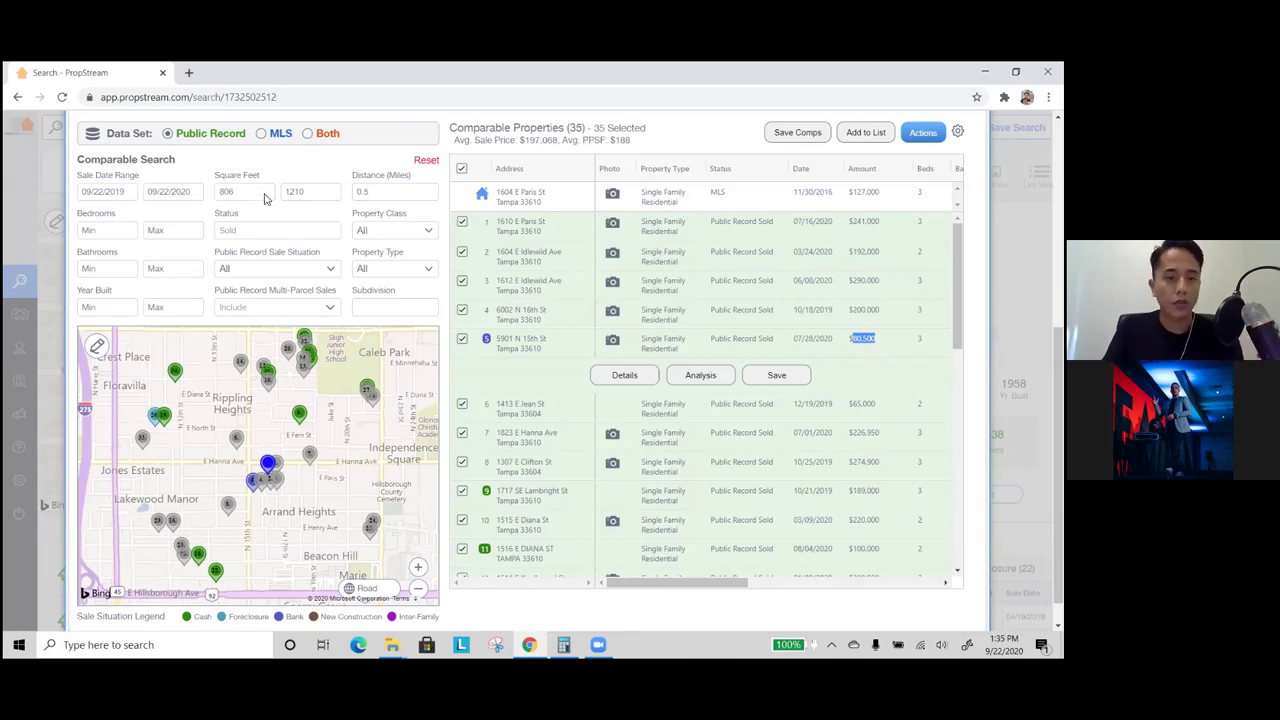
- Set the Public Record Sale Situation filter to Financed only, leaving 23 comps averaging $227,285
click(274, 270)
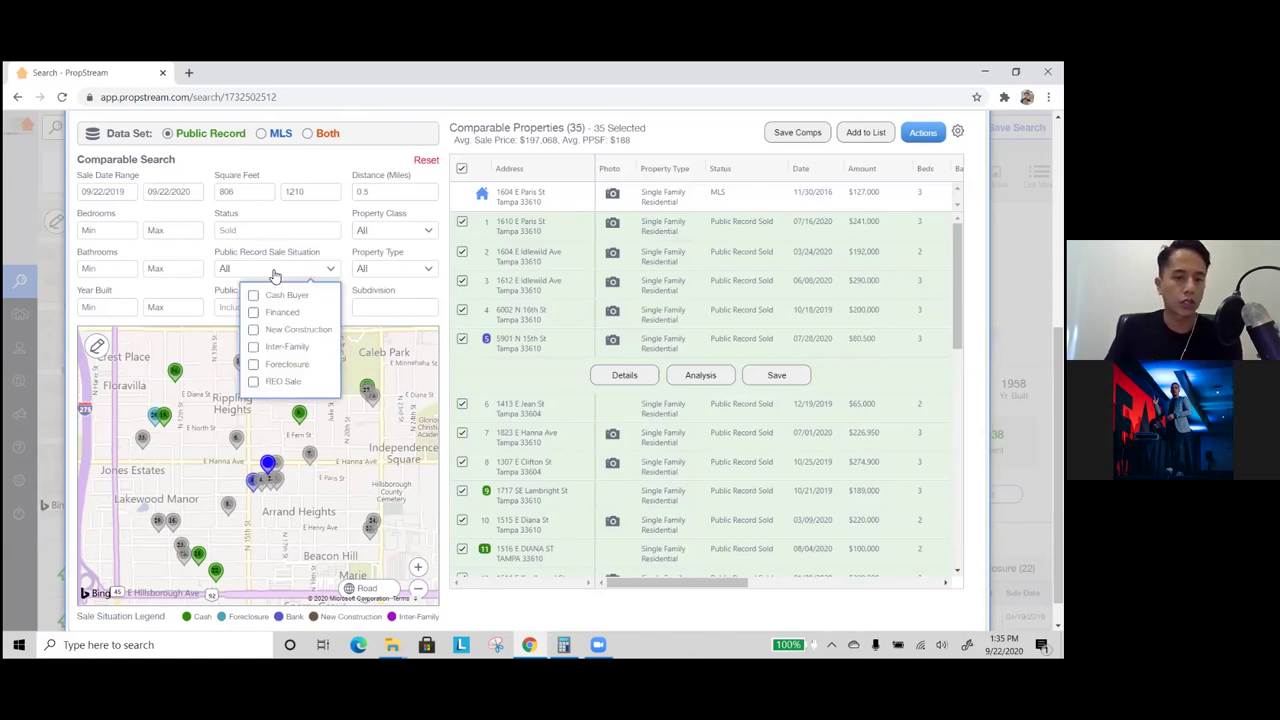
click(282, 314)
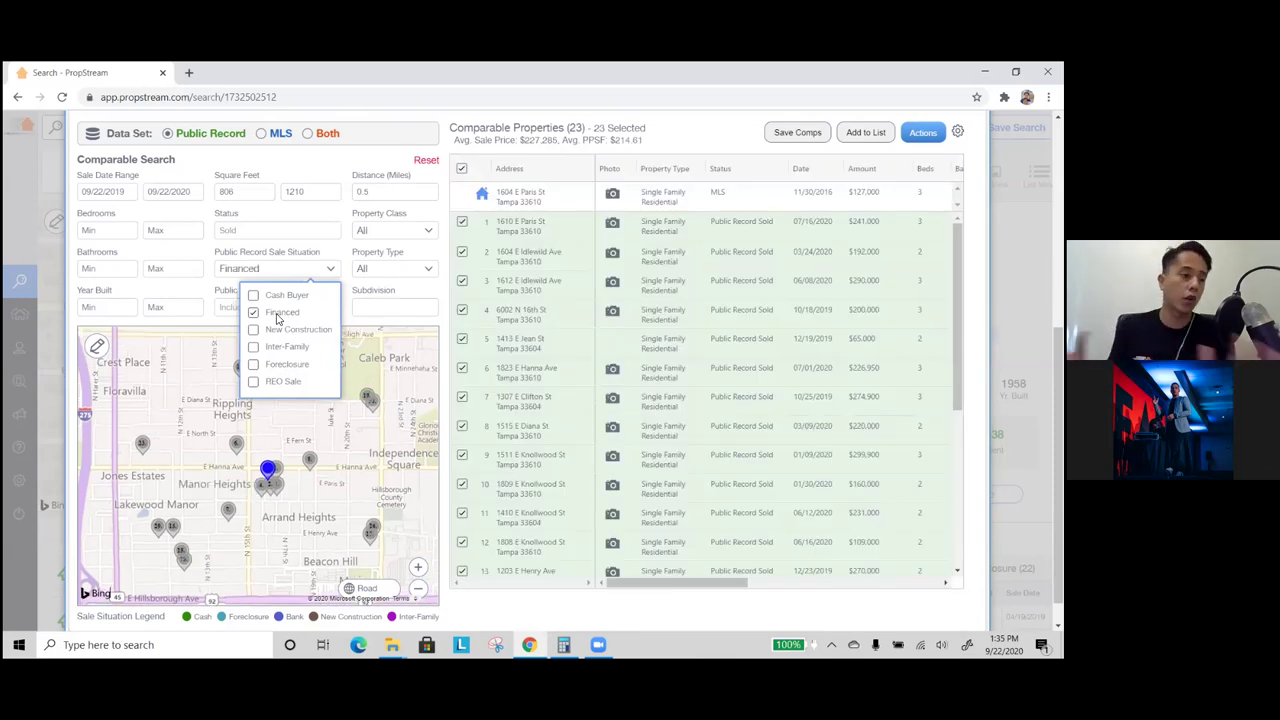
click(295, 312)
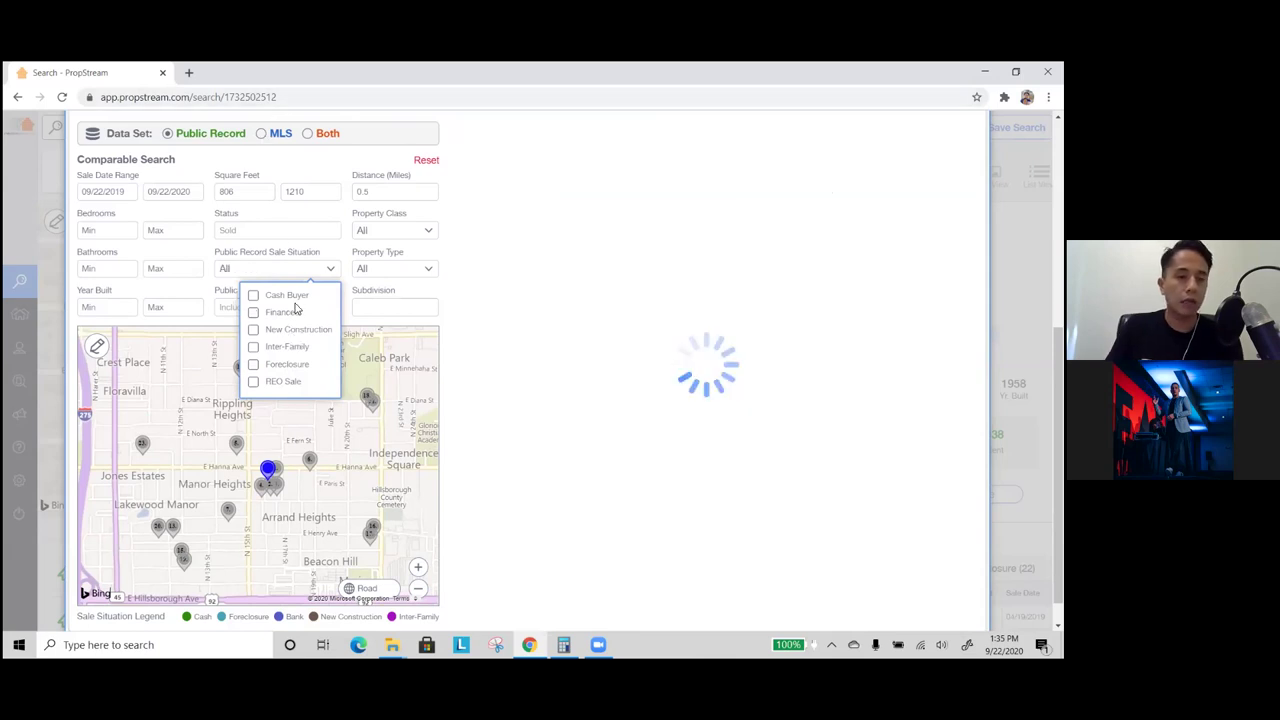
click(294, 296)
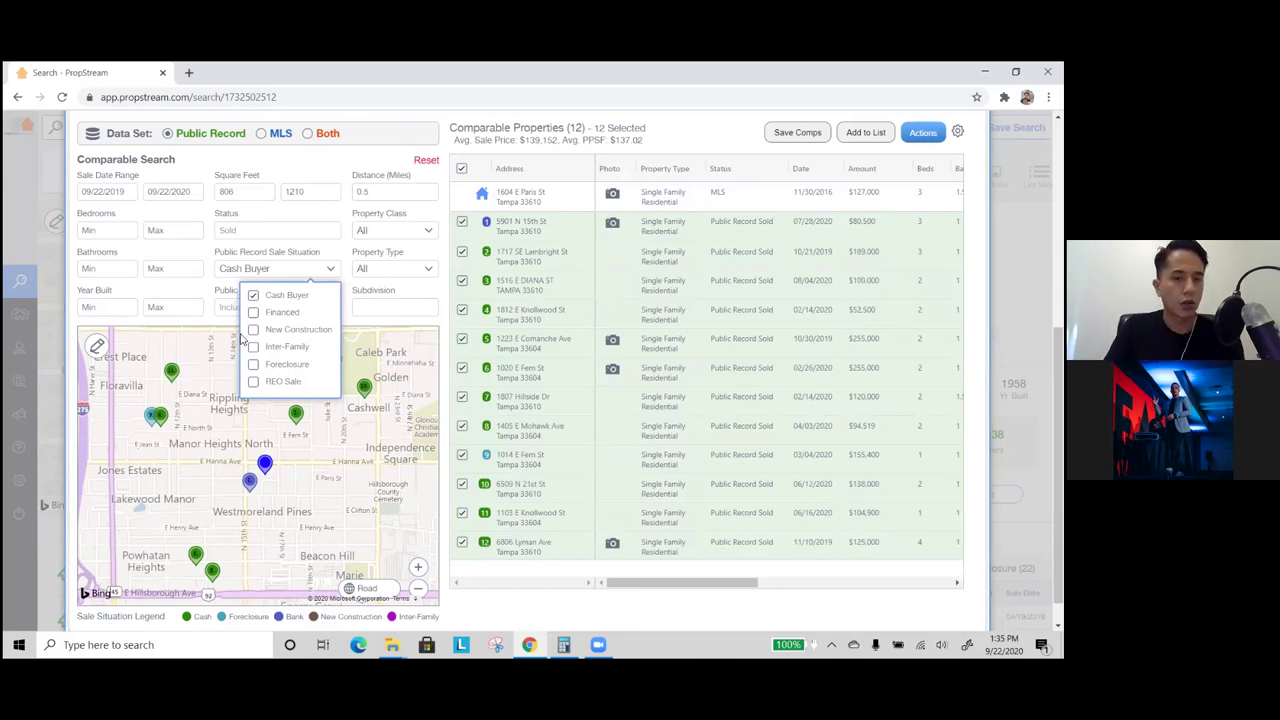
click(268, 302)
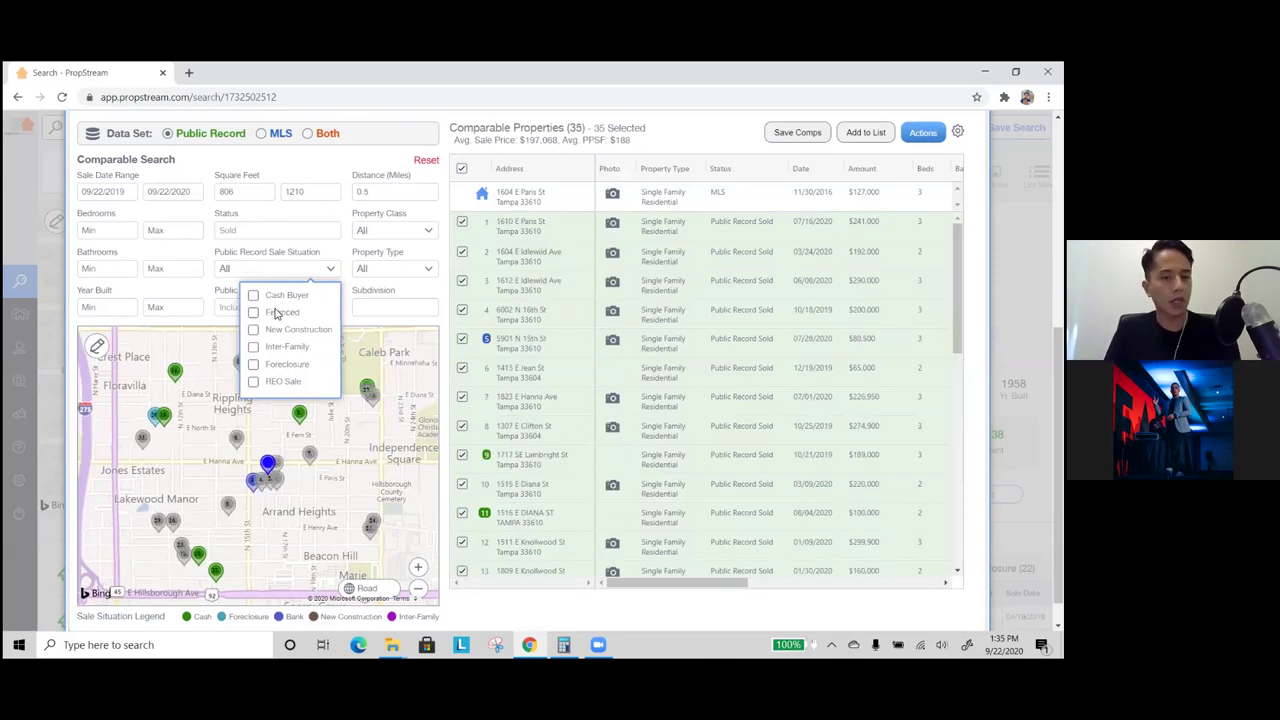
click(272, 314)
click(272, 315)
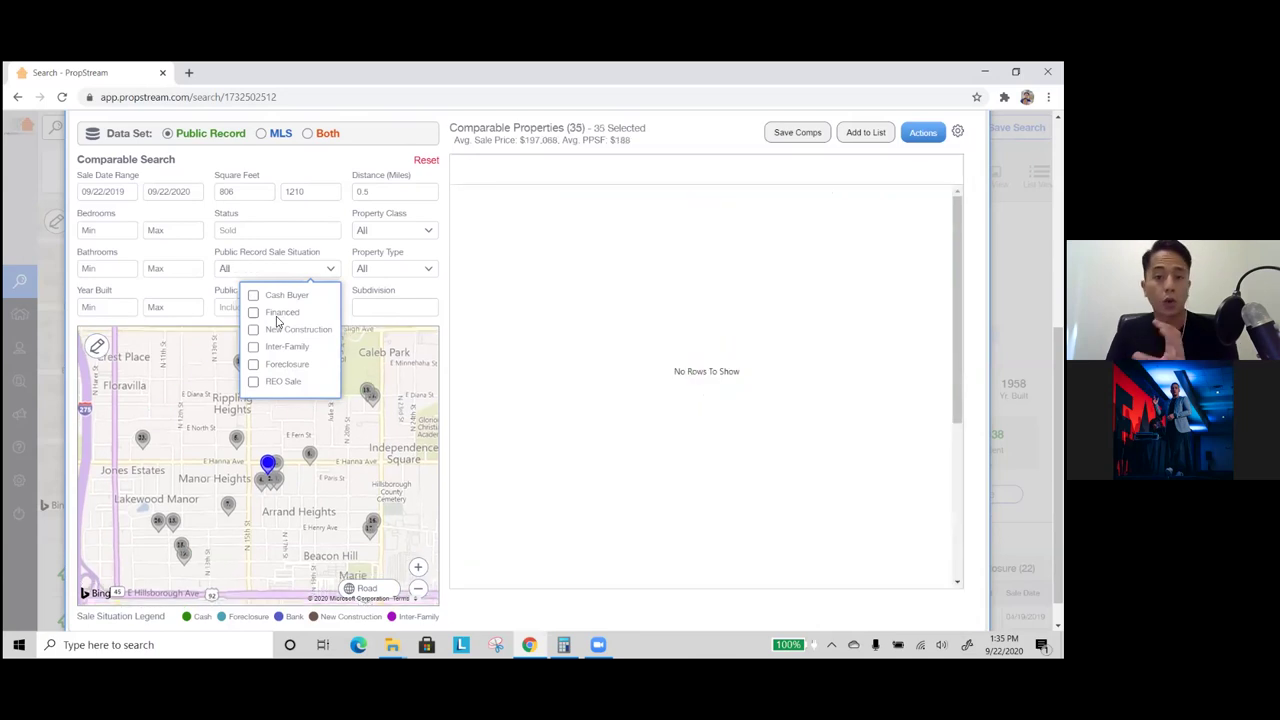
click(289, 302)
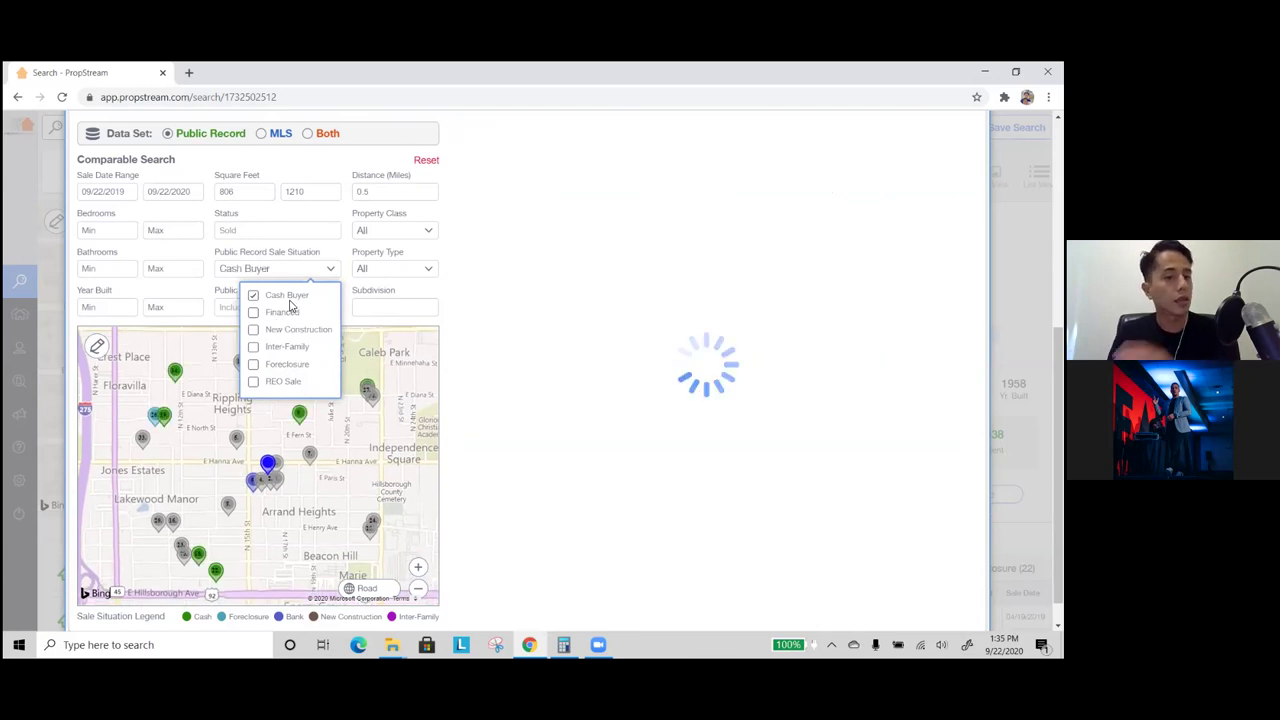
click(288, 300)
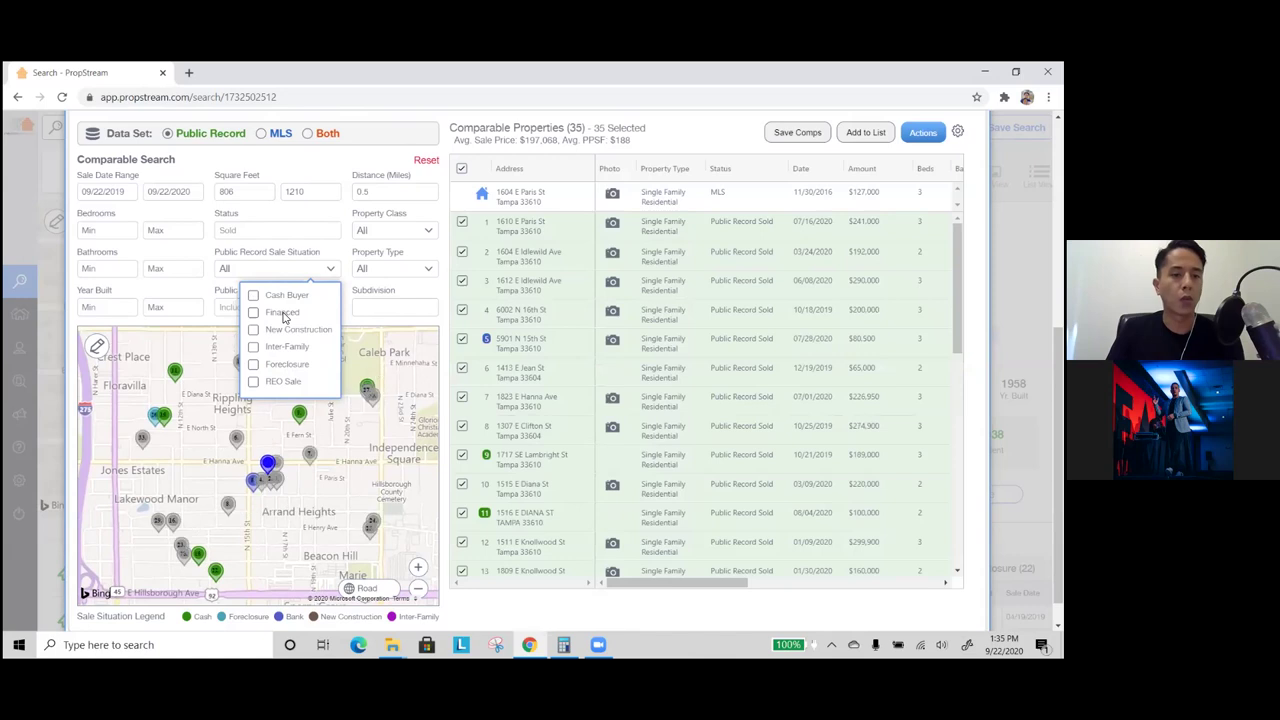
click(284, 313)
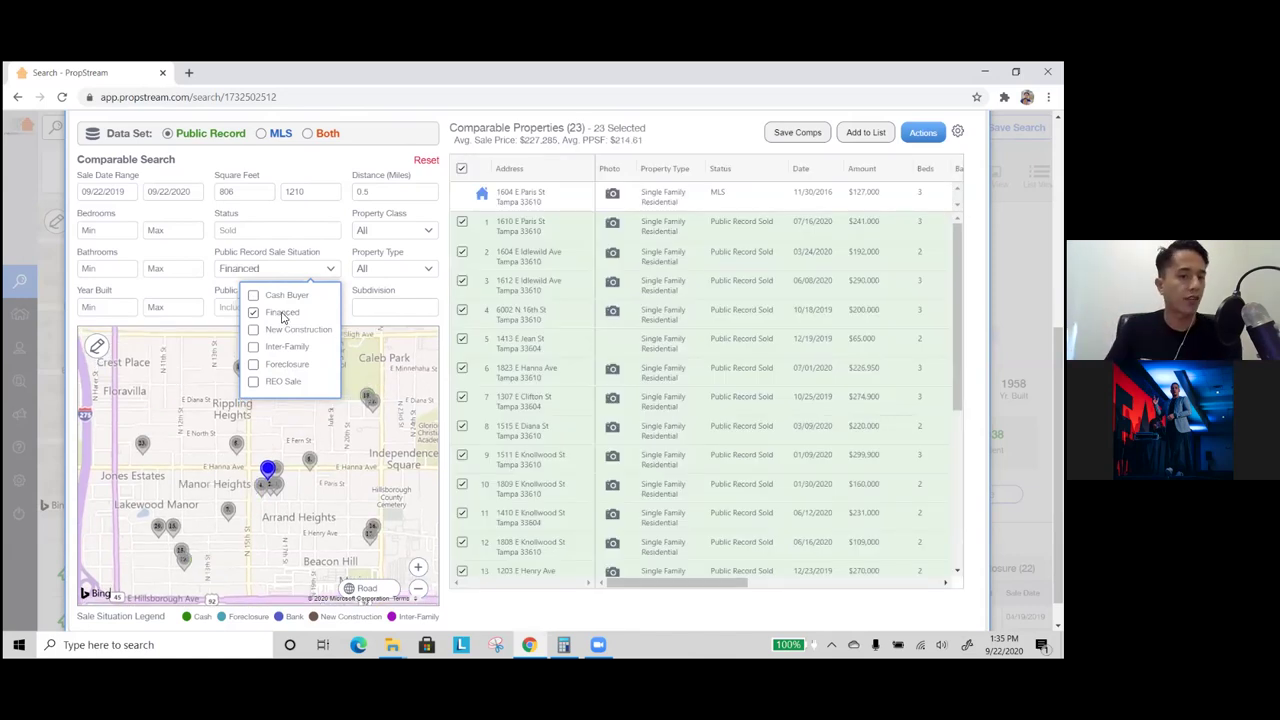
click(206, 258)
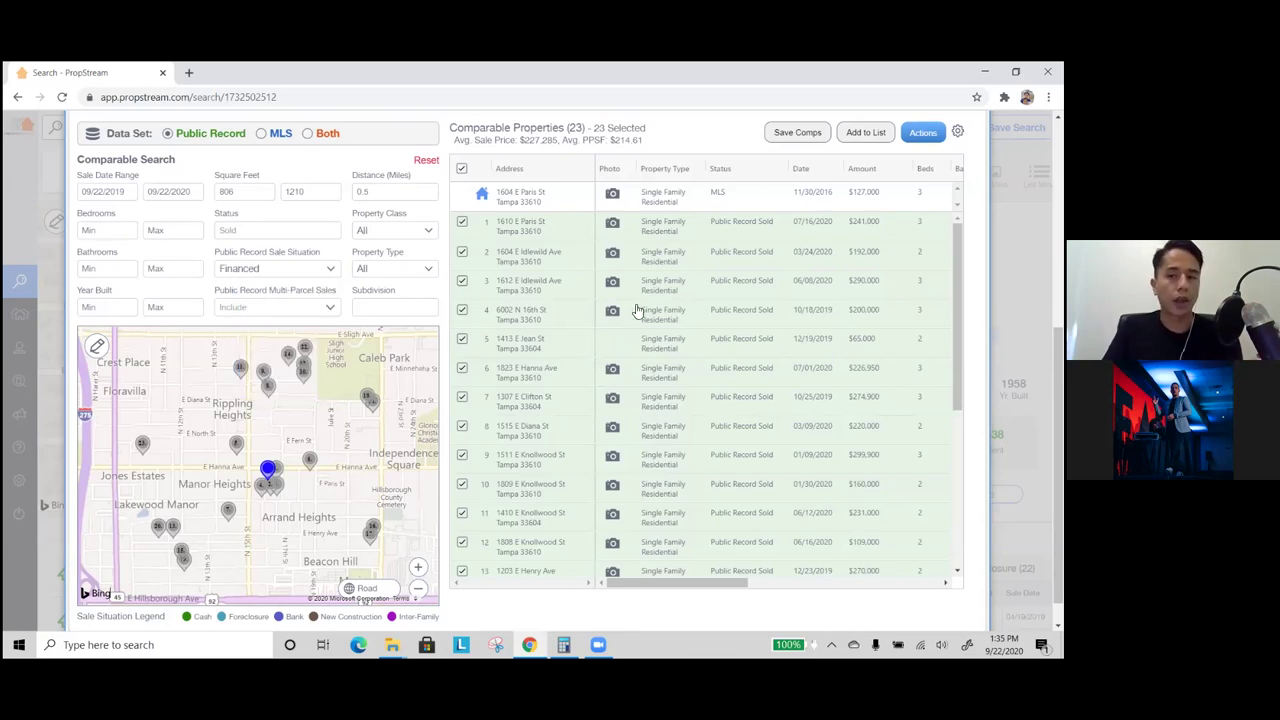
- Check the subject's bath count and address, then set minimum bedrooms to 3 and bathrooms to 1
scroll(226, 166, up, 3)
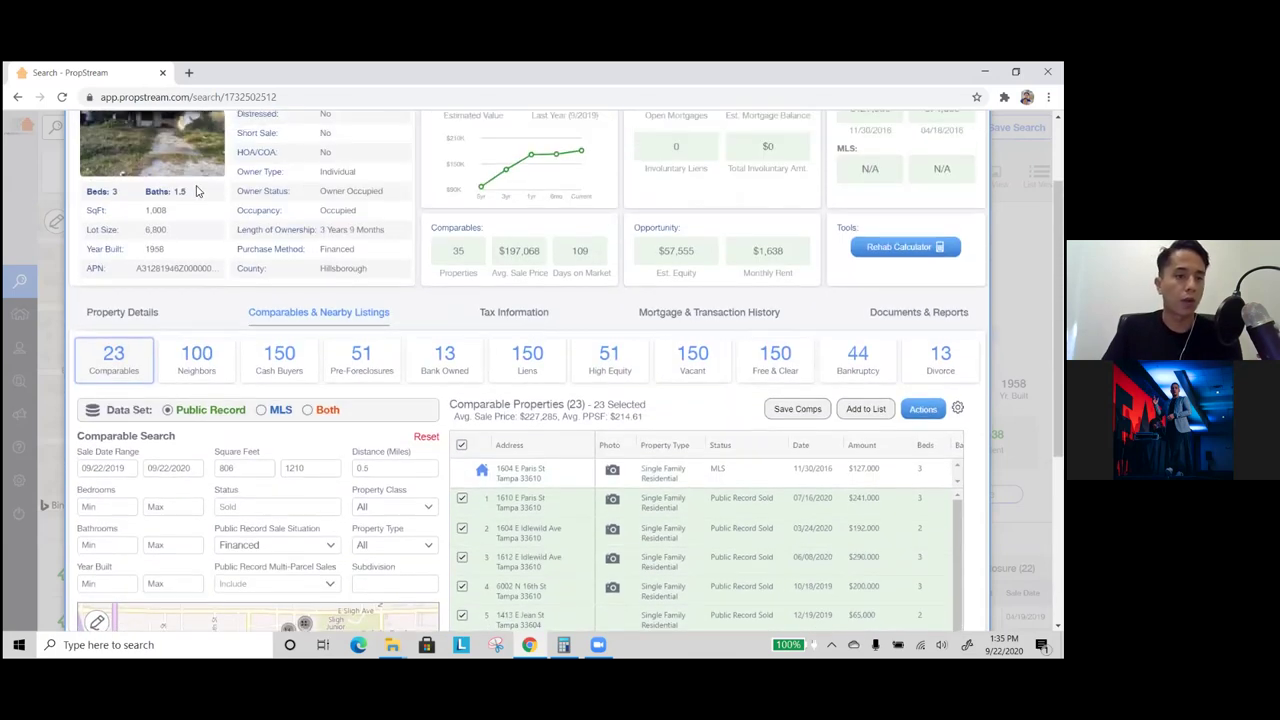
drag(194, 192, 141, 194)
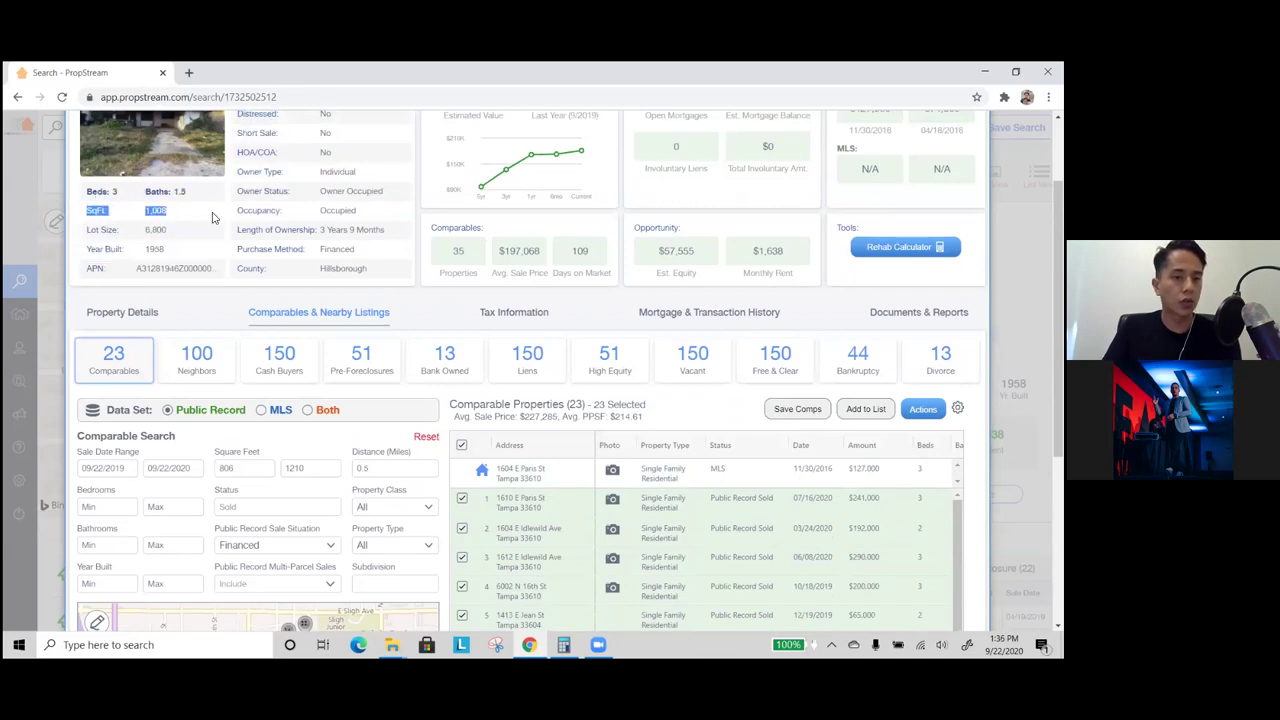
scroll(223, 229, down, 2)
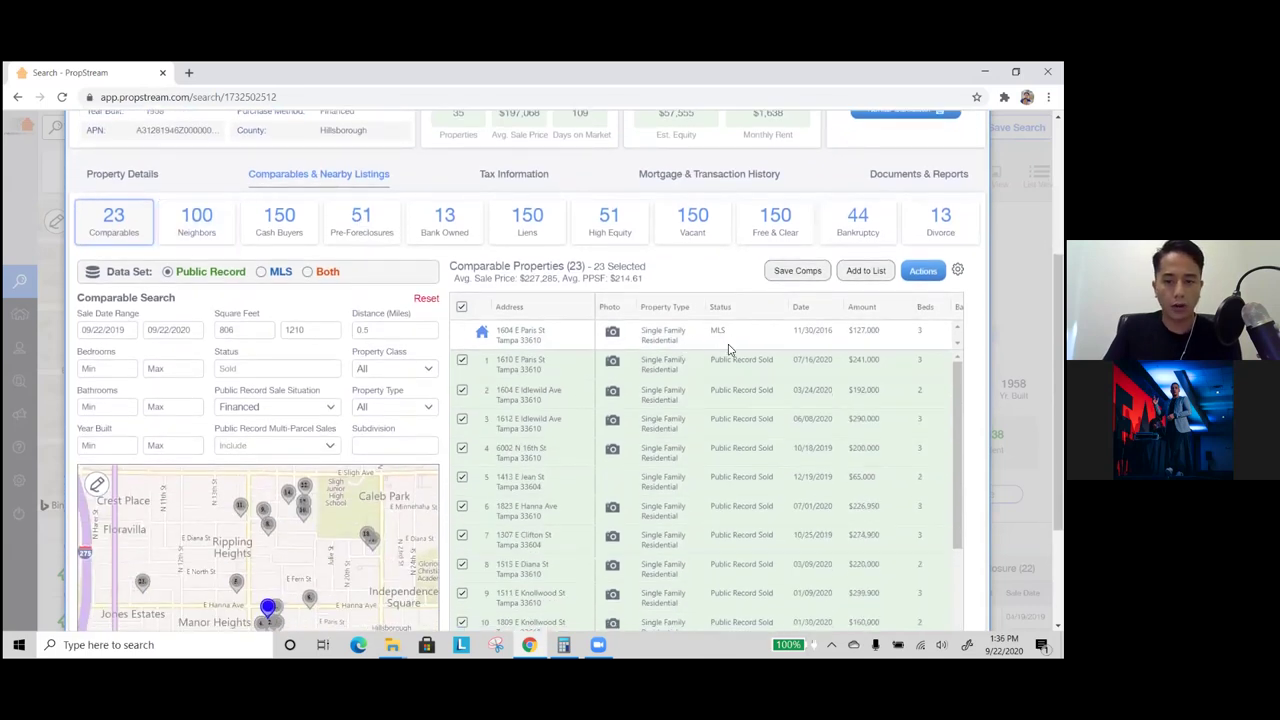
scroll(720, 390, right, 2)
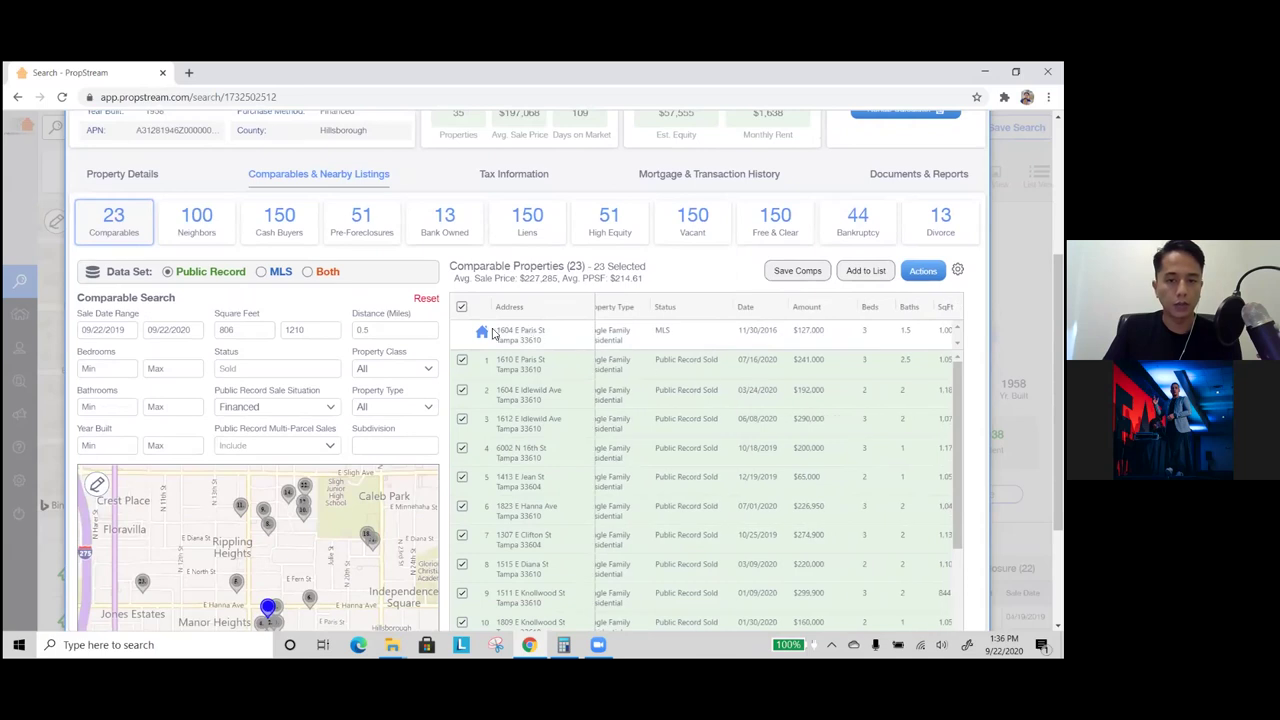
drag(496, 328, 535, 343)
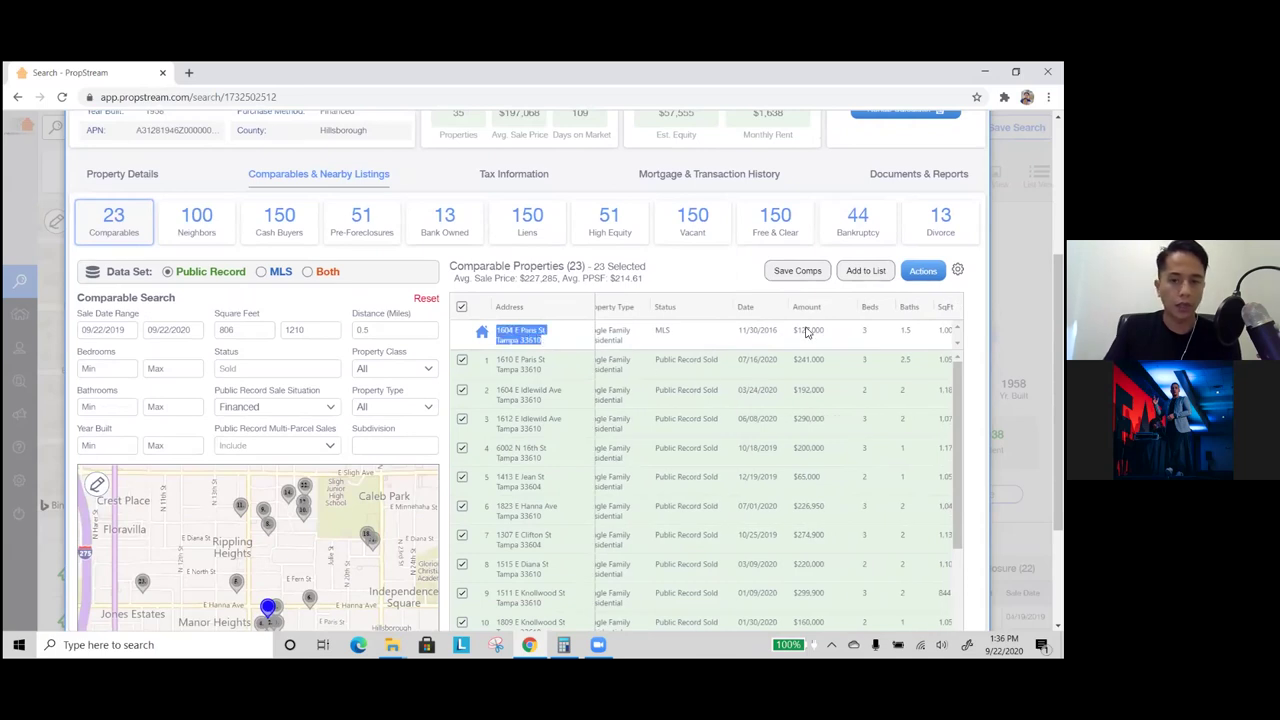
click(100, 369)
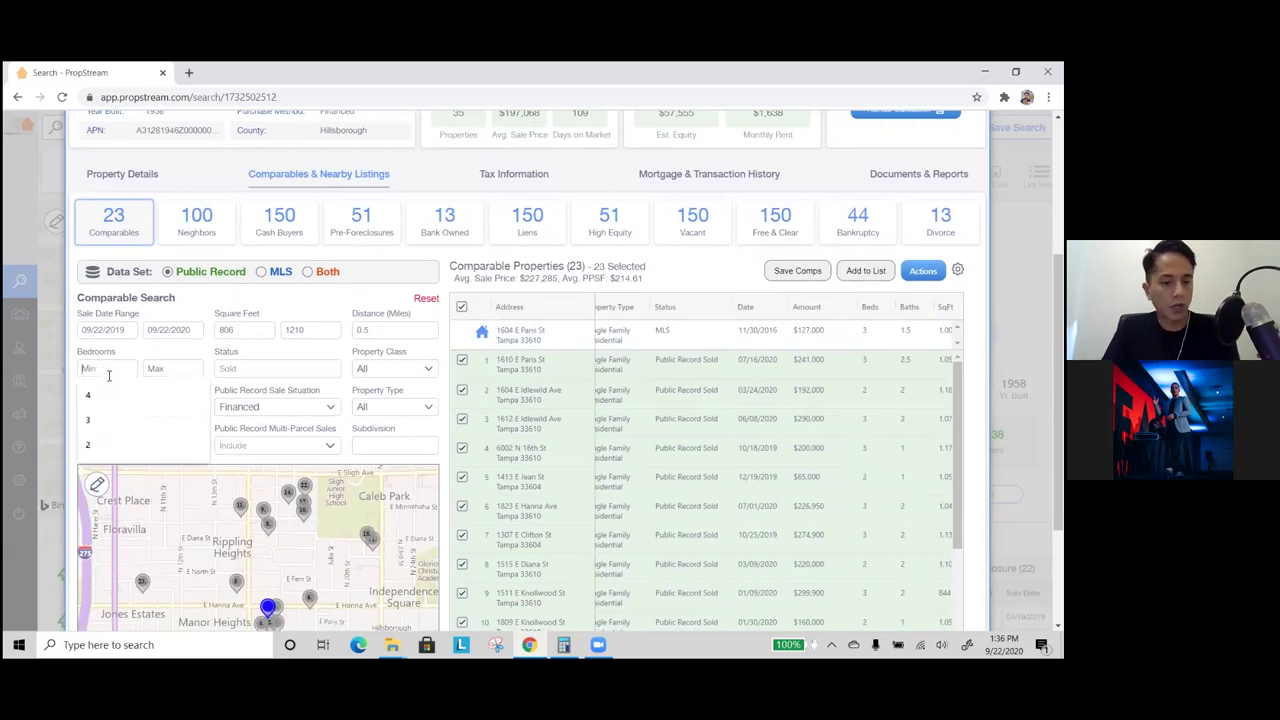
text(3)
click(114, 409)
text(1)
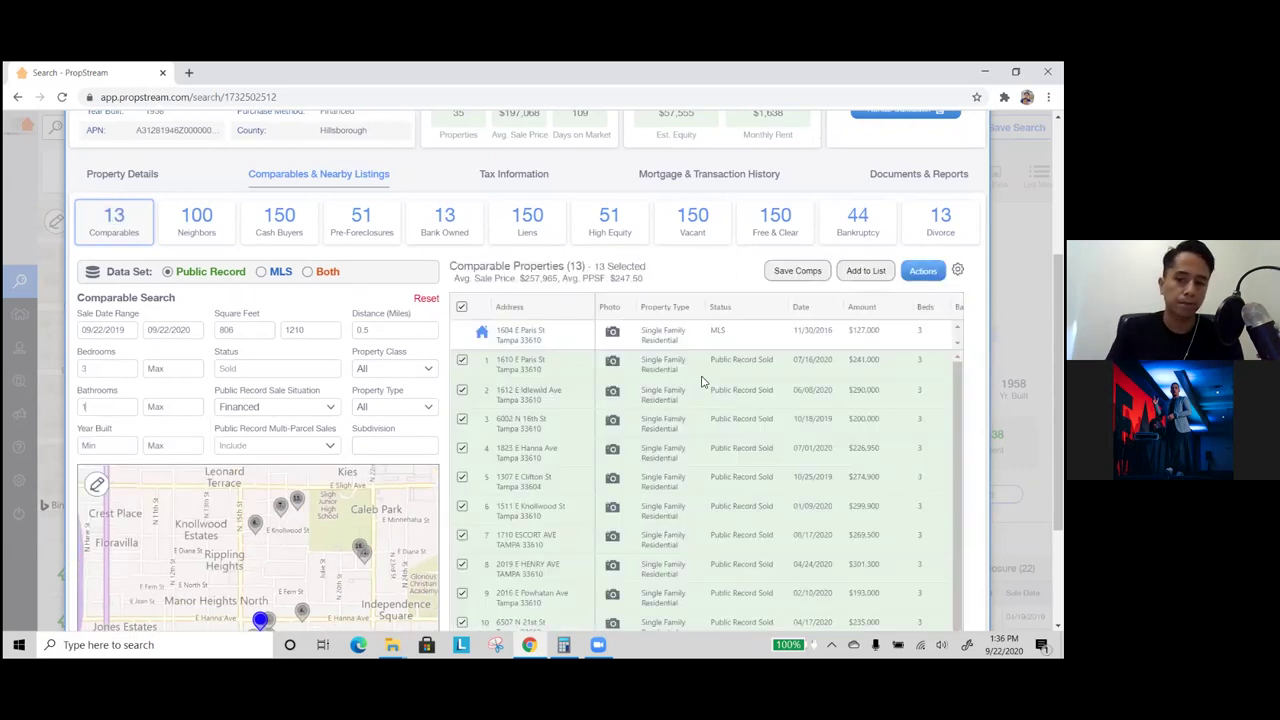
- Limit square feet to 900–1100 and property class to Residential, narrowing to 7 comps
scroll(710, 395, right, 3)
scroll(620, 400, left, 3)
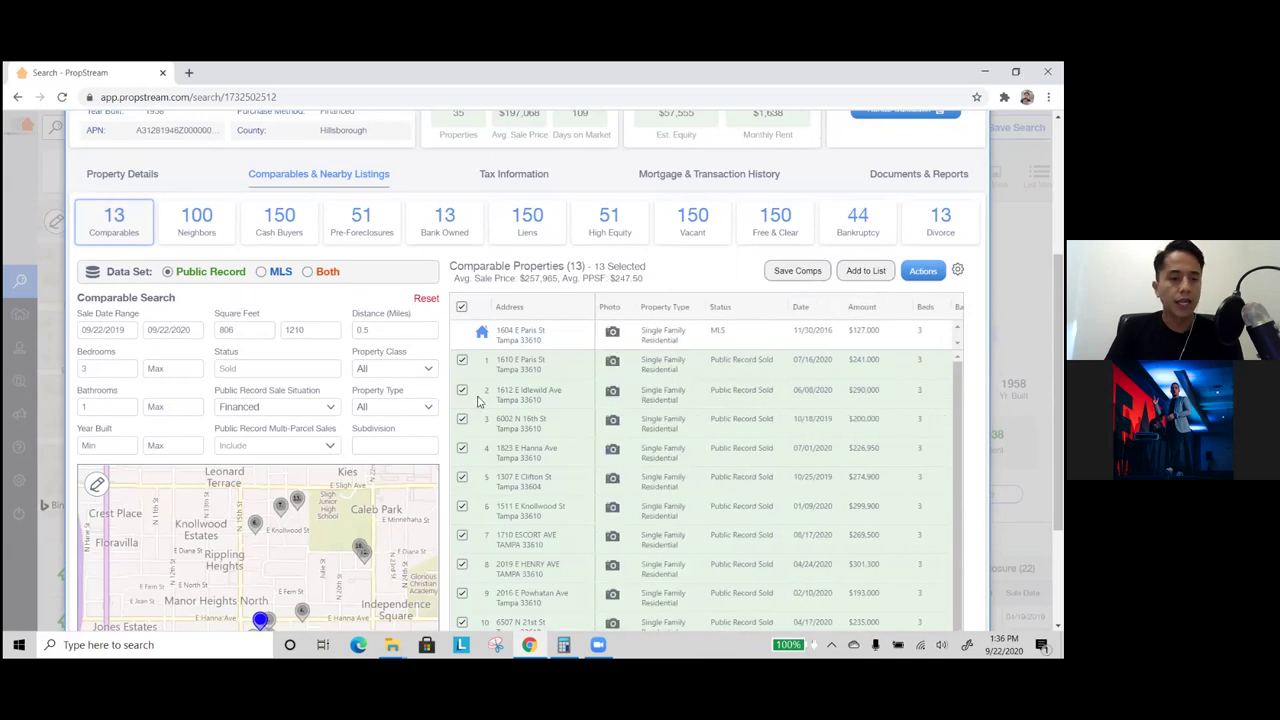
scroll(127, 297, down, 2)
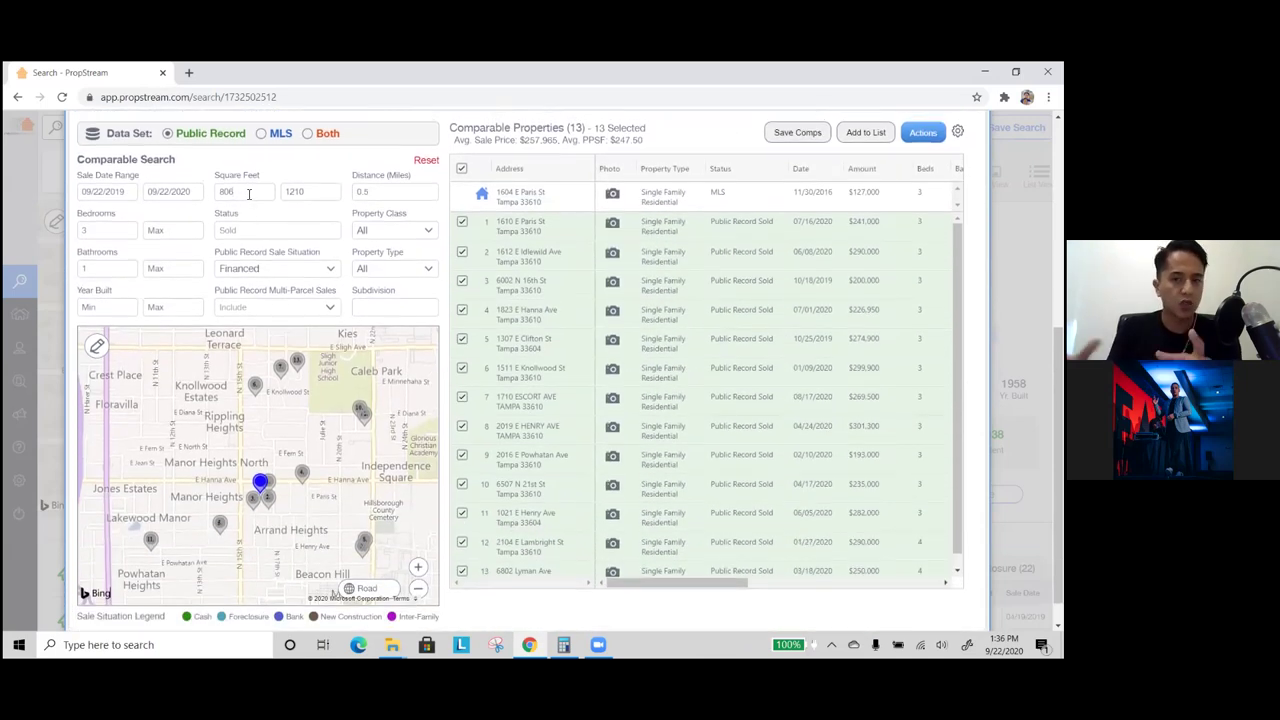
scroll(313, 197, up, 4)
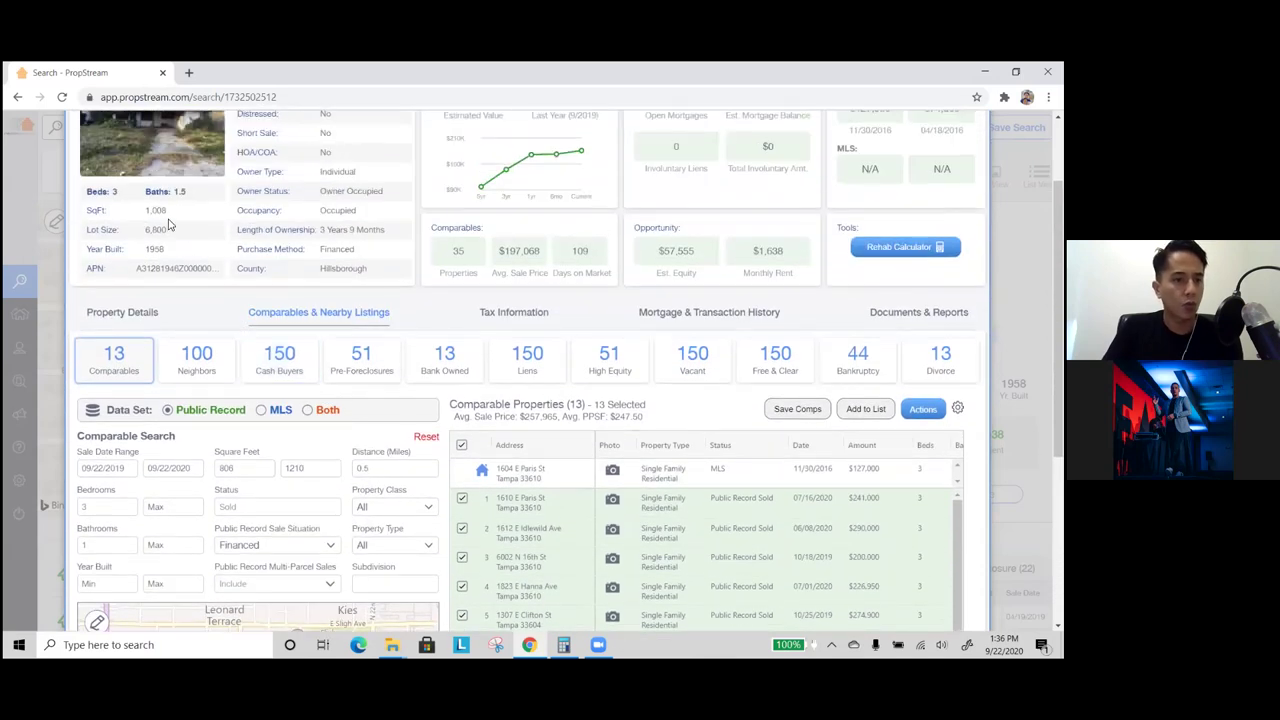
scroll(242, 385, down, 2)
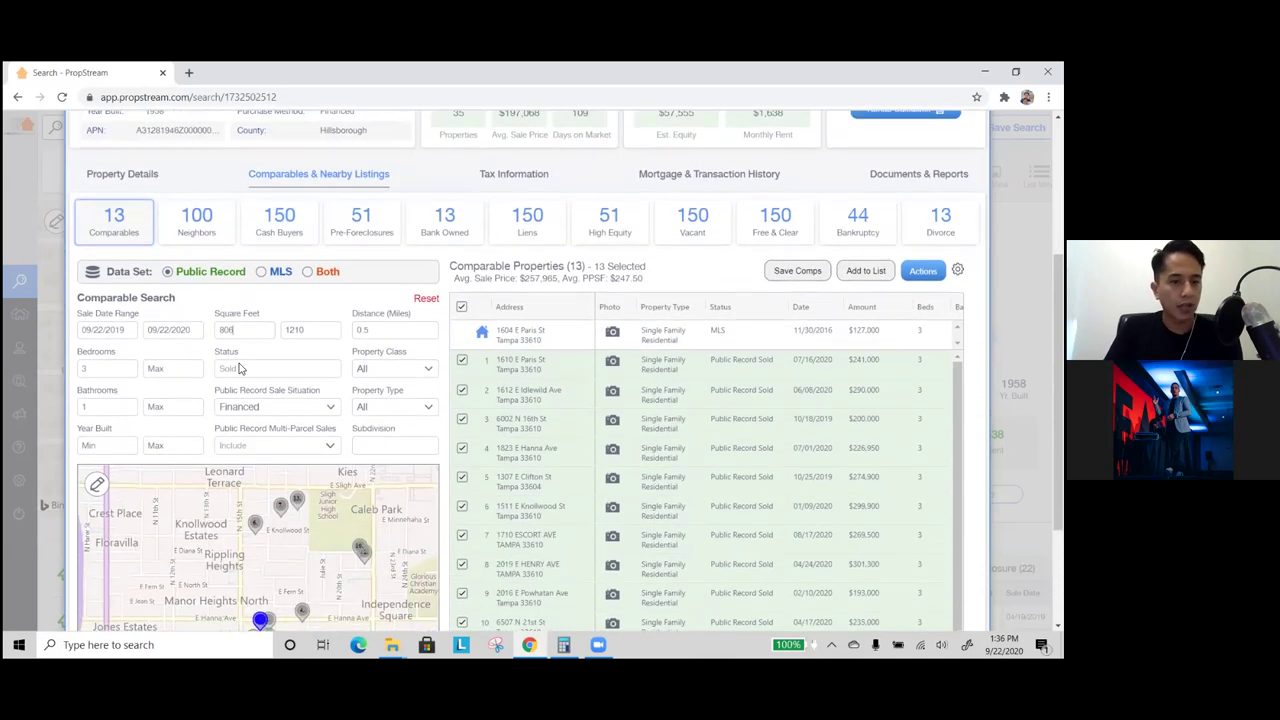
double_click(247, 331)
text(900)
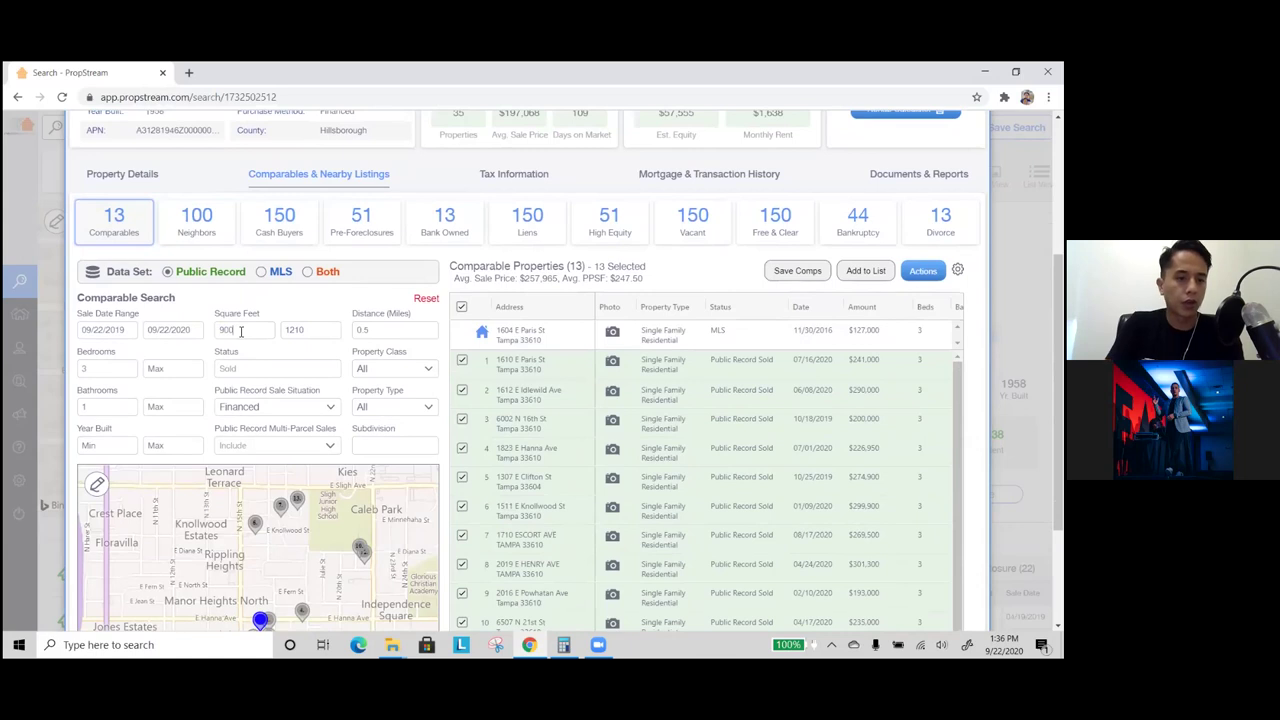
key(Tab)
text(110)
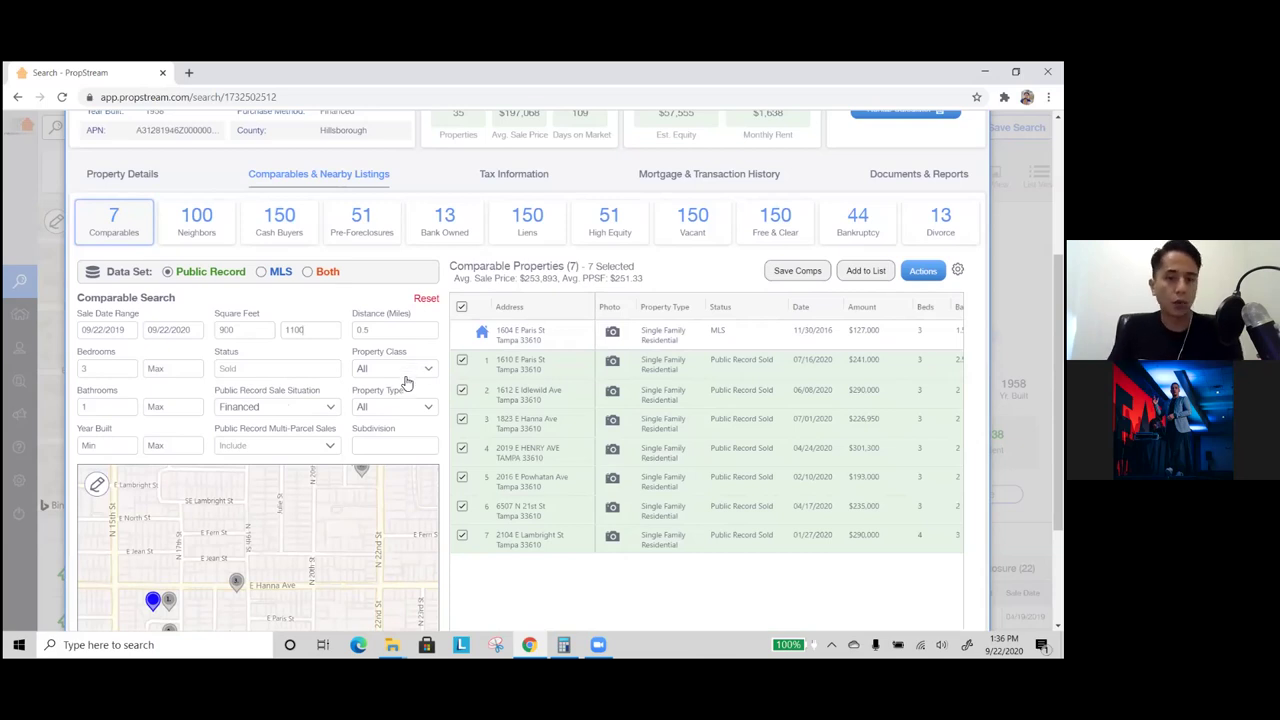
click(406, 378)
click(400, 395)
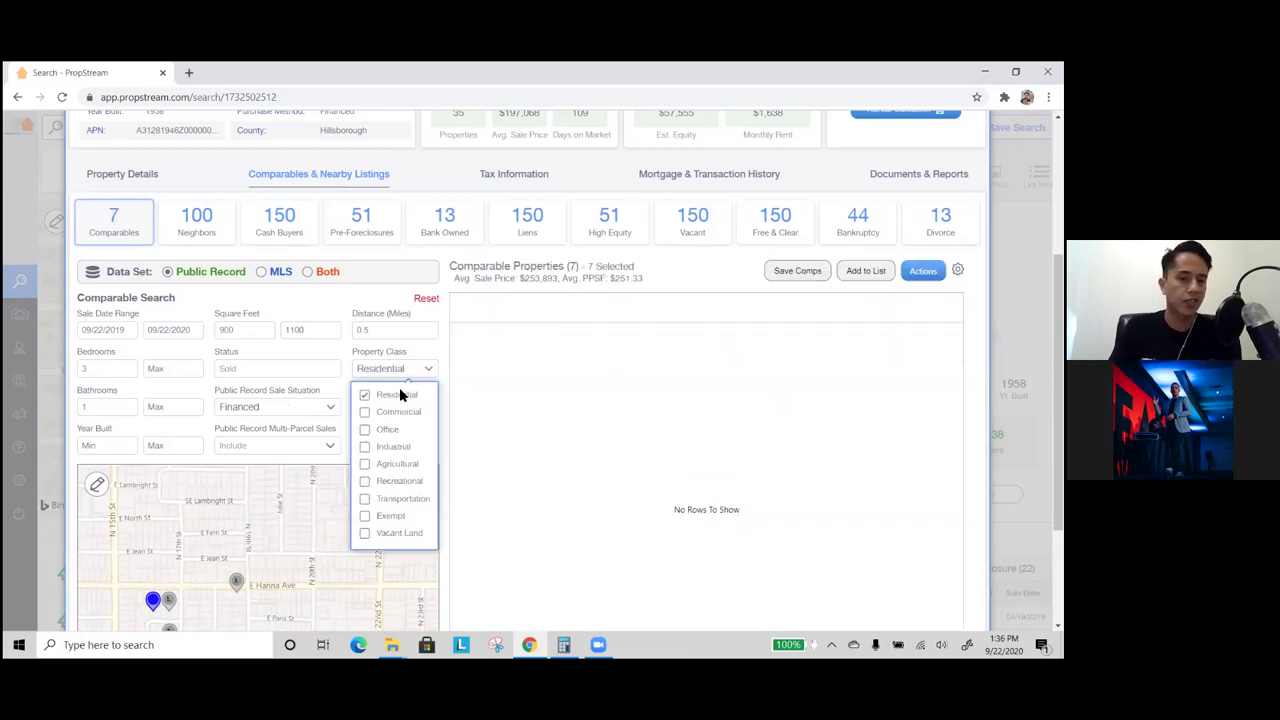
- Add Single Family as the property type; results stay at 7 comps averaging $253,893
click(397, 408)
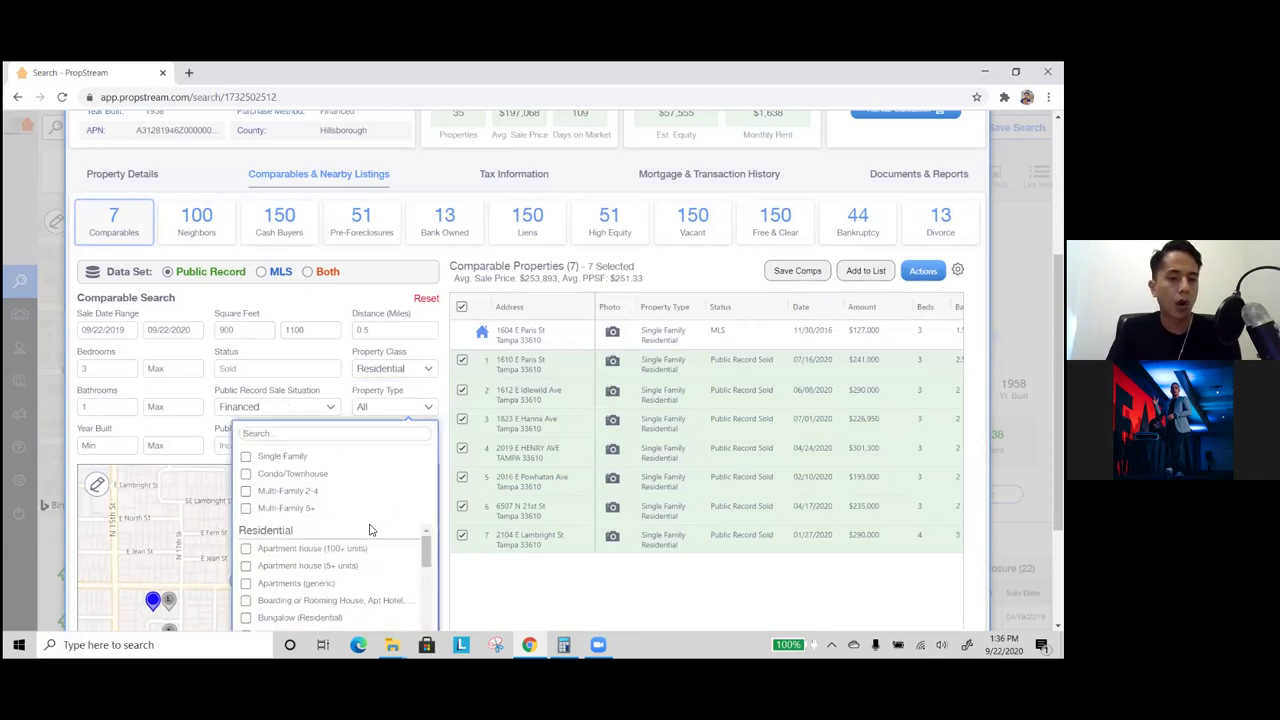
scroll(350, 560, down, 5)
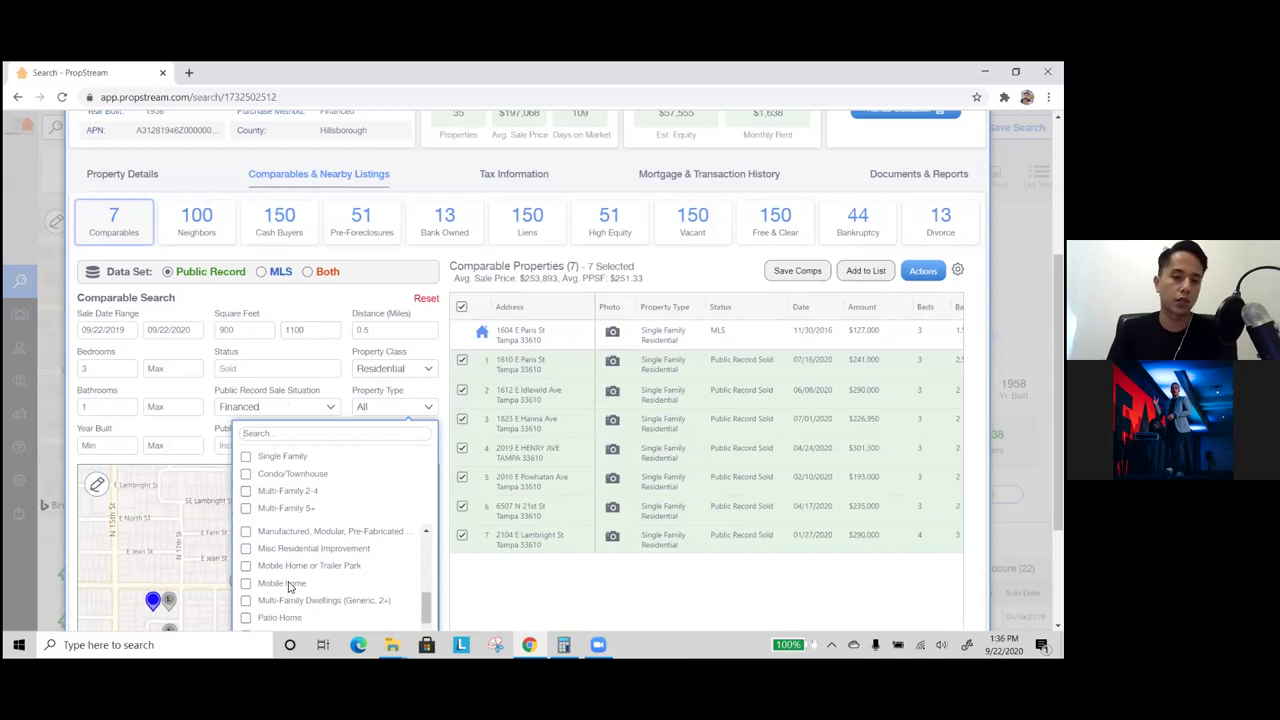
click(281, 458)
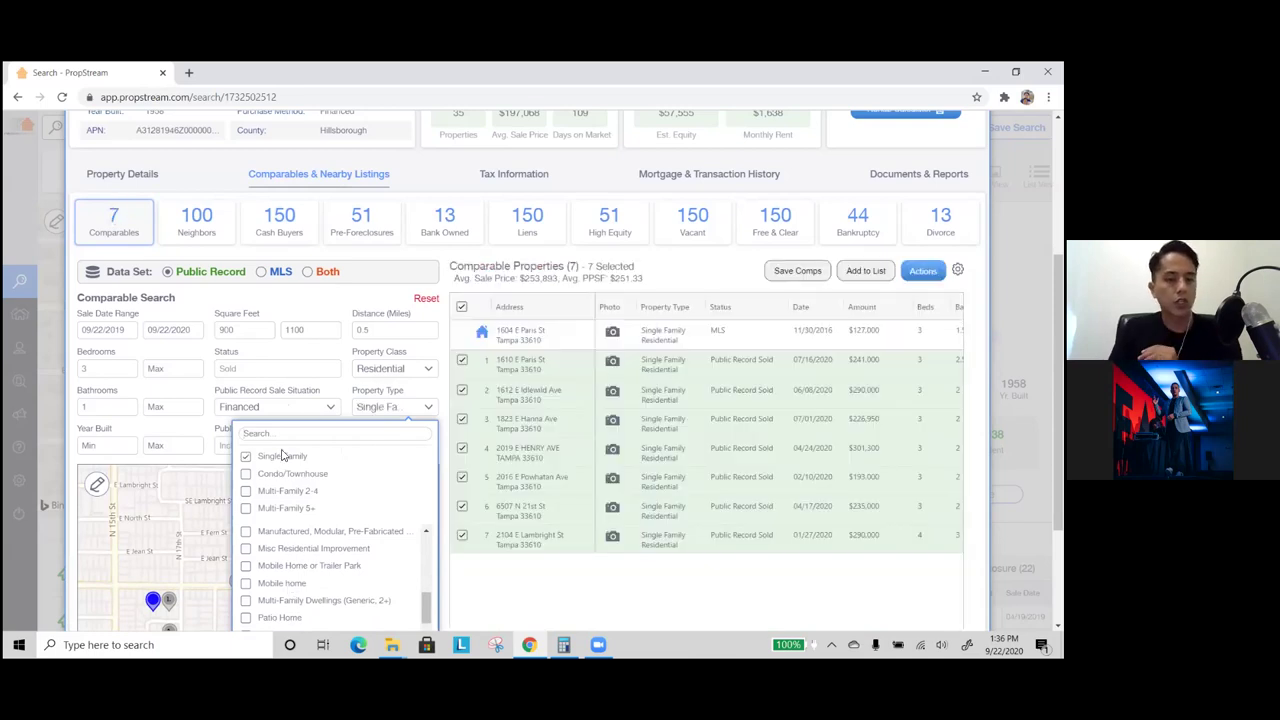
click(447, 347)
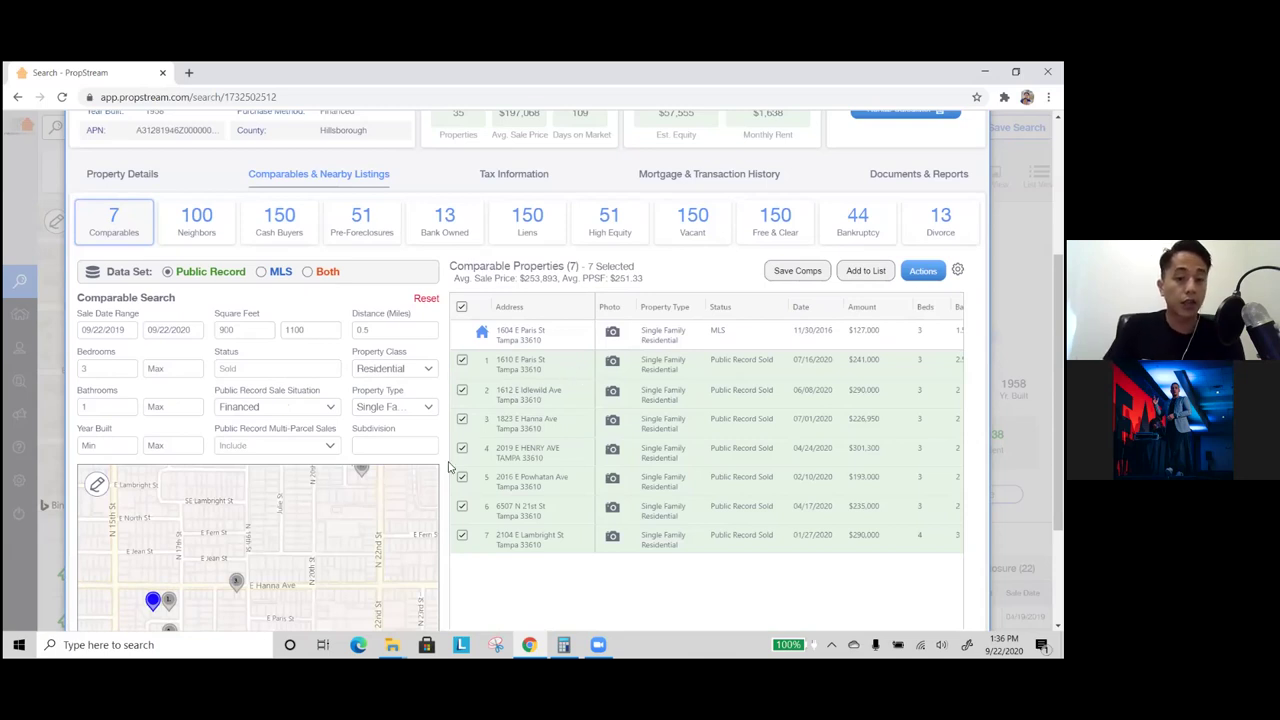
scroll(450, 462, down, 2)
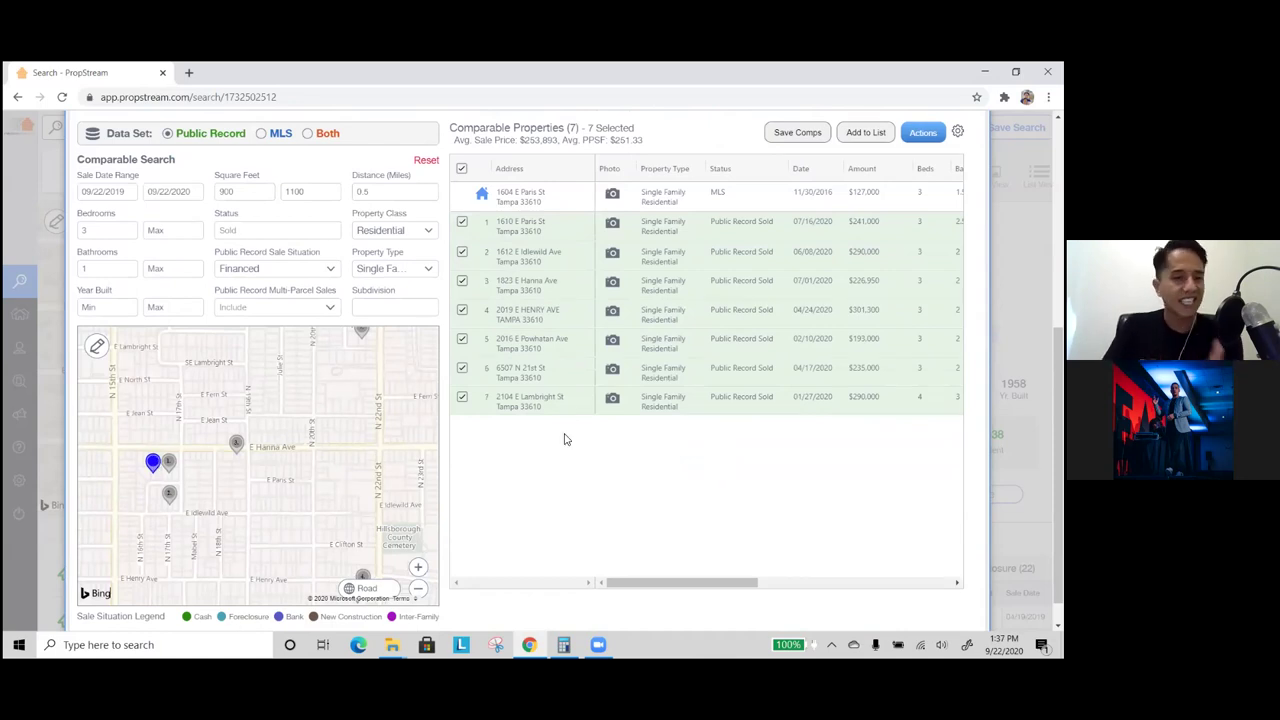
- Review the first two comps' sale prices, $241,000 and $290,000
scroll(630, 435, right, 3)
scroll(642, 435, right, 2)
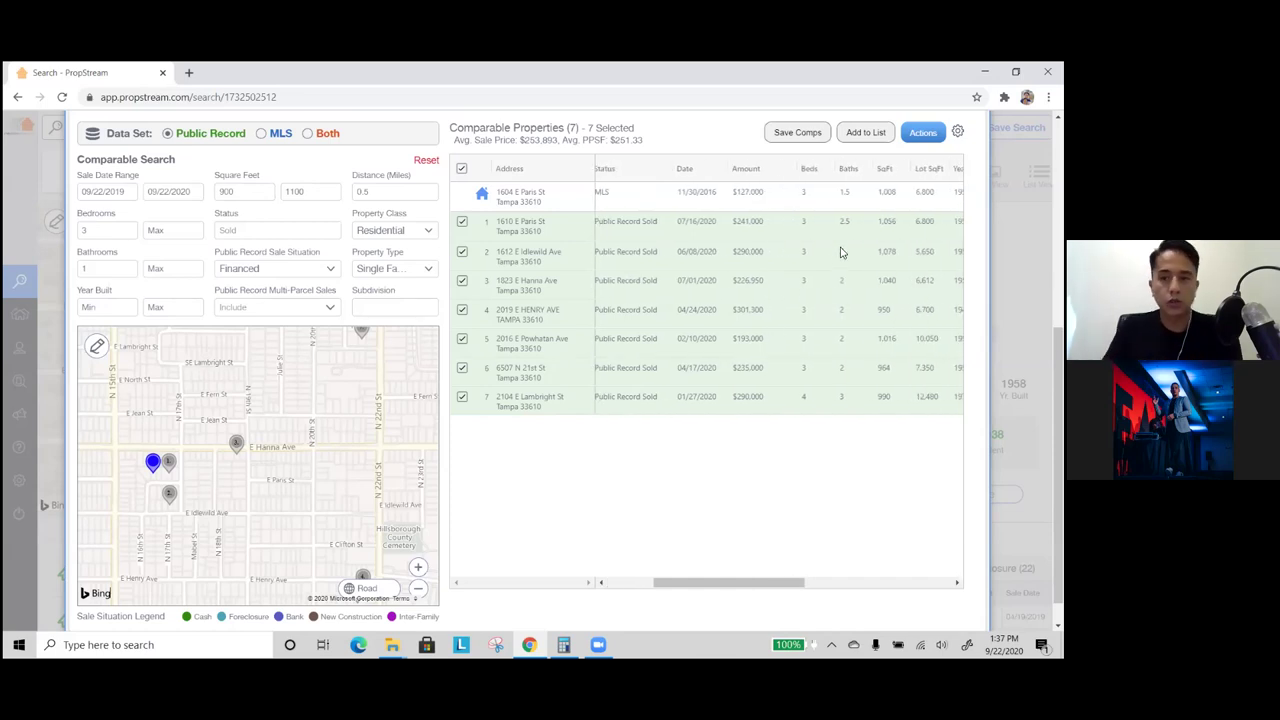
drag(763, 222, 733, 224)
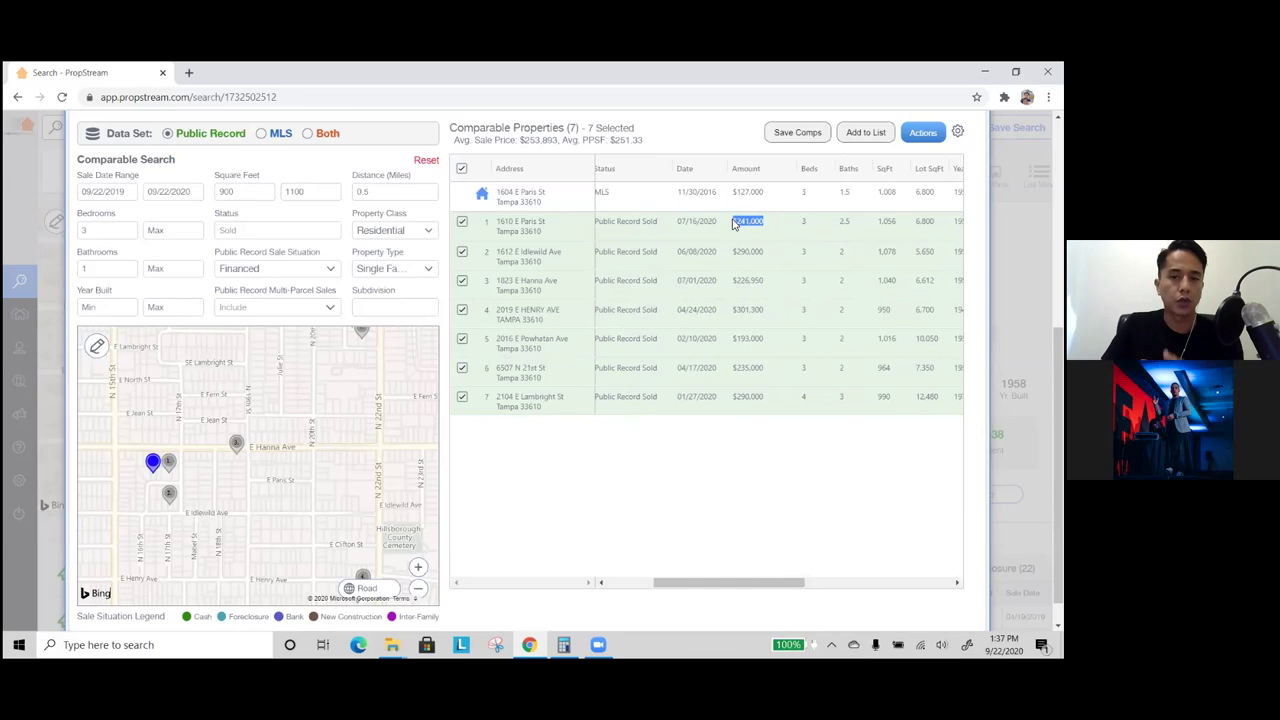
drag(770, 289, 737, 290)
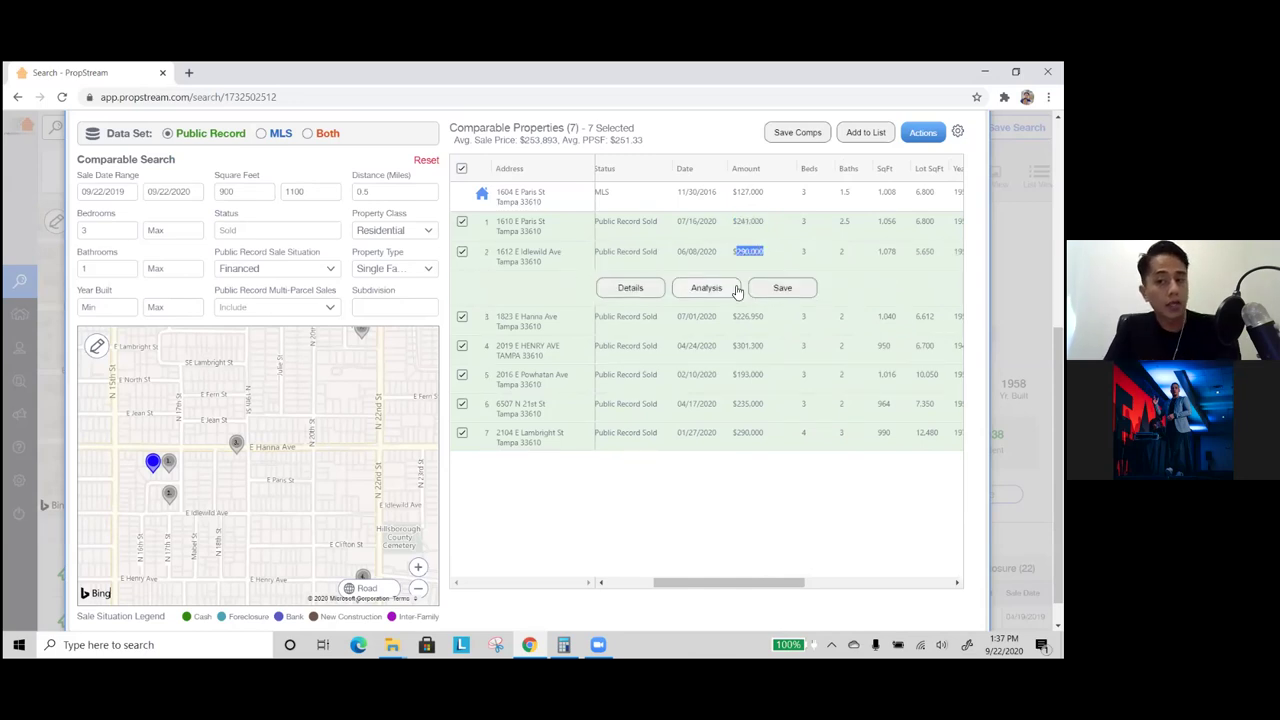
click(848, 249)
scroll(857, 249, right, 1)
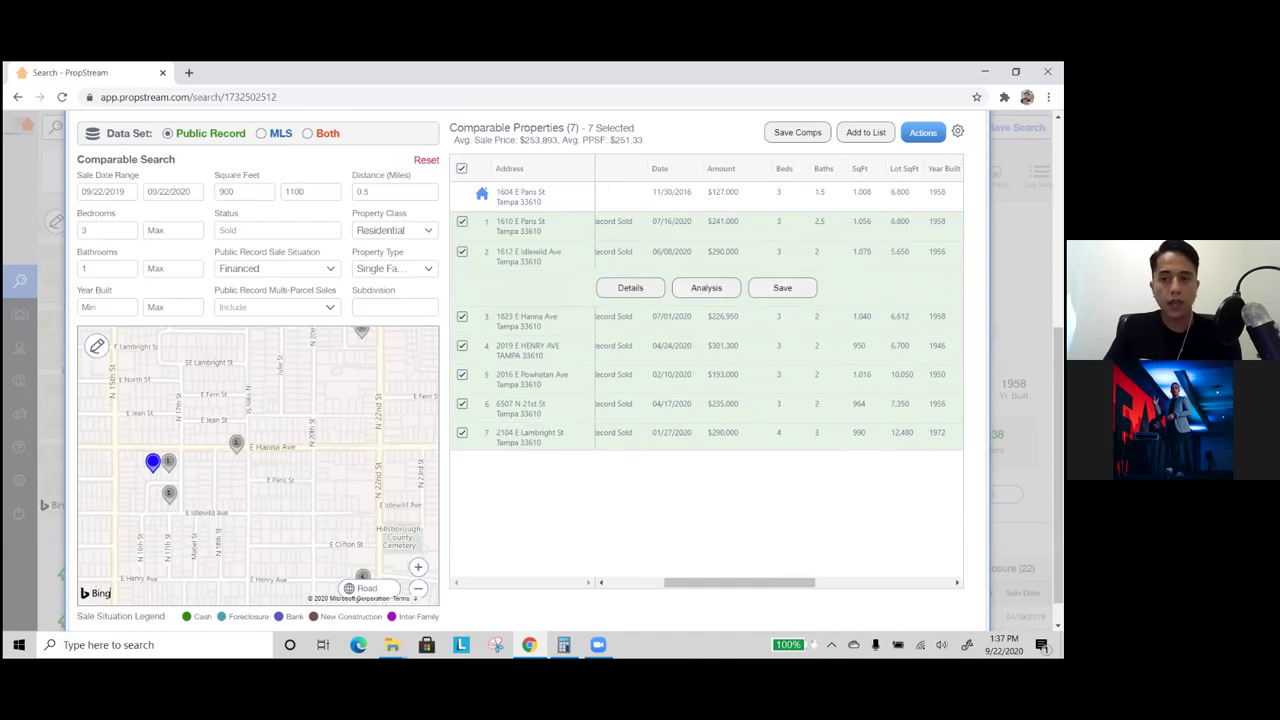
scroll(800, 255, left, 6)
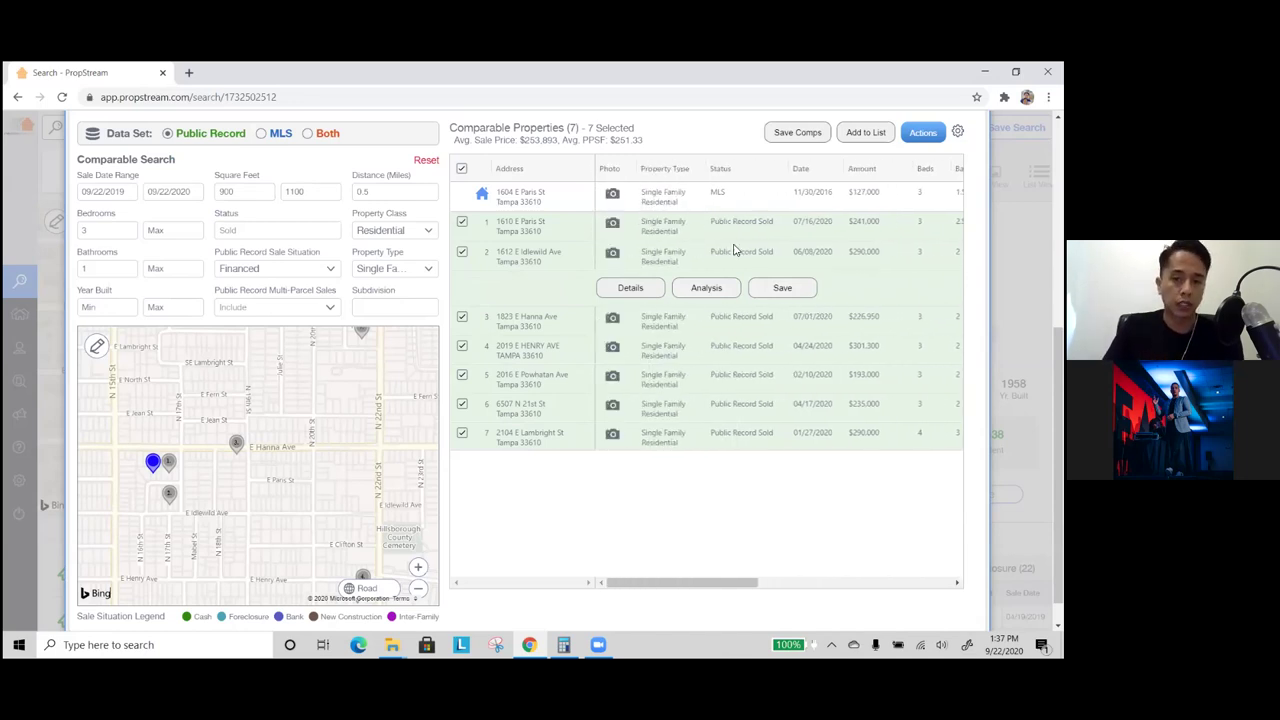
click(612, 223)
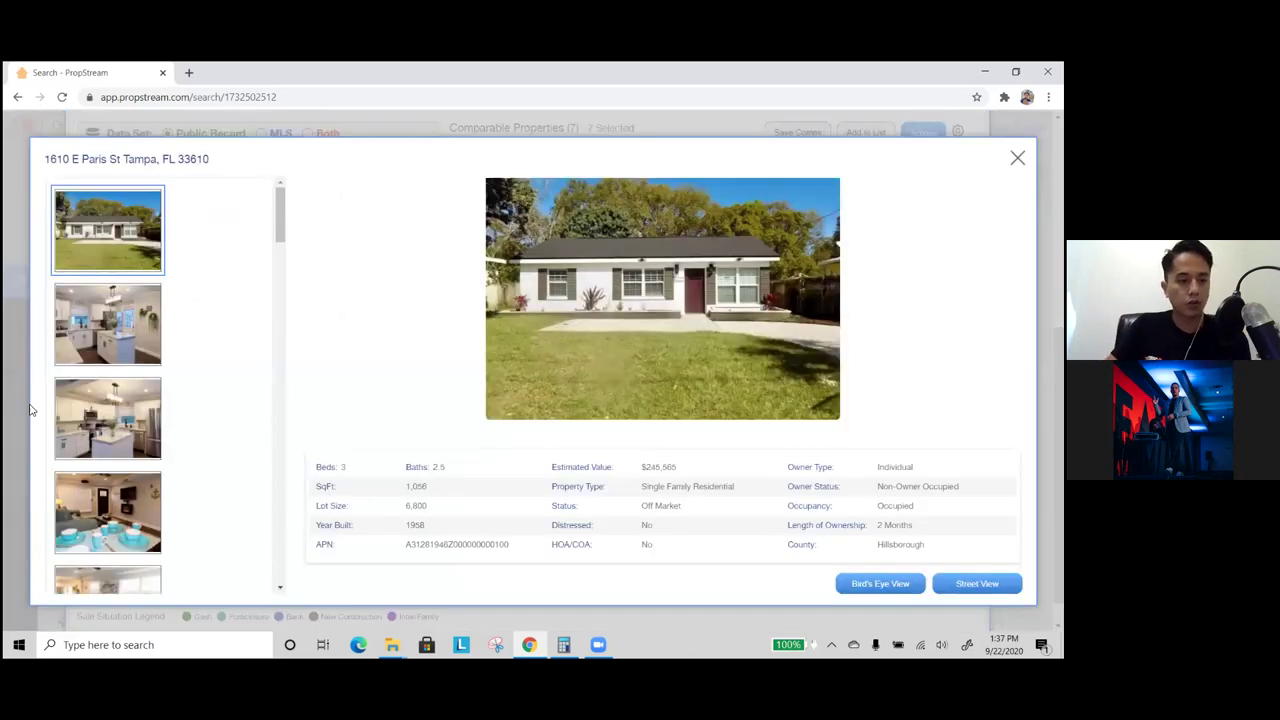
scroll(113, 371, down, 1)
scroll(110, 395, down, 3)
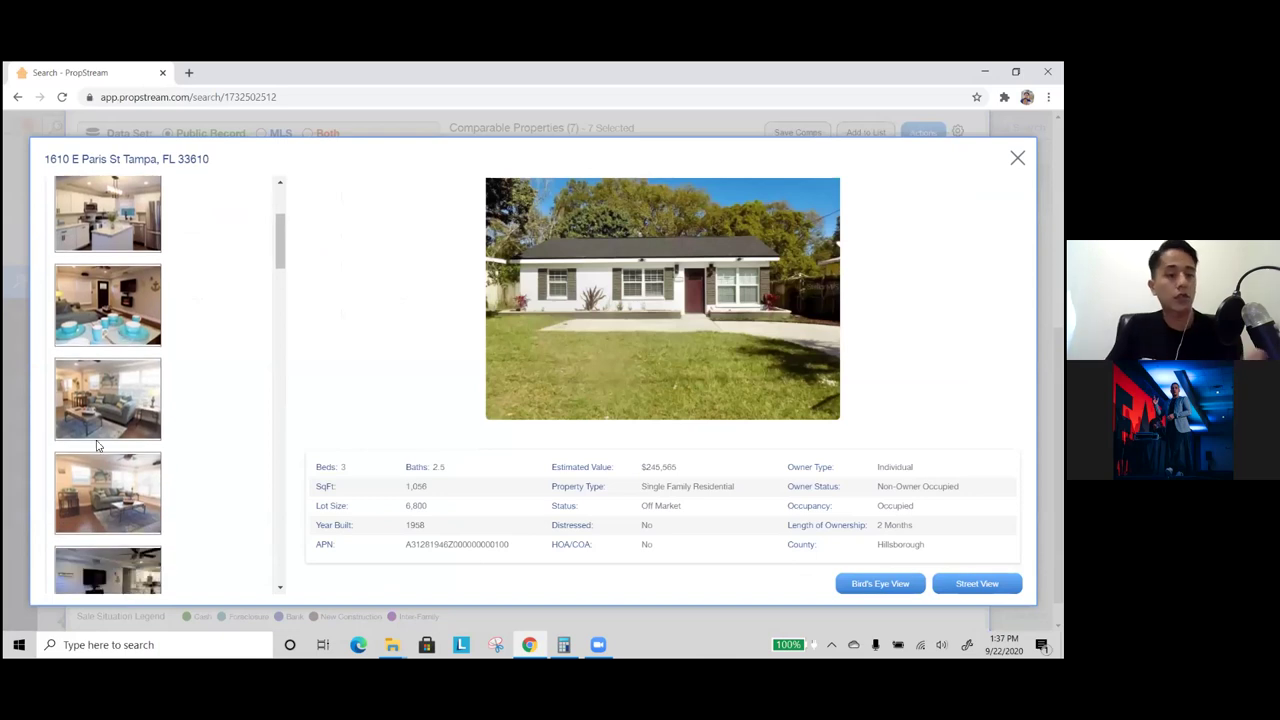
click(108, 418)
scroll(115, 450, down, 2)
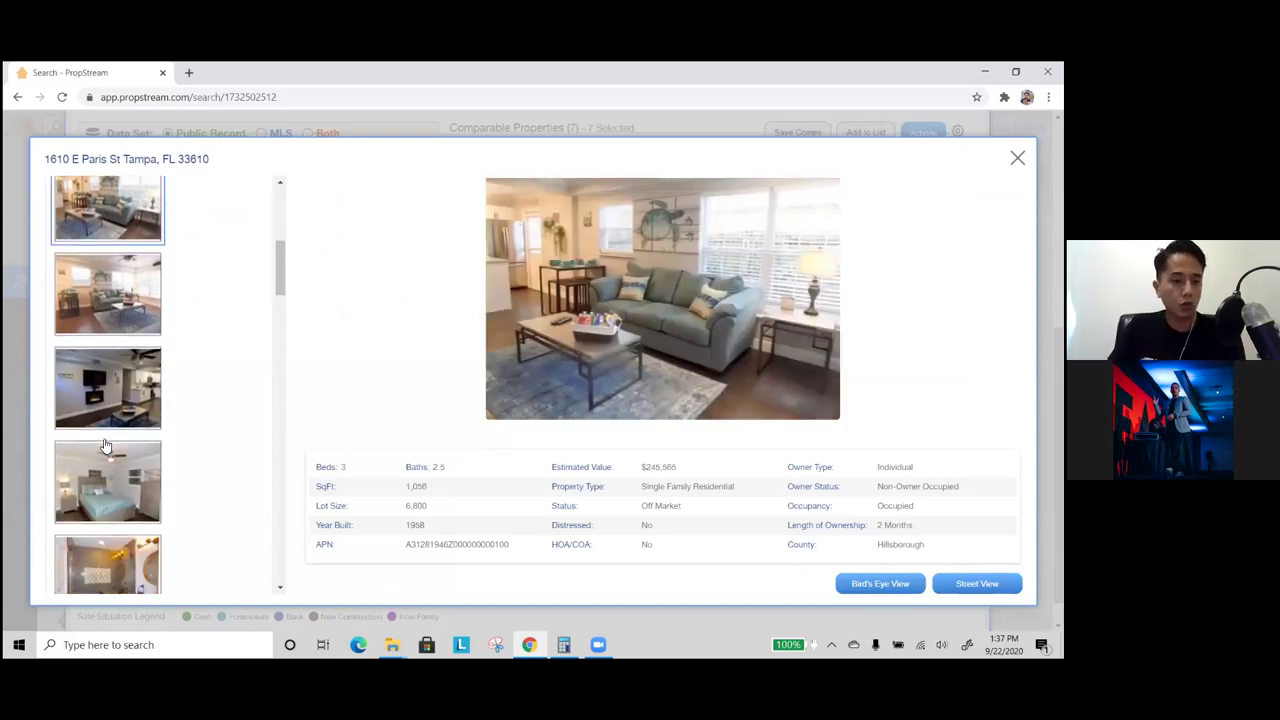
click(120, 484)
scroll(118, 480, down, 2)
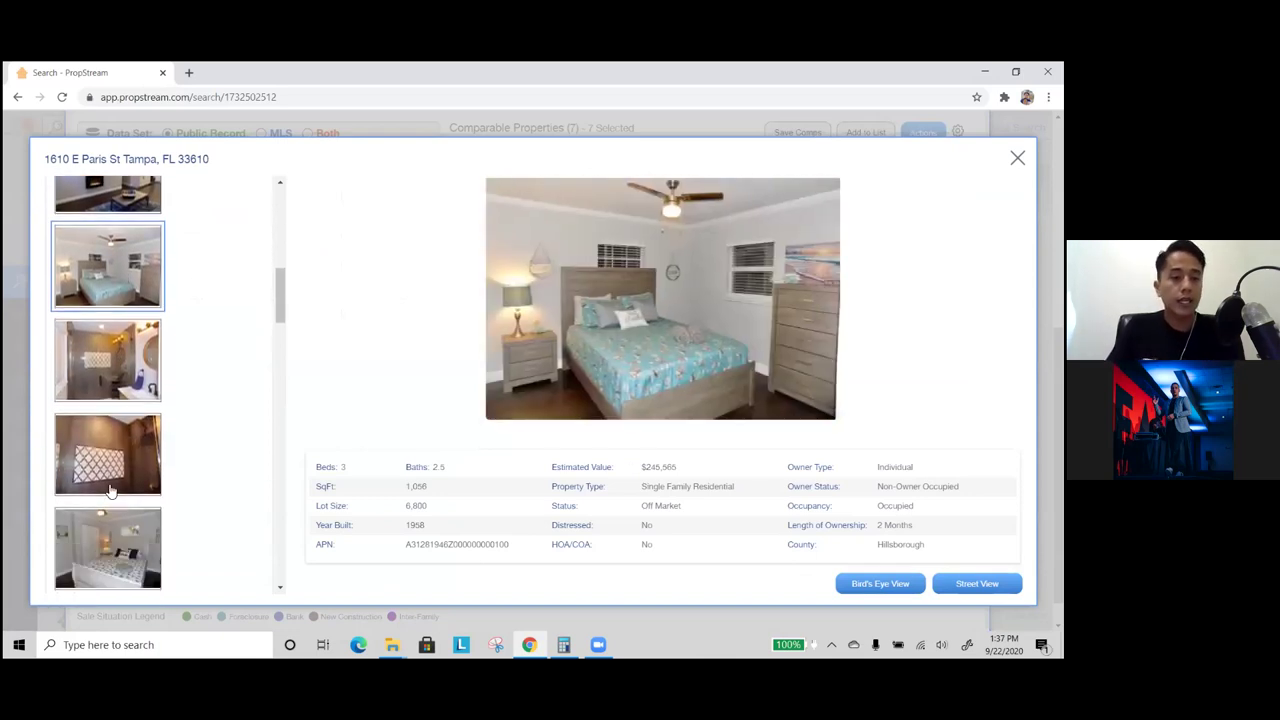
click(116, 488)
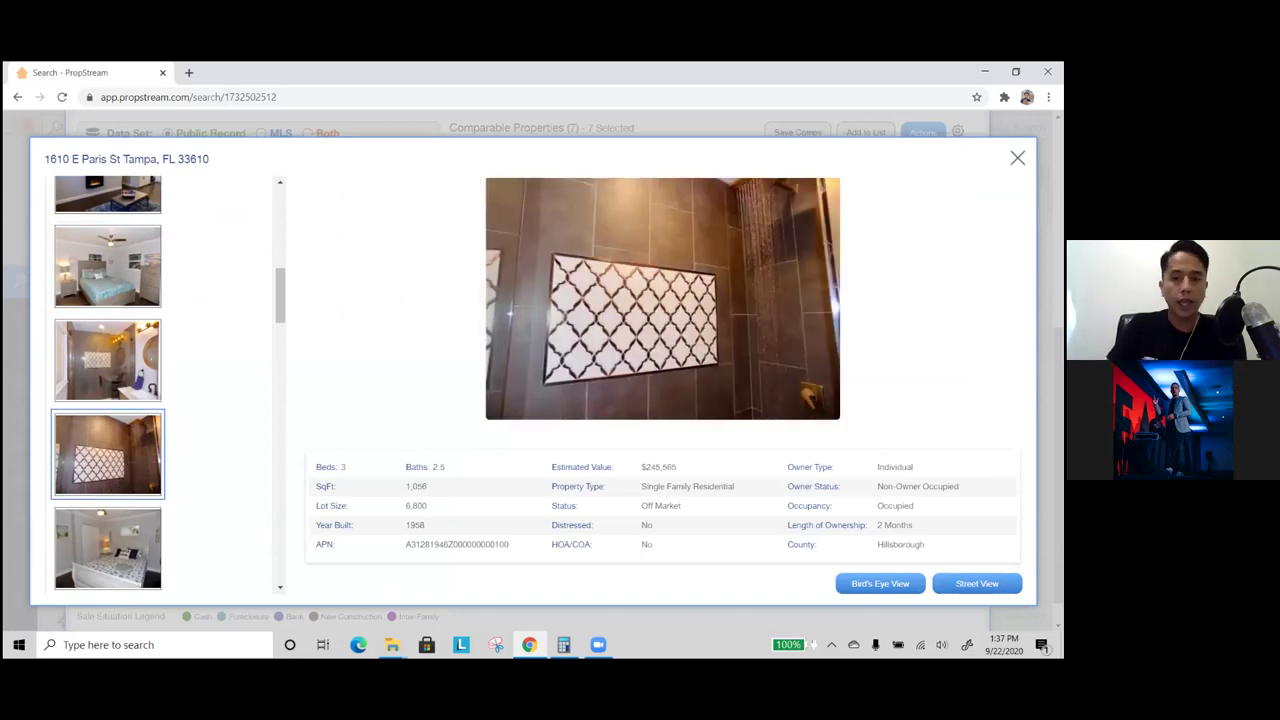
key(Escape)
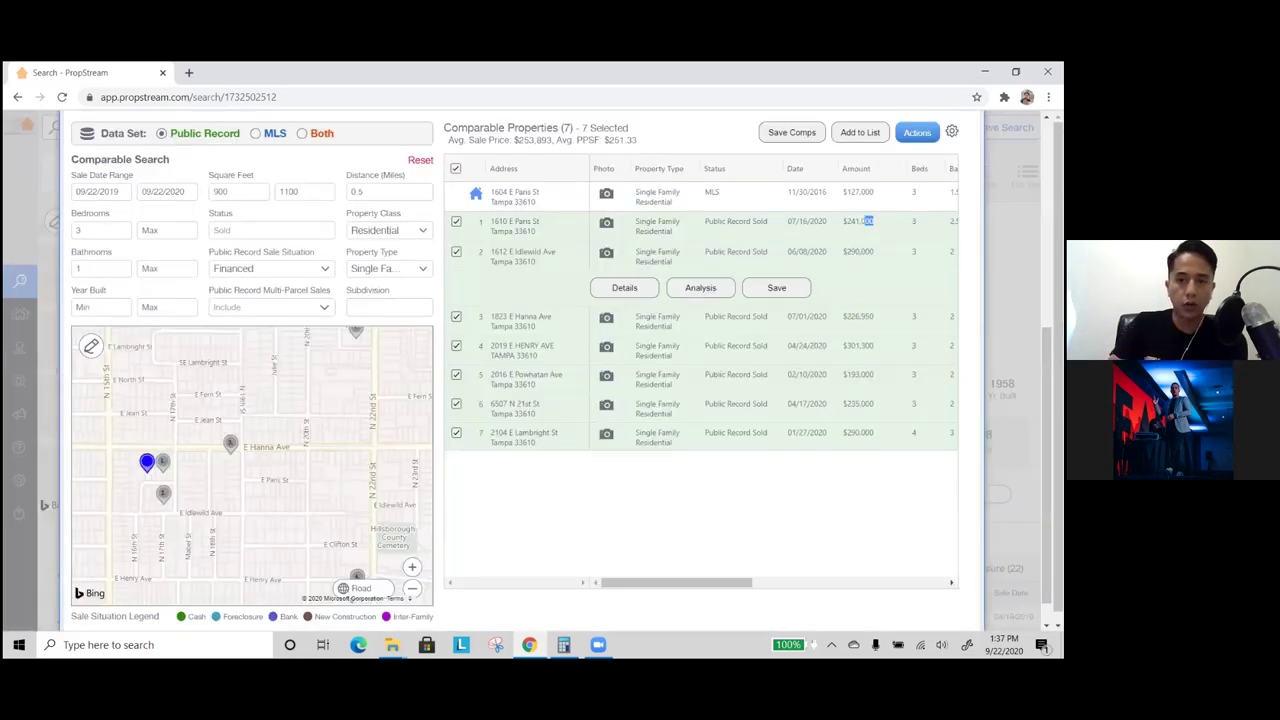
drag(873, 221, 849, 224)
drag(874, 287, 849, 292)
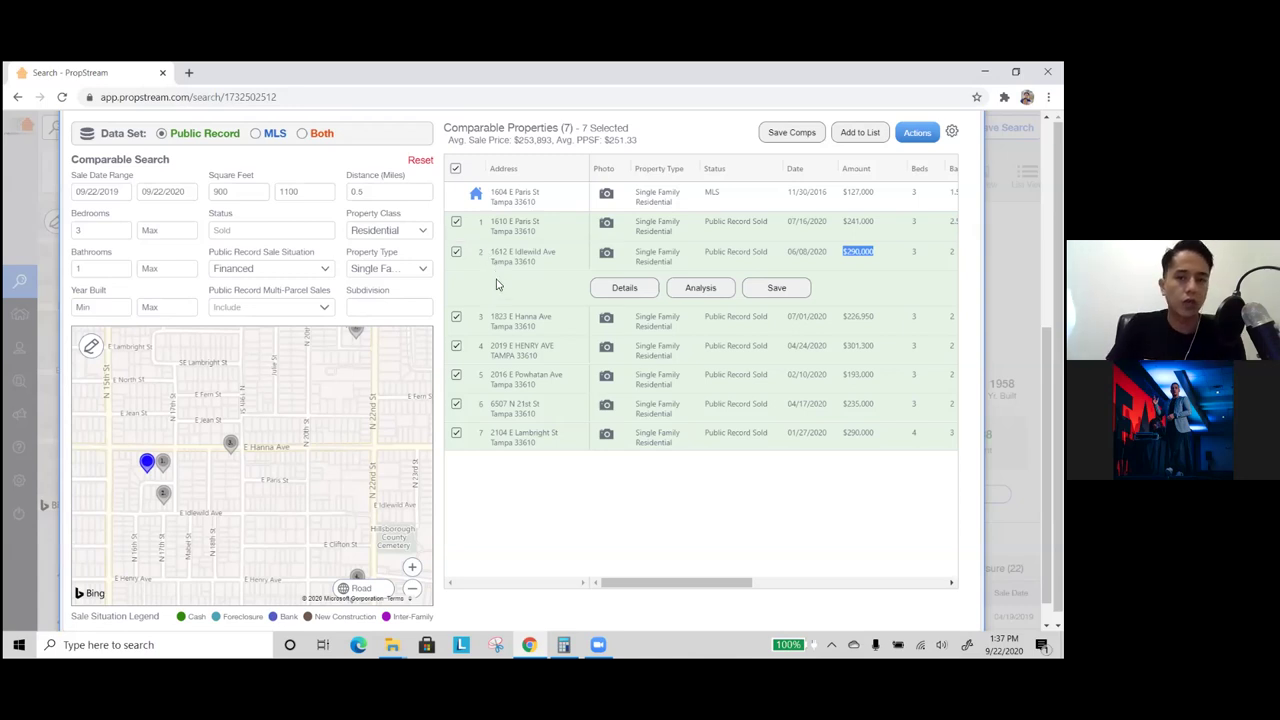
click(456, 222)
click(456, 253)
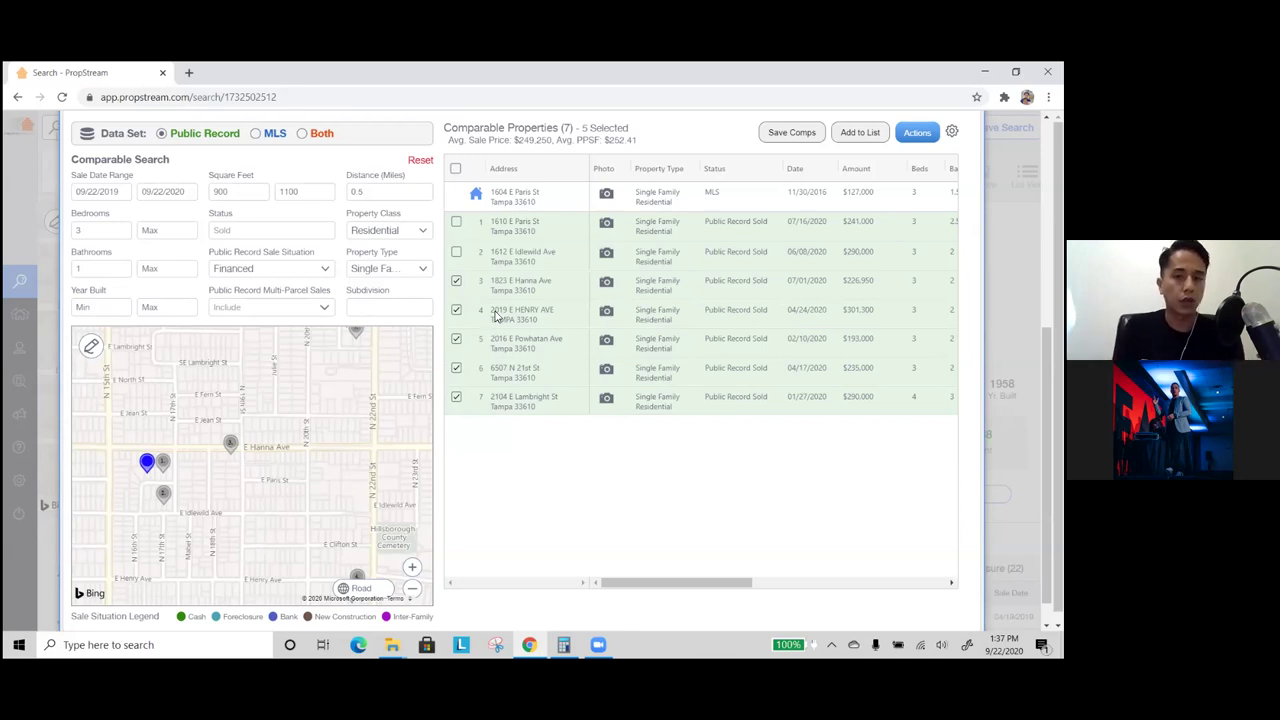
- Save the remaining five comps without adding to a group, then close the comparables overlay
scroll(586, 271, up, 1)
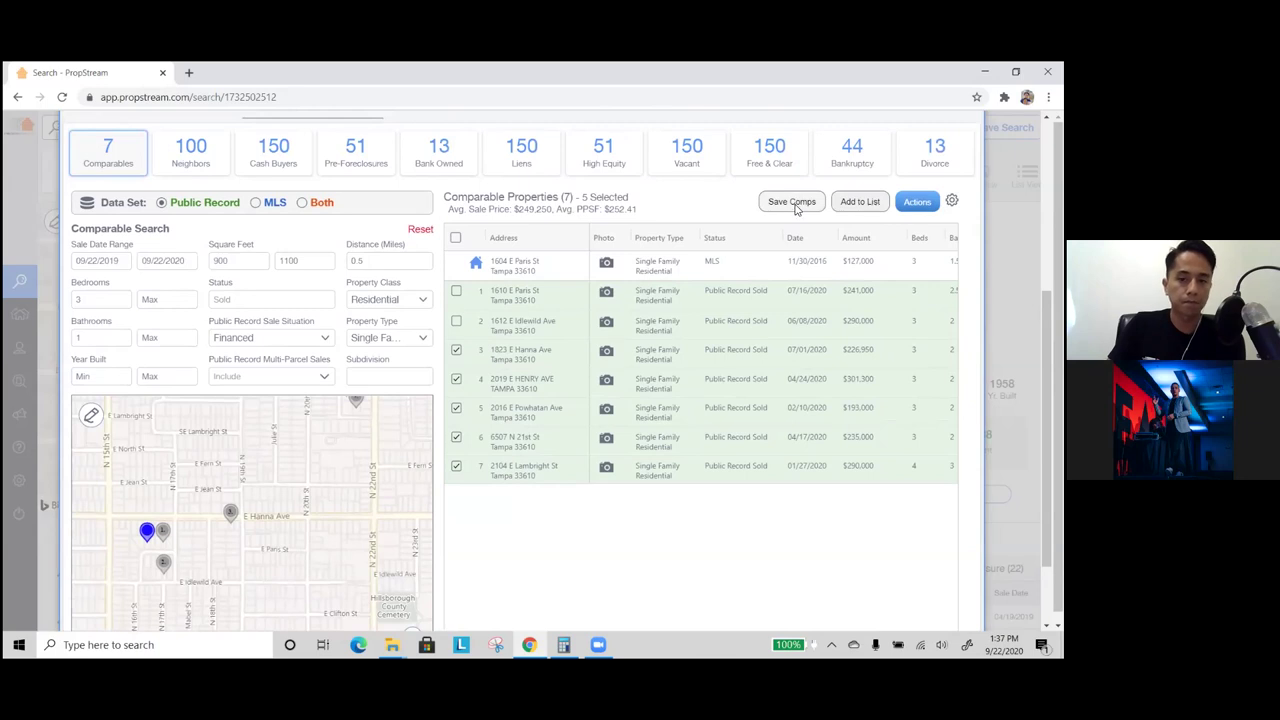
click(792, 203)
click(596, 395)
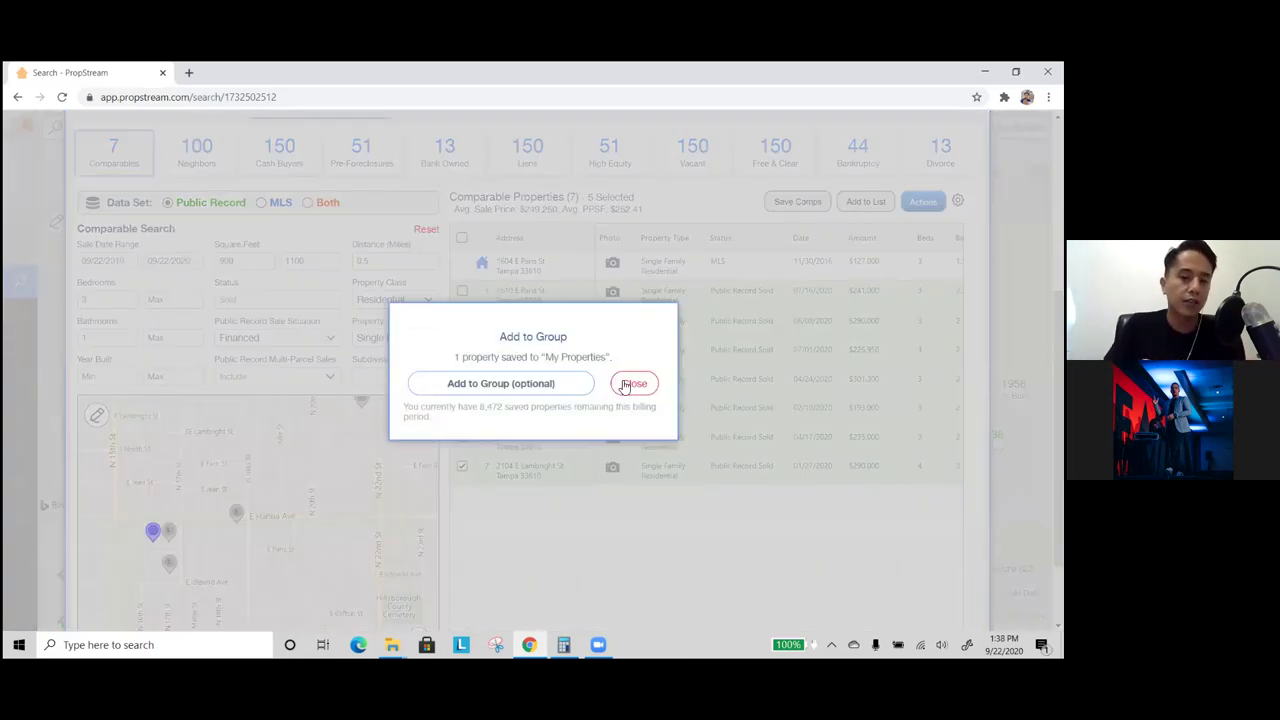
click(633, 386)
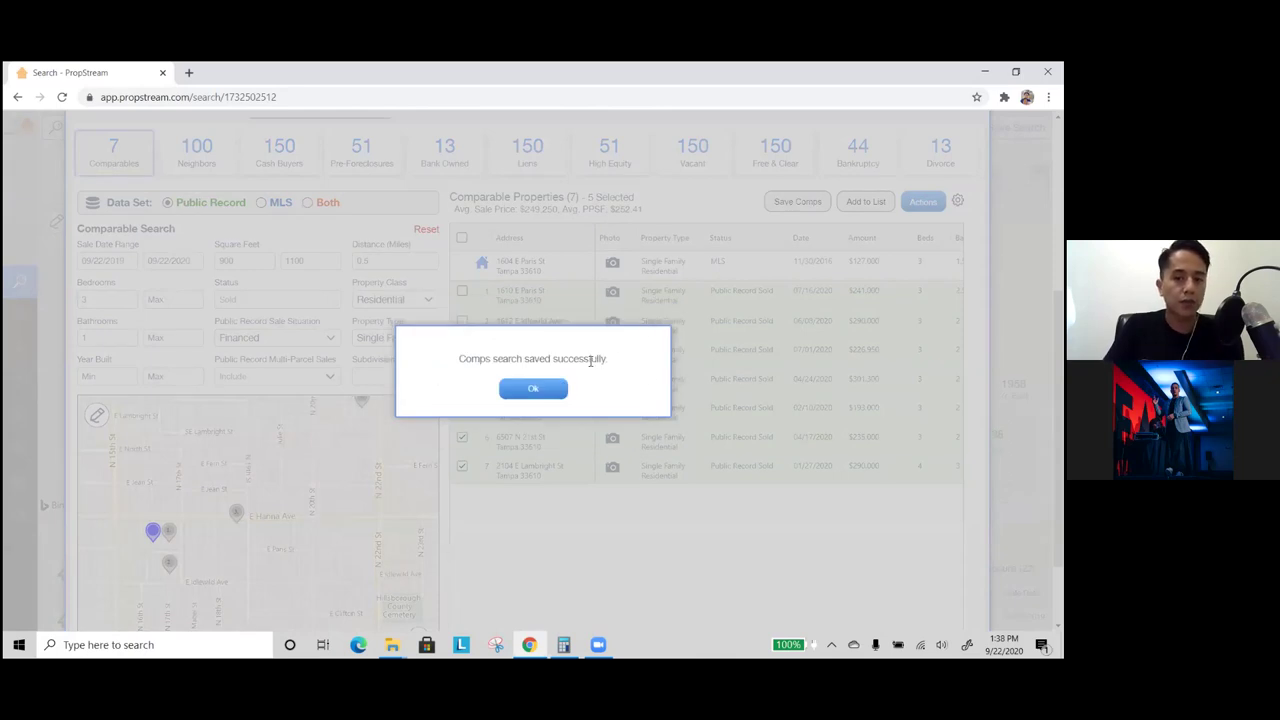
click(548, 396)
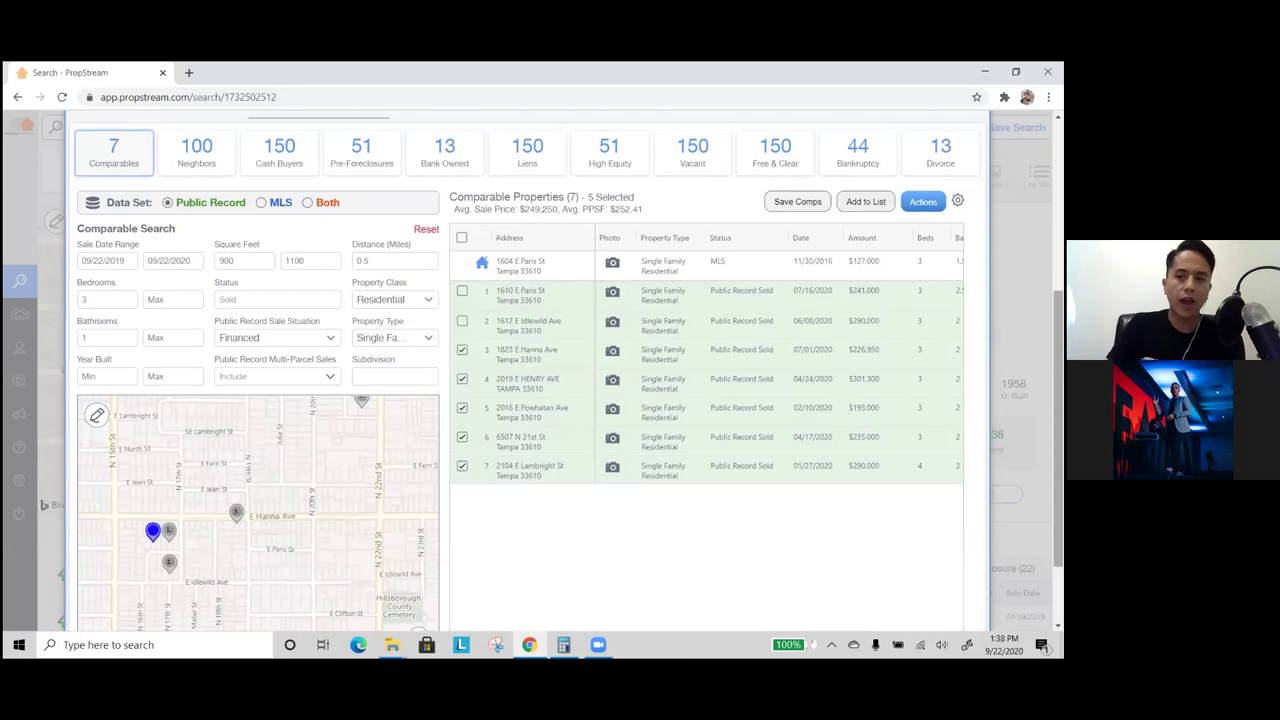
key(Escape)
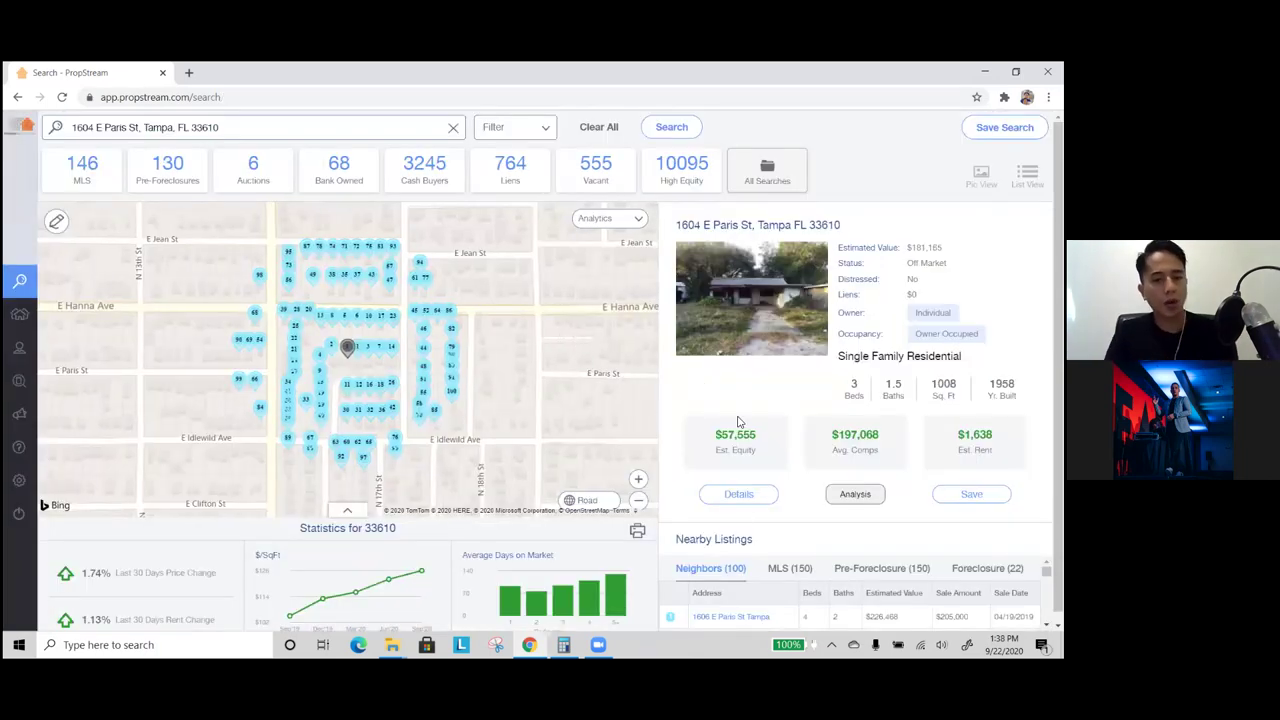
- Generate the View Comp Report PDF from the Comparables & Nearby Listings Actions menu
click(738, 496)
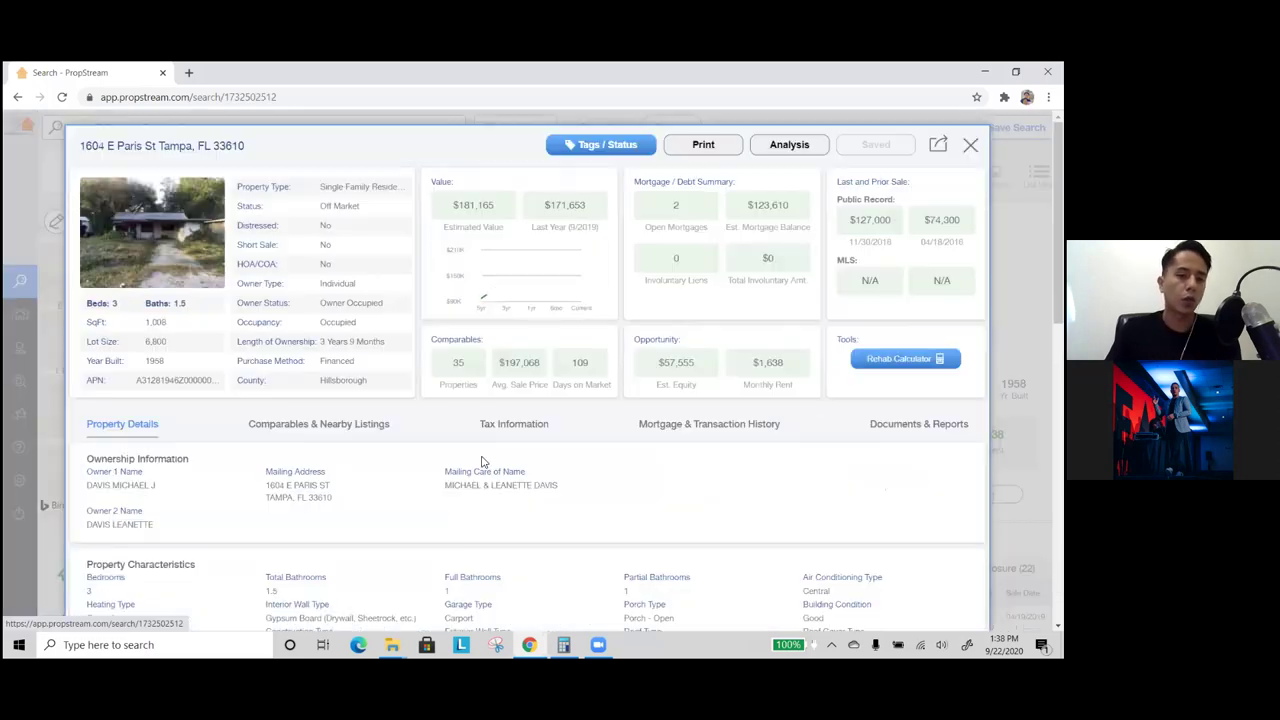
click(337, 424)
scroll(355, 452, down, 5)
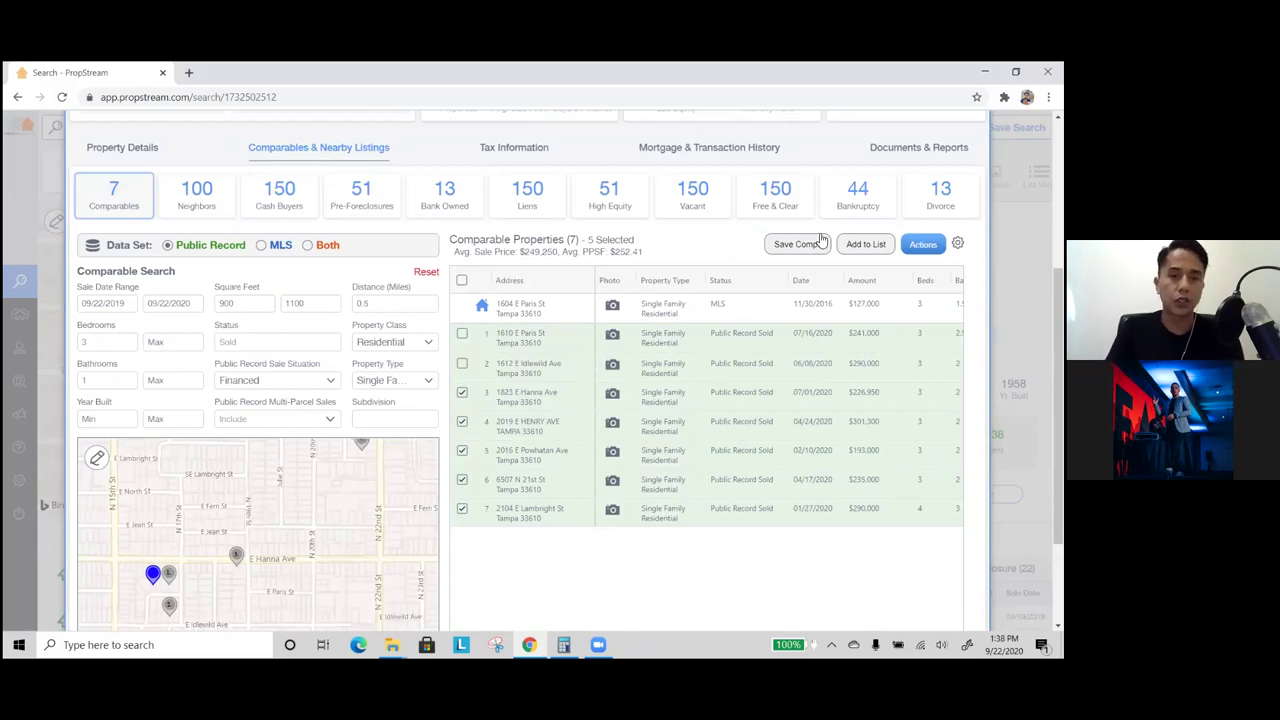
click(922, 244)
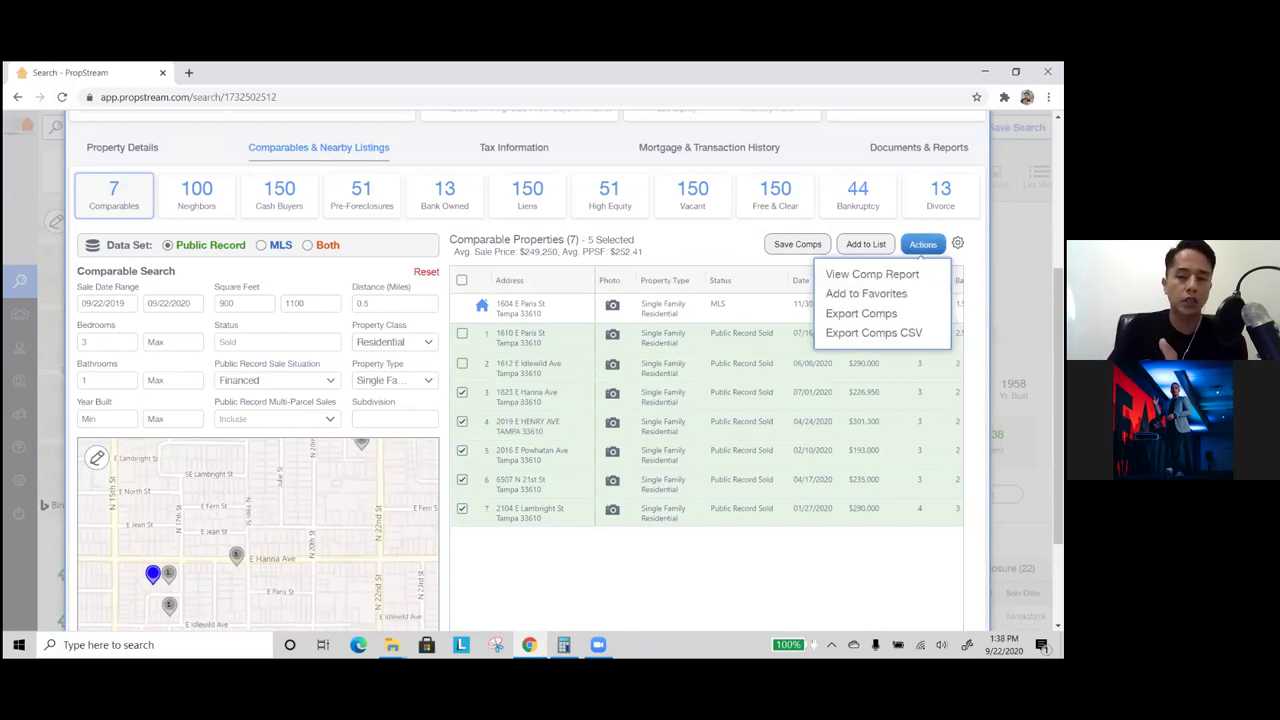
click(872, 274)
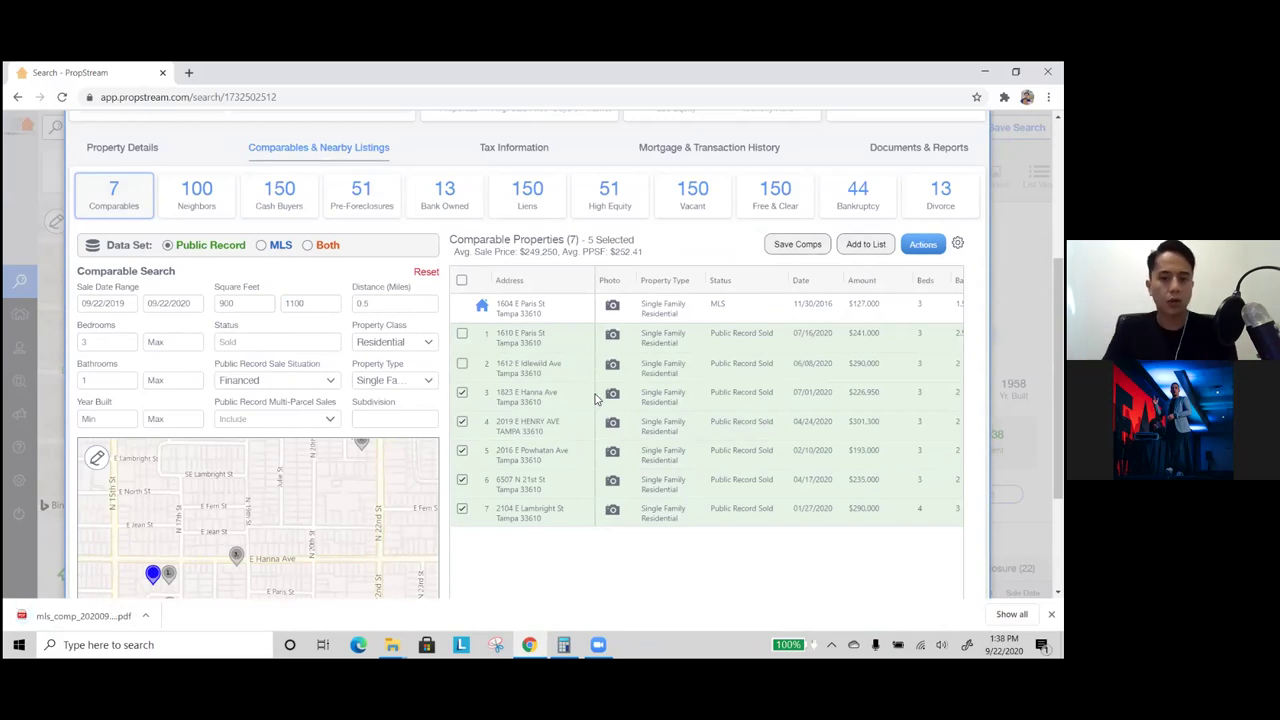
scroll(596, 398, up, 3)
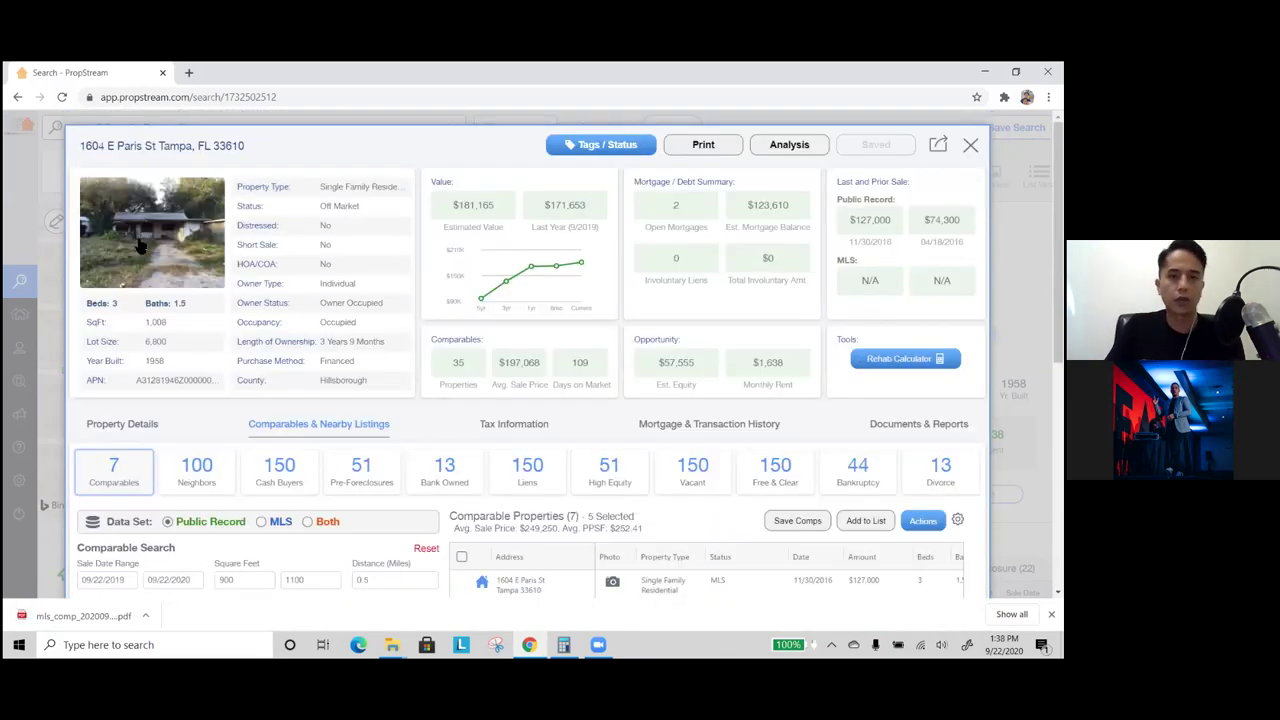
scroll(150, 260, down, 3)
click(70, 617)
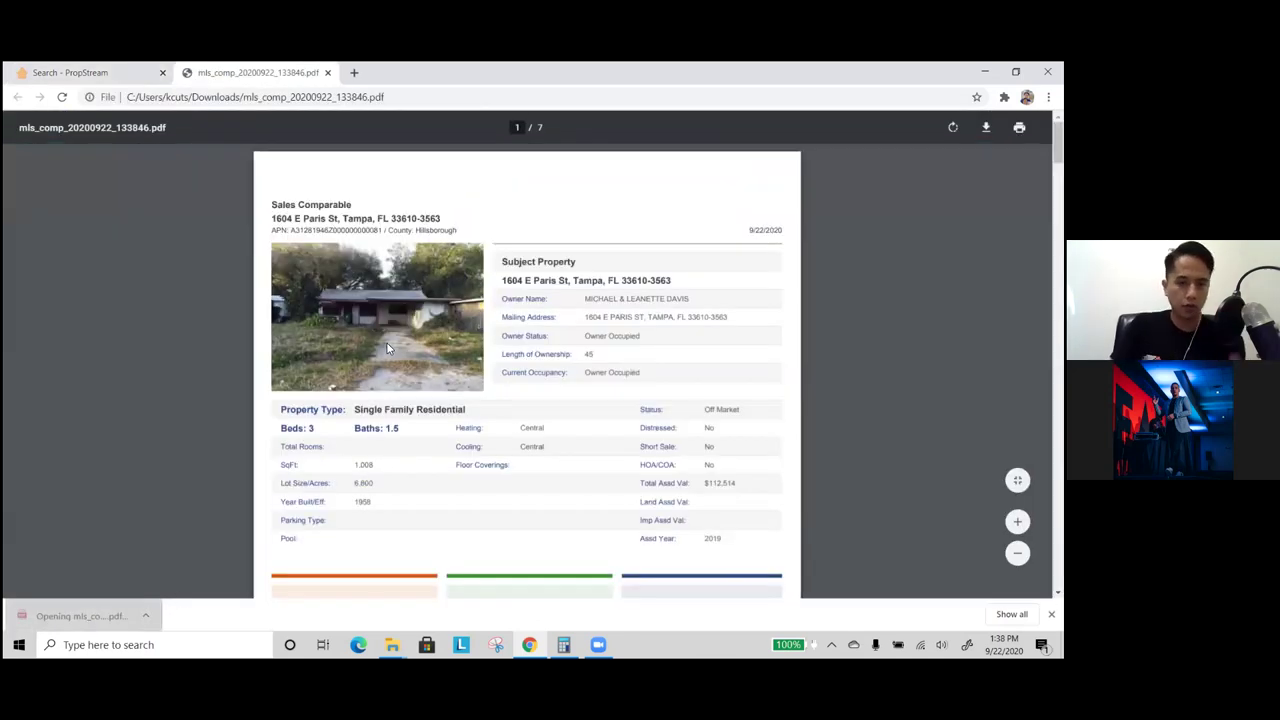
scroll(392, 348, down, 2)
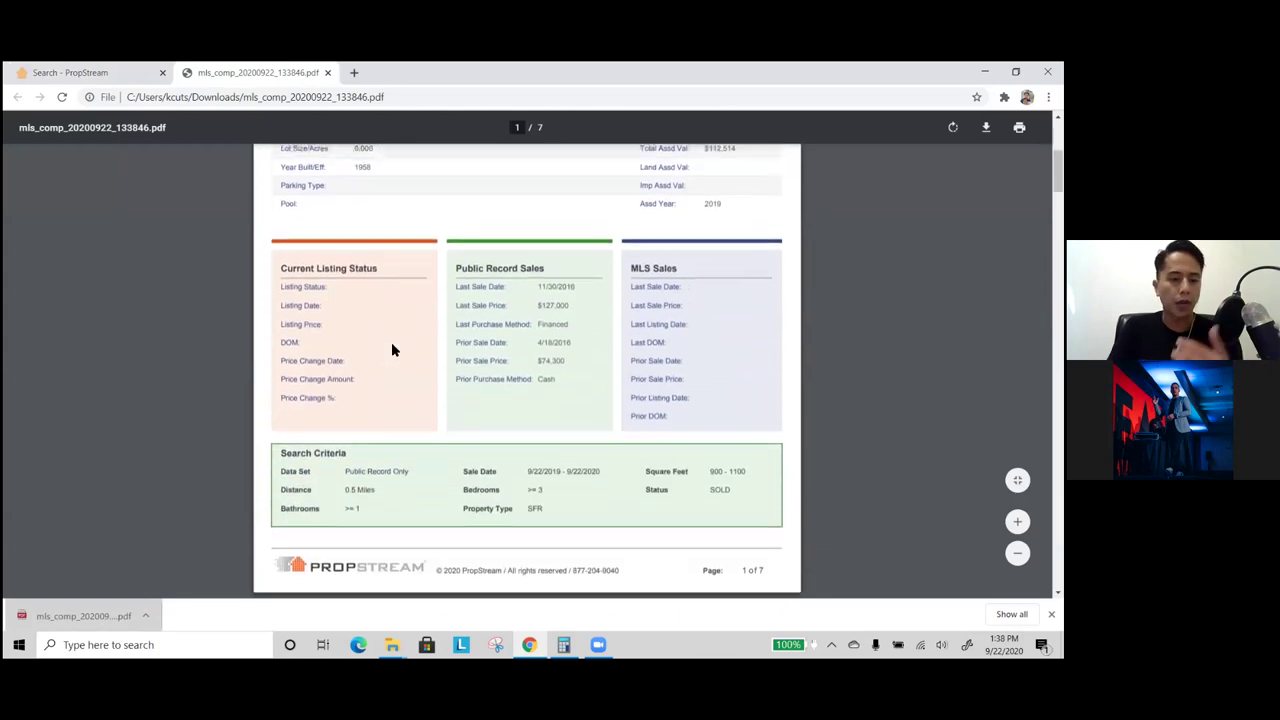
scroll(392, 349, down, 3)
drag(569, 405, 533, 403)
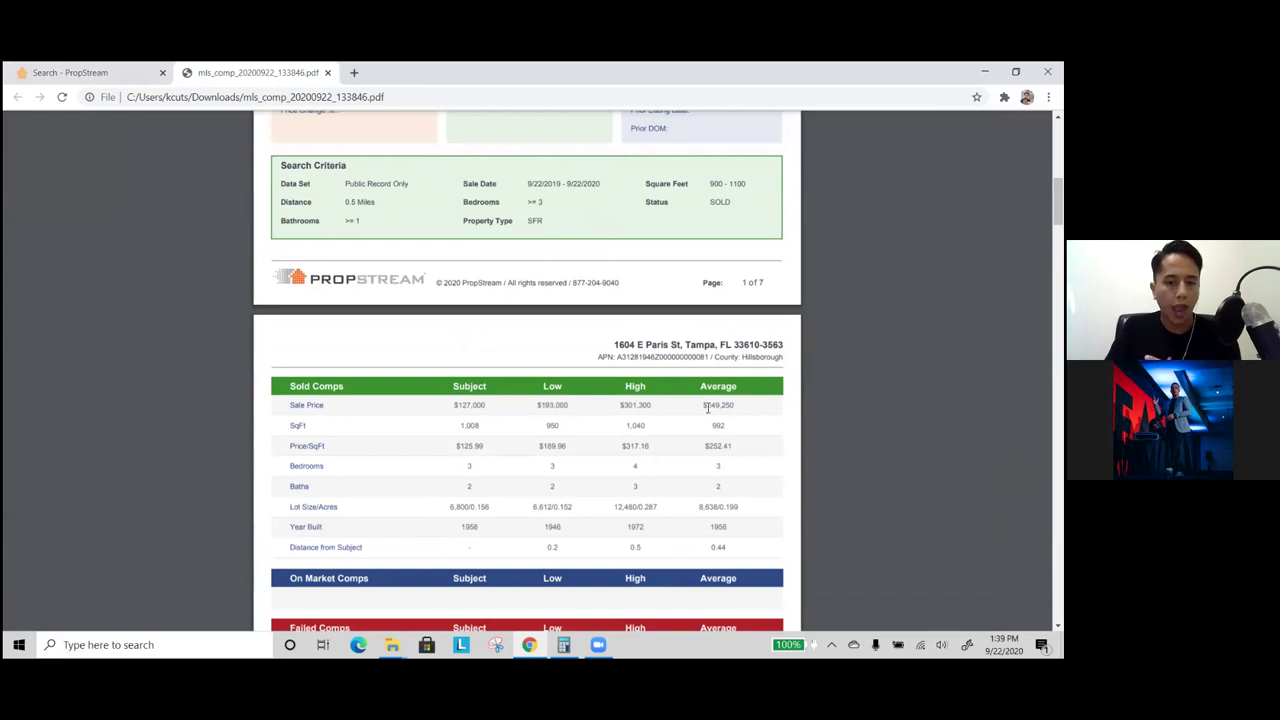
scroll(708, 407, down, 5)
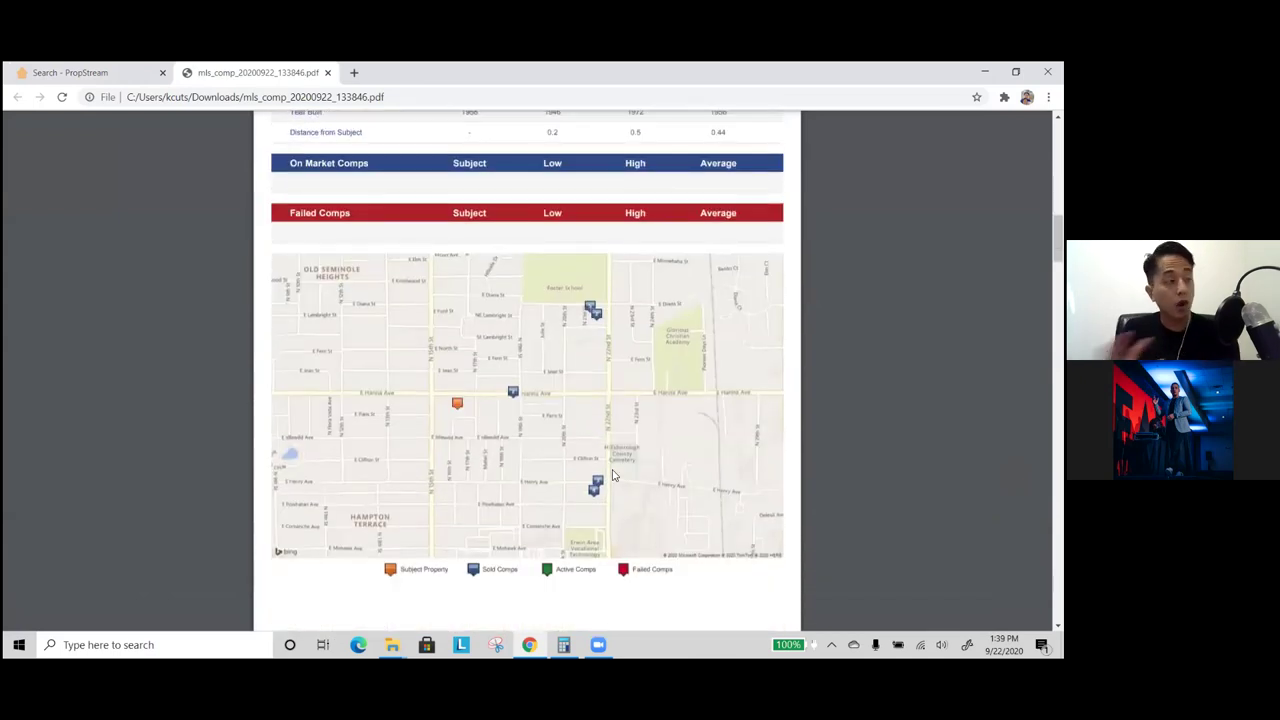
scroll(620, 440, down, 5)
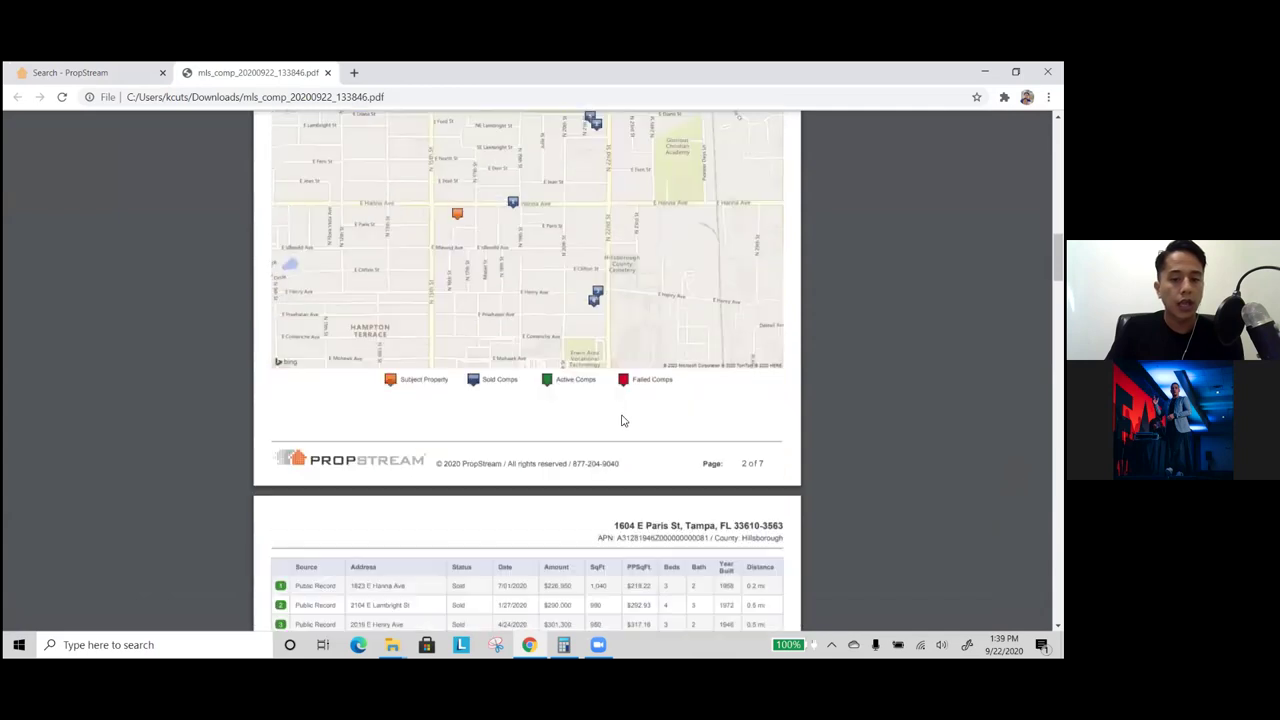
drag(341, 291, 297, 291)
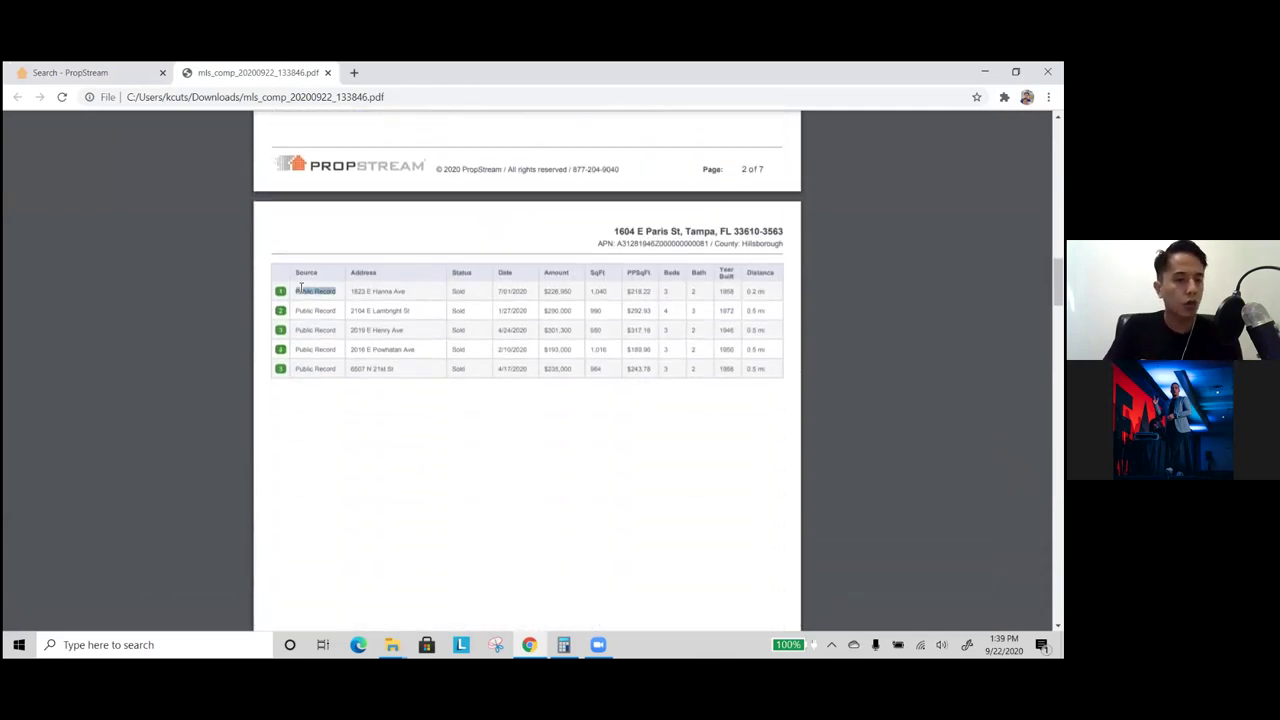
scroll(376, 323, down, 2)
- Scroll through the MLS comp report PDF
scroll(376, 323, down, 8)
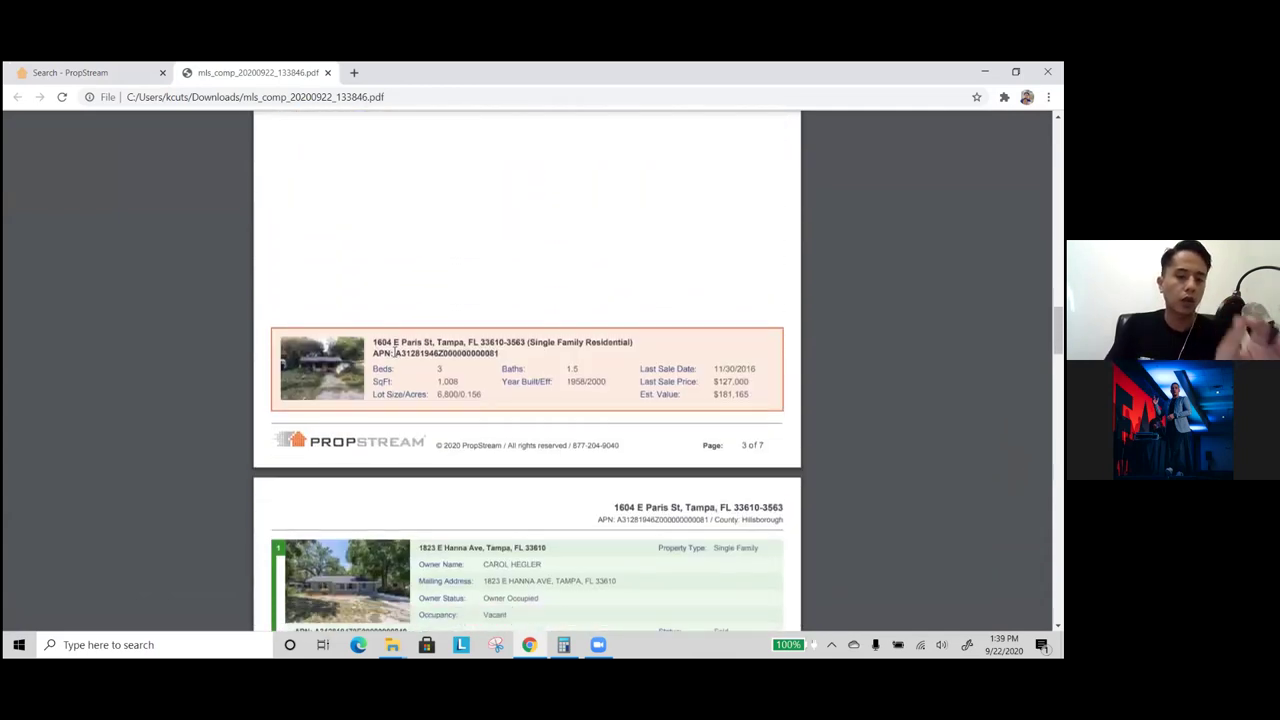
scroll(380, 406, down, 5)
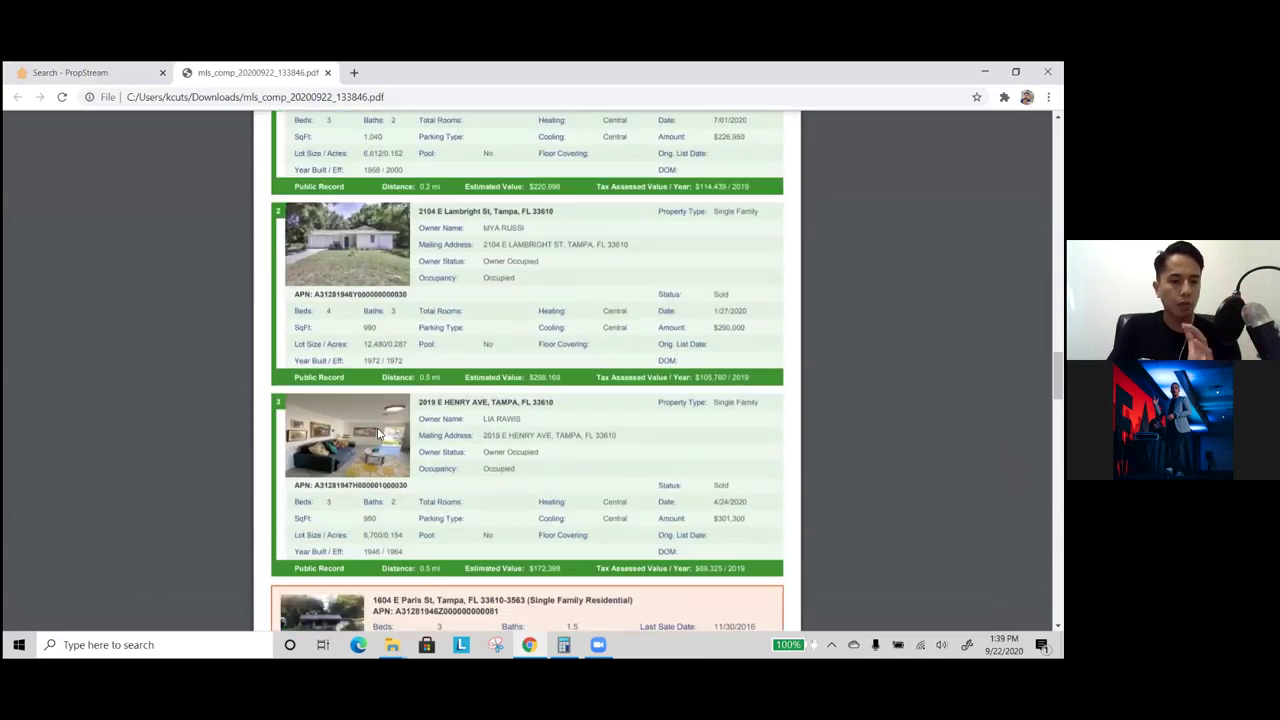
scroll(378, 433, down, 7)
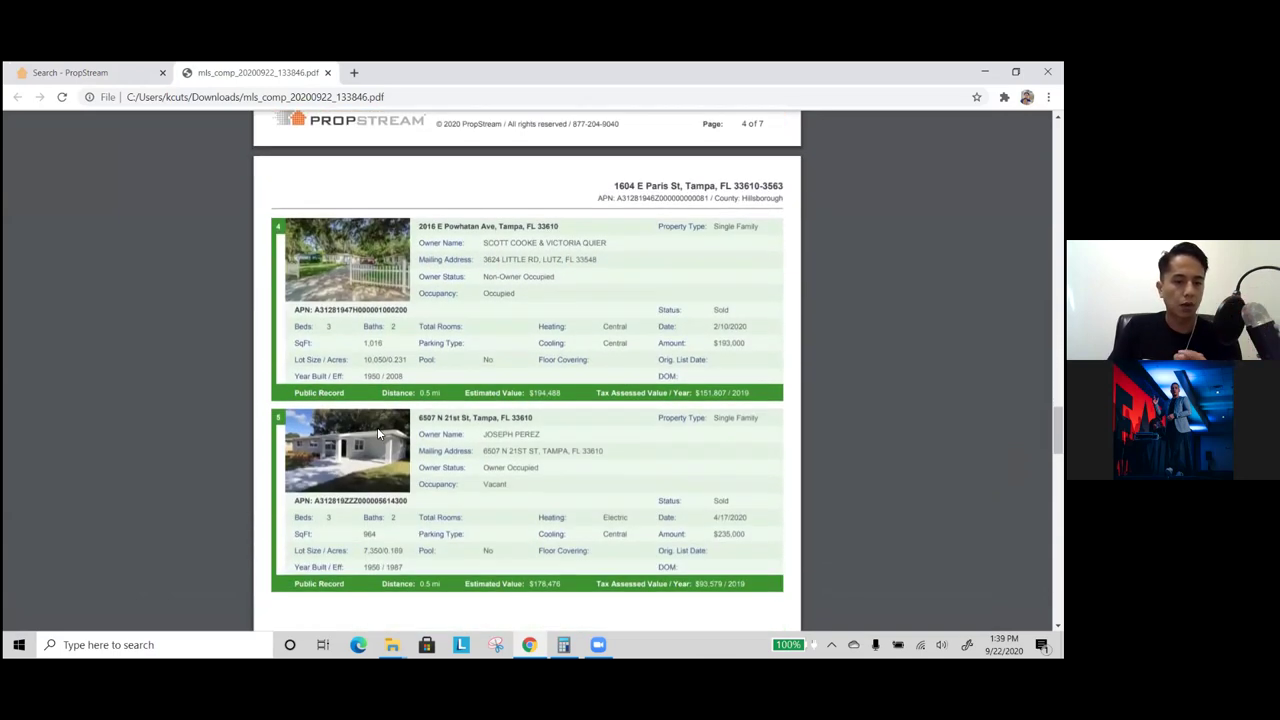
scroll(366, 445, down, 5)
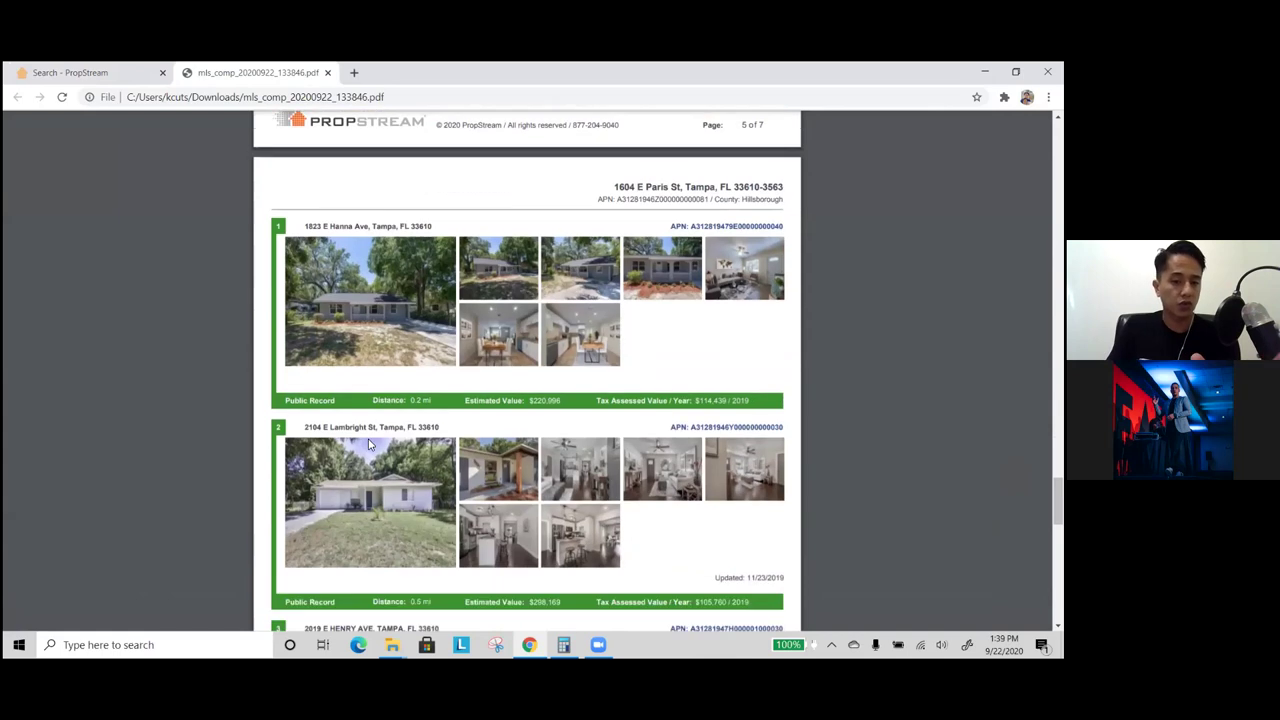
scroll(368, 437, down, 1)
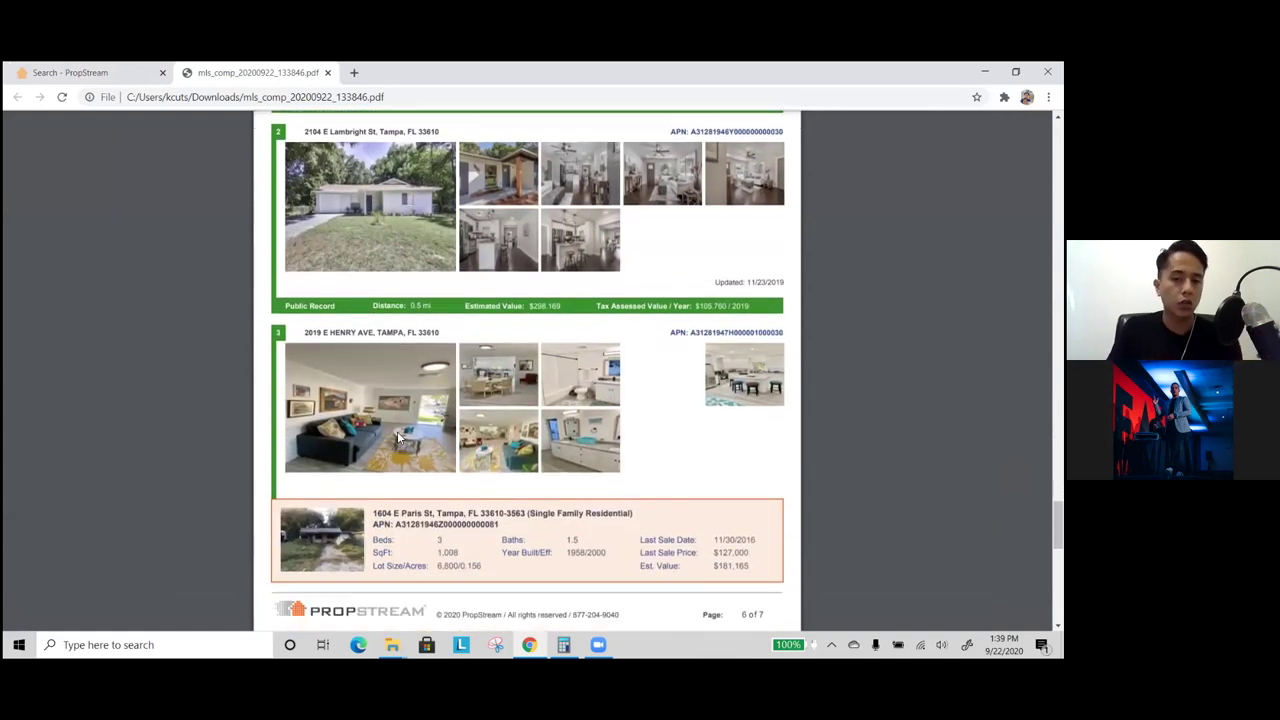
scroll(421, 455, down, 1)
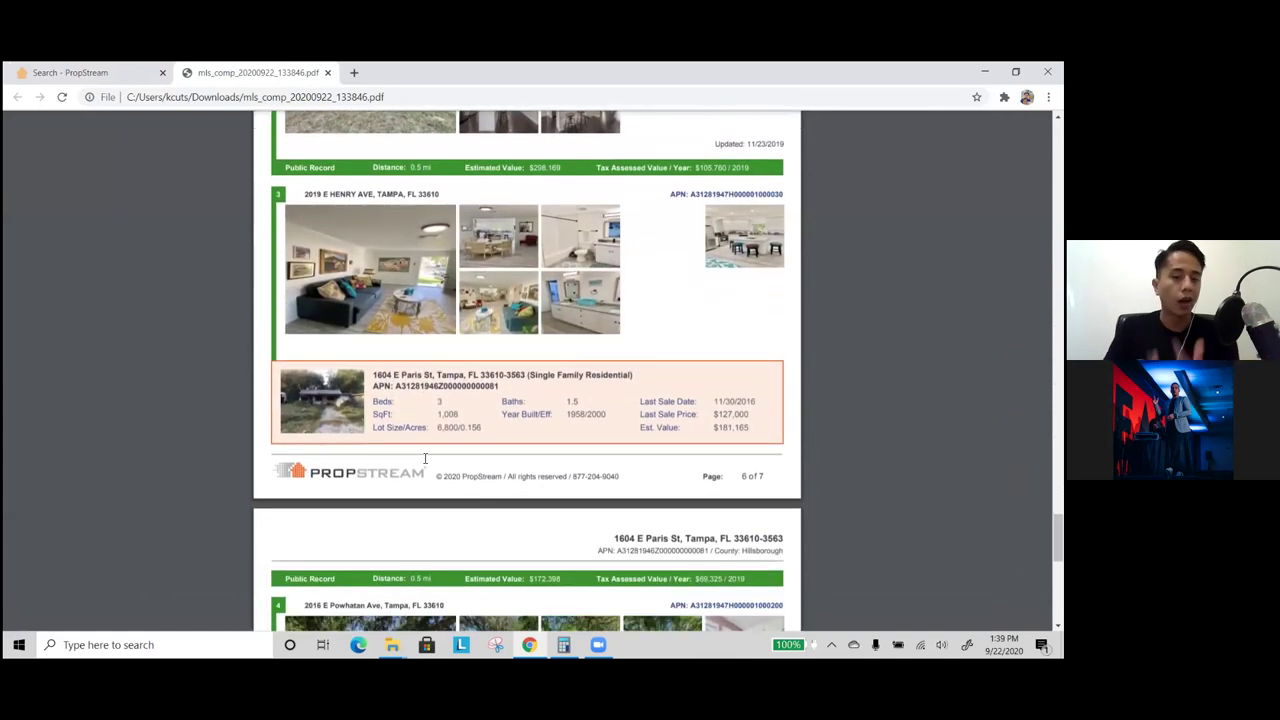
scroll(442, 454, down, 2)
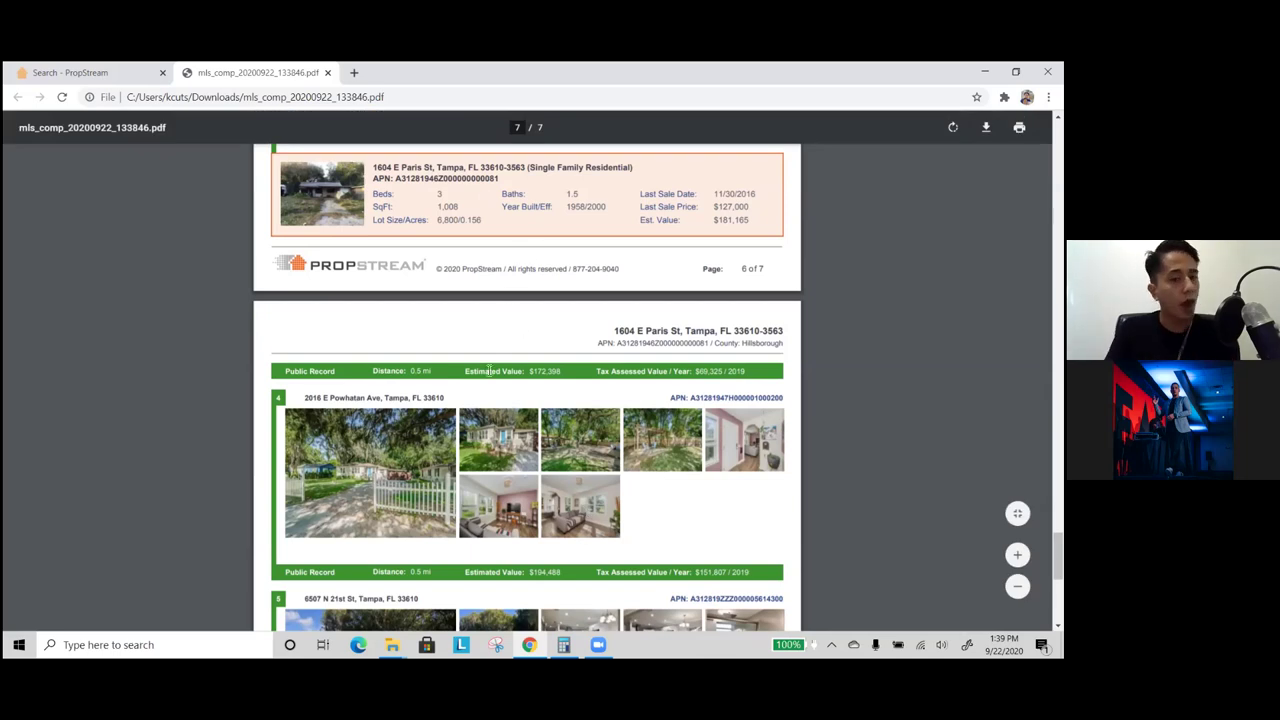
scroll(490, 370, down, 2)
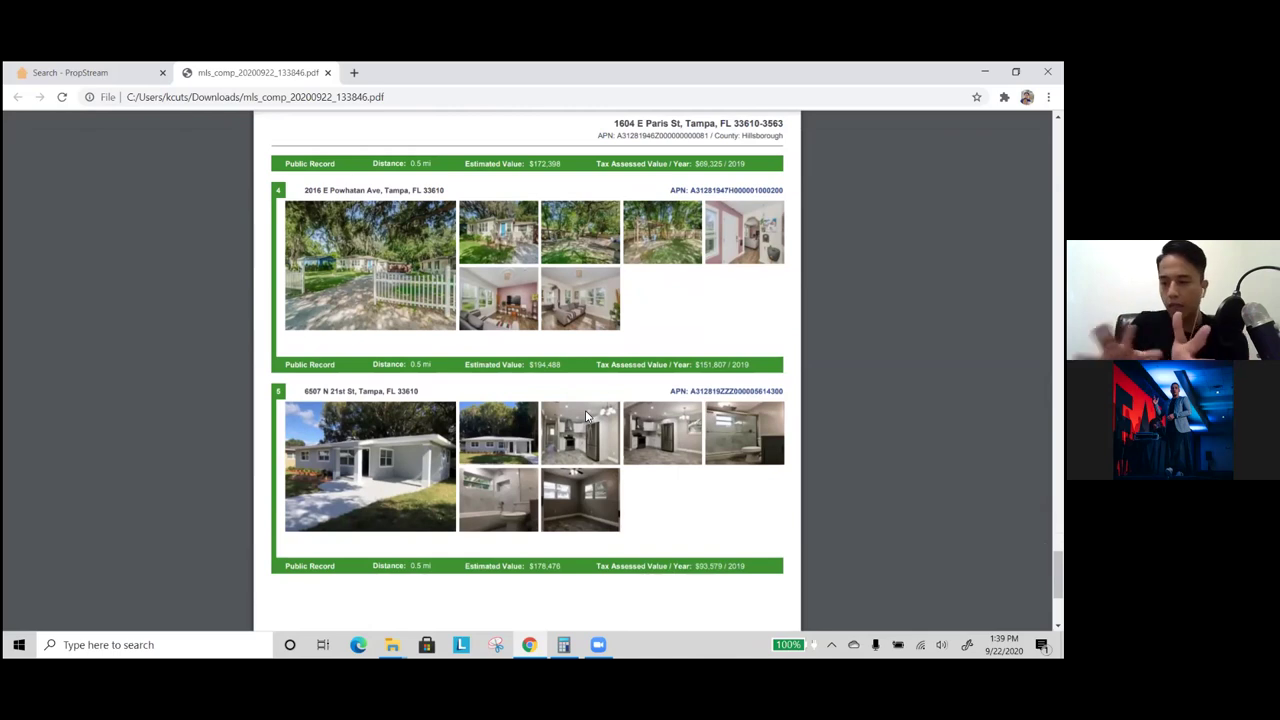
- Highlight the sale amounts in the report and return to the PropStream comparables
scroll(590, 400, up, 10)
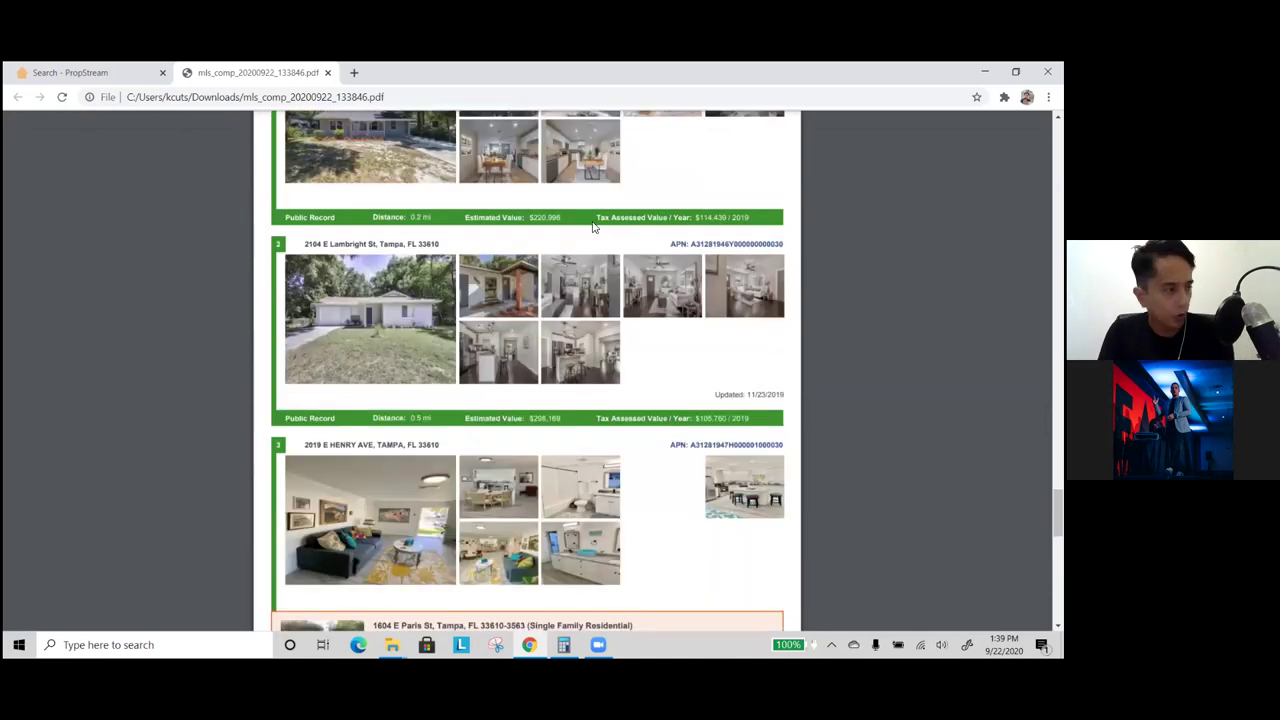
scroll(674, 277, down, 4)
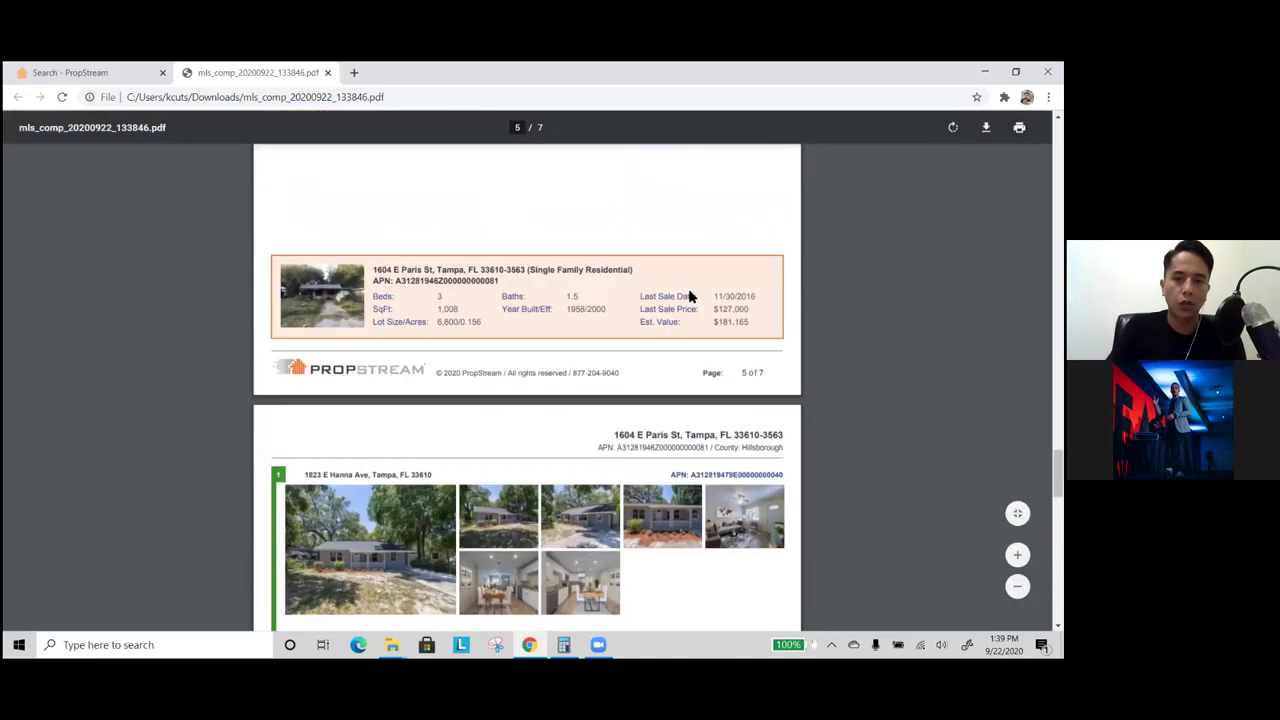
scroll(690, 297, down, 8)
drag(746, 297, 713, 297)
scroll(735, 350, down, 1)
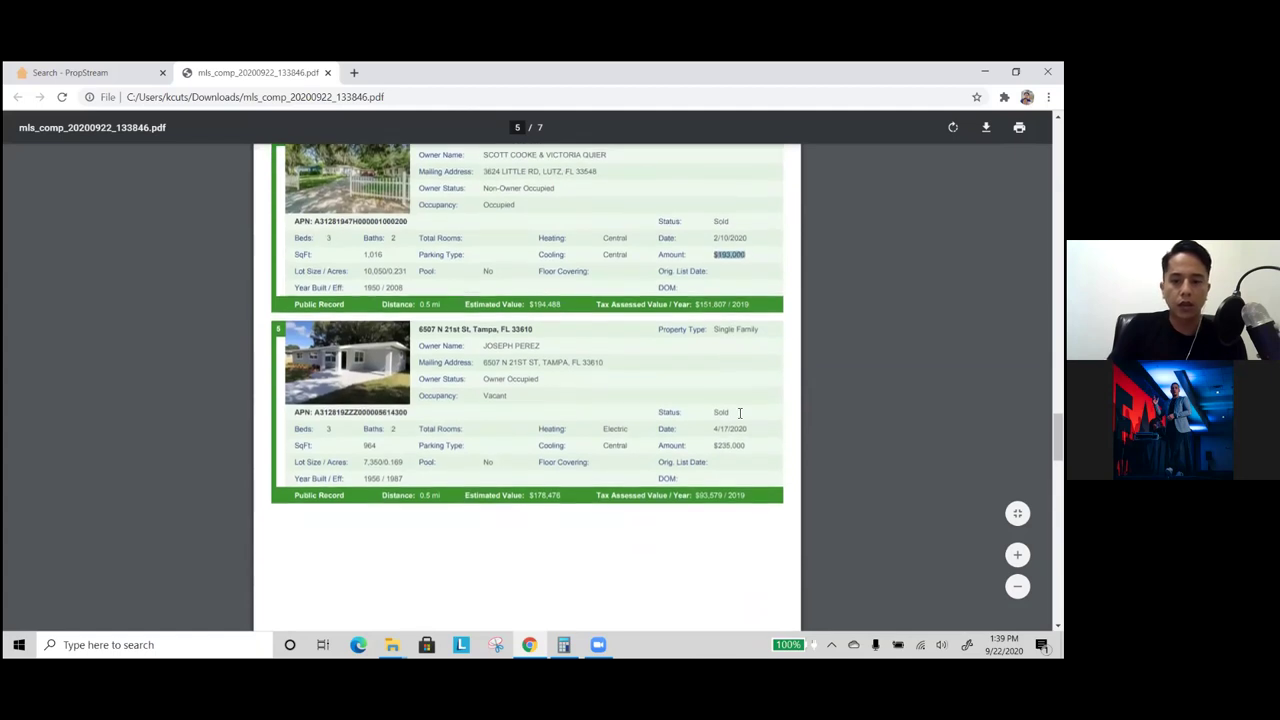
scroll(740, 413, down, 1)
drag(757, 422, 720, 422)
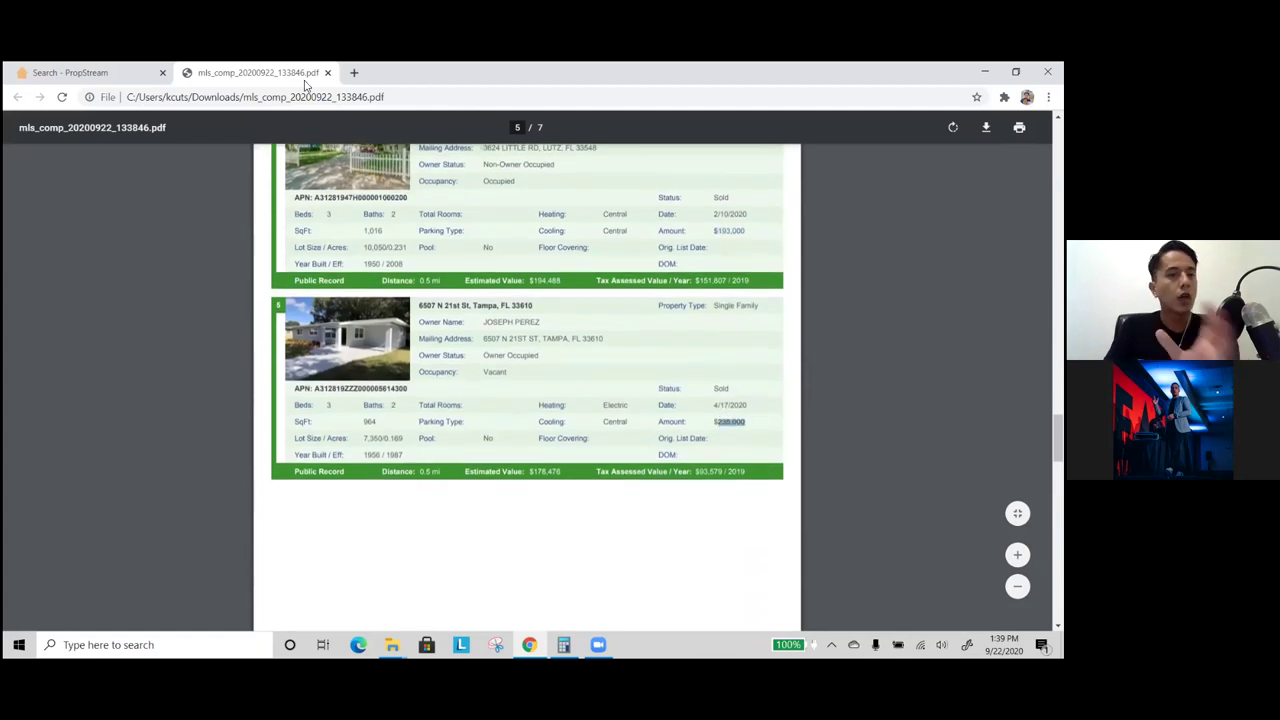
click(128, 80)
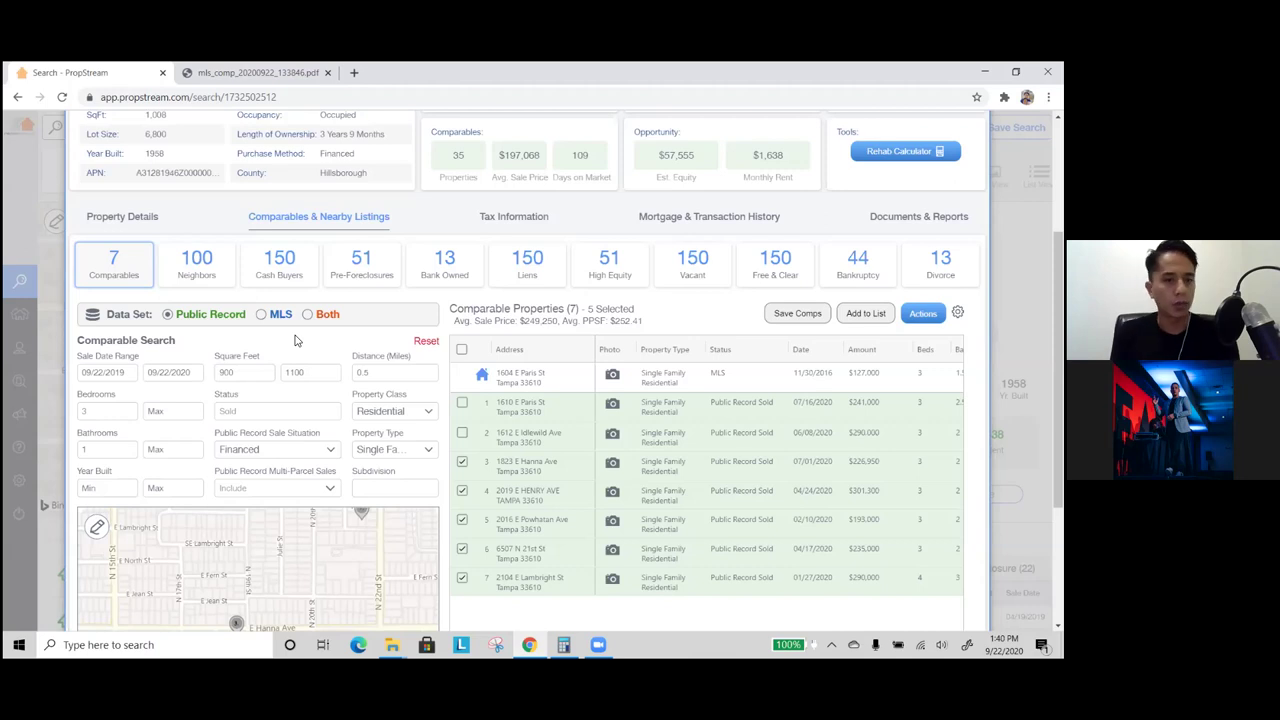
- Switch comparables to MLS data and set the status filter to Active only
click(266, 314)
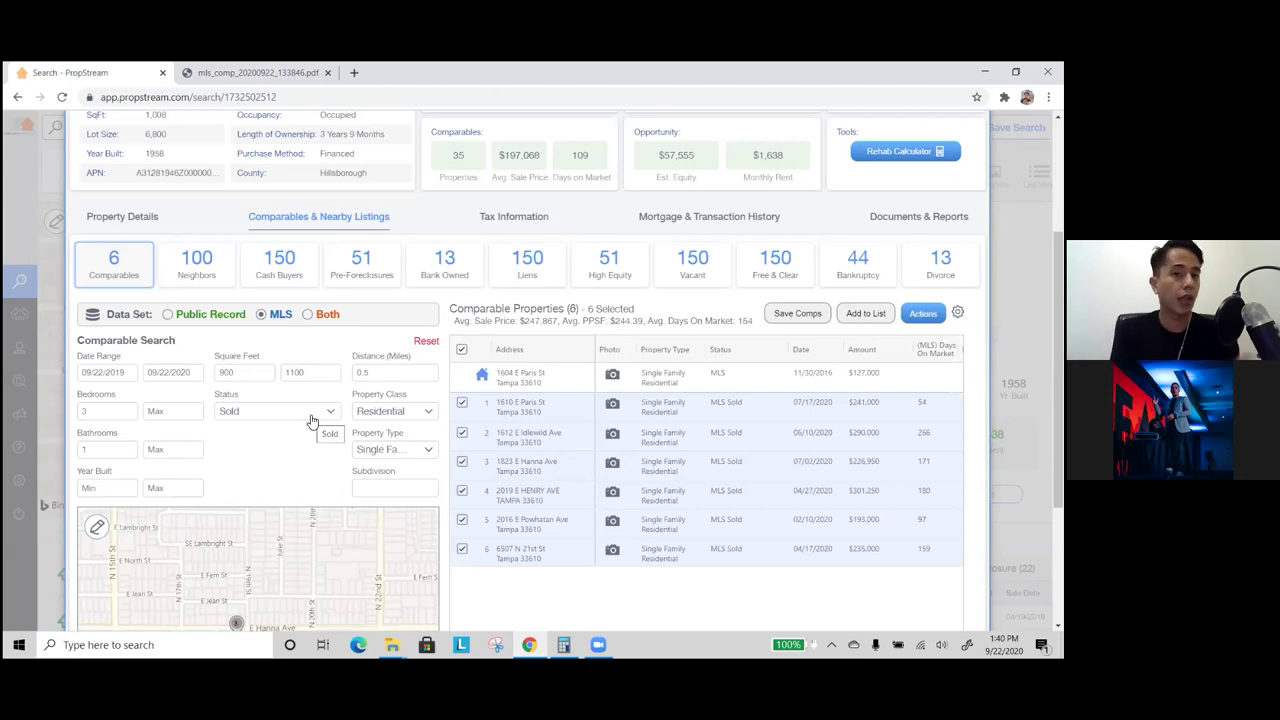
click(312, 421)
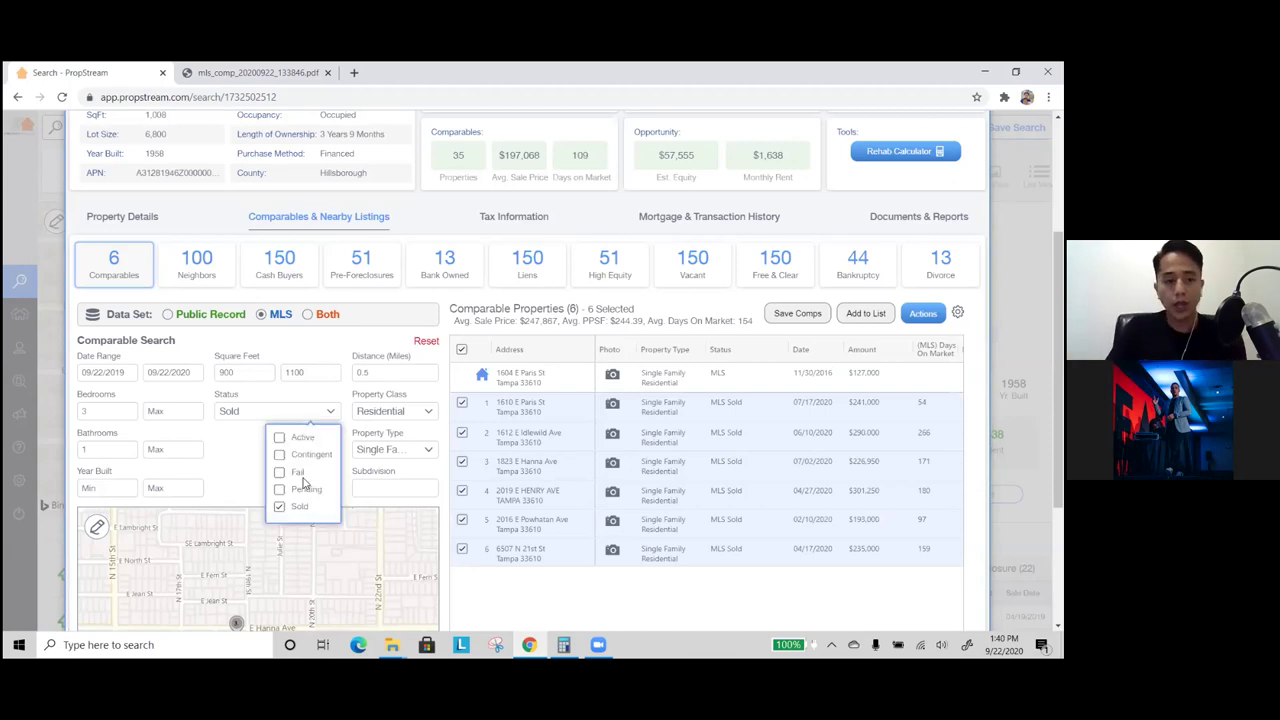
click(306, 507)
click(308, 496)
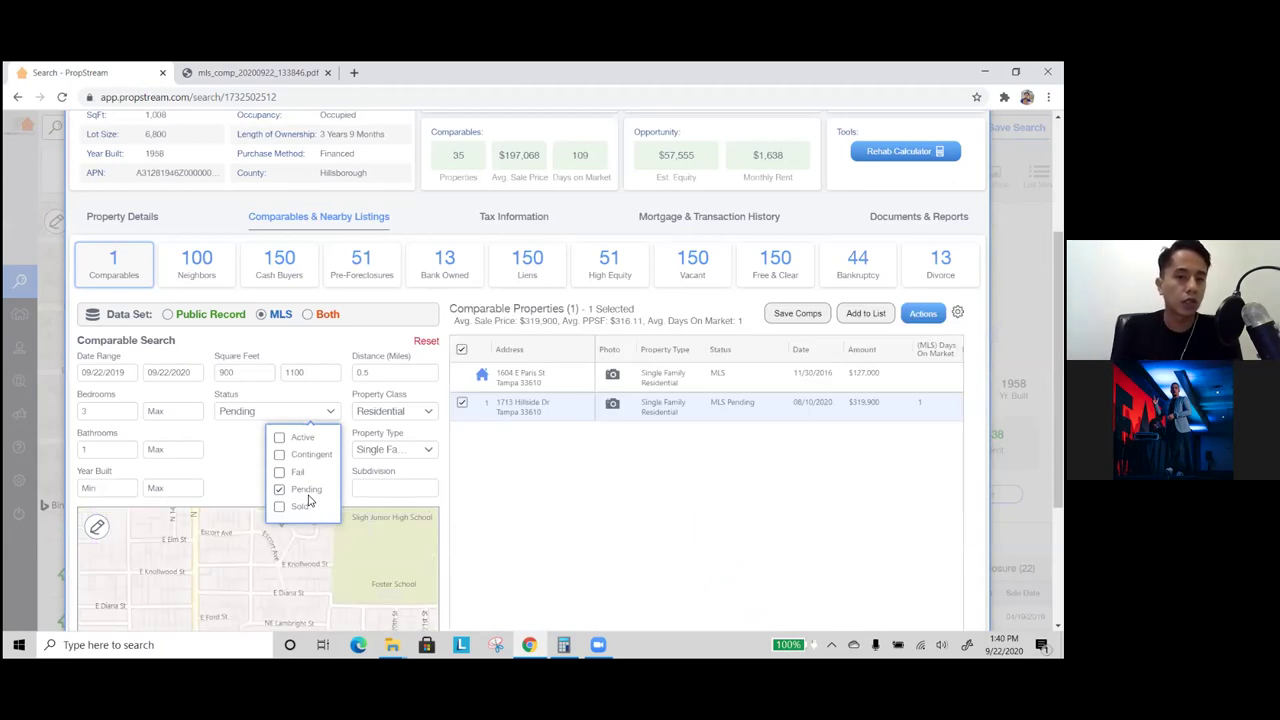
click(306, 489)
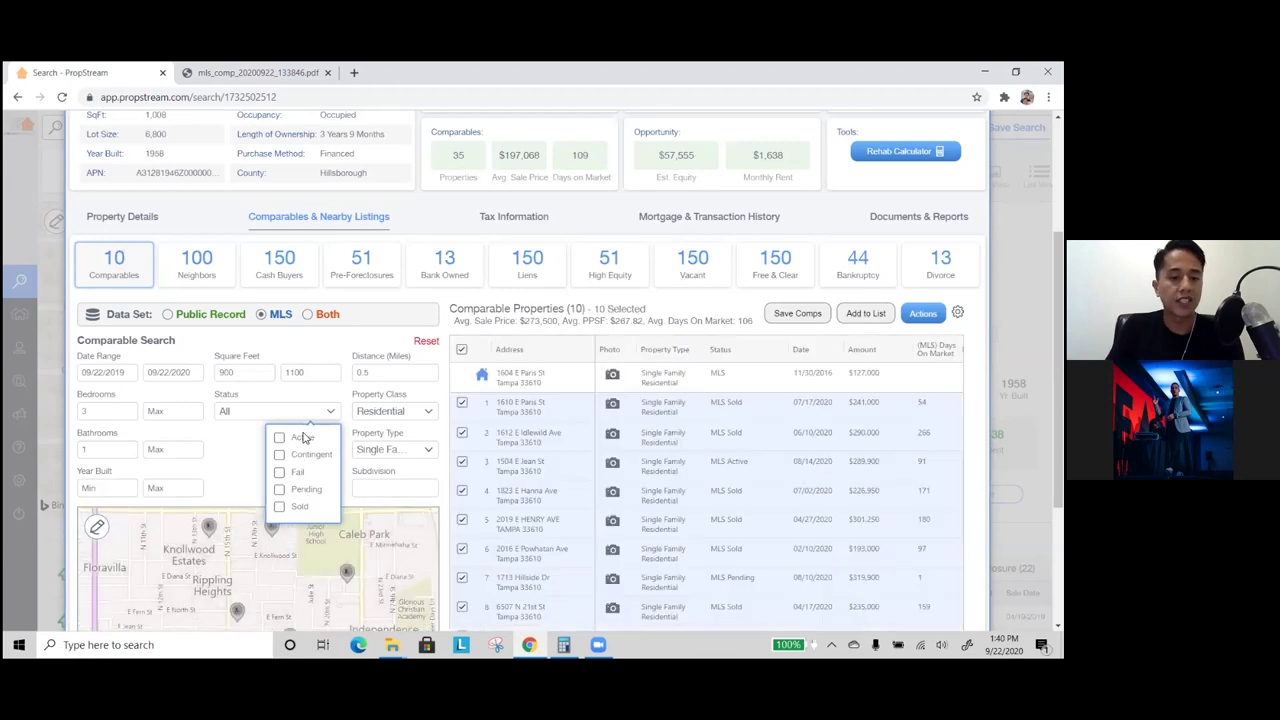
click(303, 437)
click(234, 476)
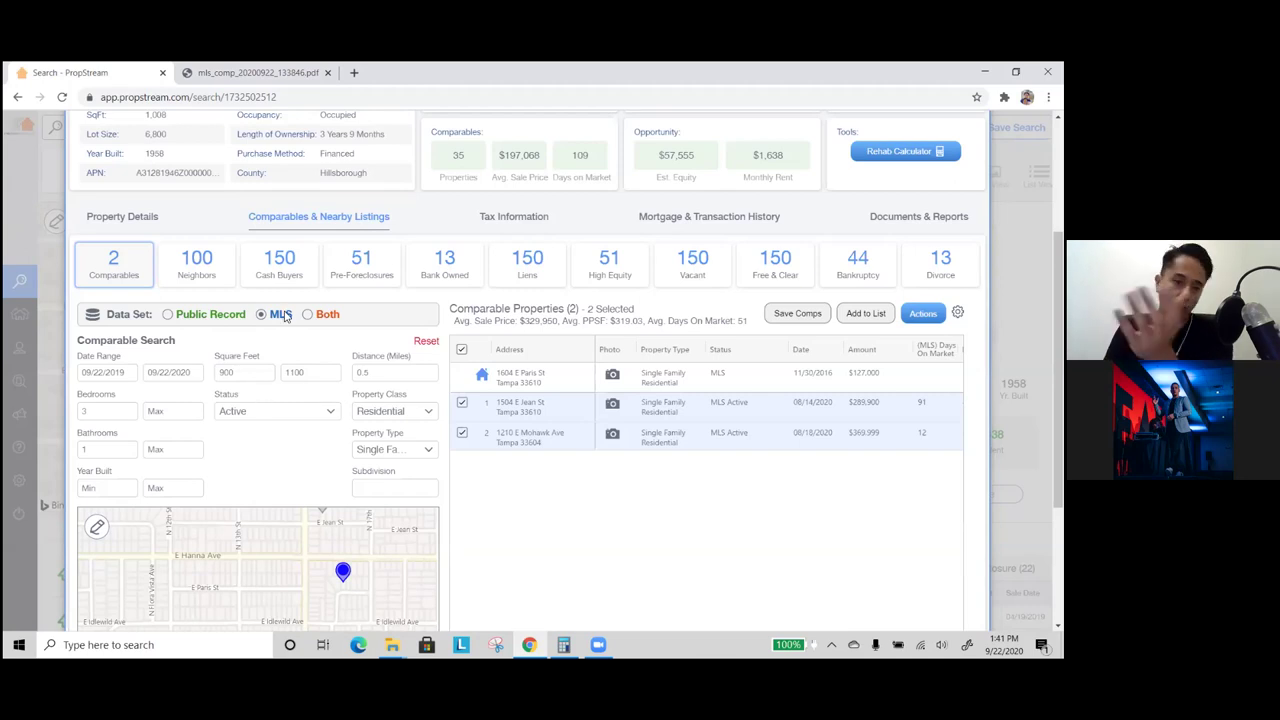
- Add Pending and Sold to the Active status filter for the MLS comparables
click(266, 416)
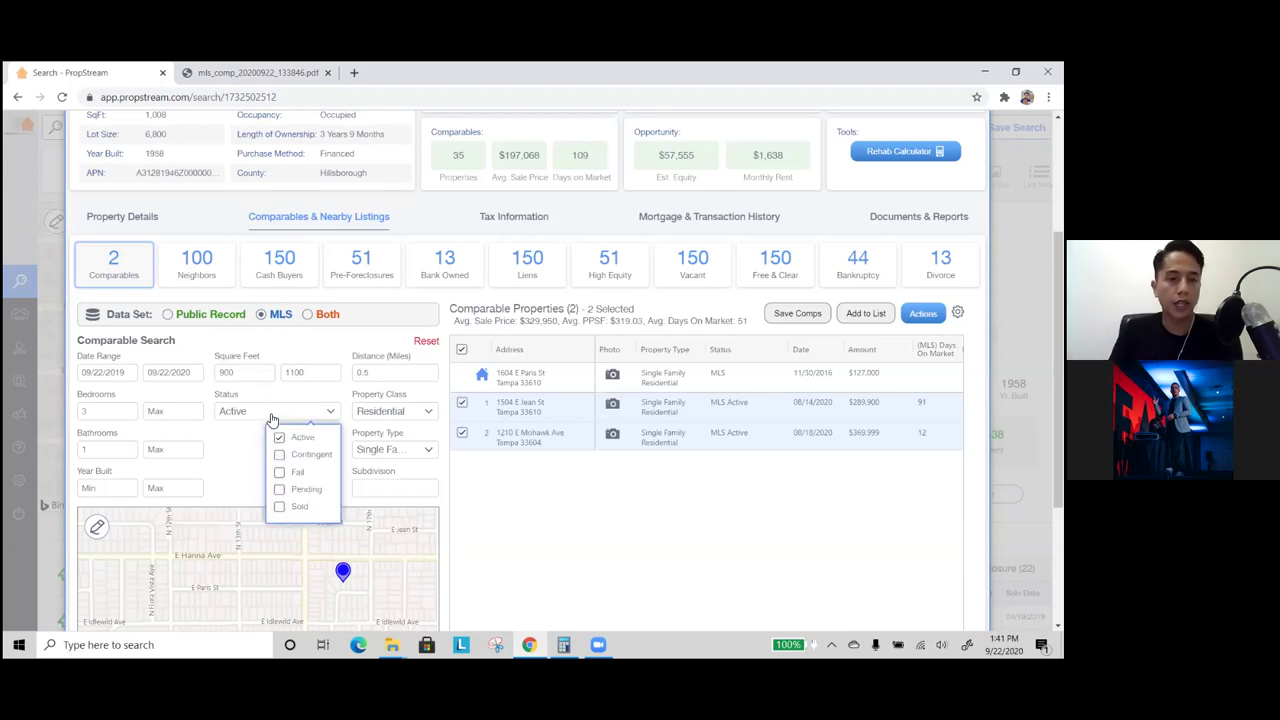
click(306, 489)
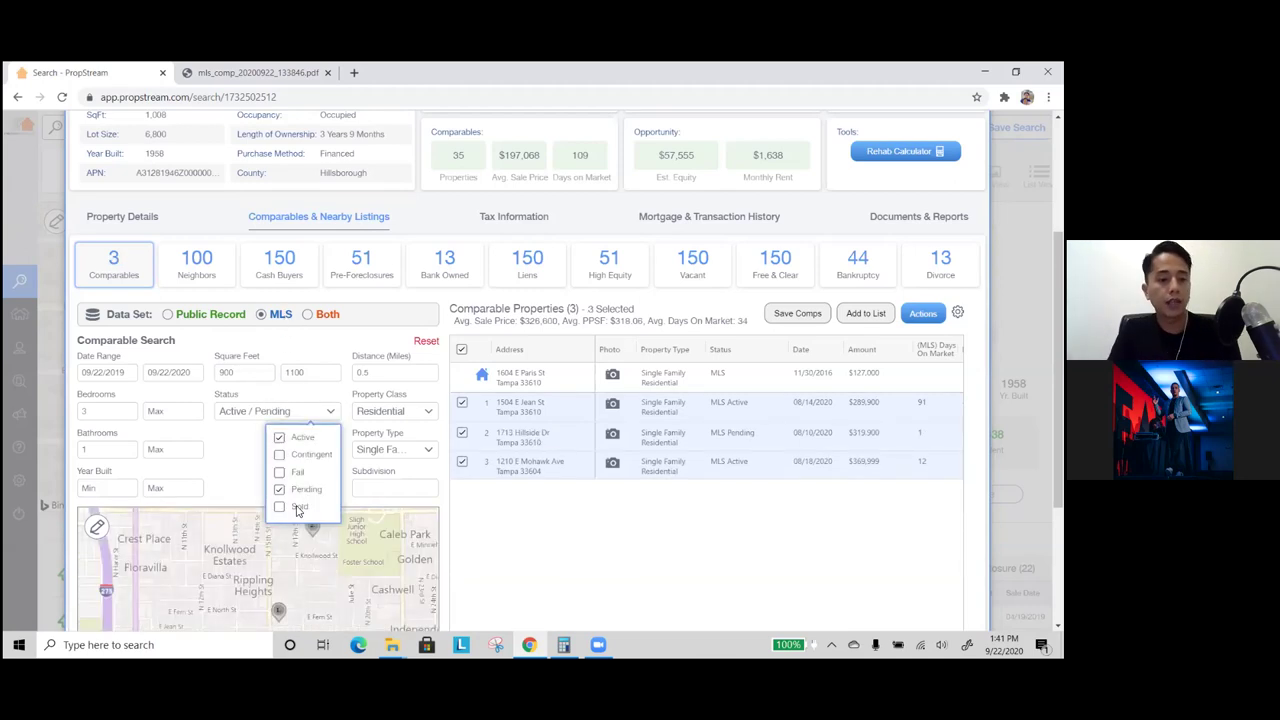
click(300, 506)
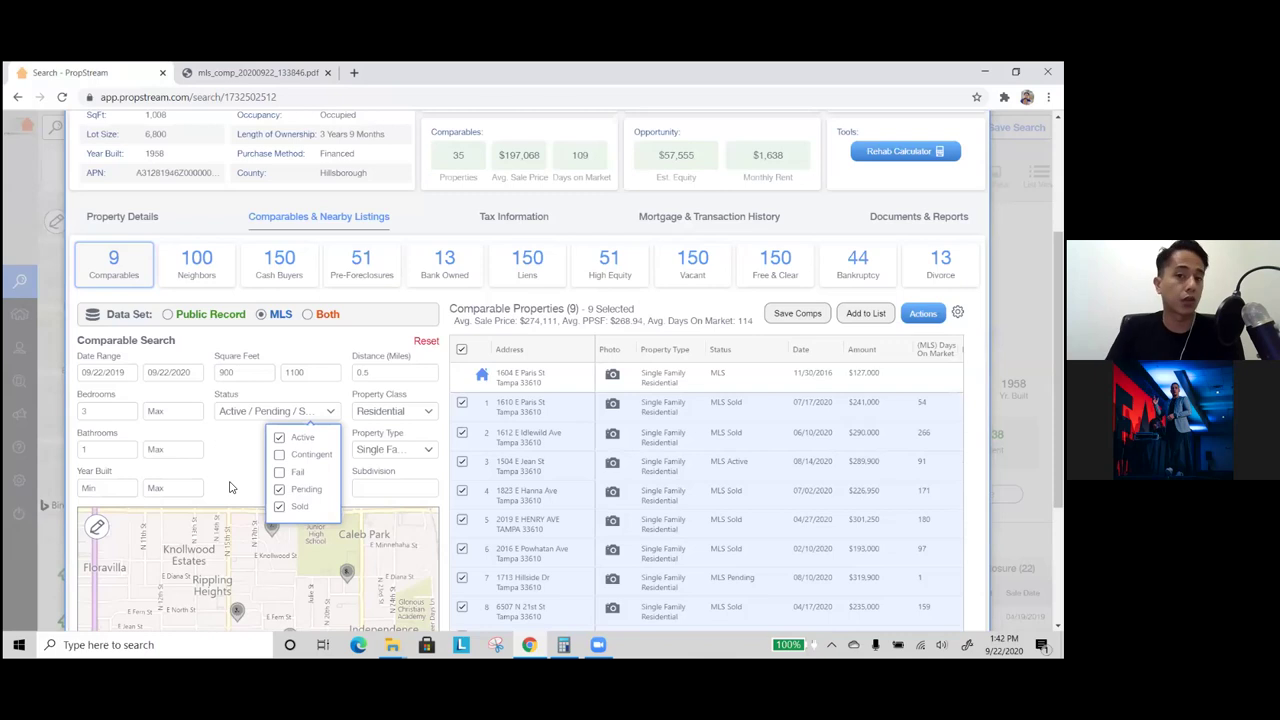
click(241, 454)
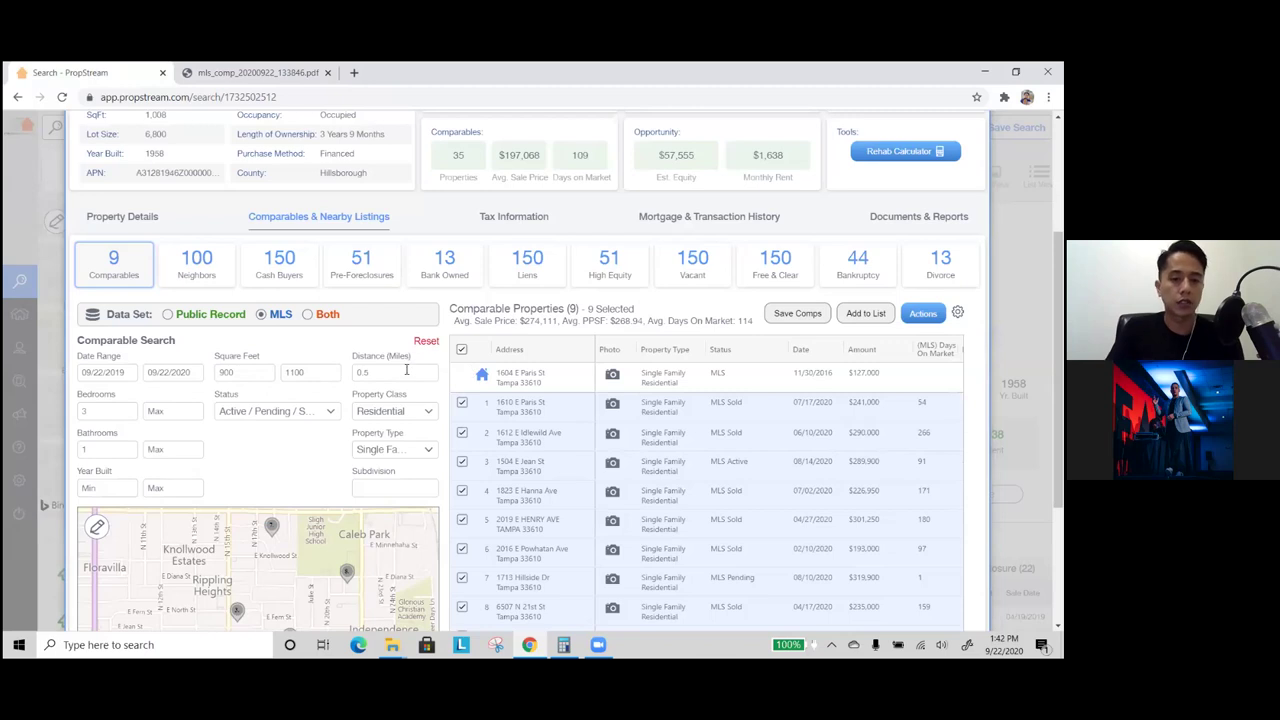
- Check the property type filter and scroll the comps table right to view Beds
scroll(408, 365, down, 1)
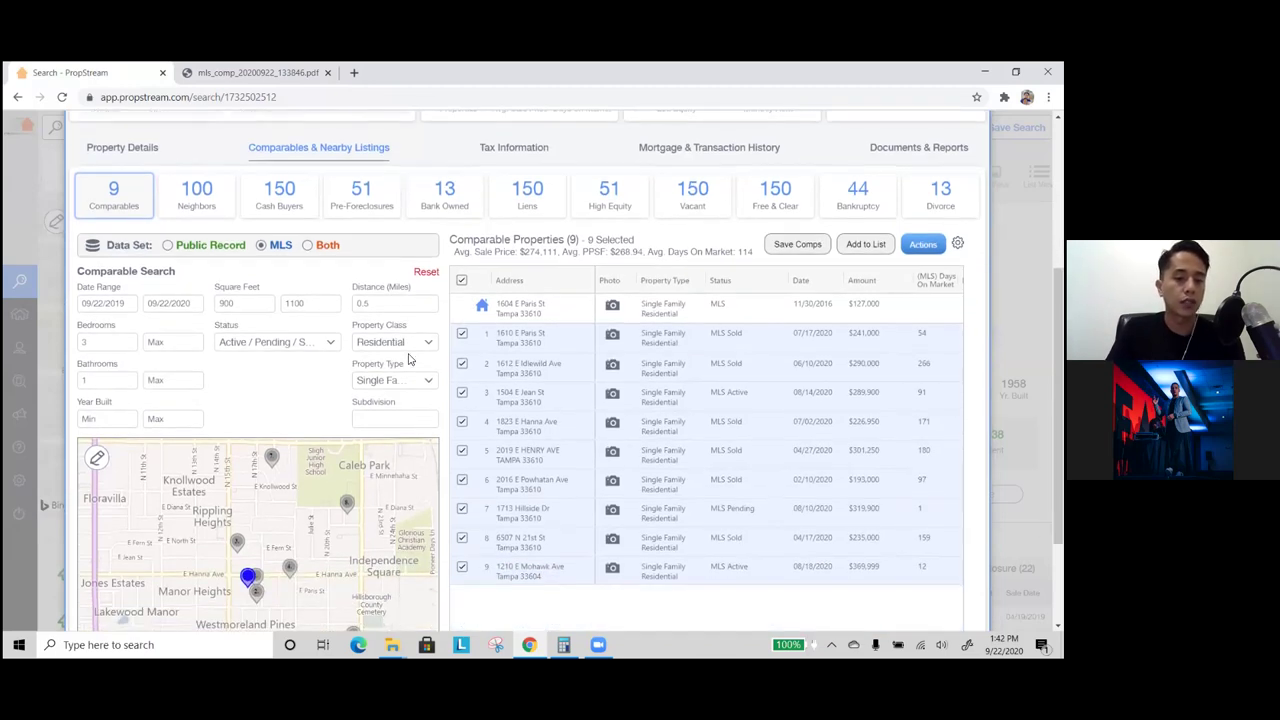
click(409, 378)
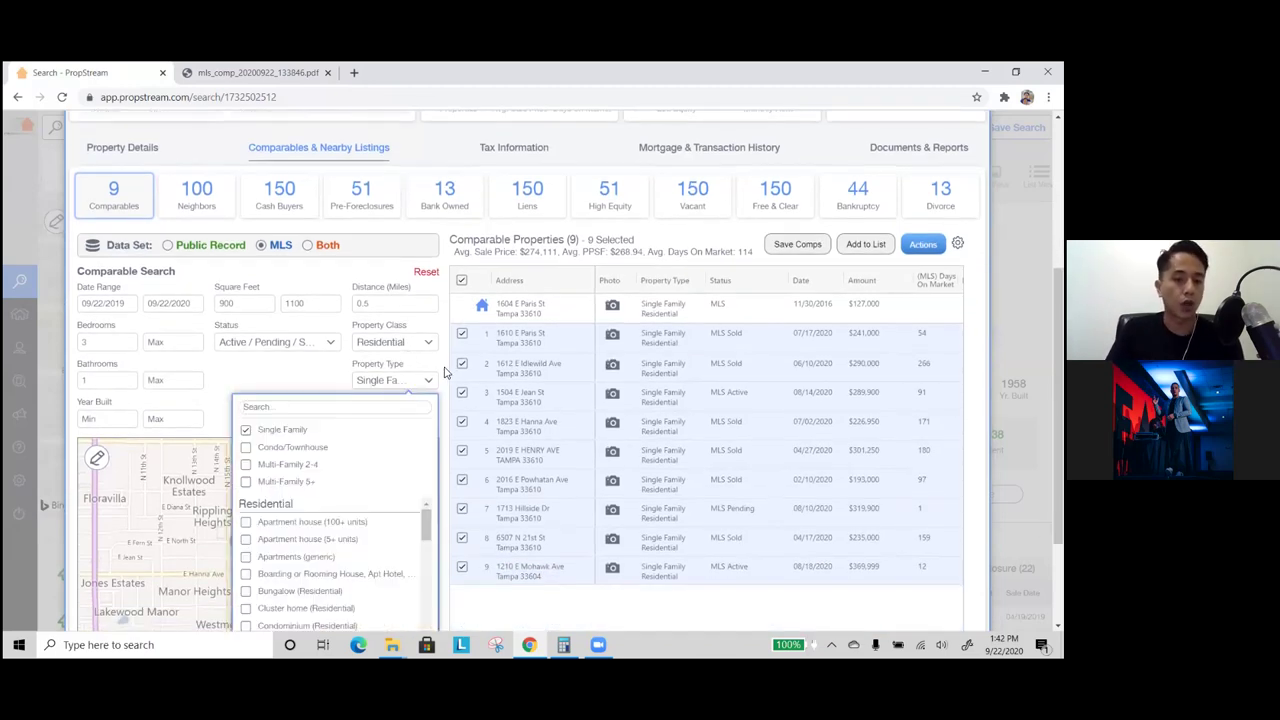
click(444, 370)
scroll(716, 392, down, 1)
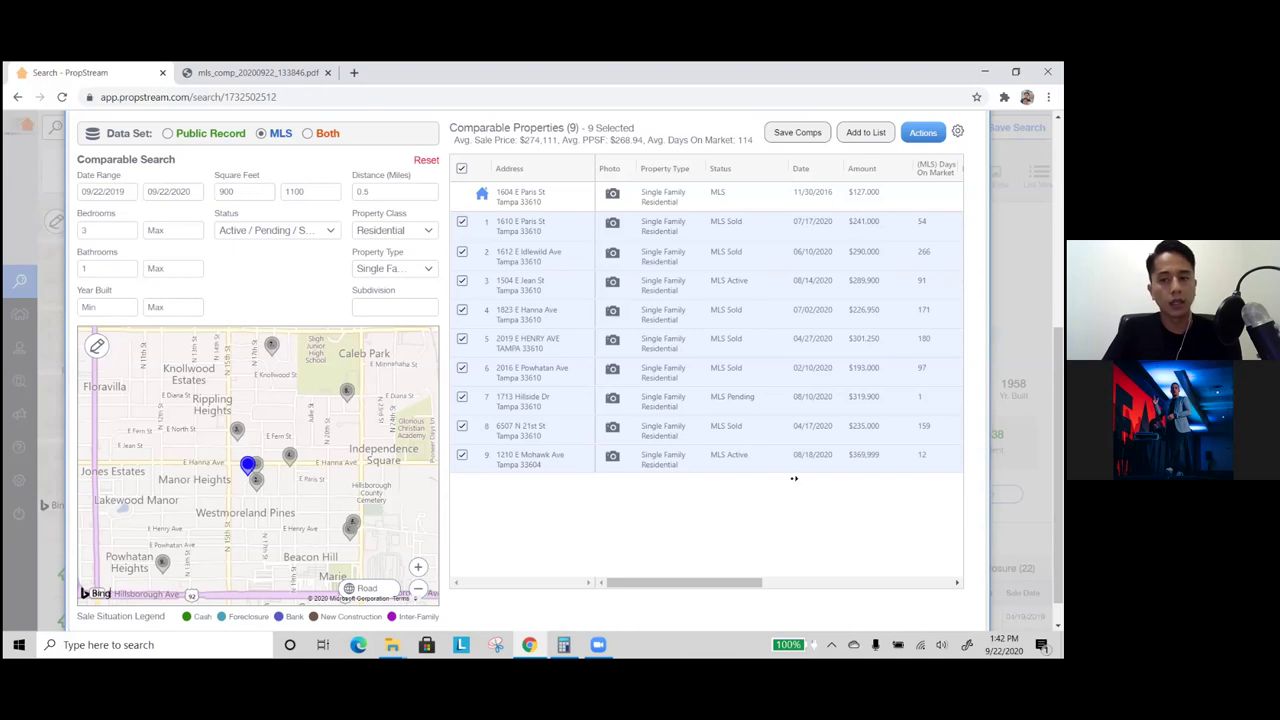
scroll(794, 477, right, 2)
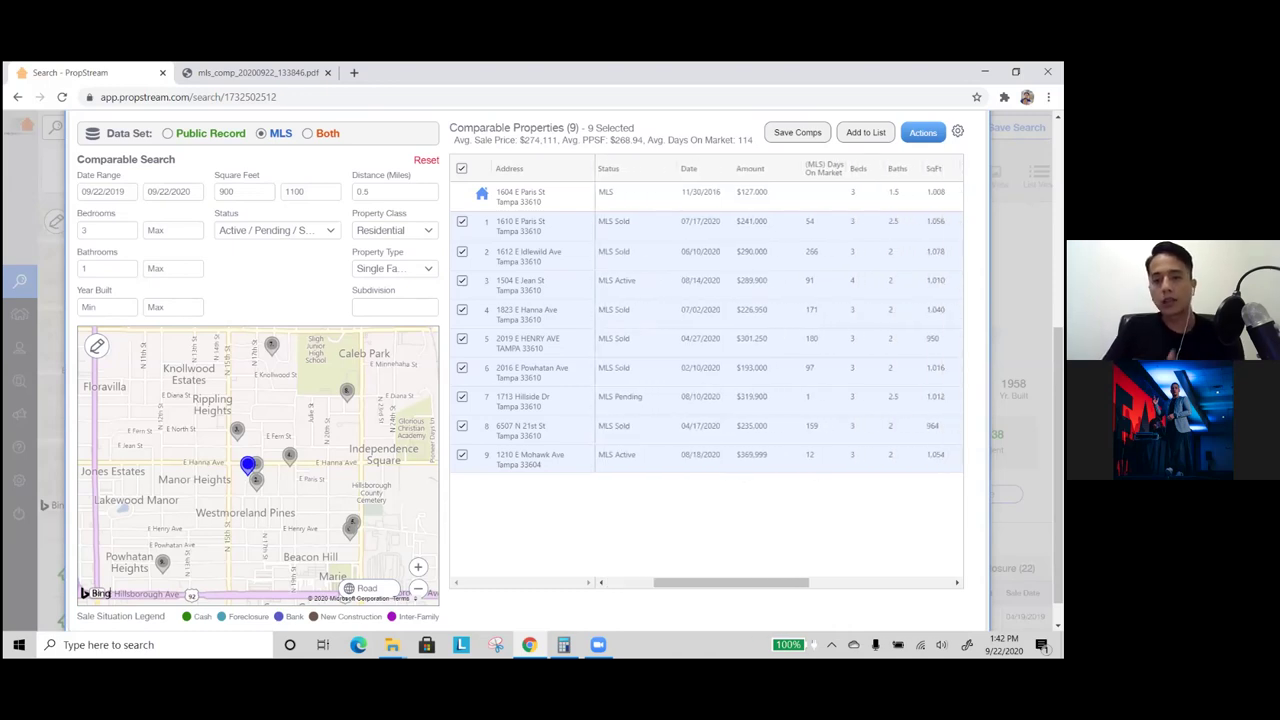
double_click(853, 281)
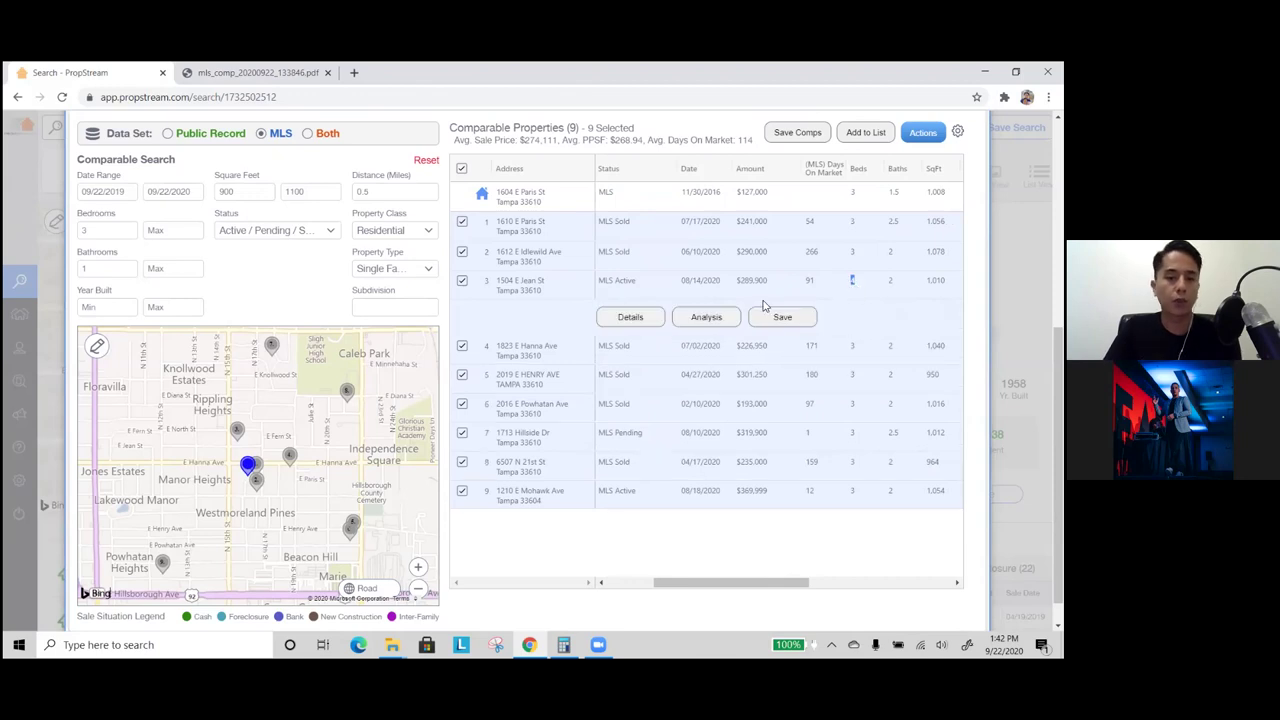
click(462, 282)
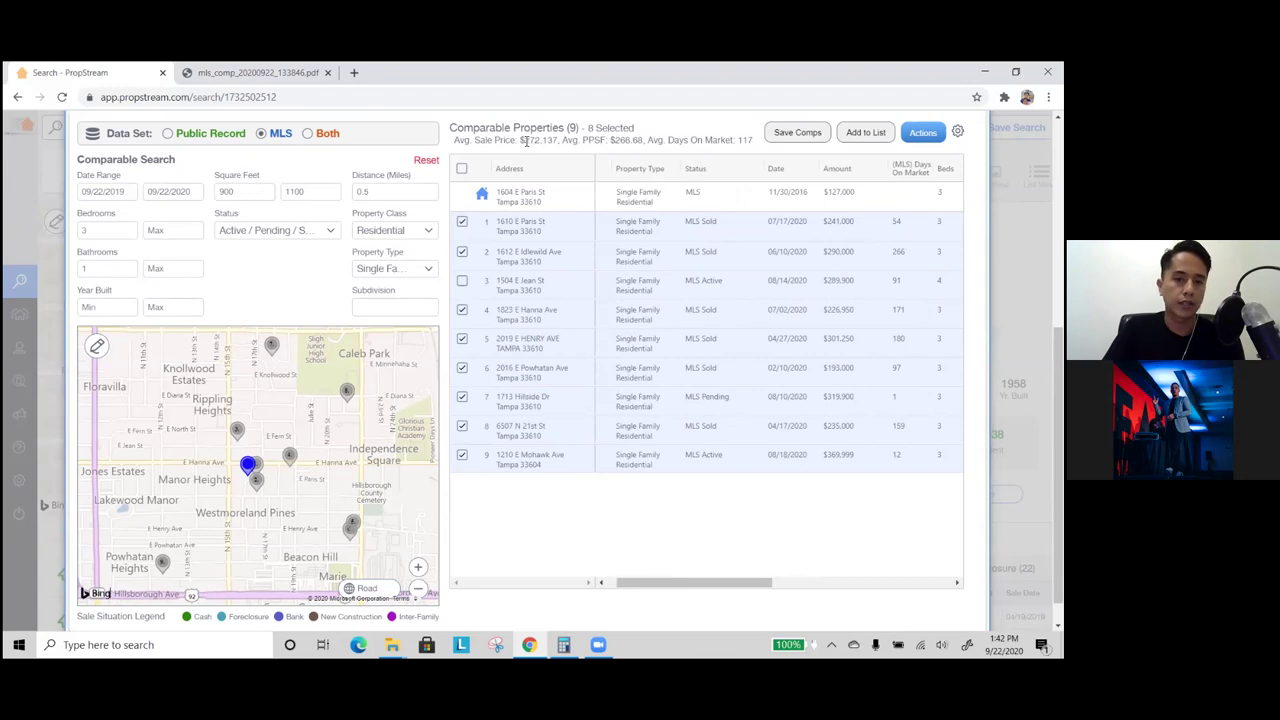
drag(521, 140, 563, 141)
click(704, 290)
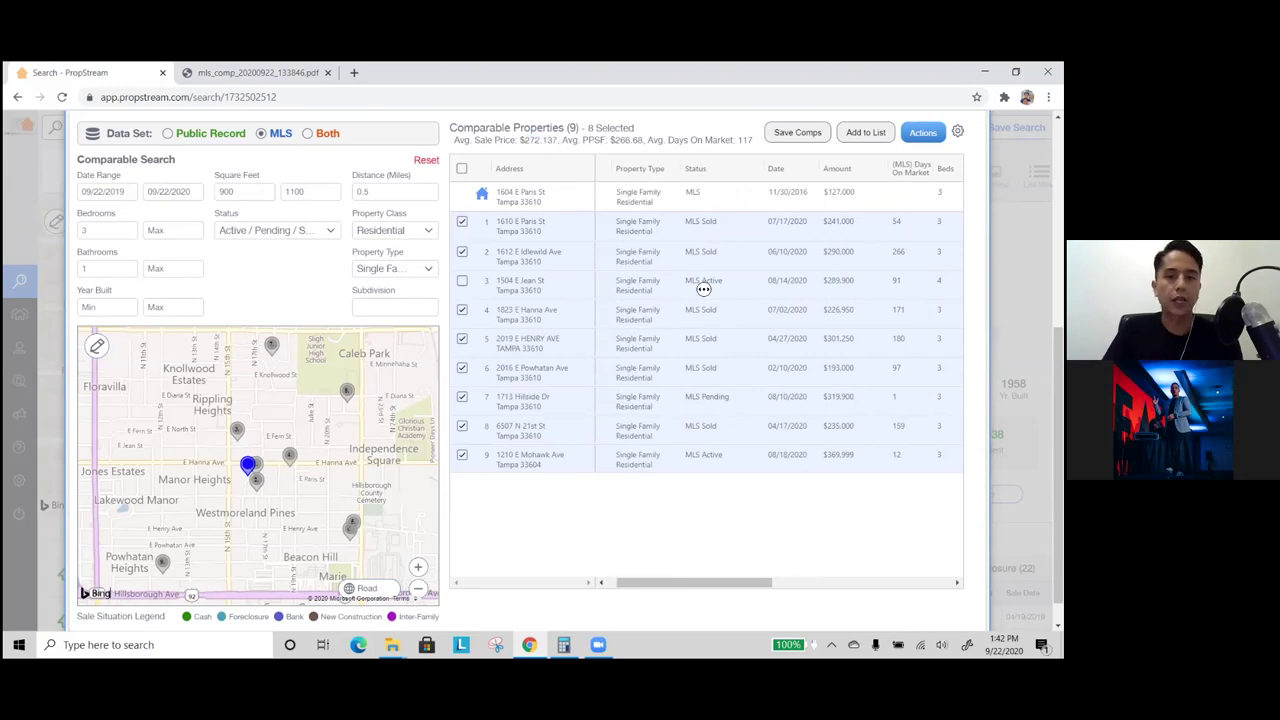
scroll(680, 288, left, 2)
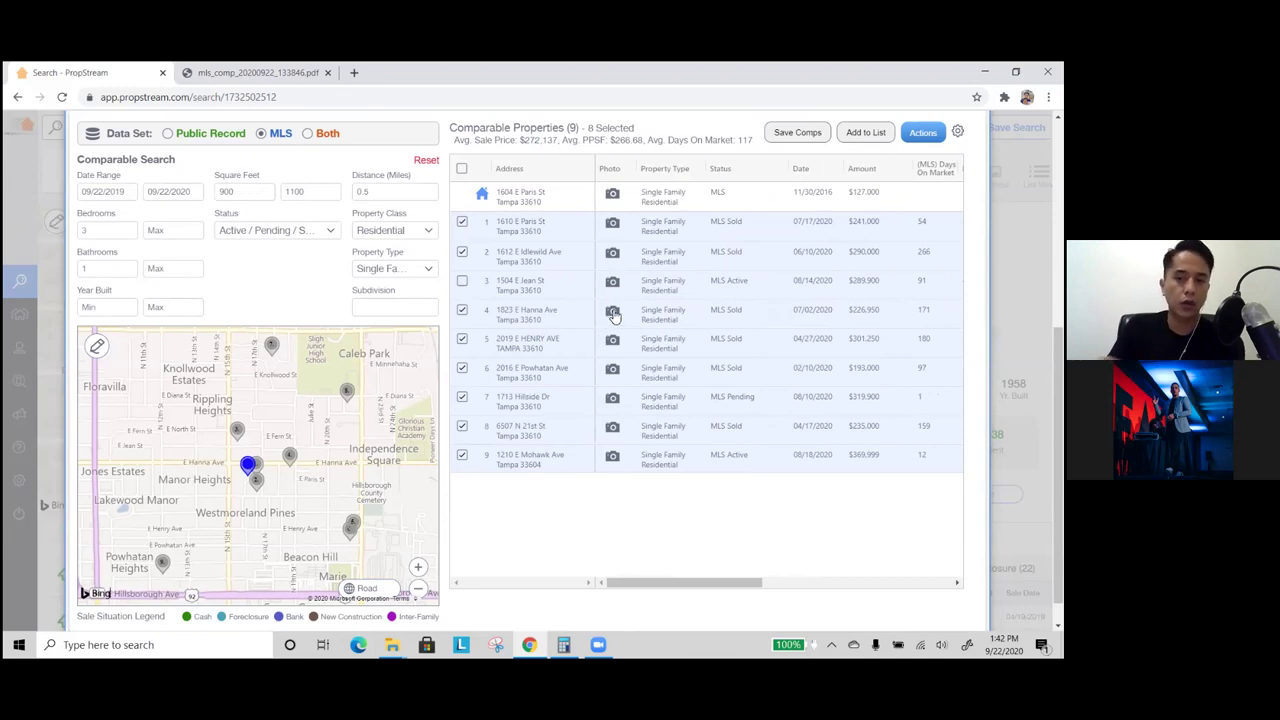
click(613, 312)
scroll(145, 360, down, 1)
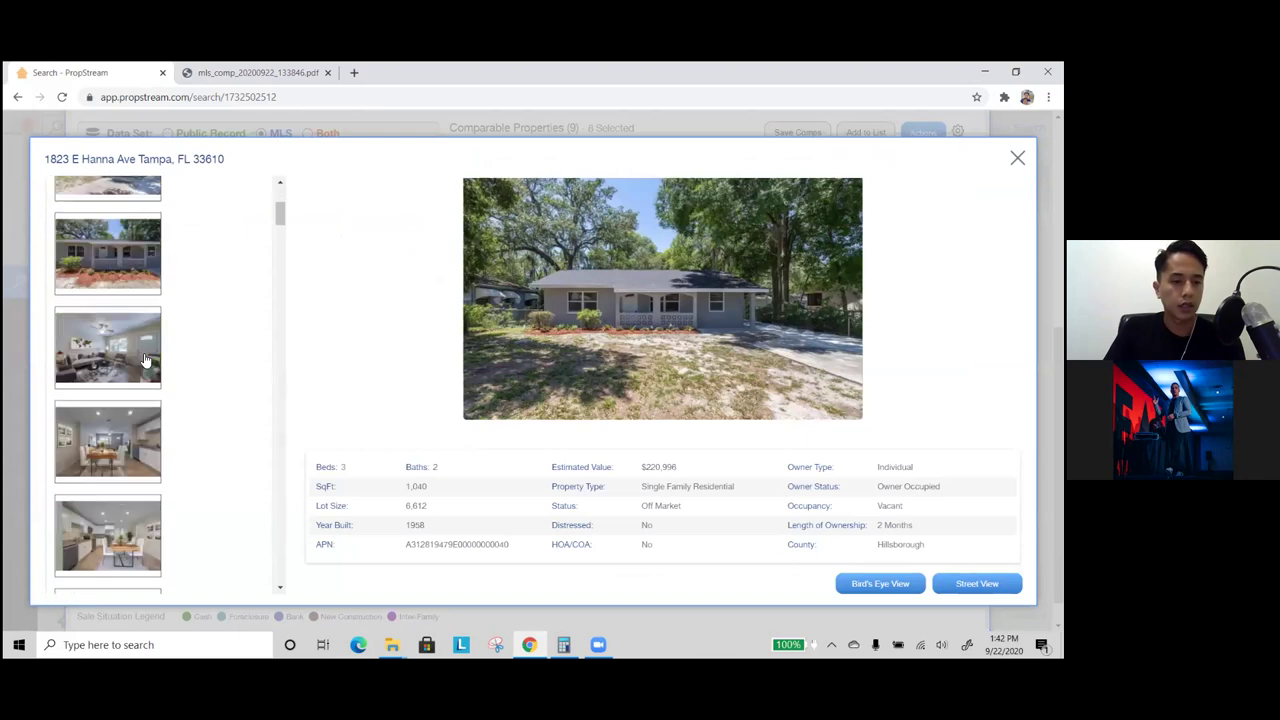
scroll(145, 360, down, 5)
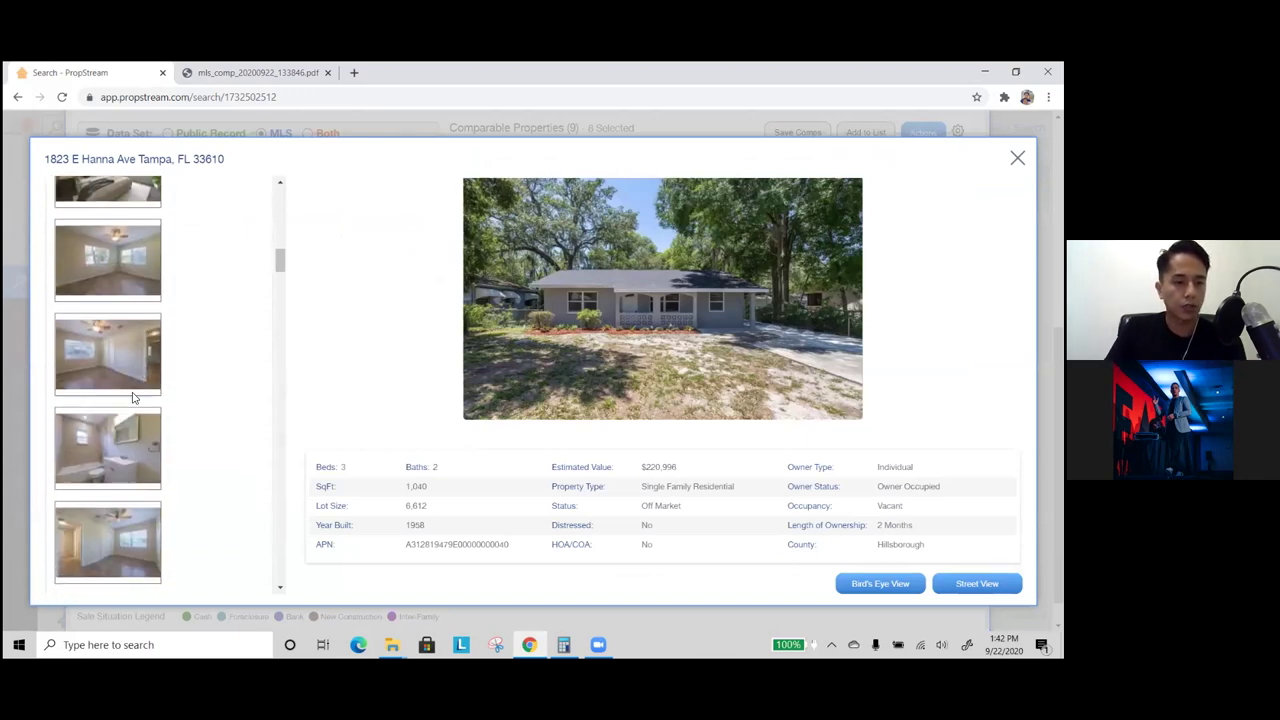
click(128, 446)
scroll(125, 443, down, 3)
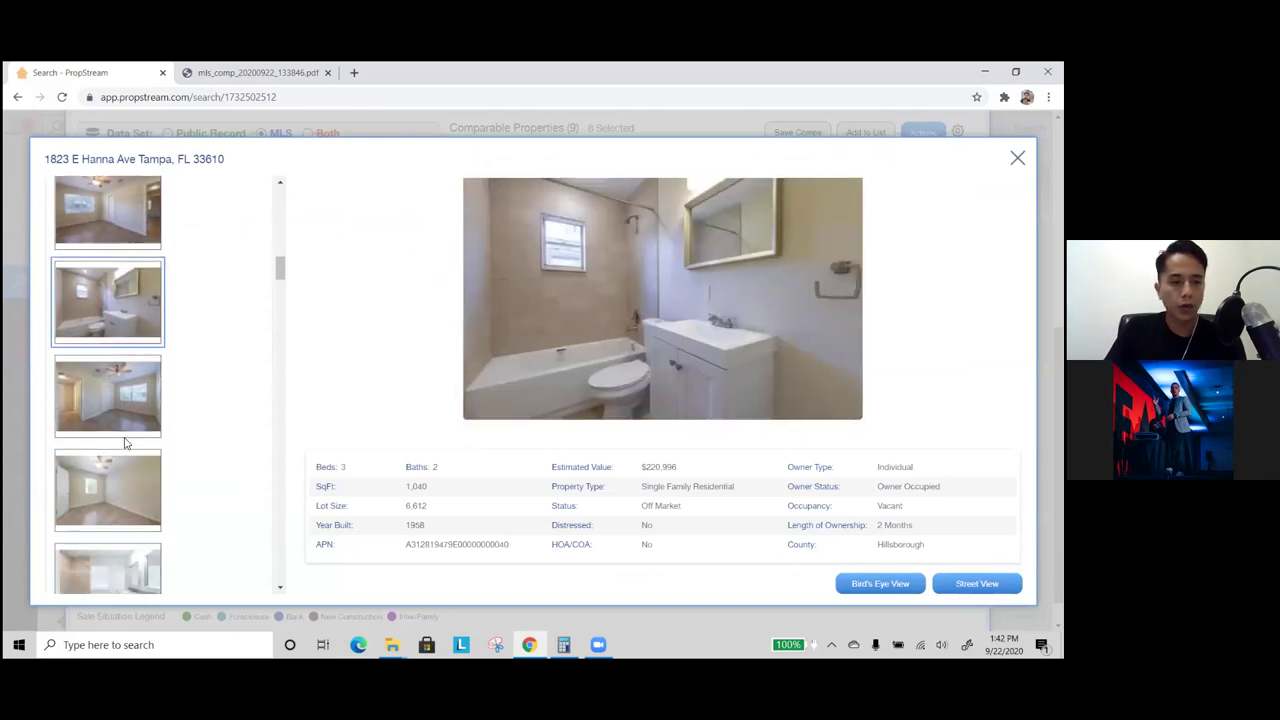
click(121, 423)
click(125, 478)
- View the double-vanity bathroom and kitchen photos, then close the gallery
scroll(125, 485, down, 3)
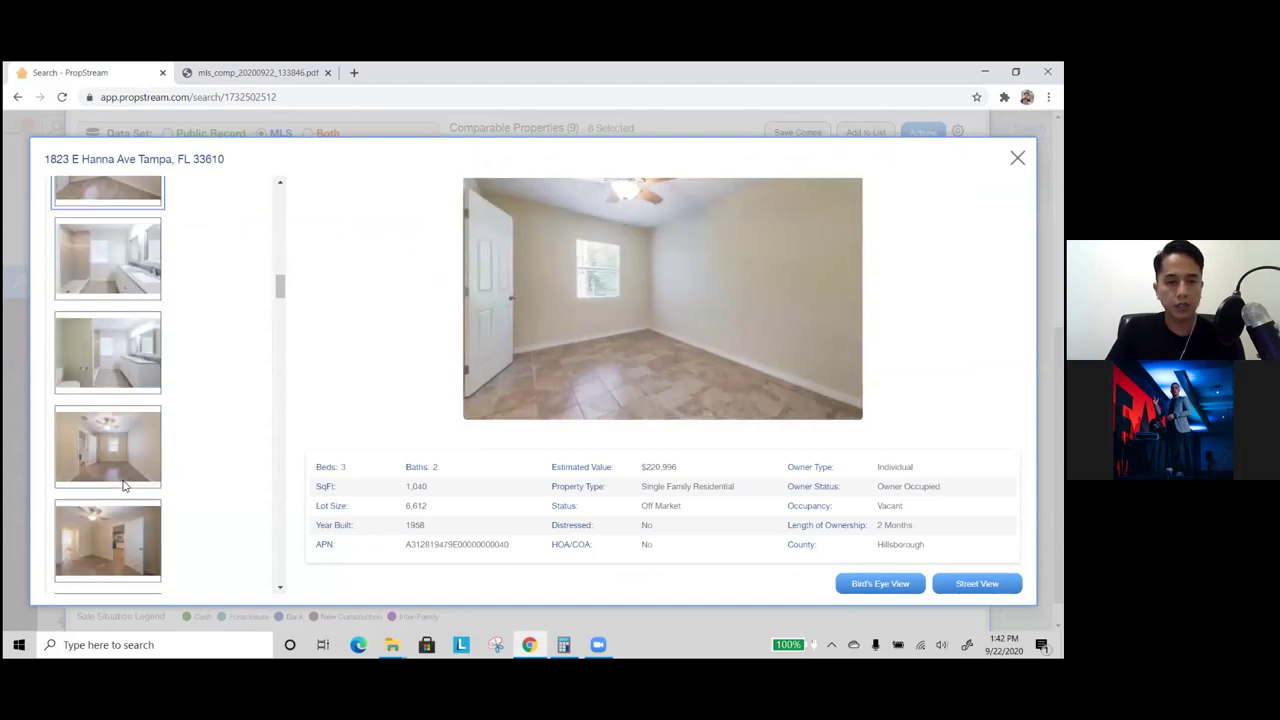
click(103, 371)
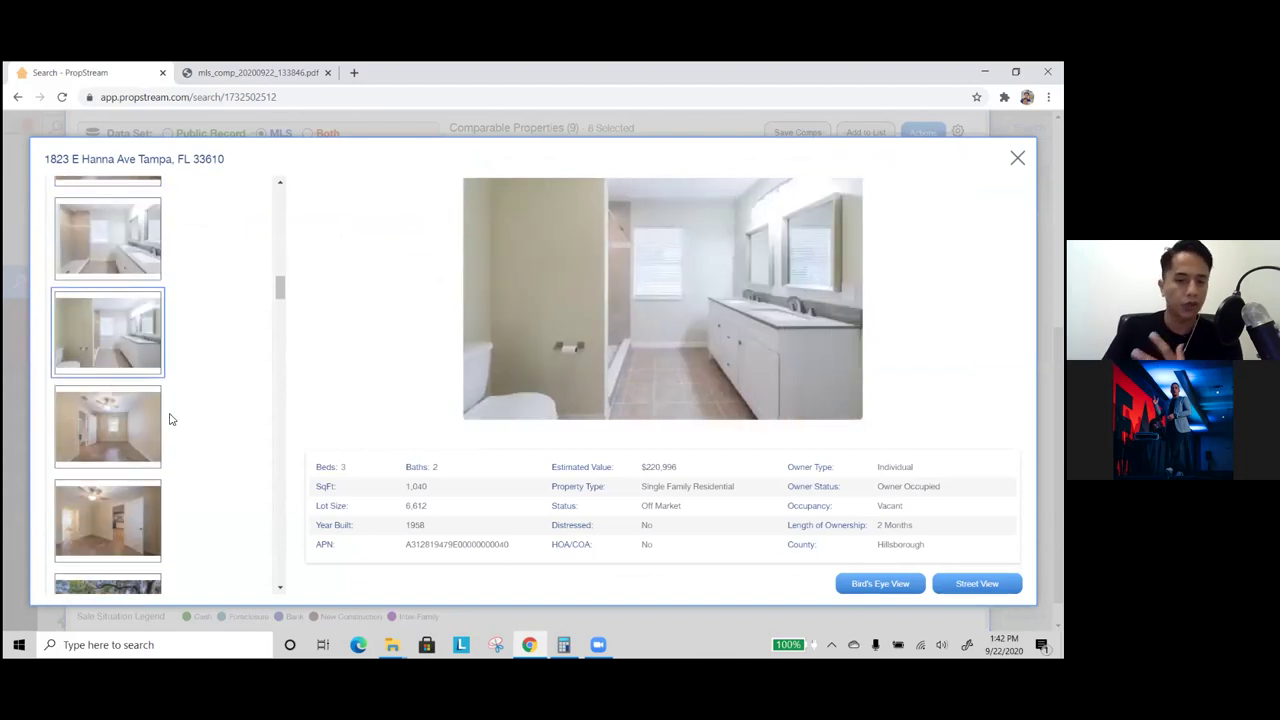
scroll(172, 425, down, 8)
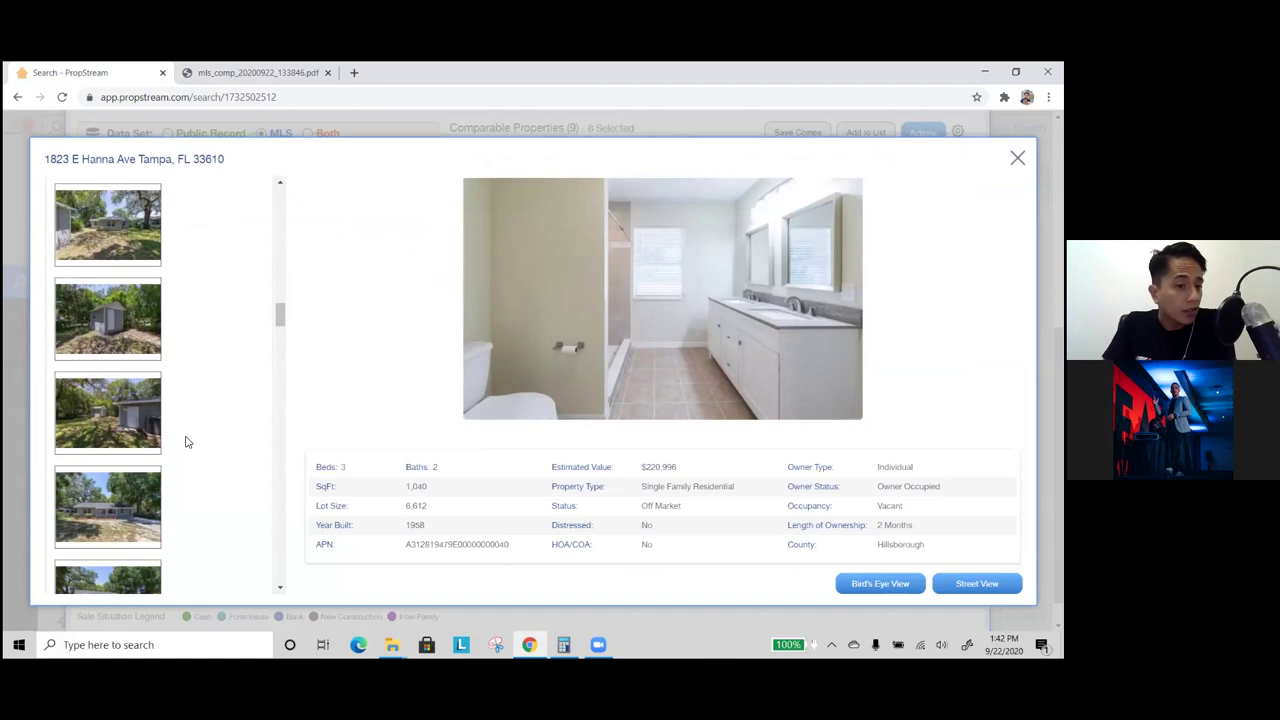
scroll(186, 442, down, 6)
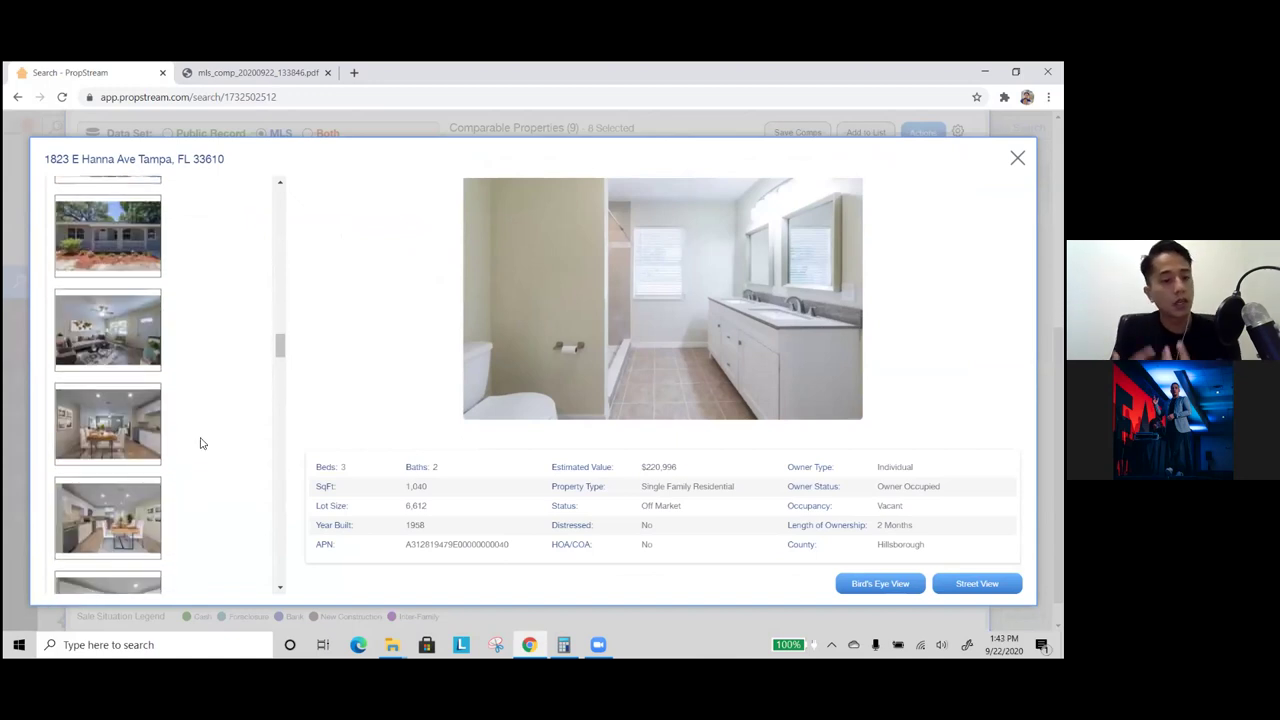
scroll(186, 451, down, 4)
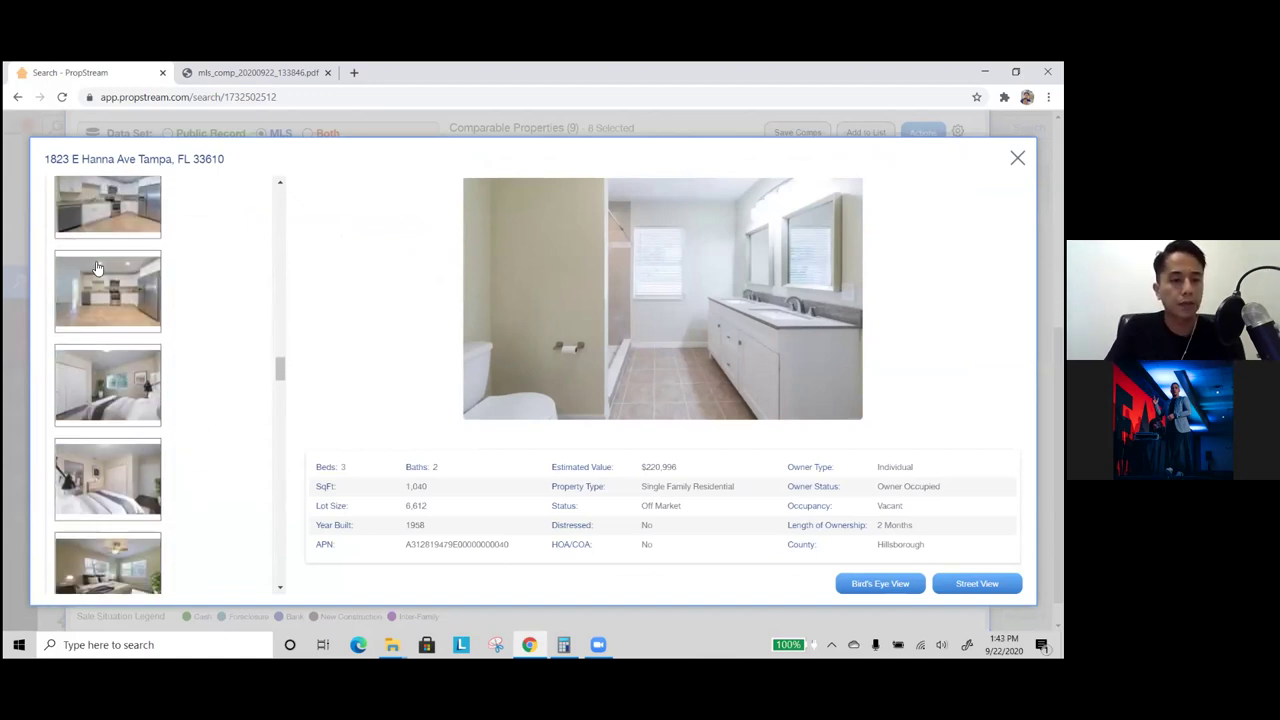
click(97, 281)
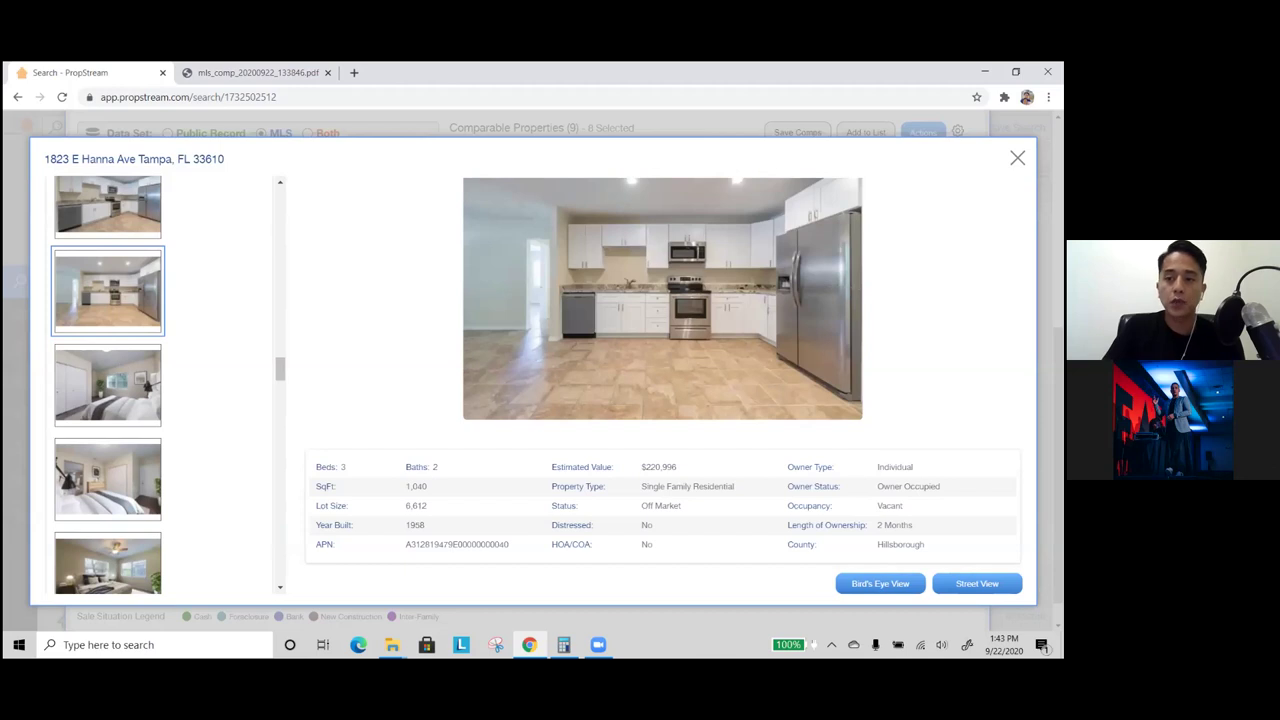
key(Escape)
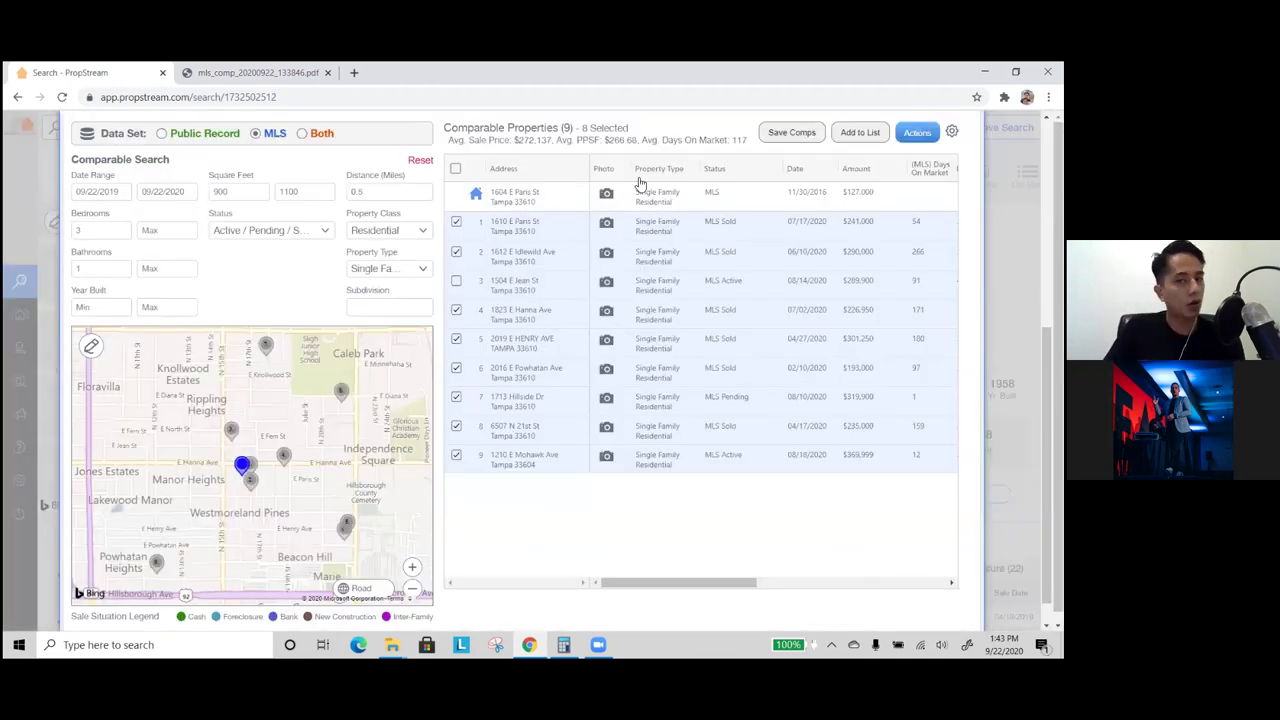
- Save the comps search and generate a comp report for the 8 selected comparables
click(807, 133)
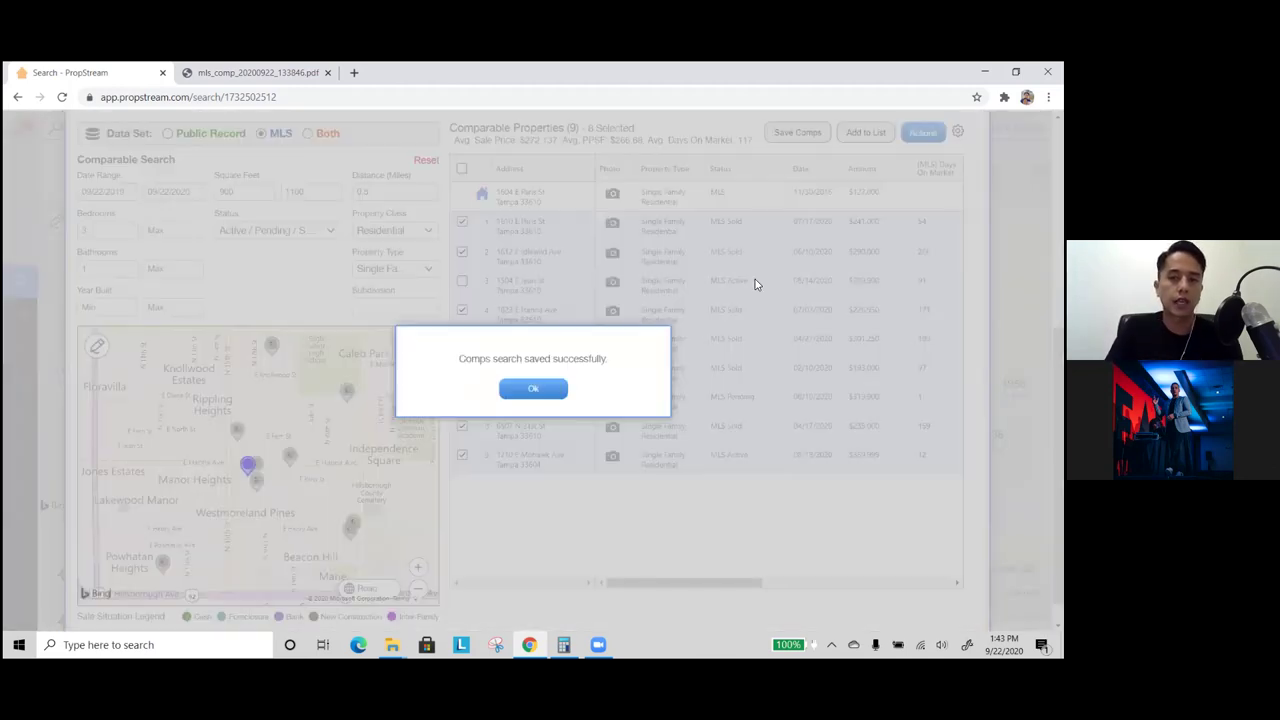
click(535, 388)
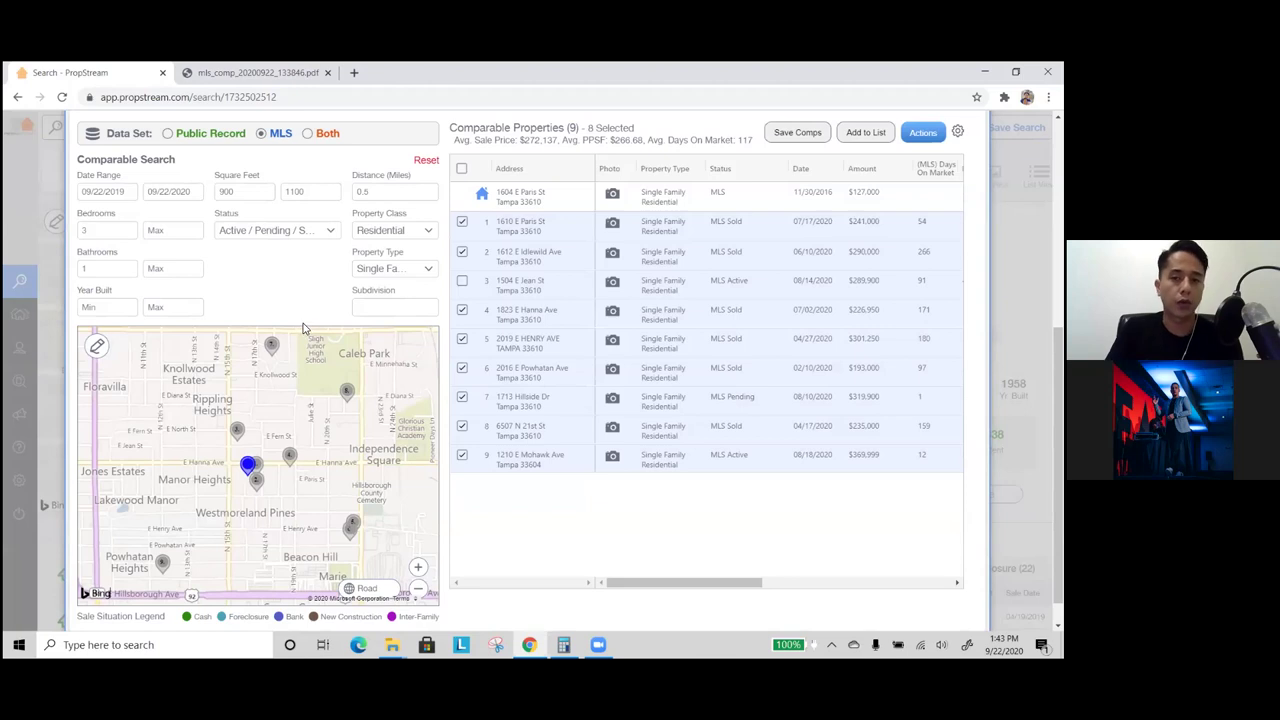
click(922, 133)
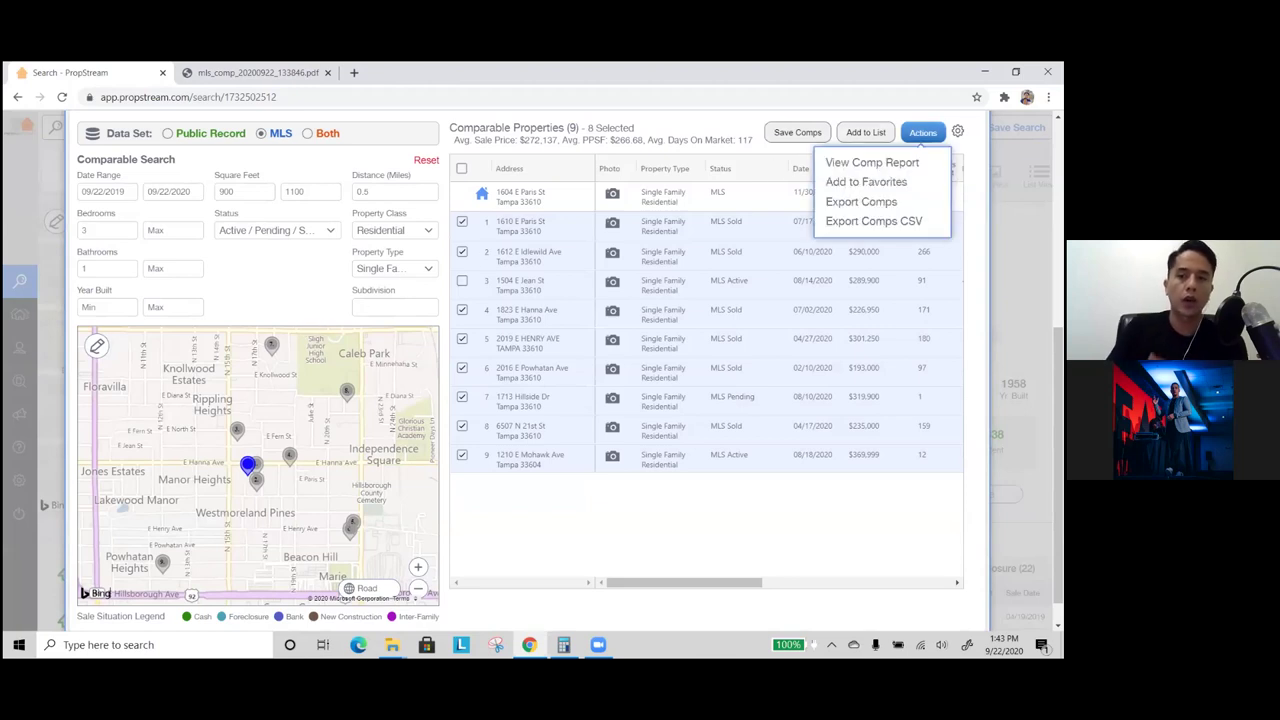
click(871, 162)
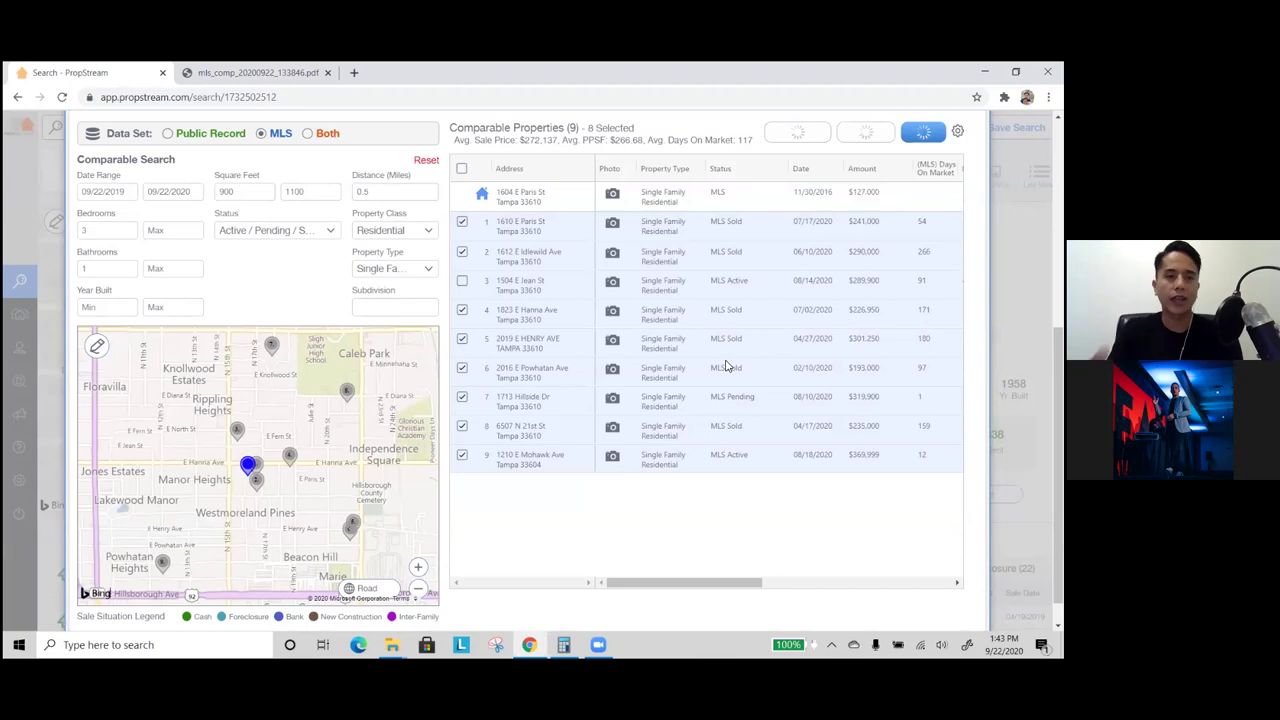
- Look back at the earlier comp report PDF, then return to PropStream
click(285, 72)
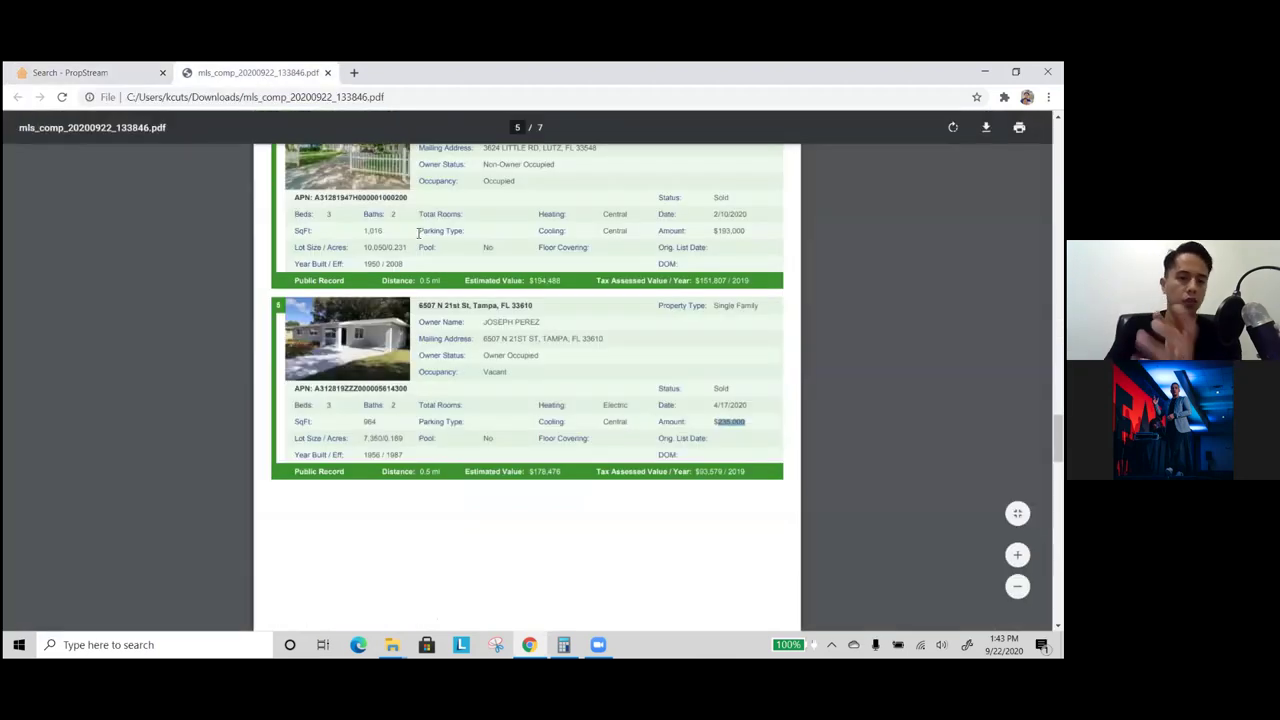
scroll(419, 232, up, 3)
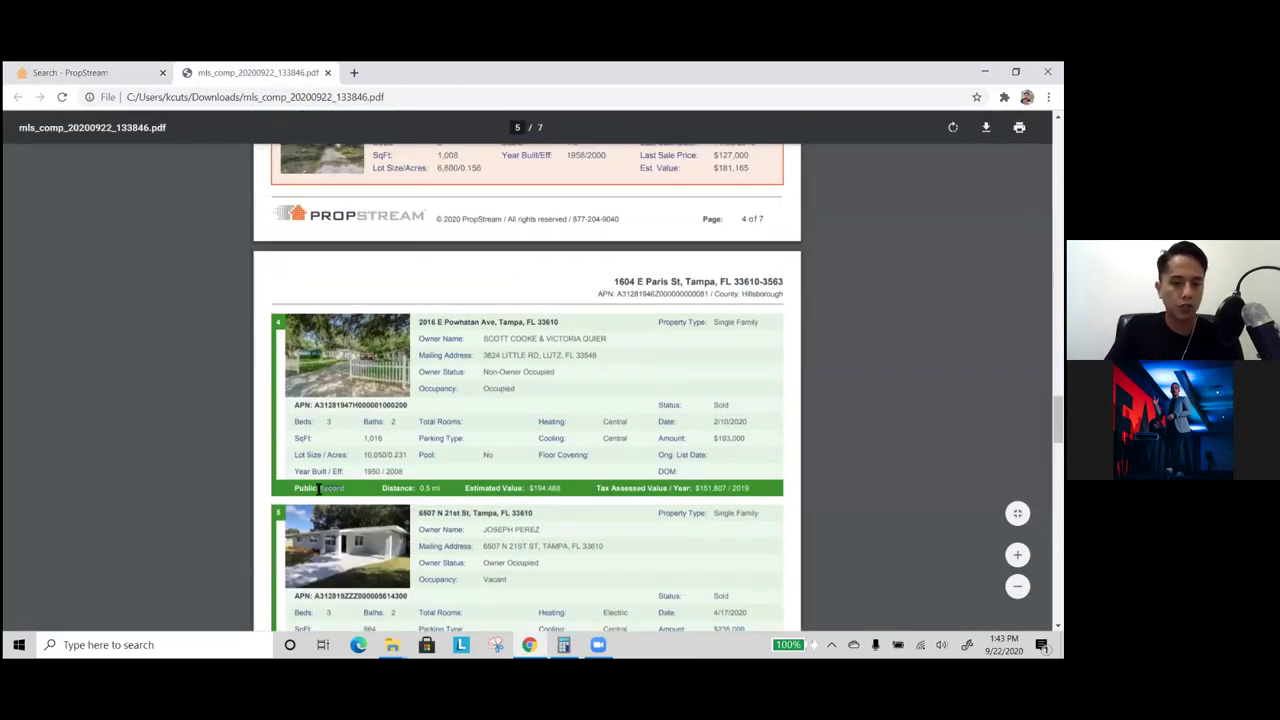
scroll(338, 484, up, 4)
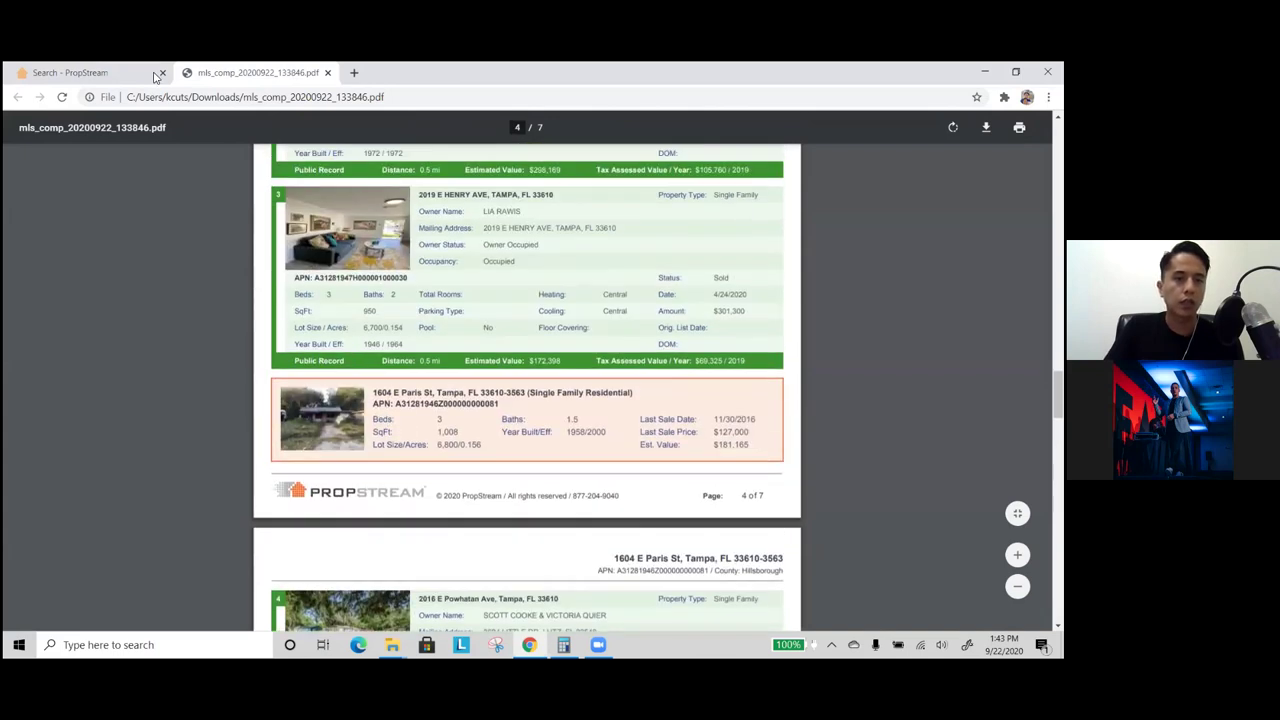
click(123, 74)
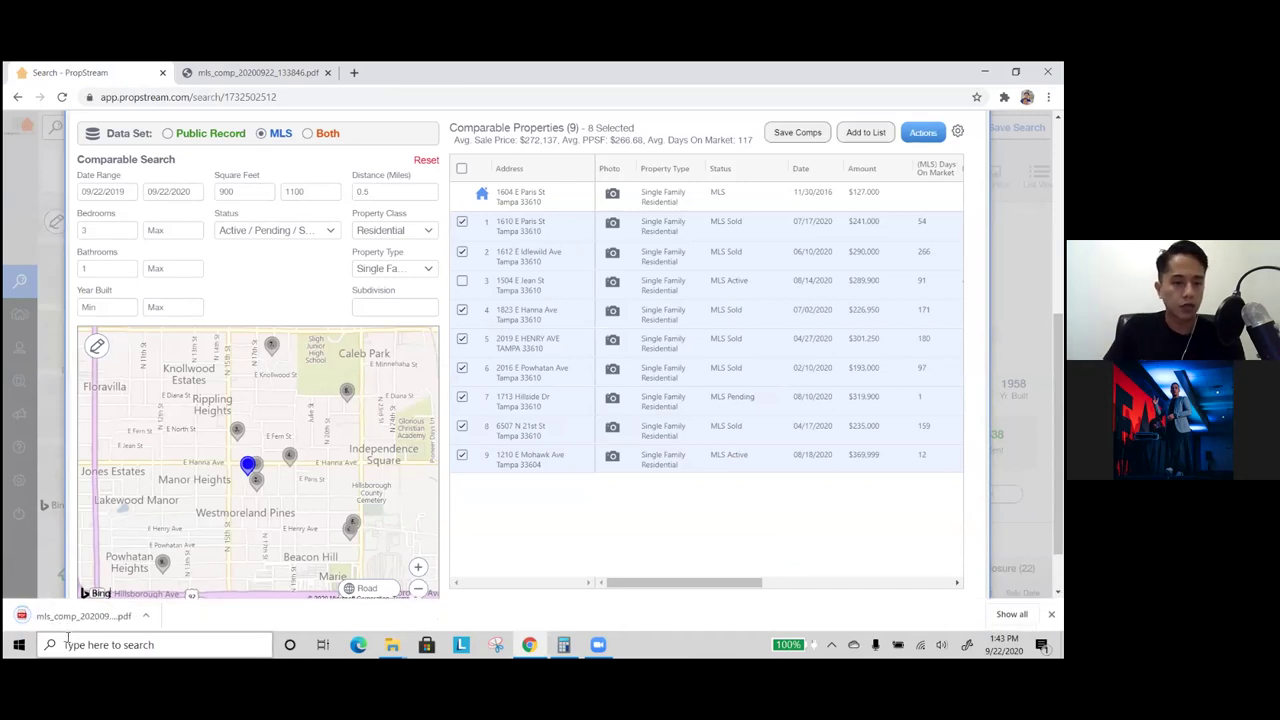
- Open the new 10-page comp report, scroll through it, and return to PropStream
click(74, 618)
scroll(415, 400, down, 1)
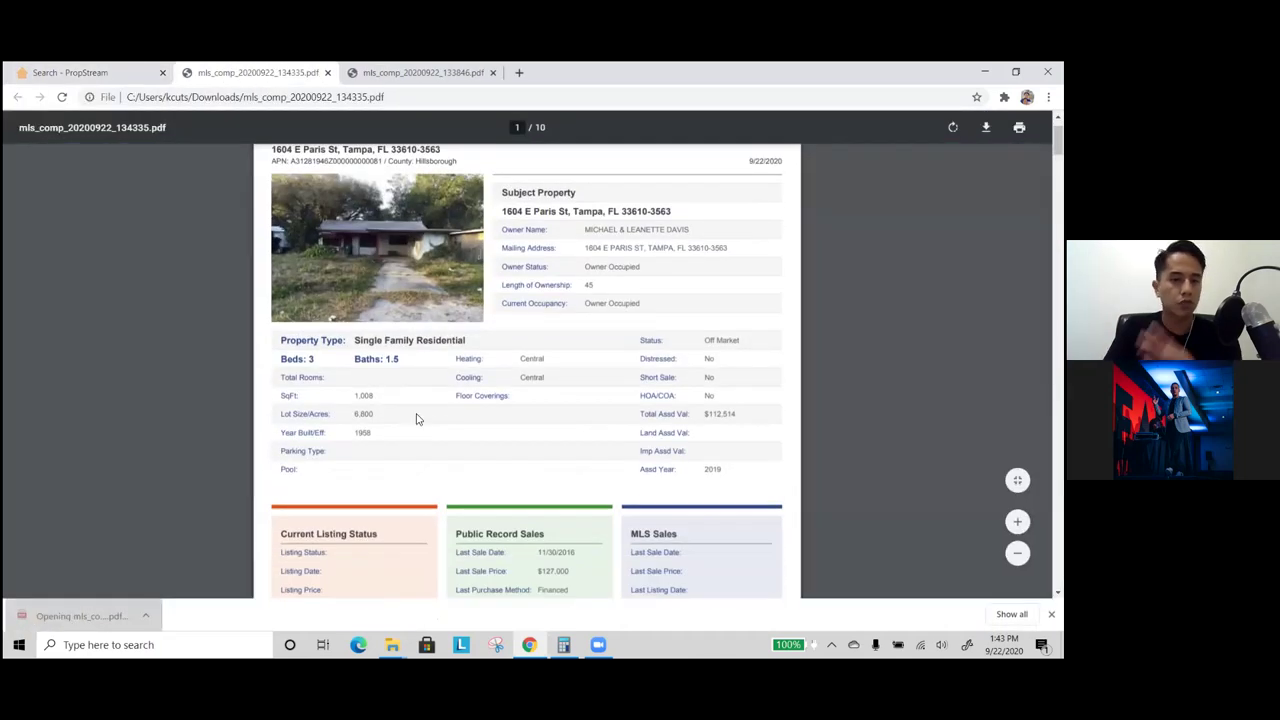
scroll(418, 420, down, 10)
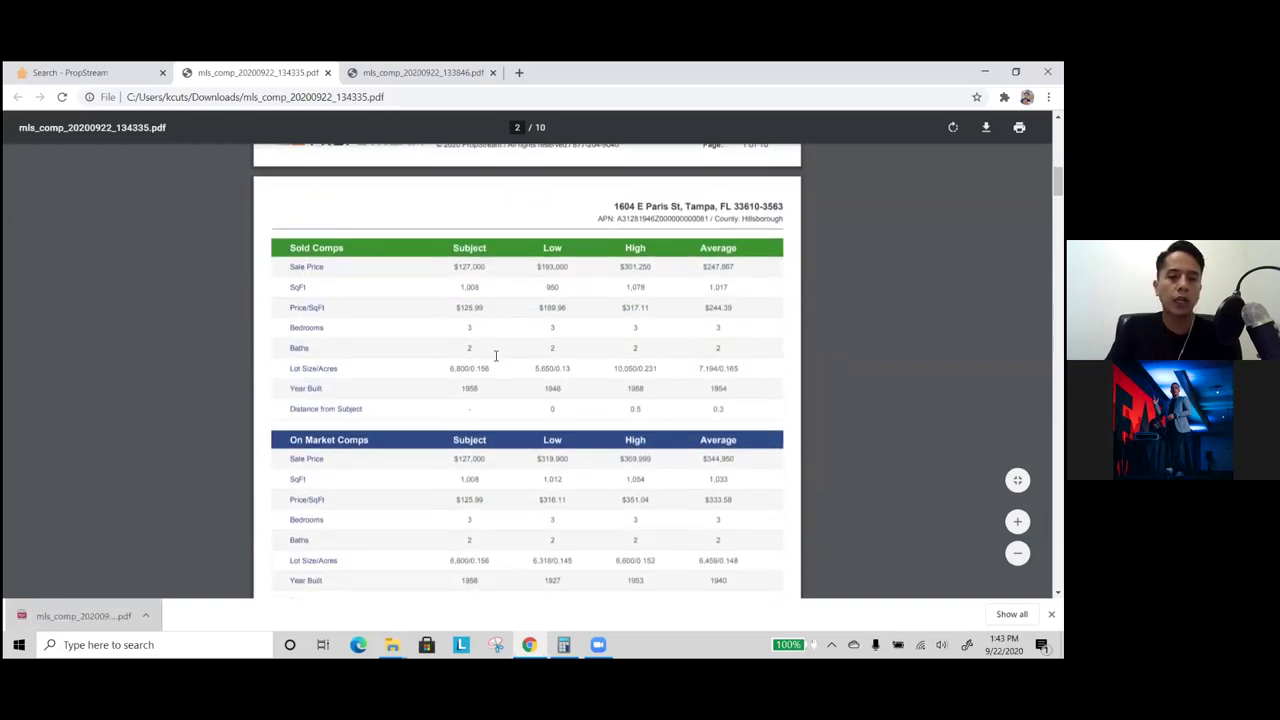
scroll(577, 400, down, 1)
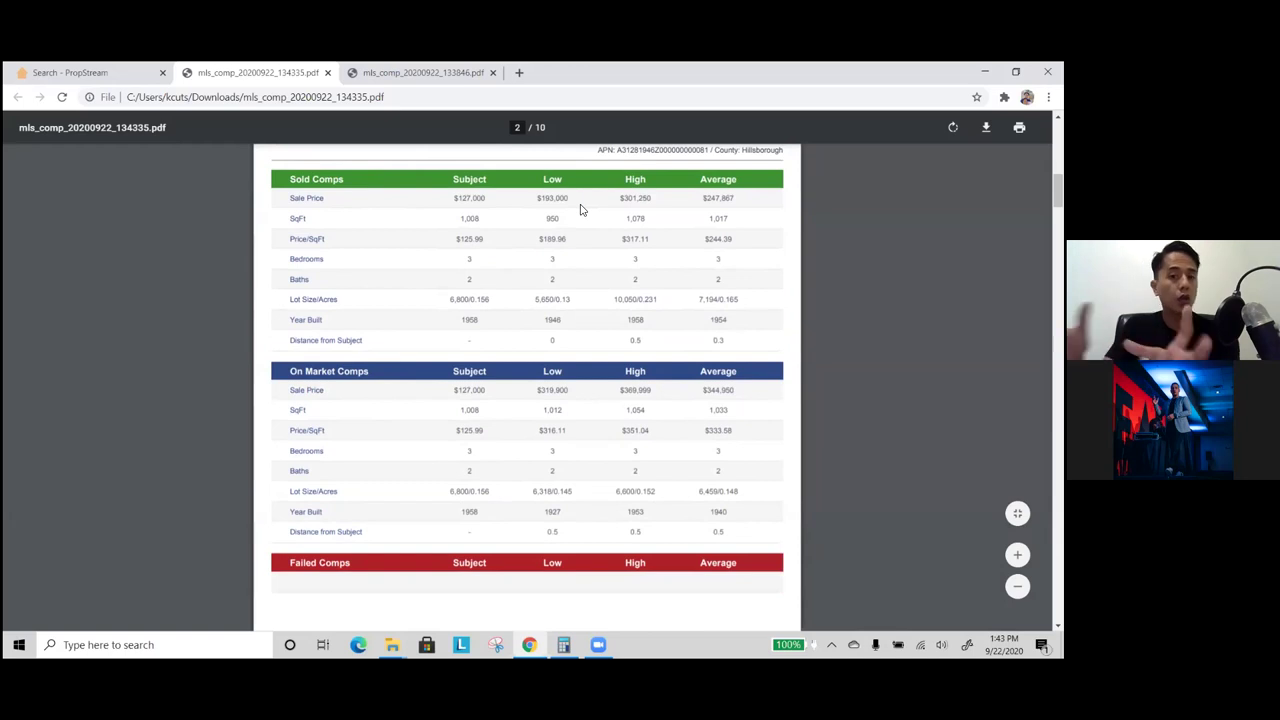
scroll(497, 331, down, 3)
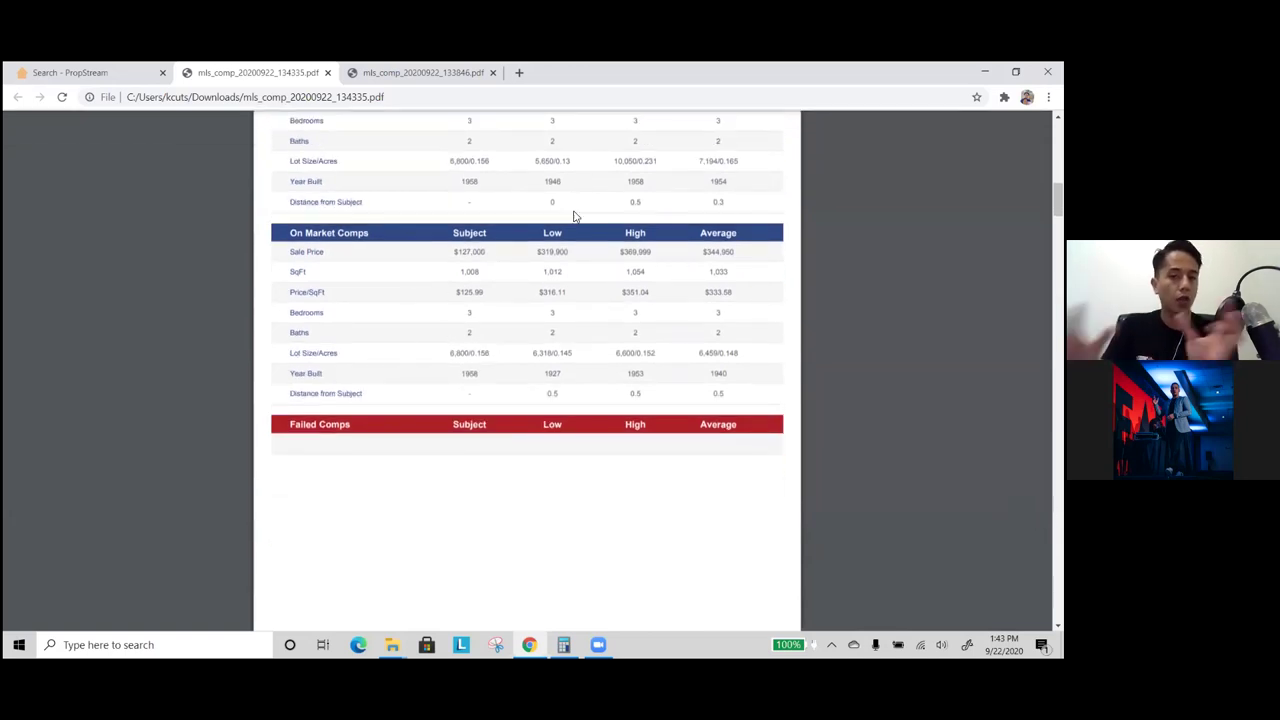
scroll(646, 323, down, 4)
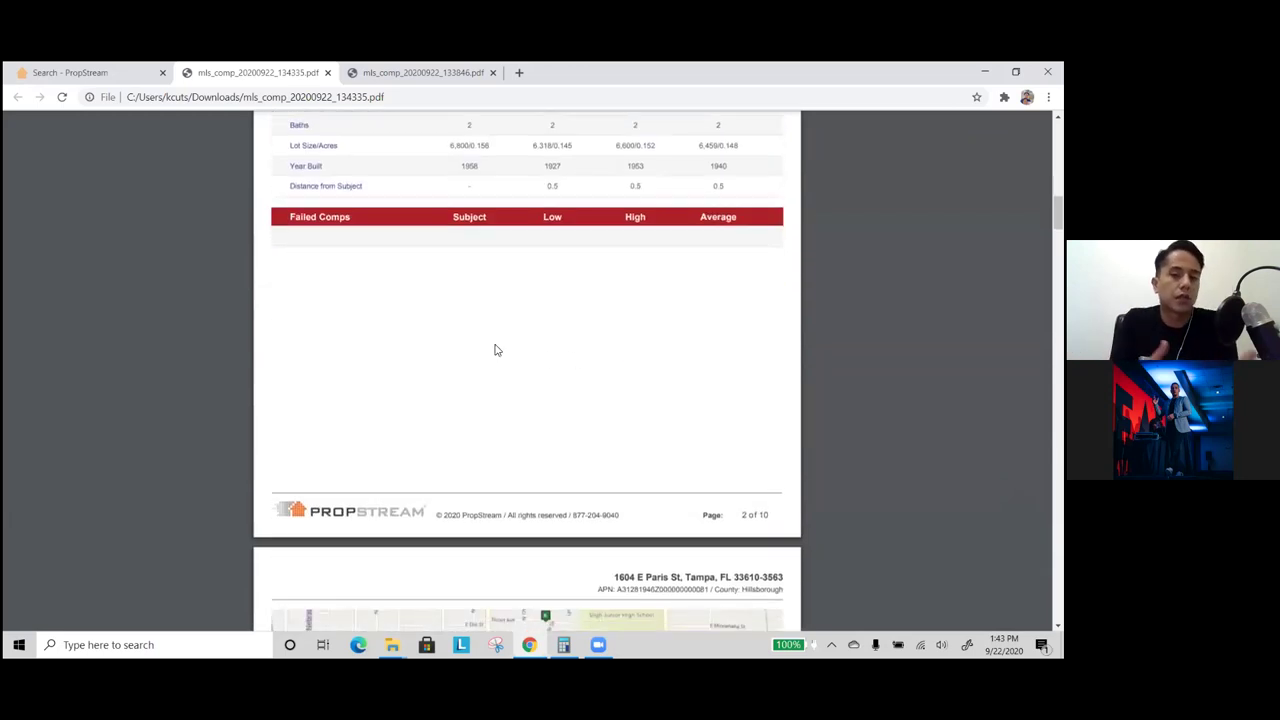
scroll(510, 345, down, 5)
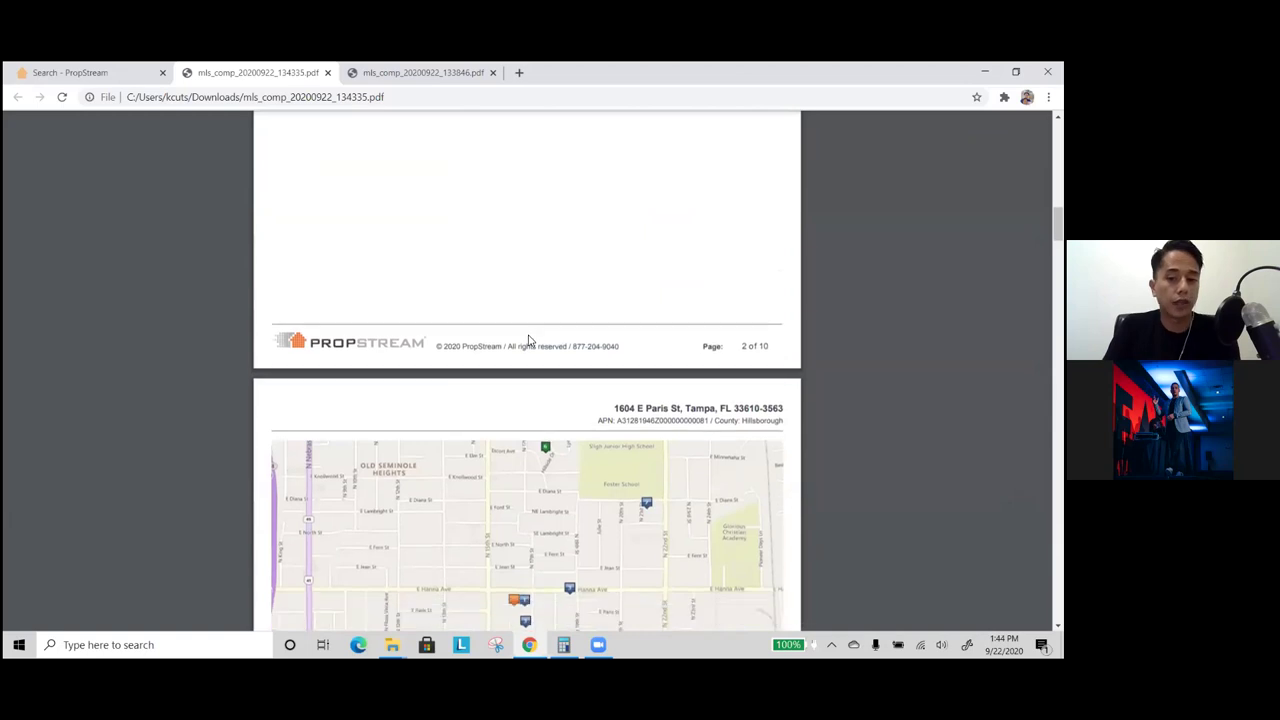
scroll(440, 593, down, 3)
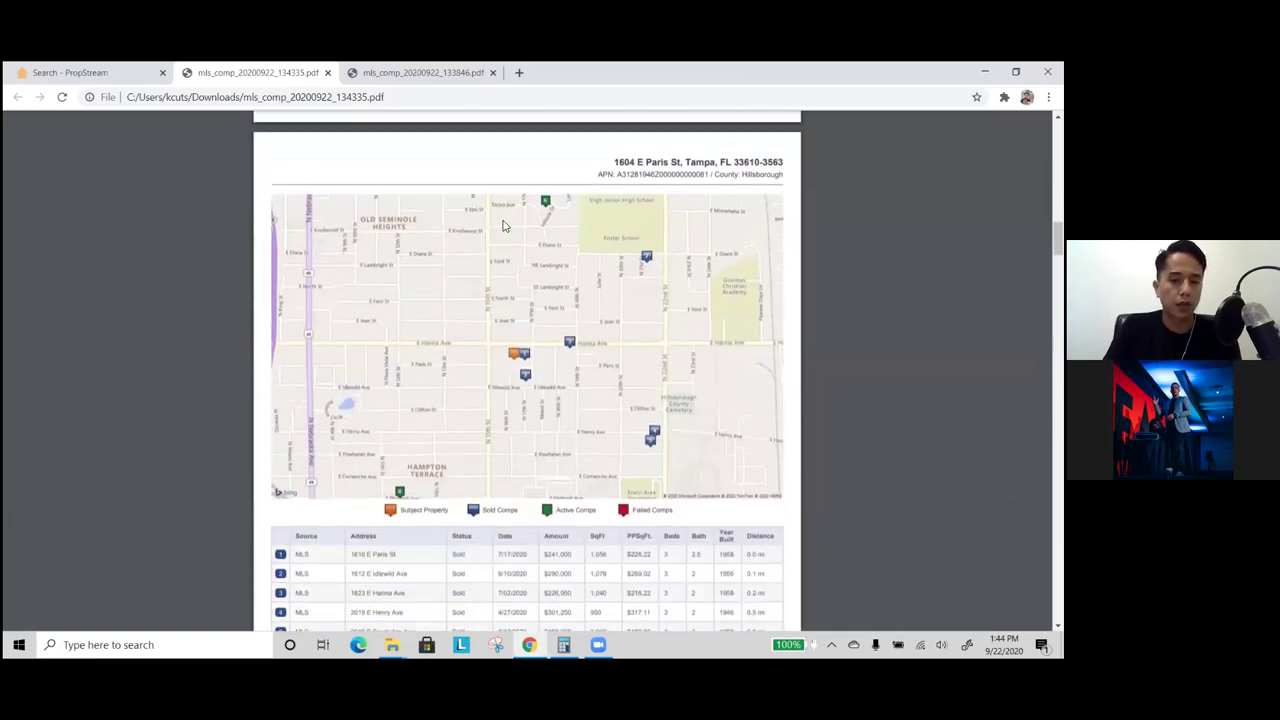
scroll(461, 372, down, 20)
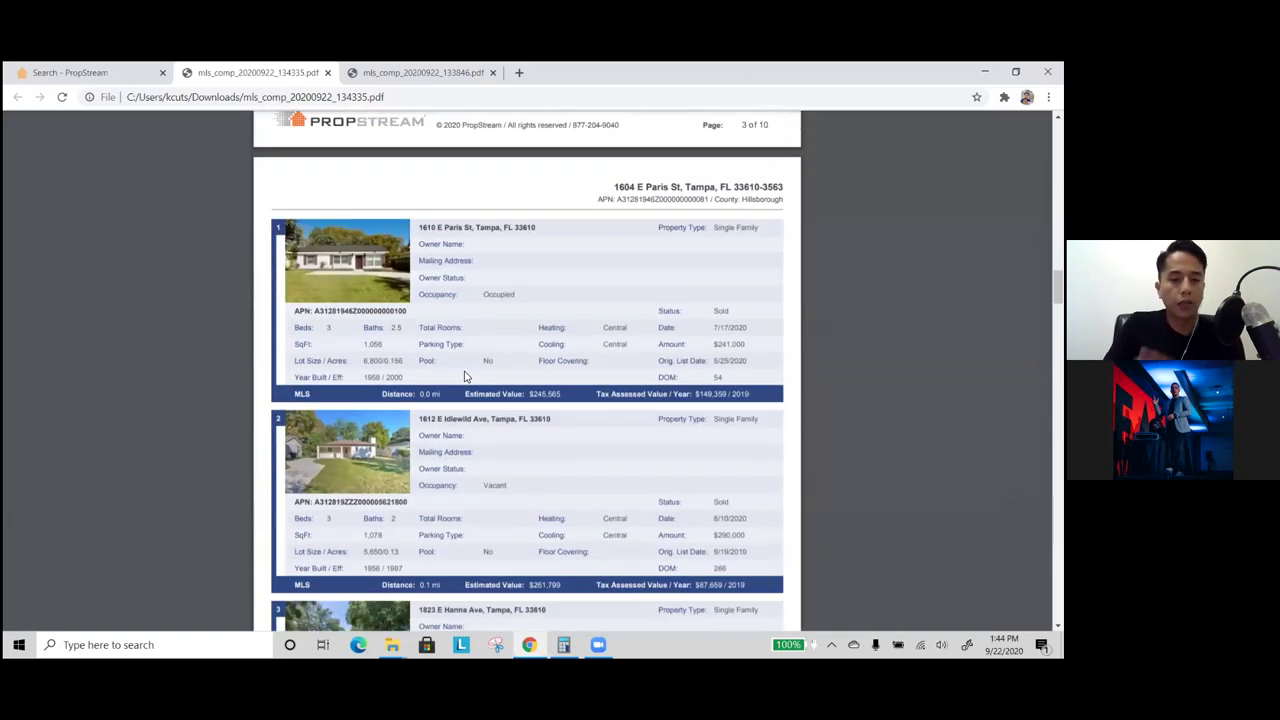
scroll(473, 369, down, 20)
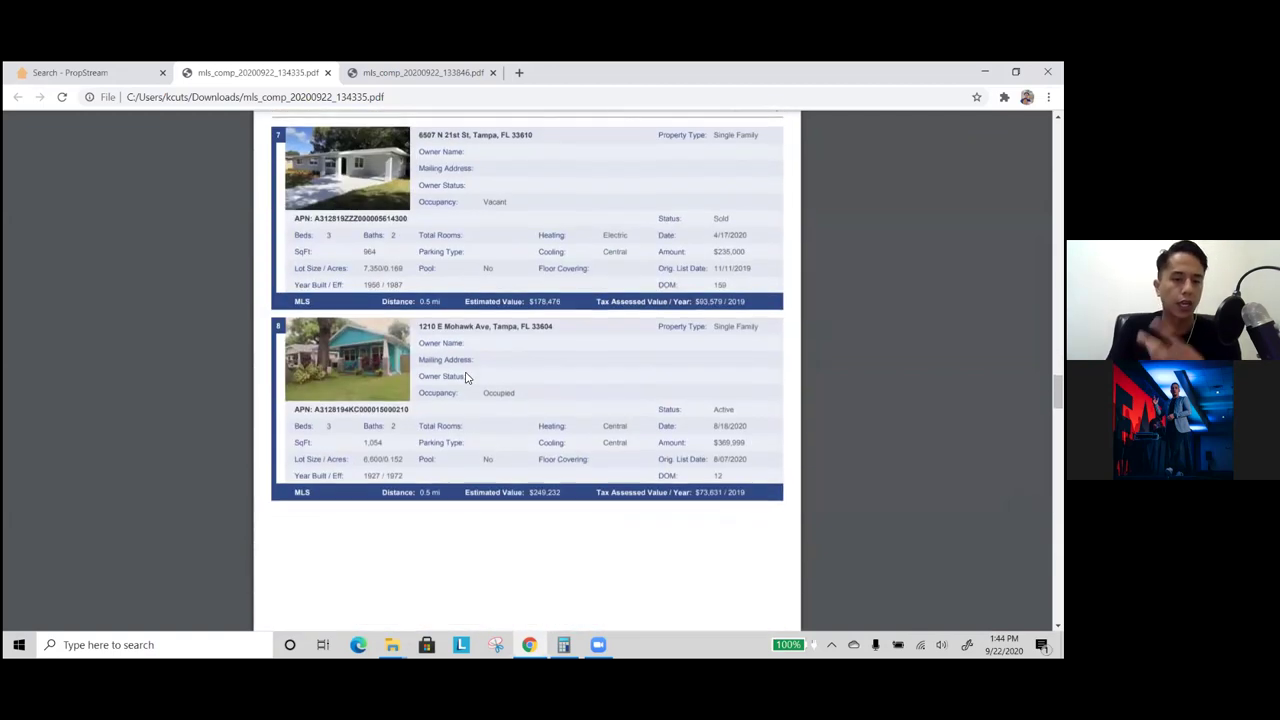
scroll(468, 379, down, 15)
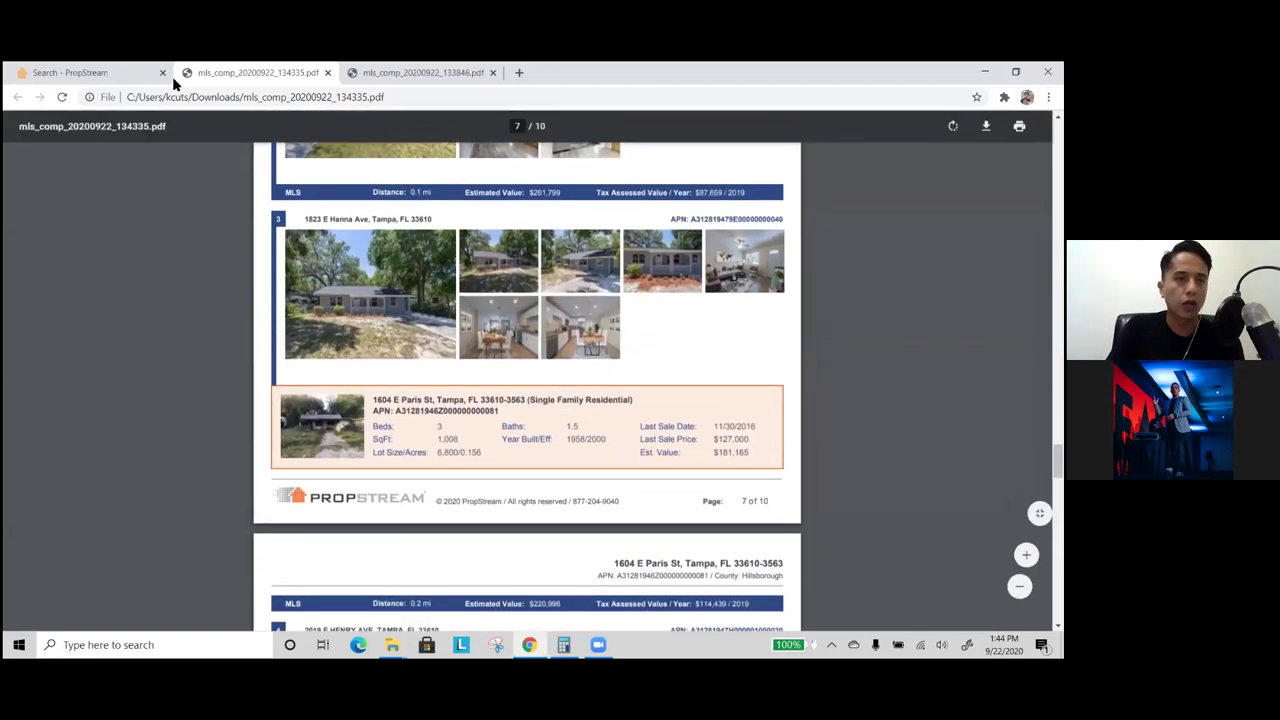
click(127, 78)
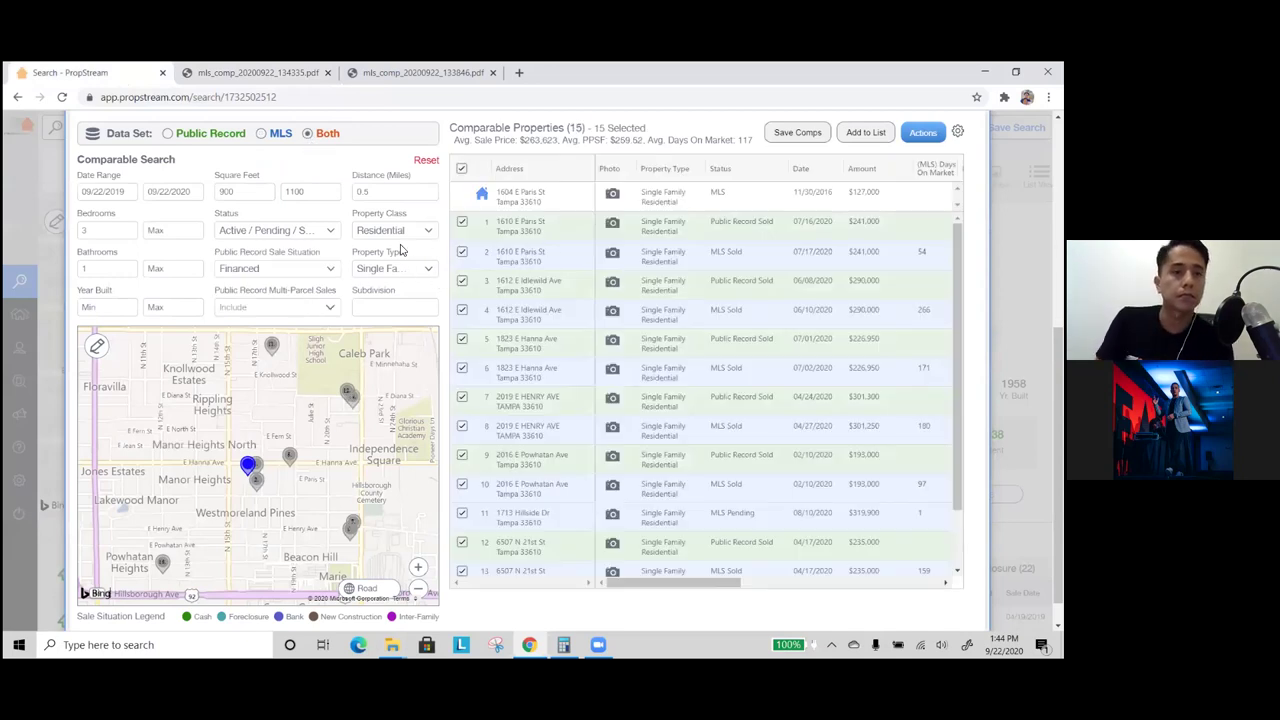
- Switch comparables to Public Record data with sale situation Cash Buyer instead of Financed
click(205, 136)
scroll(324, 224, up, 2)
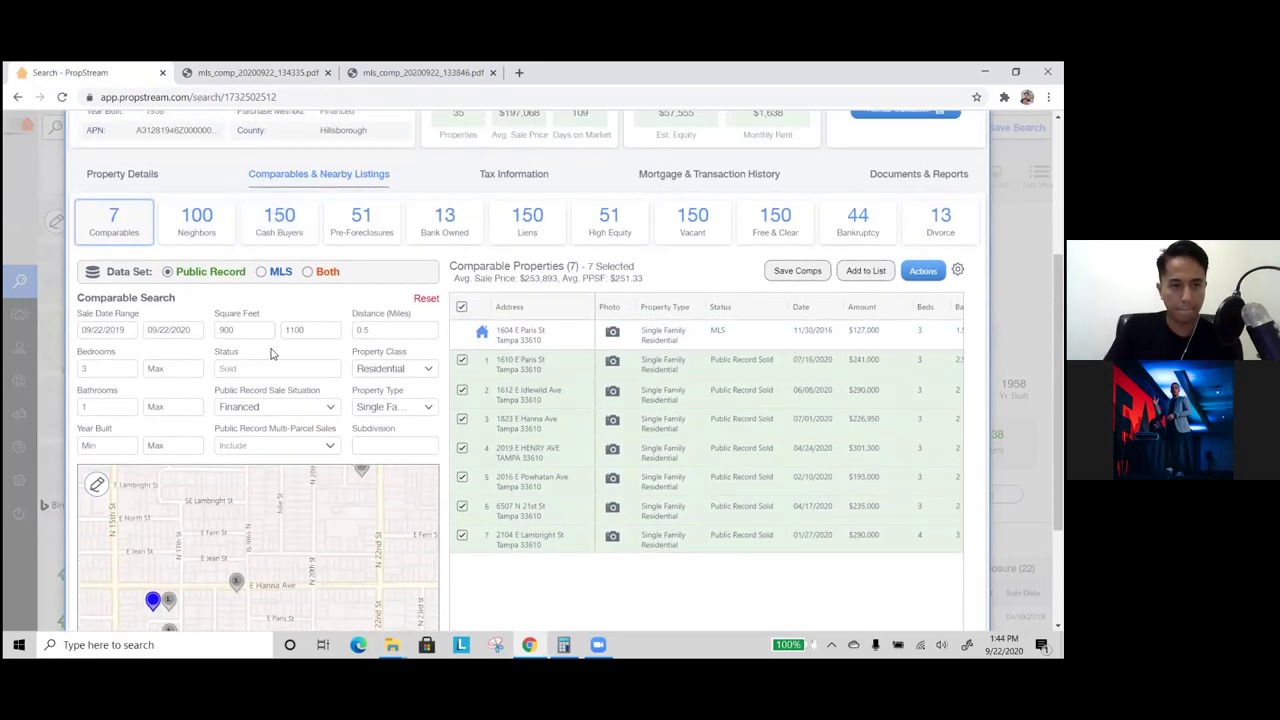
click(263, 409)
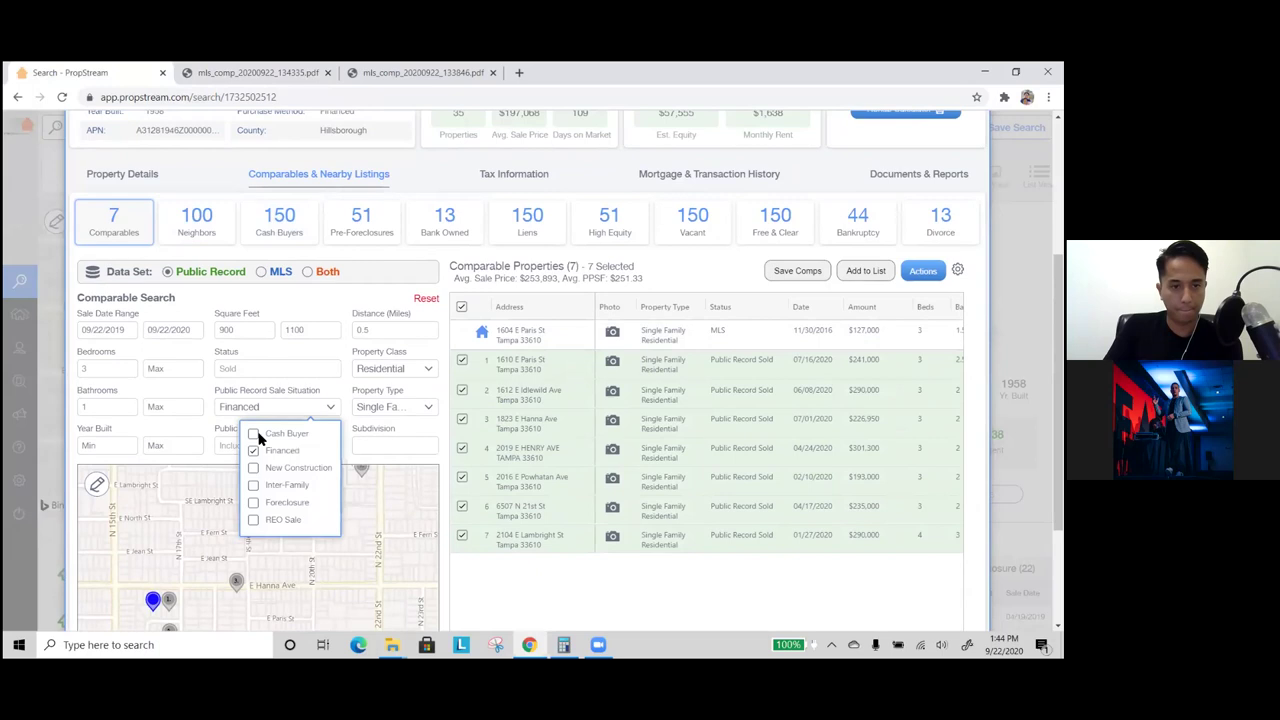
click(253, 451)
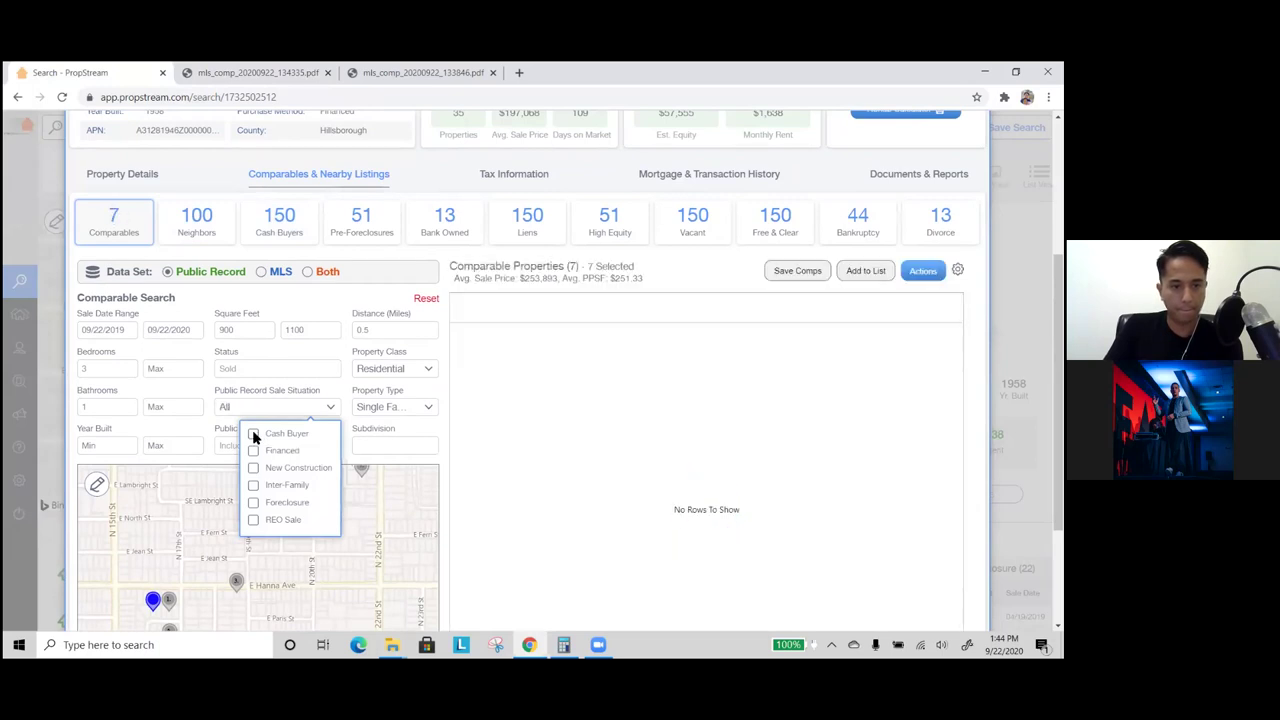
click(253, 434)
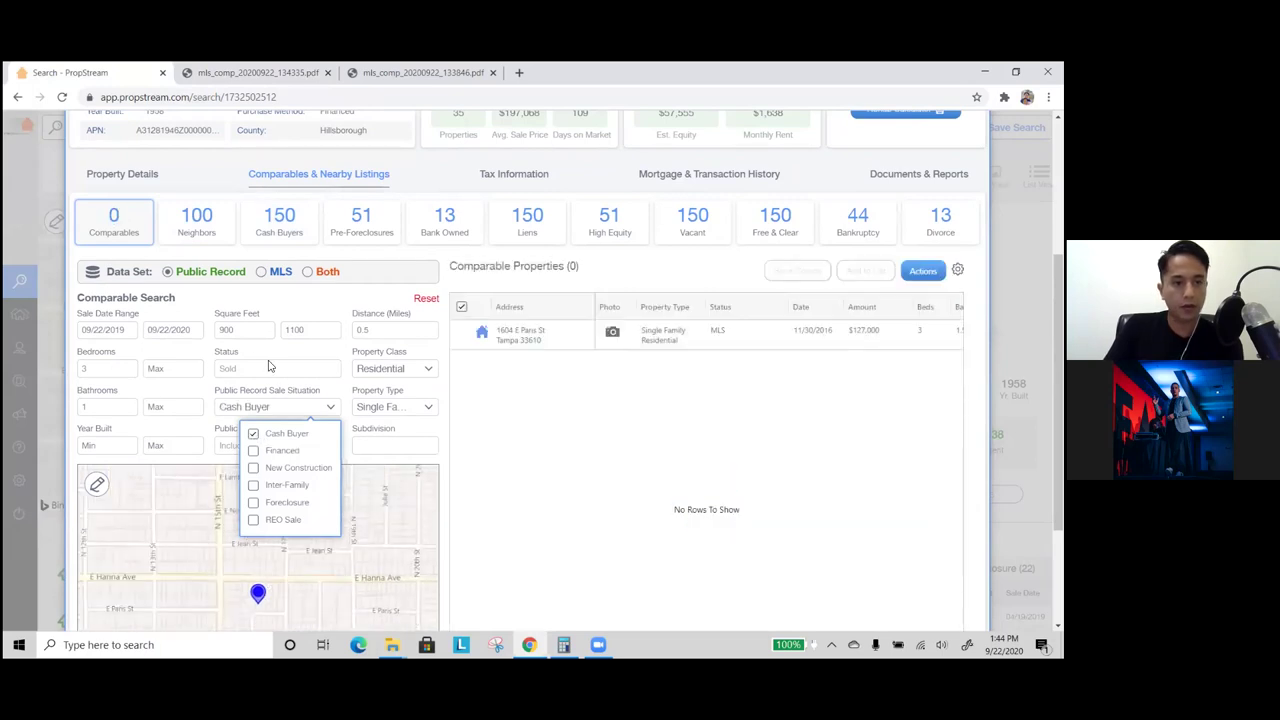
click(213, 352)
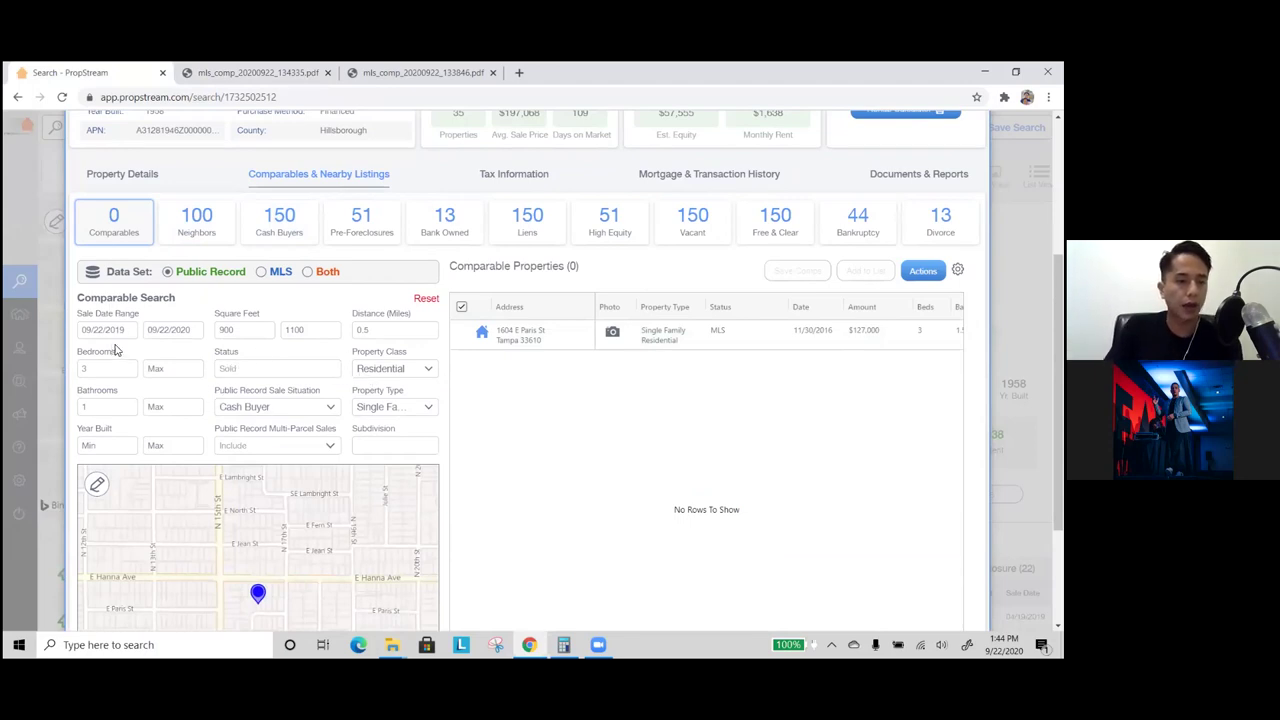
click(385, 330)
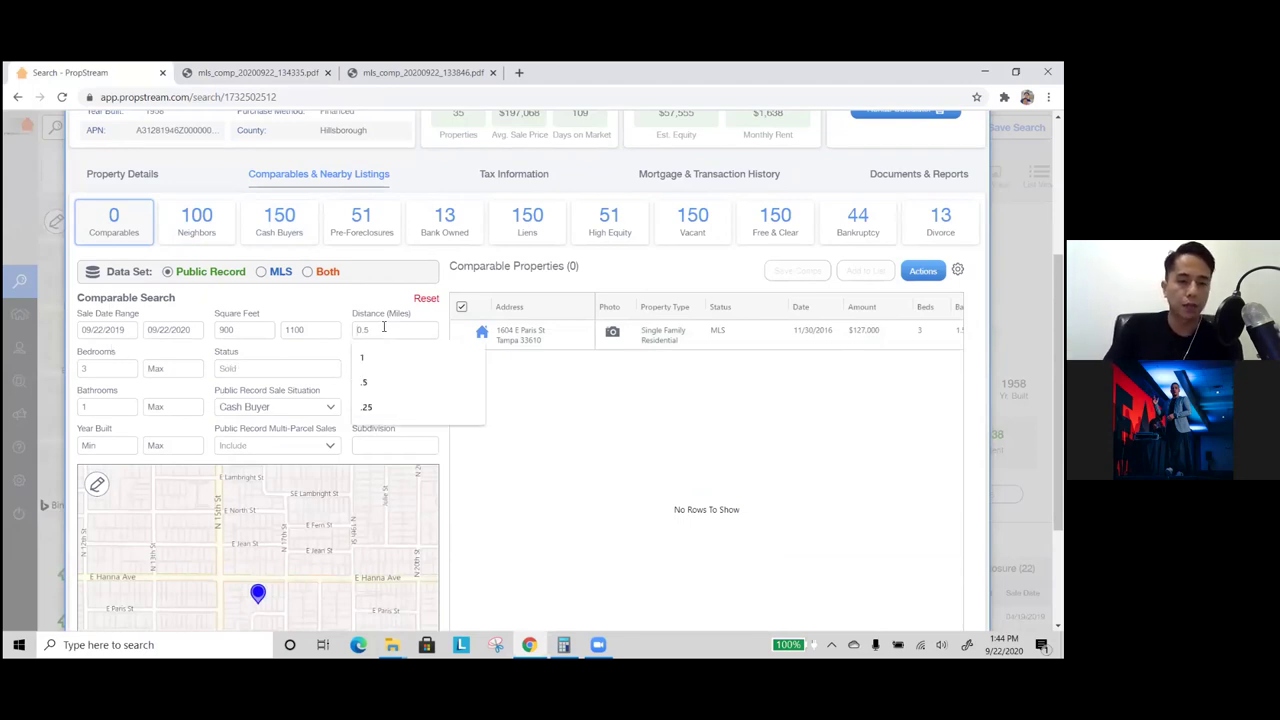
- Show the 150 nearby cash buyers sorted by sale date, newest first
click(293, 232)
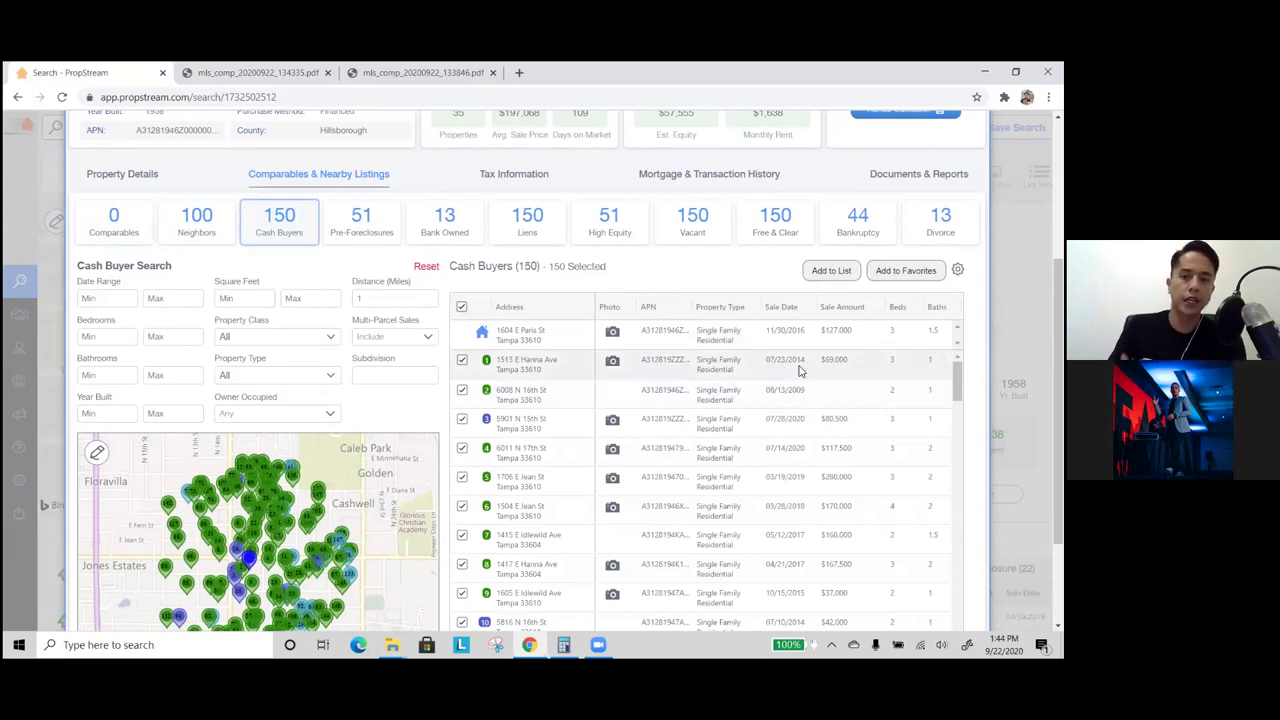
scroll(798, 390, down, 1)
scroll(788, 391, up, 1)
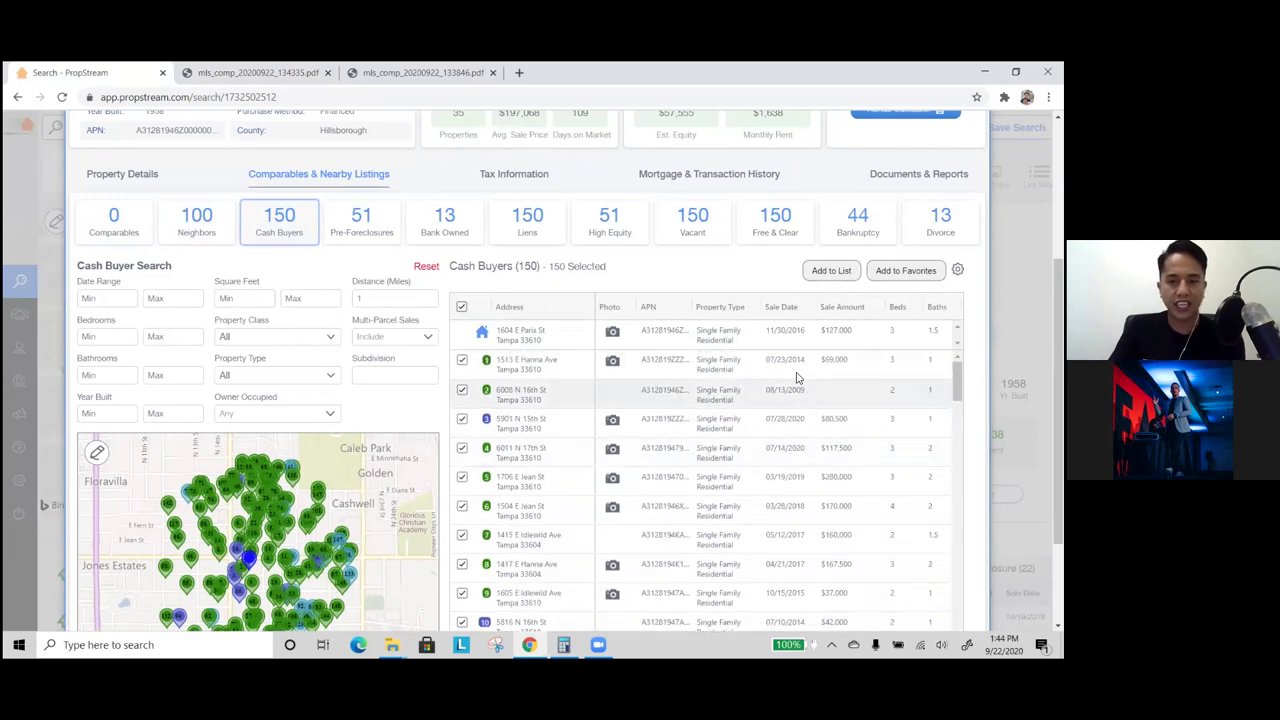
click(785, 308)
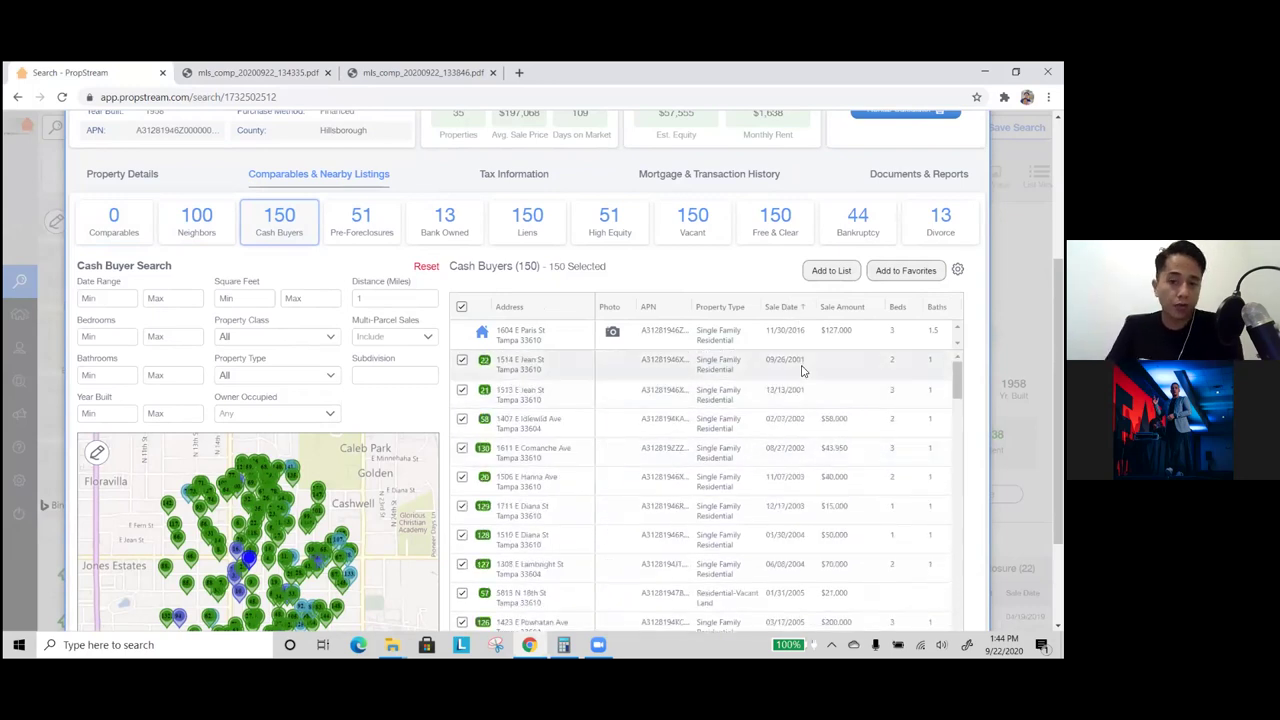
click(779, 312)
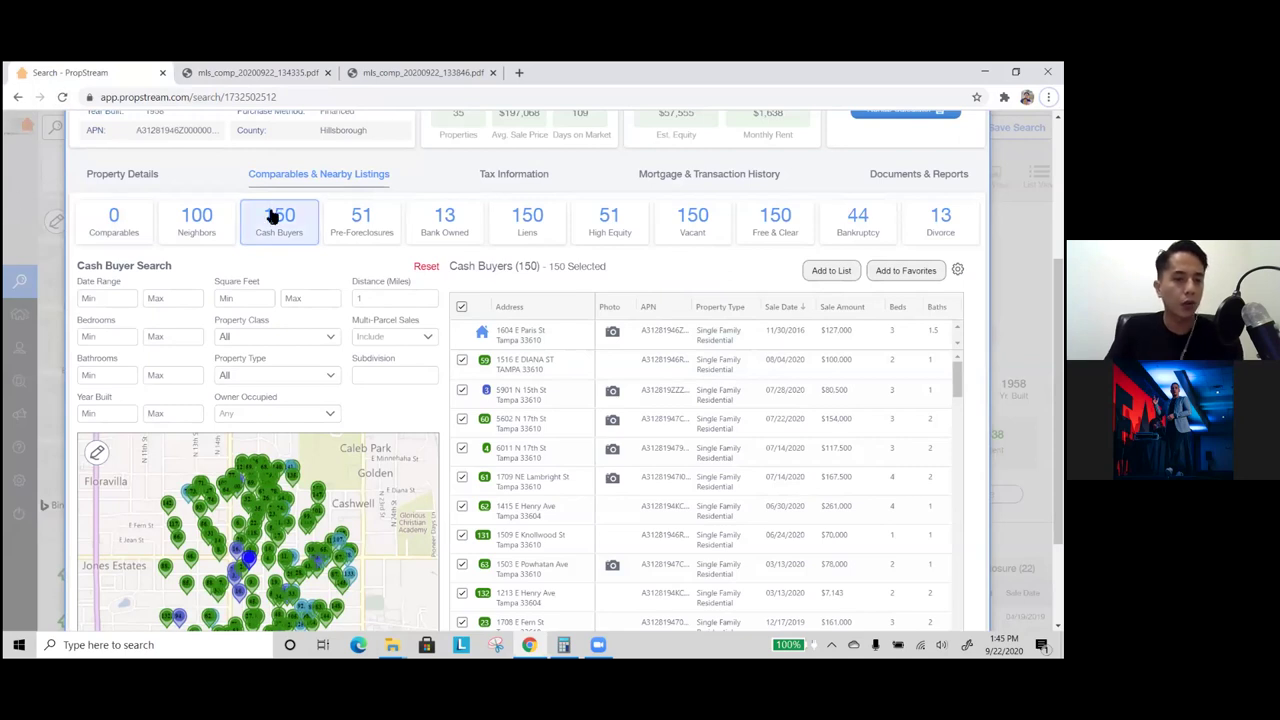
- Set the earliest cash-buyer sale date to 09/22/2019
click(104, 297)
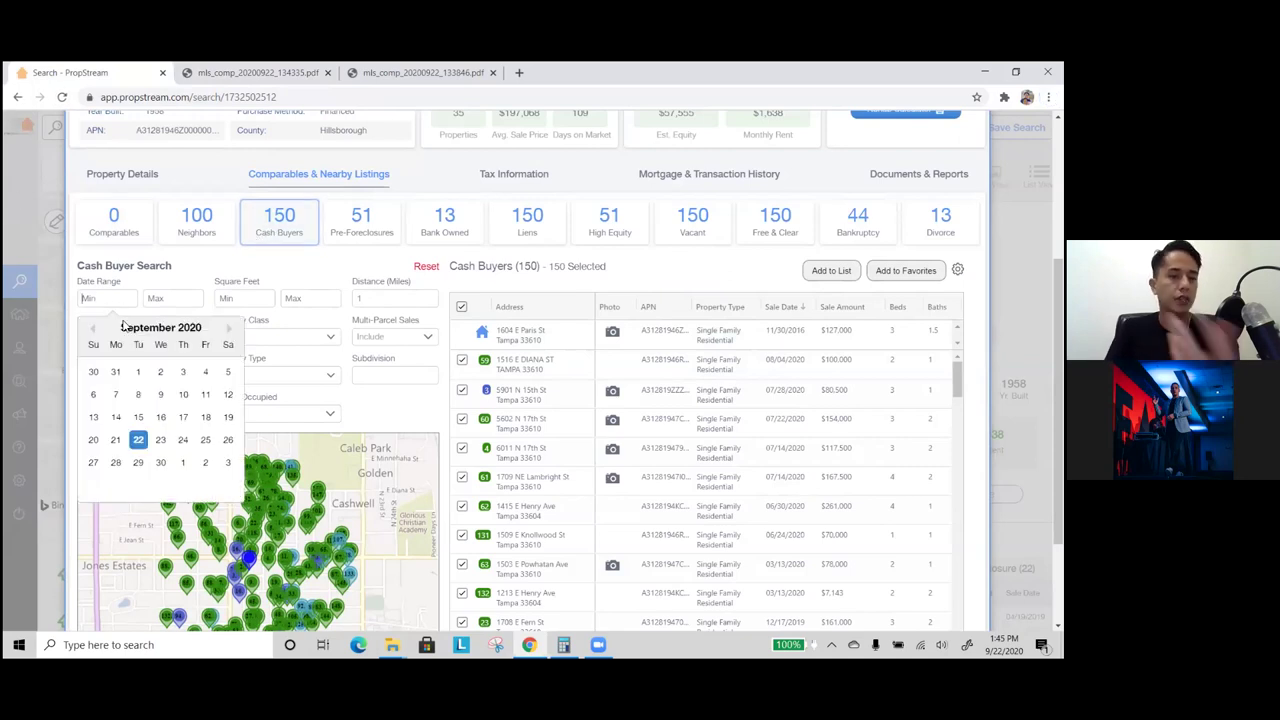
click(94, 330)
click(94, 330)
click(94, 330)
click(94, 330)
click(94, 330)
click(94, 330)
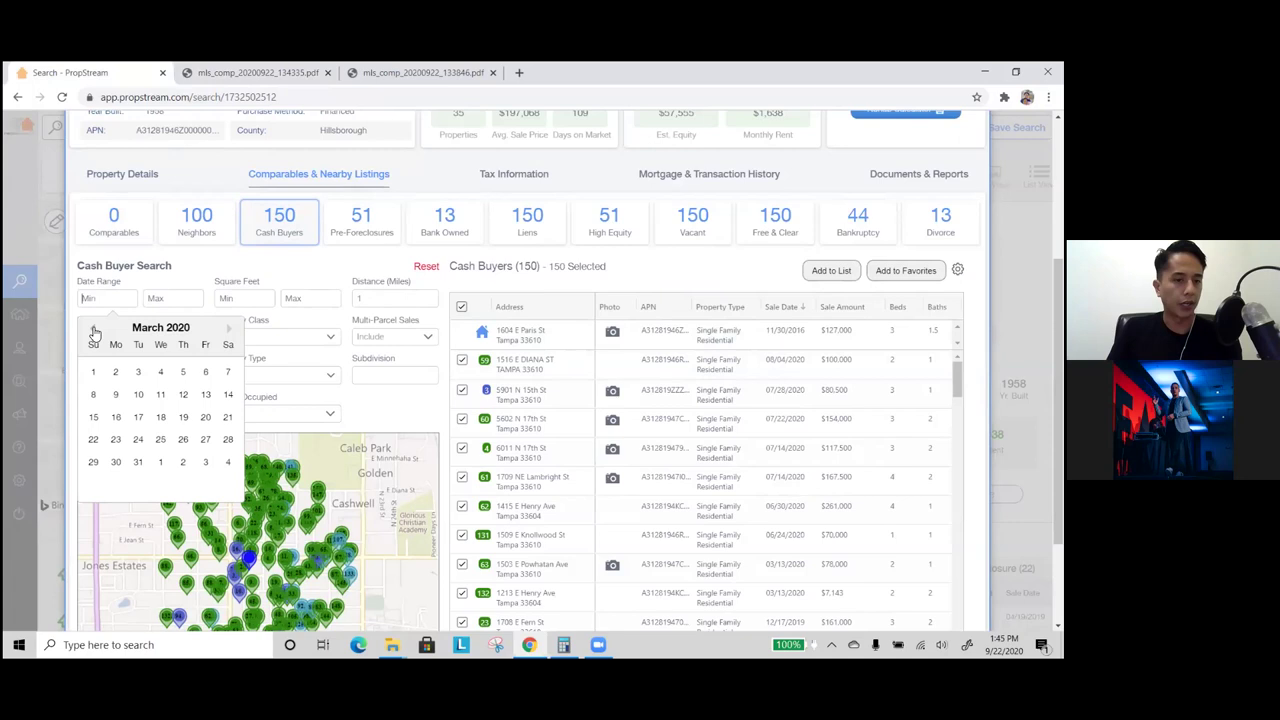
click(94, 330)
click(94, 330)
click(94, 330)
click(94, 330)
click(94, 330)
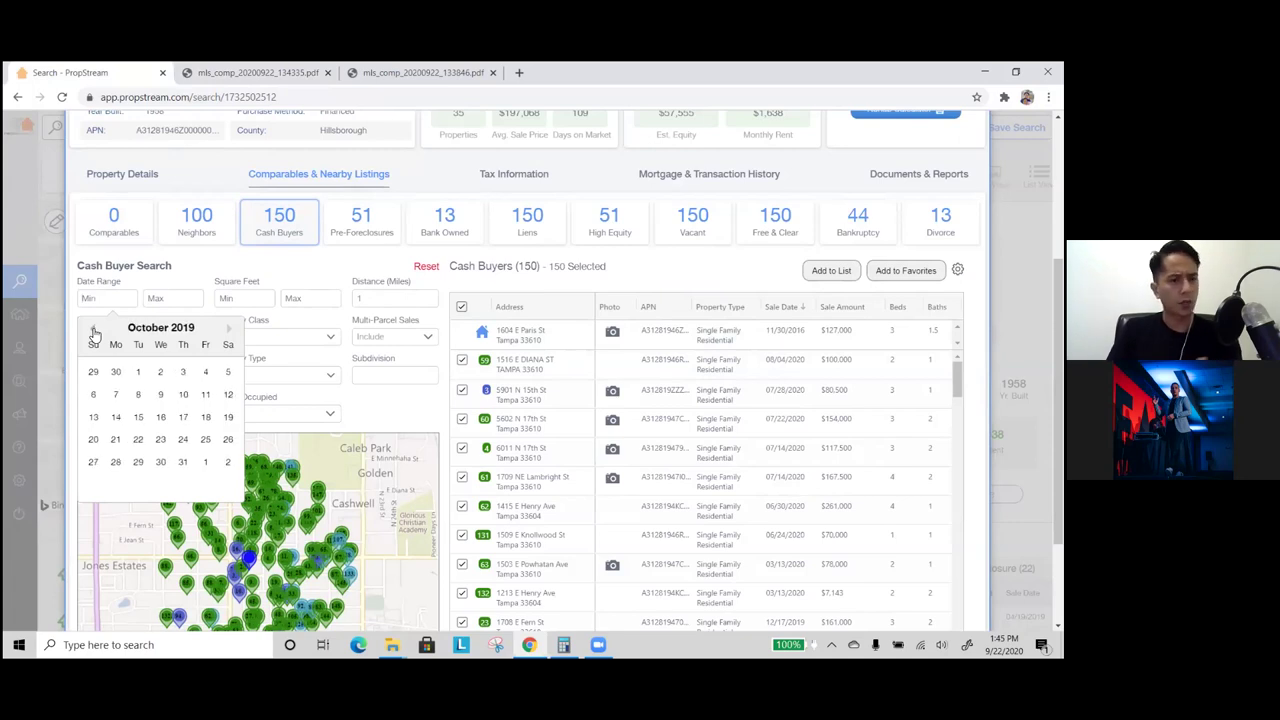
click(94, 330)
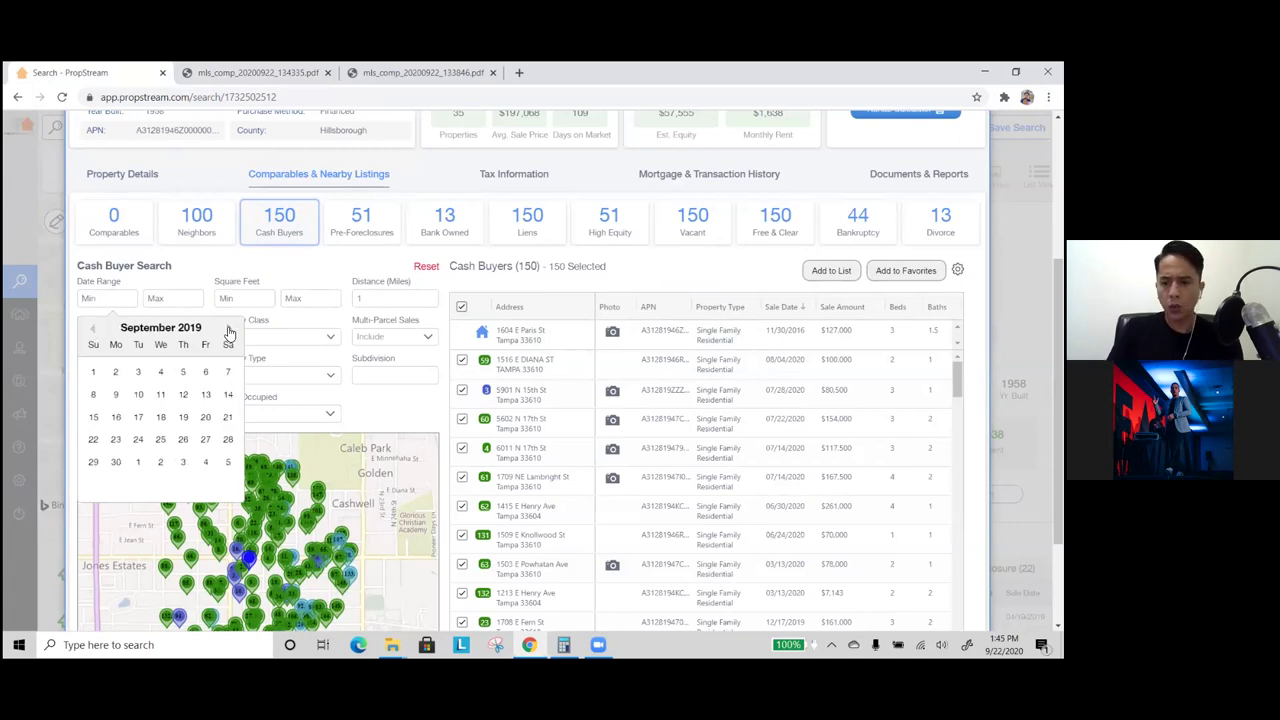
click(93, 440)
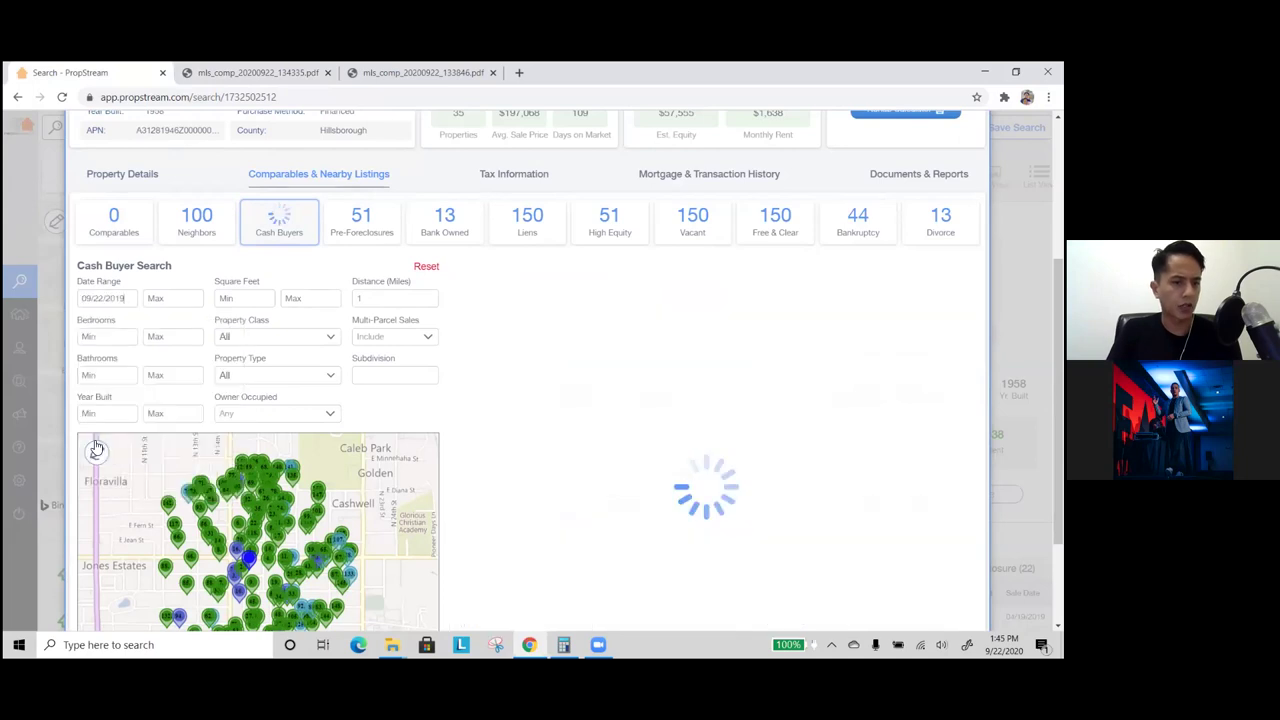
- Require at least 3 bedrooms and 1.5 bathrooms
click(114, 335)
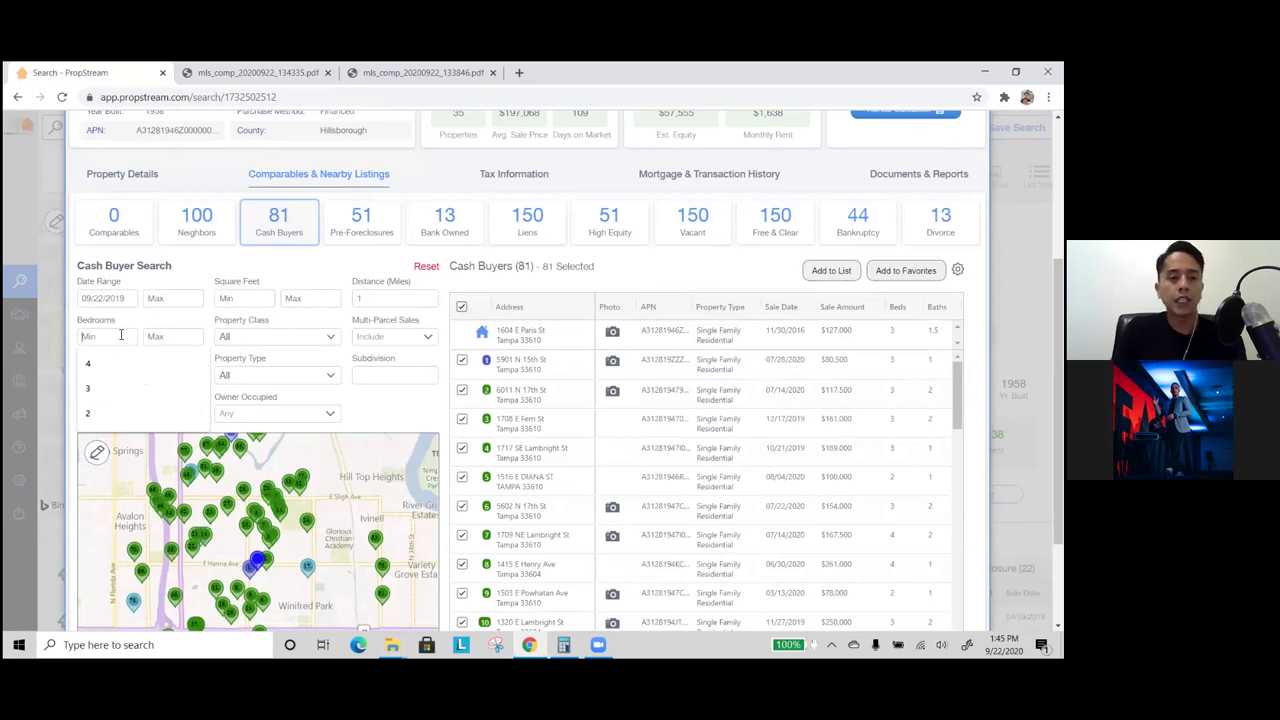
scroll(121, 335, up, 3)
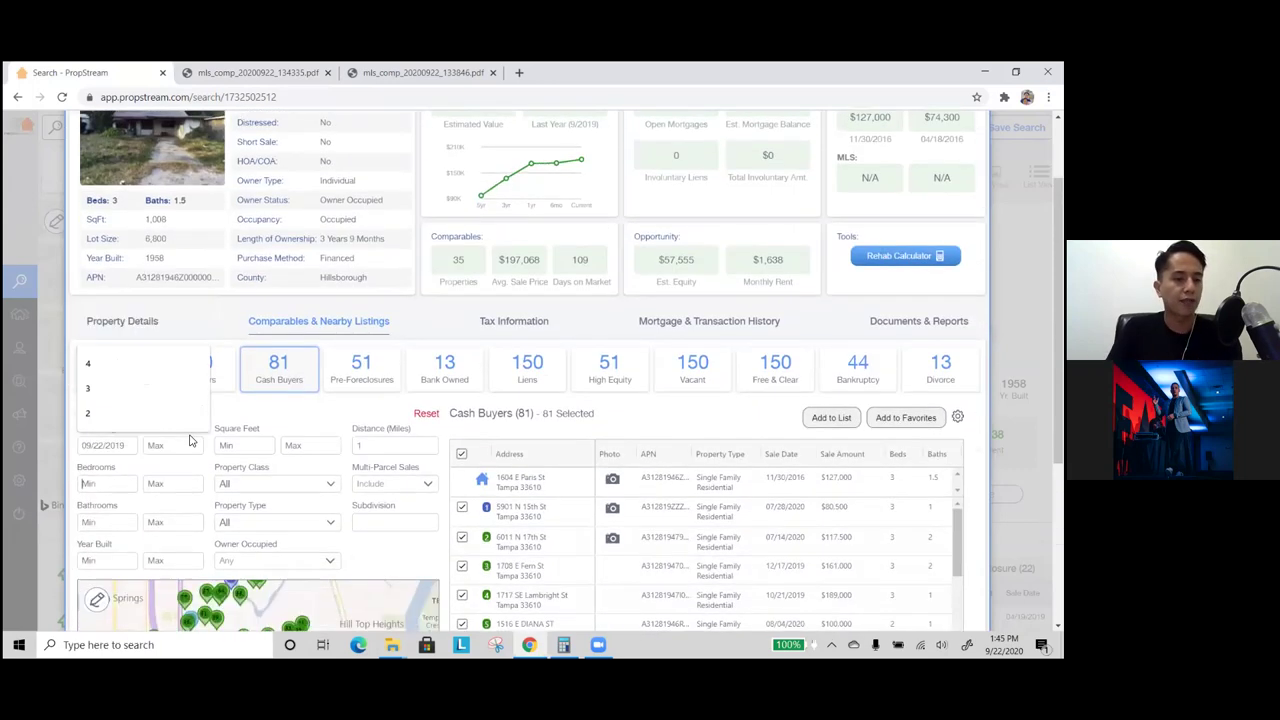
scroll(190, 440, down, 2)
click(106, 404)
click(106, 444)
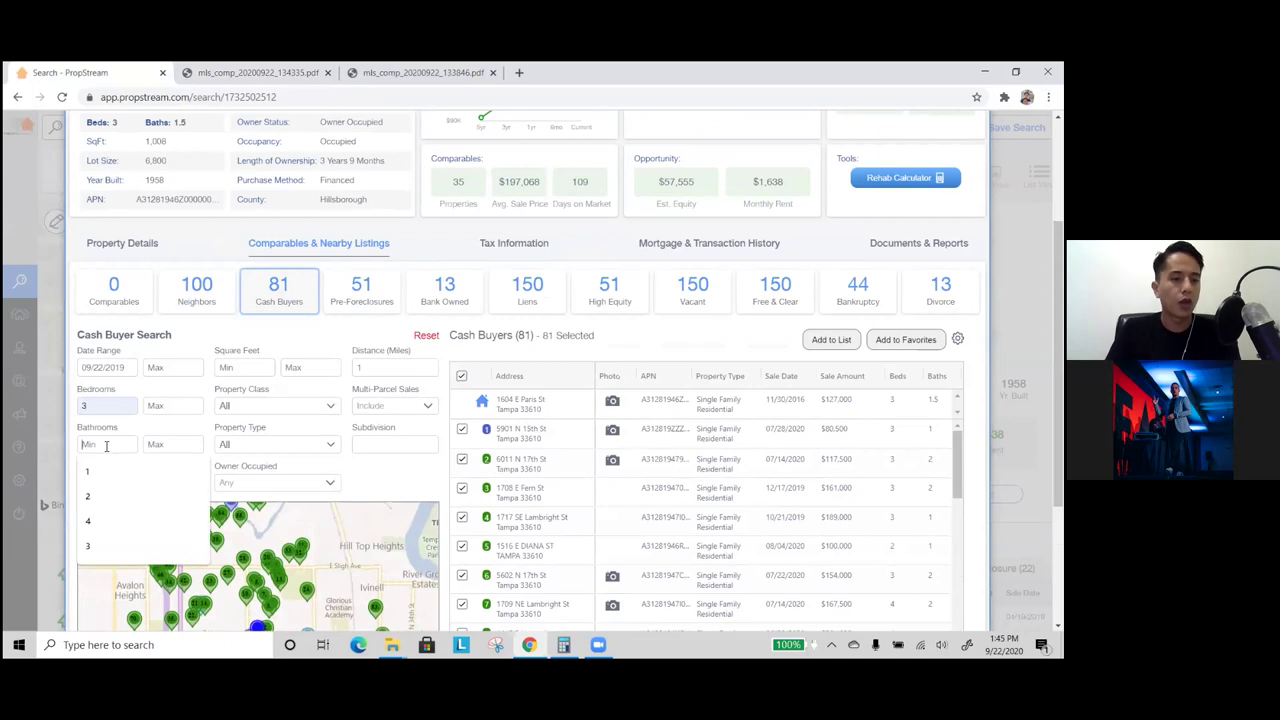
text(1.5)
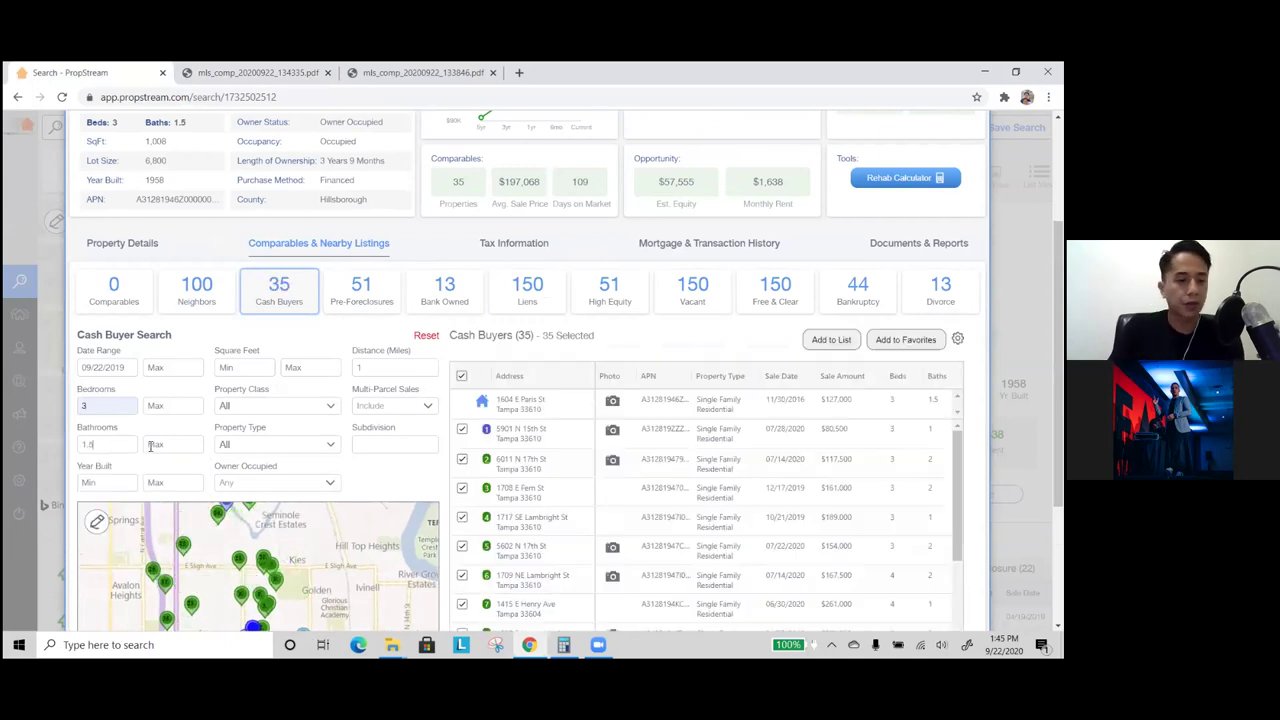
click(150, 446)
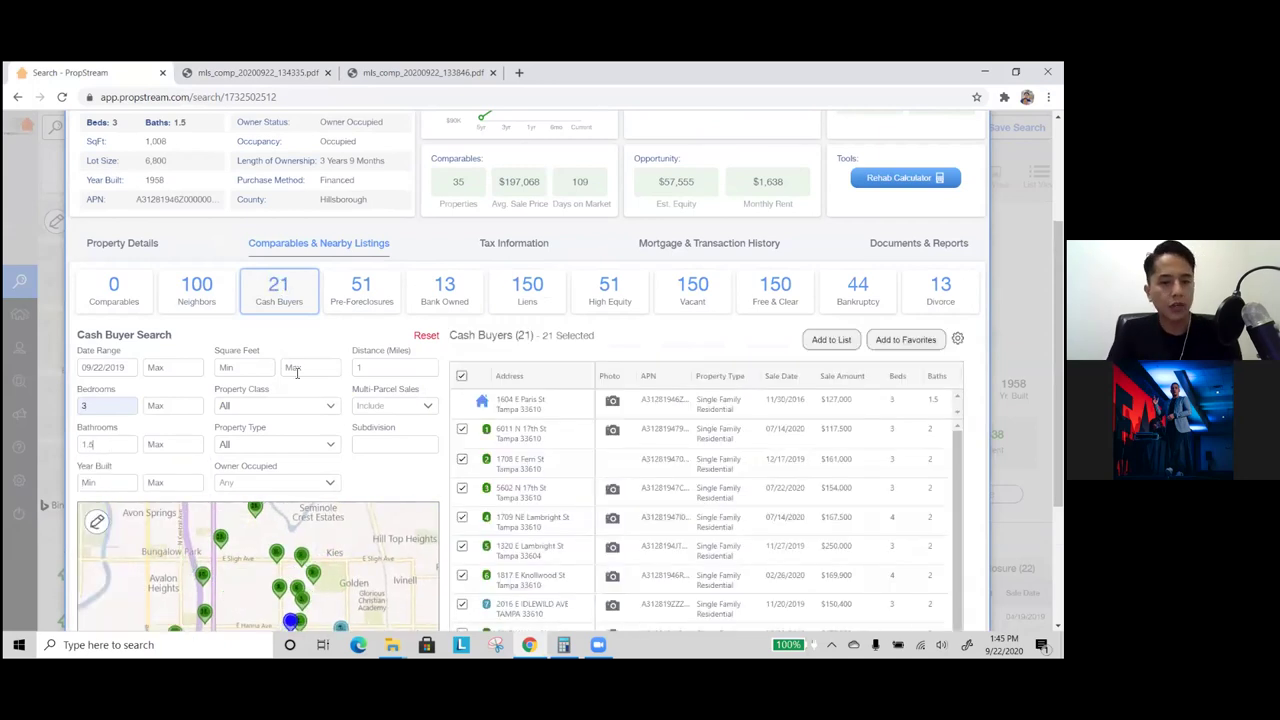
- Limit results to Residential Single Family properties that are not owner-occupied
click(268, 410)
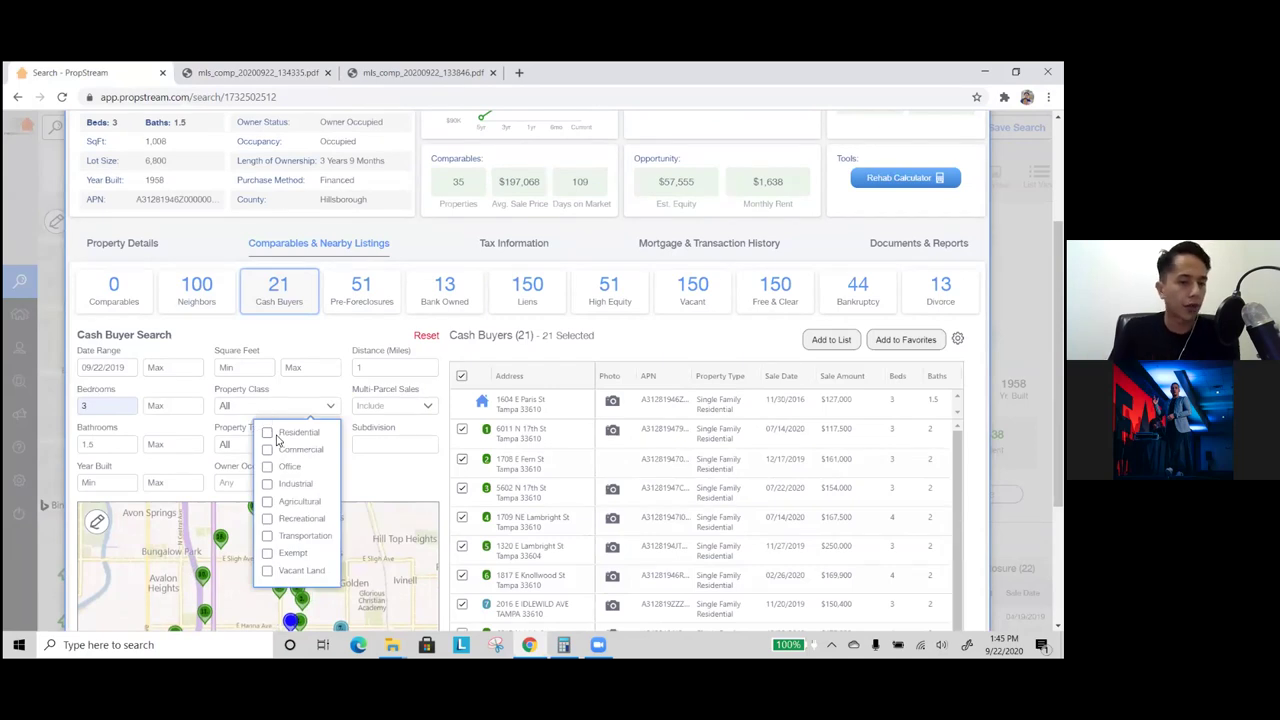
click(267, 432)
click(258, 446)
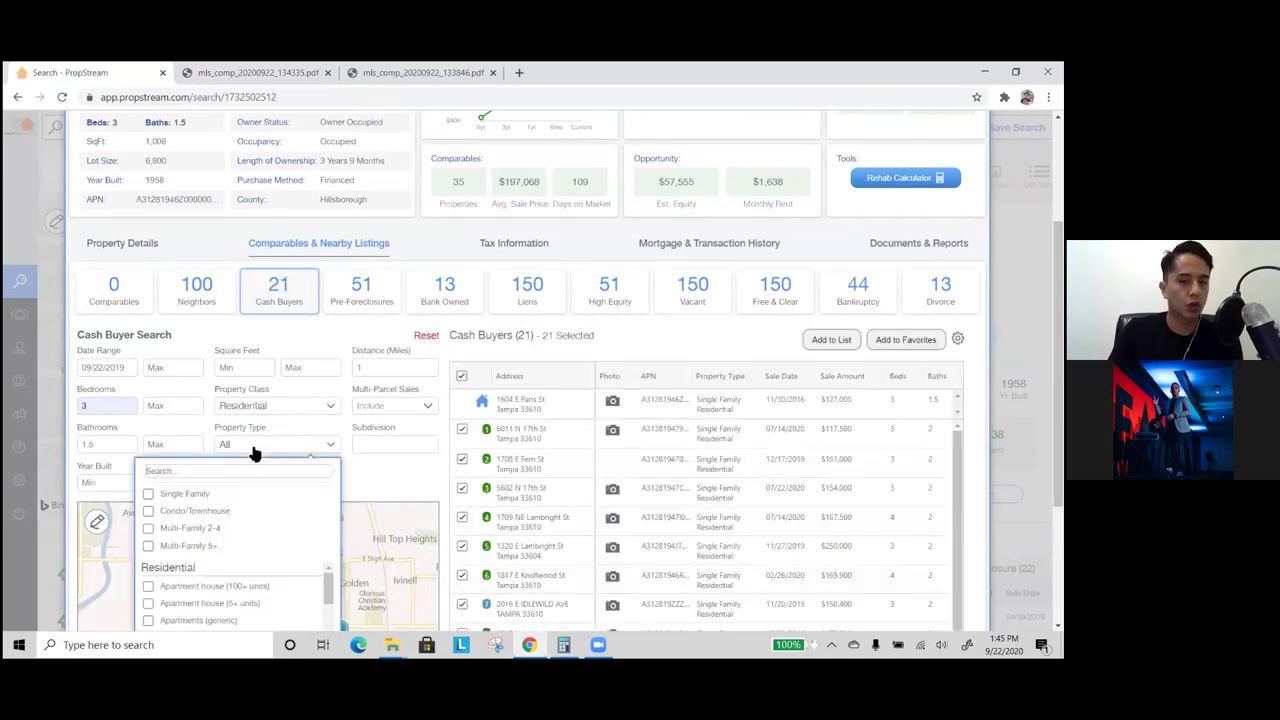
click(182, 497)
click(383, 474)
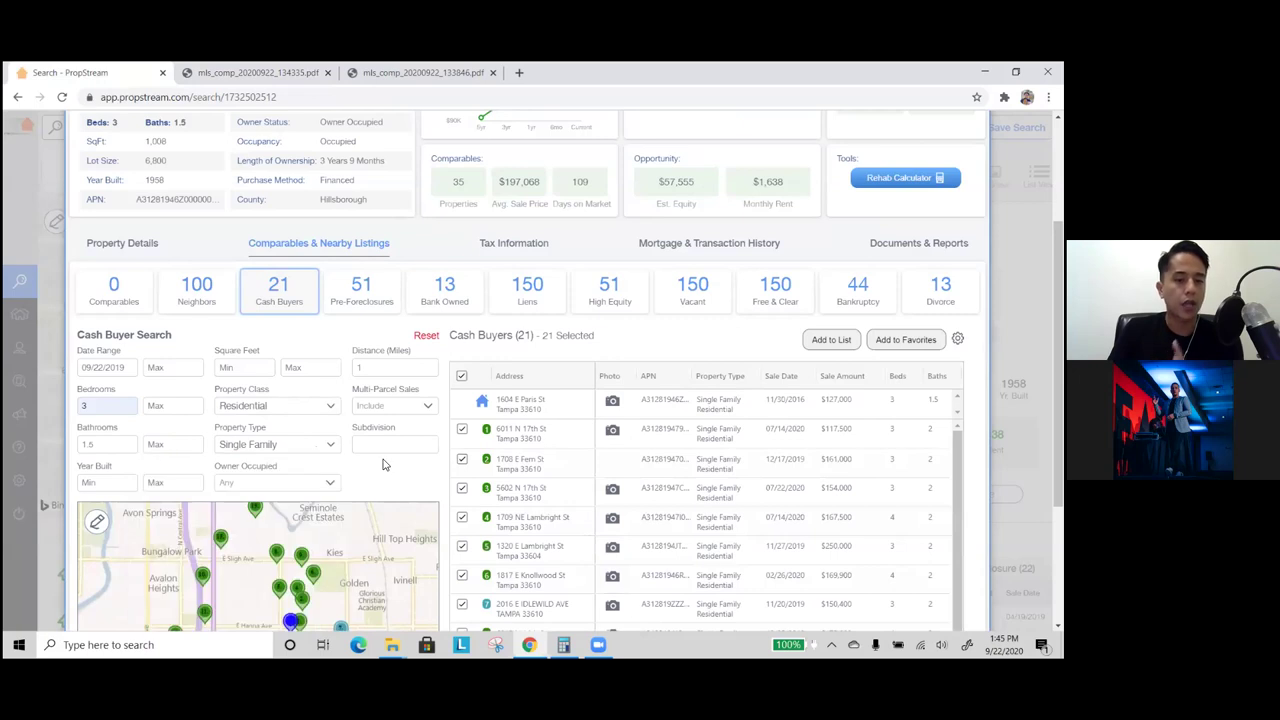
scroll(385, 460, down, 1)
scroll(400, 395, down, 1)
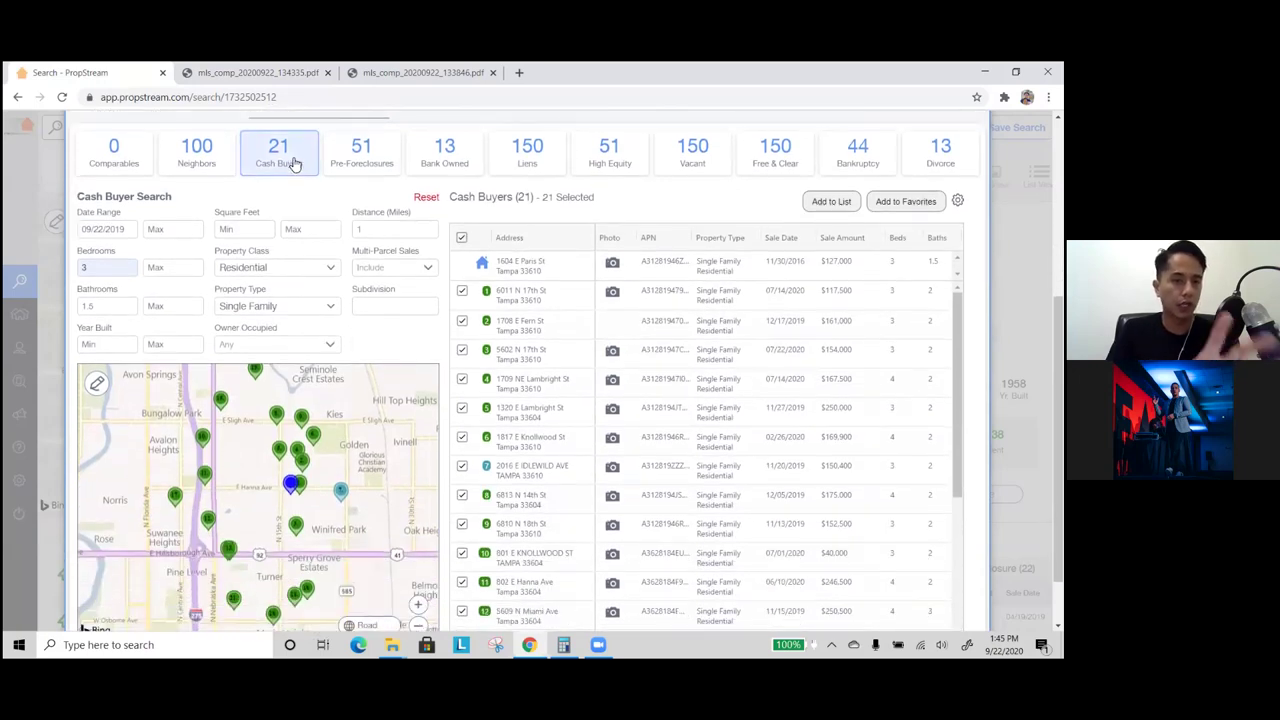
click(265, 346)
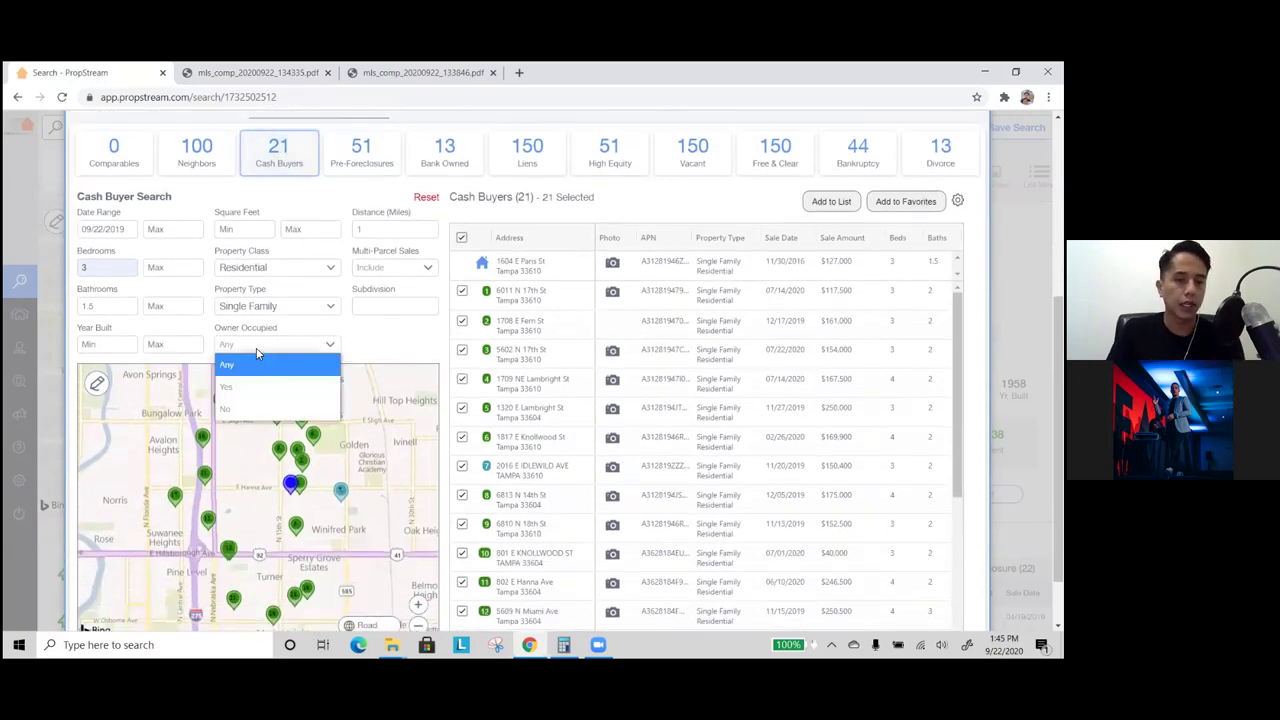
click(255, 406)
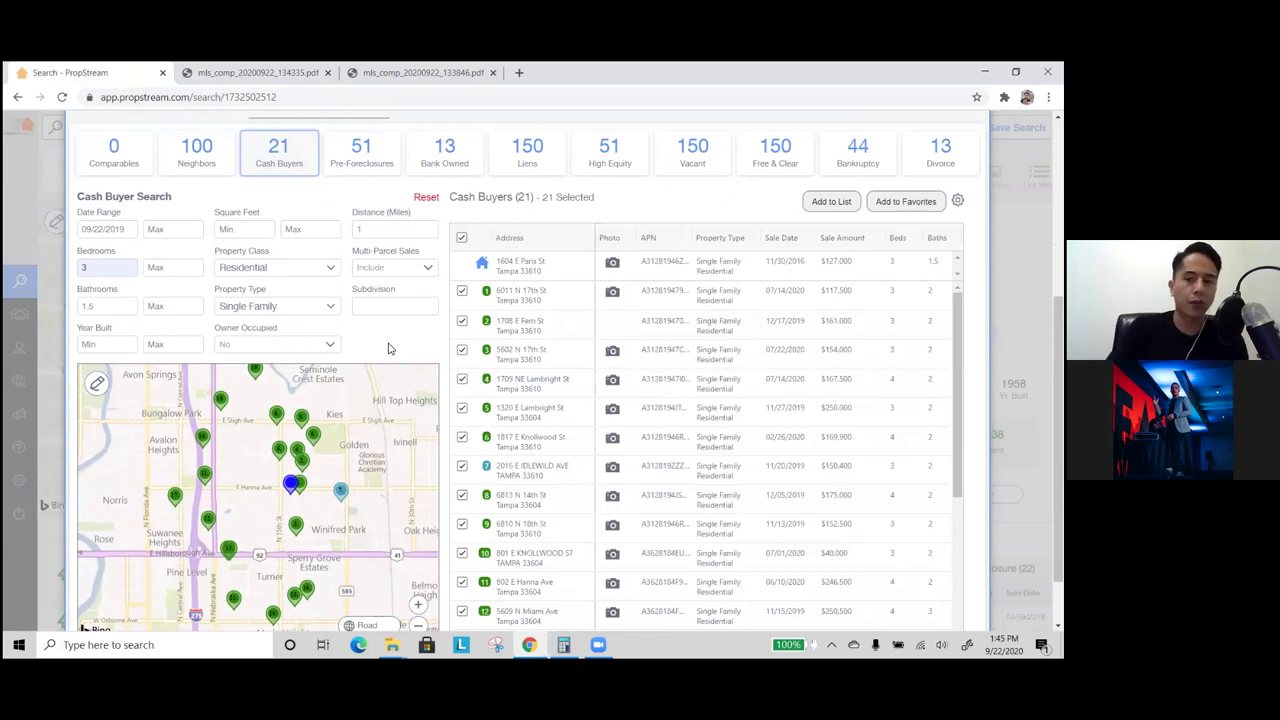
scroll(808, 330, down, 3)
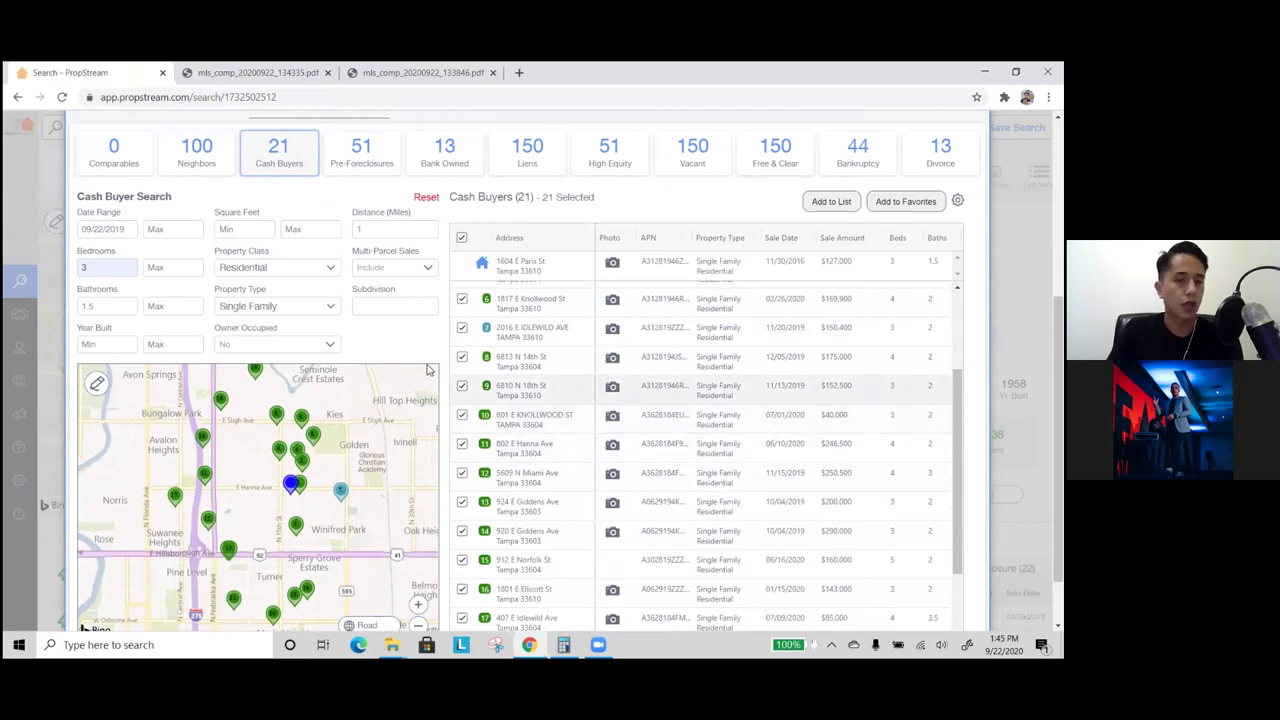
scroll(703, 419, up, 3)
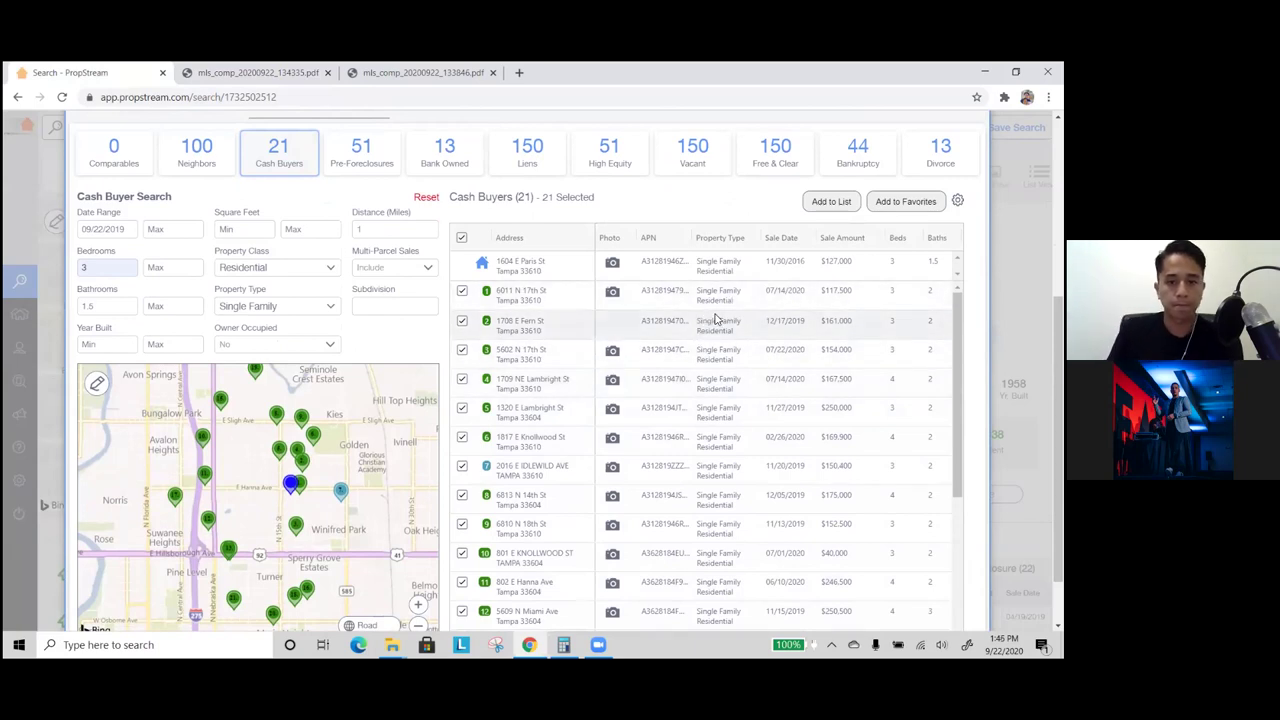
click(844, 300)
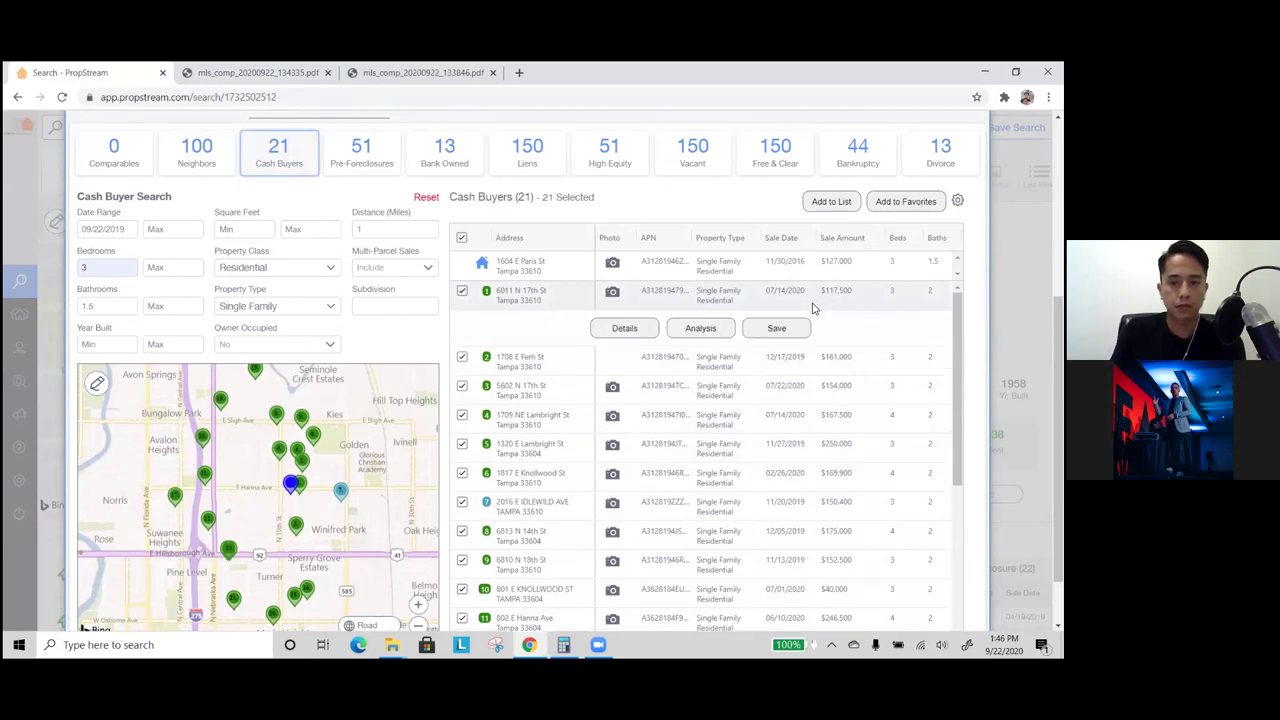
click(626, 331)
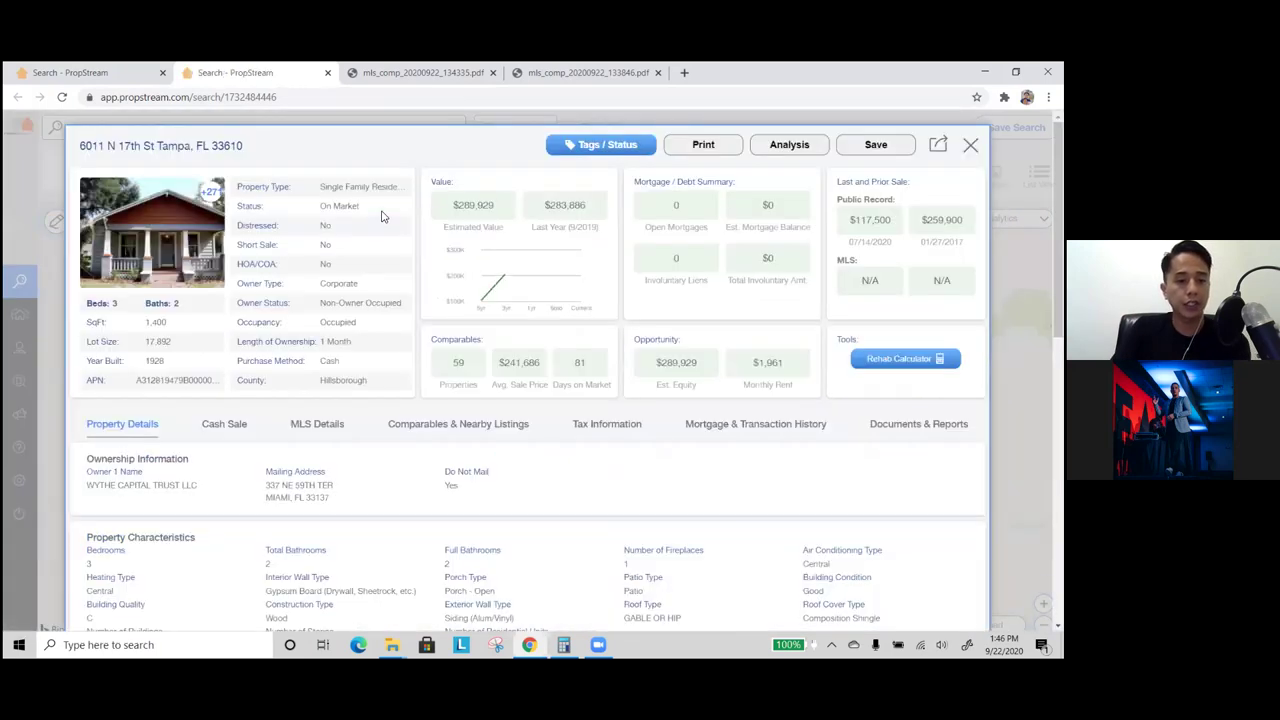
click(730, 434)
scroll(620, 460, down, 1)
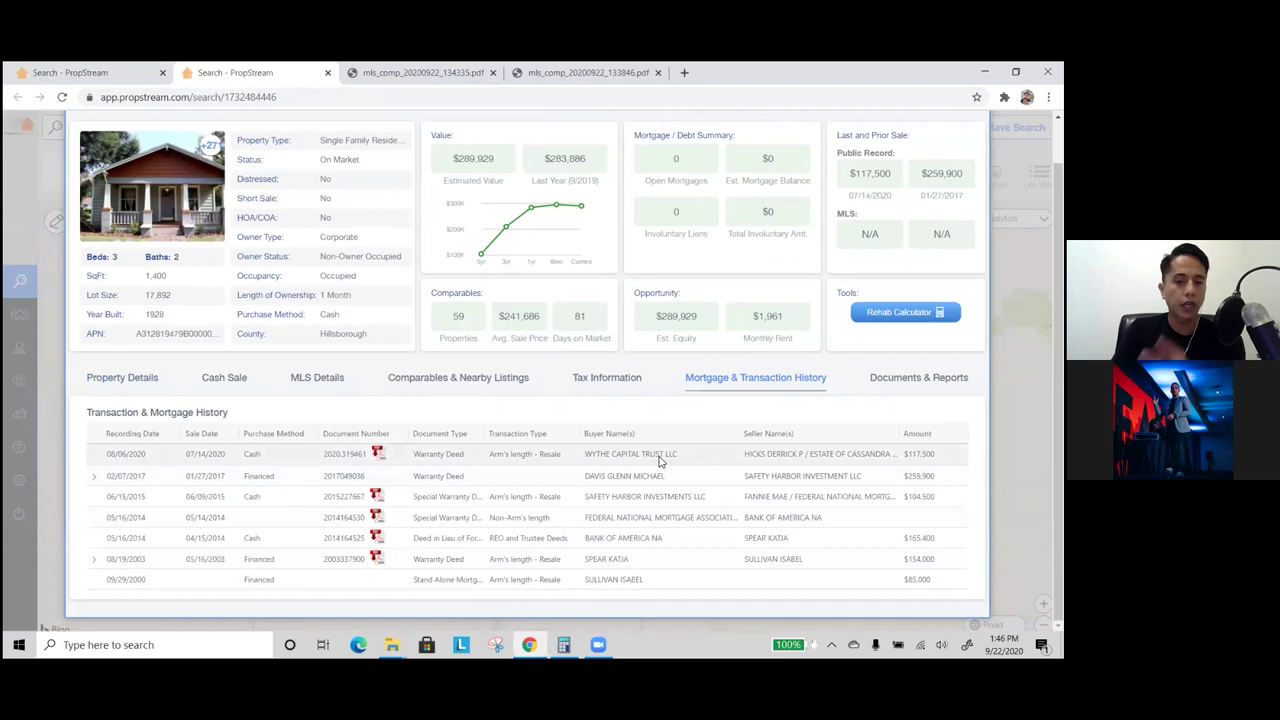
drag(688, 460, 639, 456)
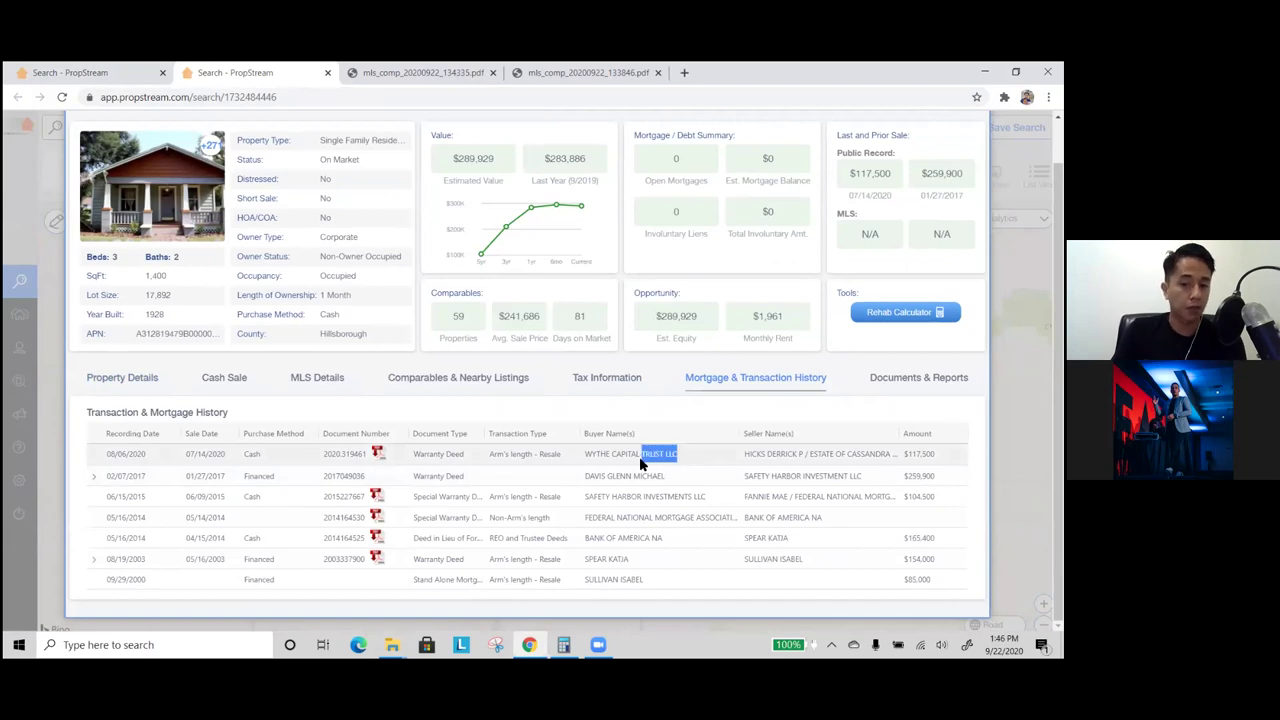
click(220, 380)
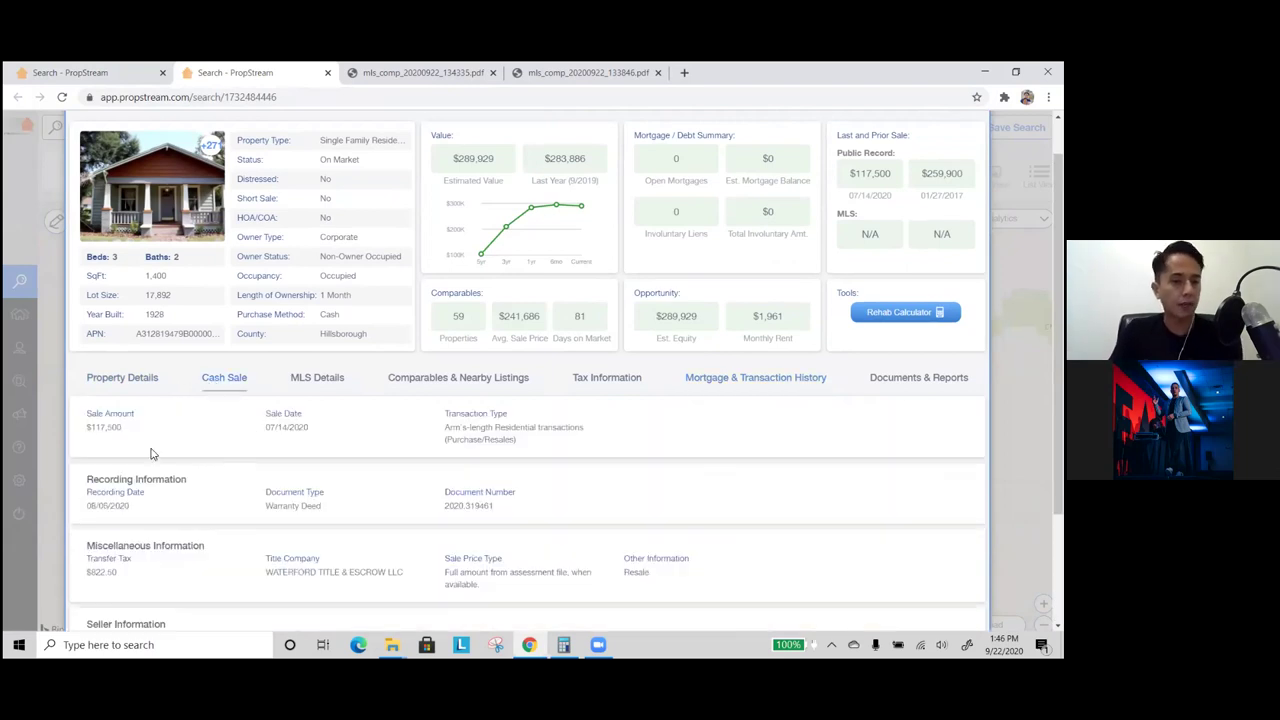
scroll(170, 454, down, 2)
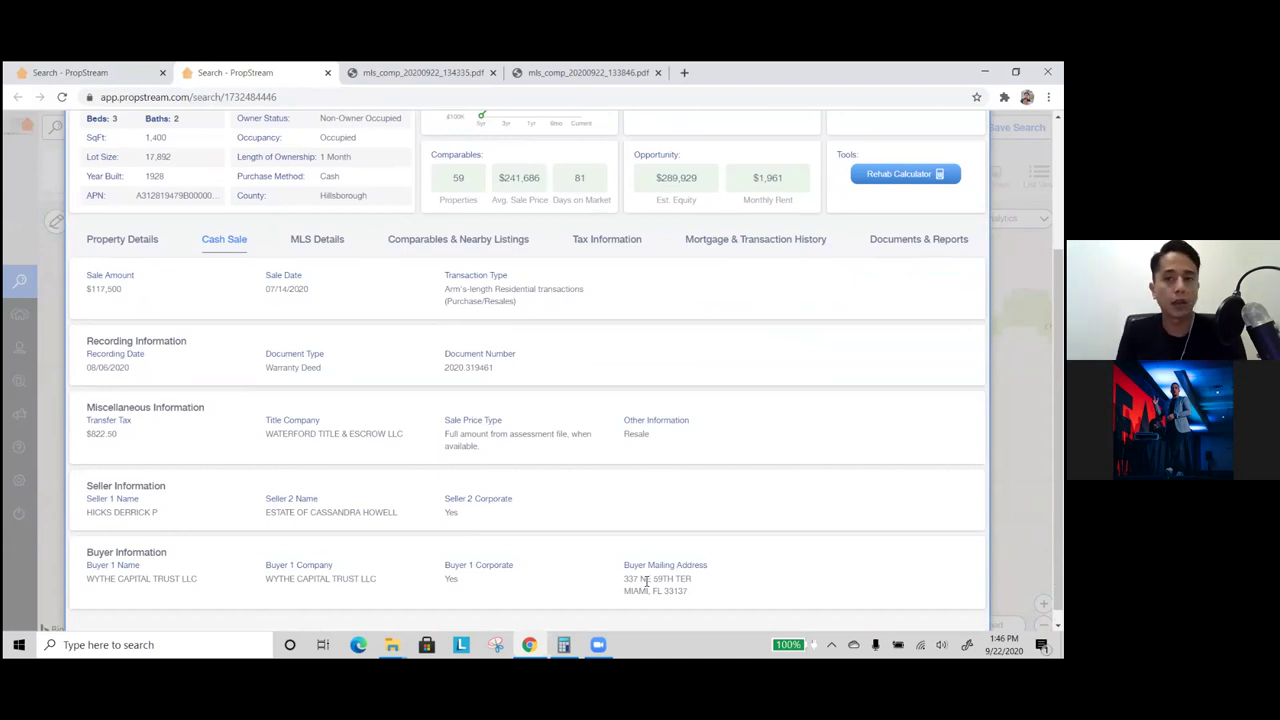
click(339, 249)
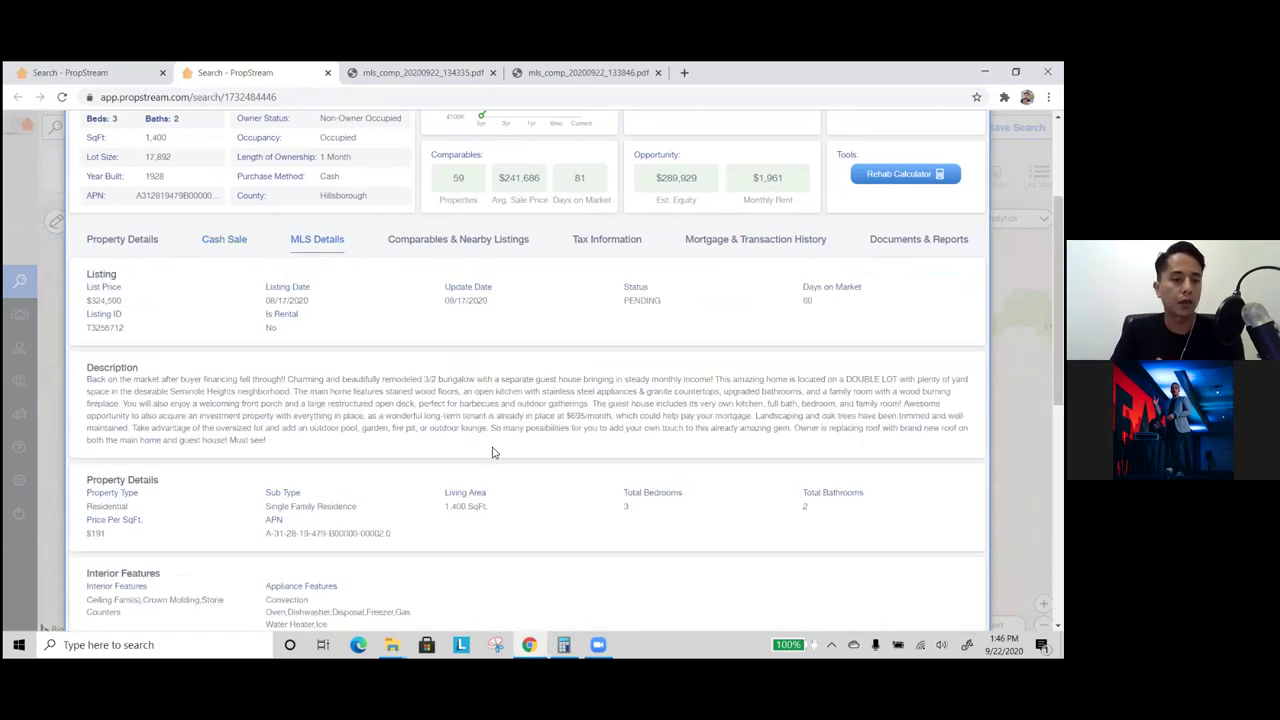
scroll(516, 455, down, 3)
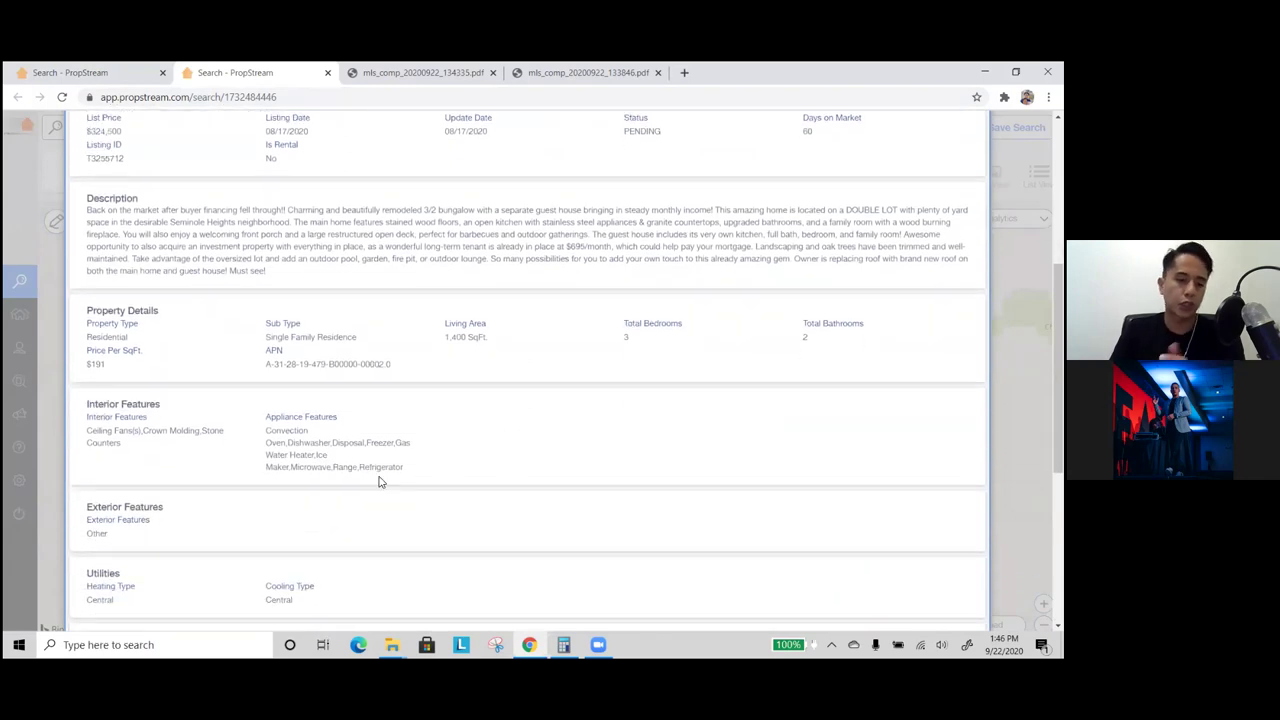
scroll(181, 566, down, 1)
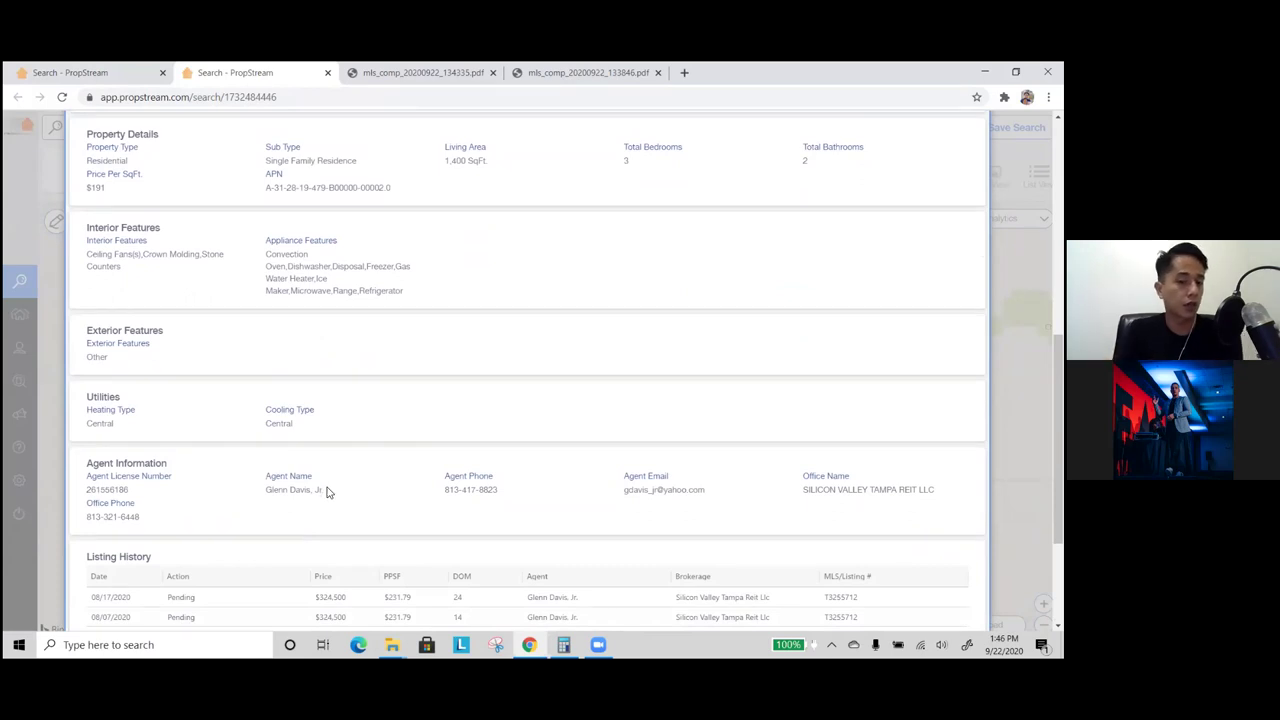
drag(324, 503, 271, 491)
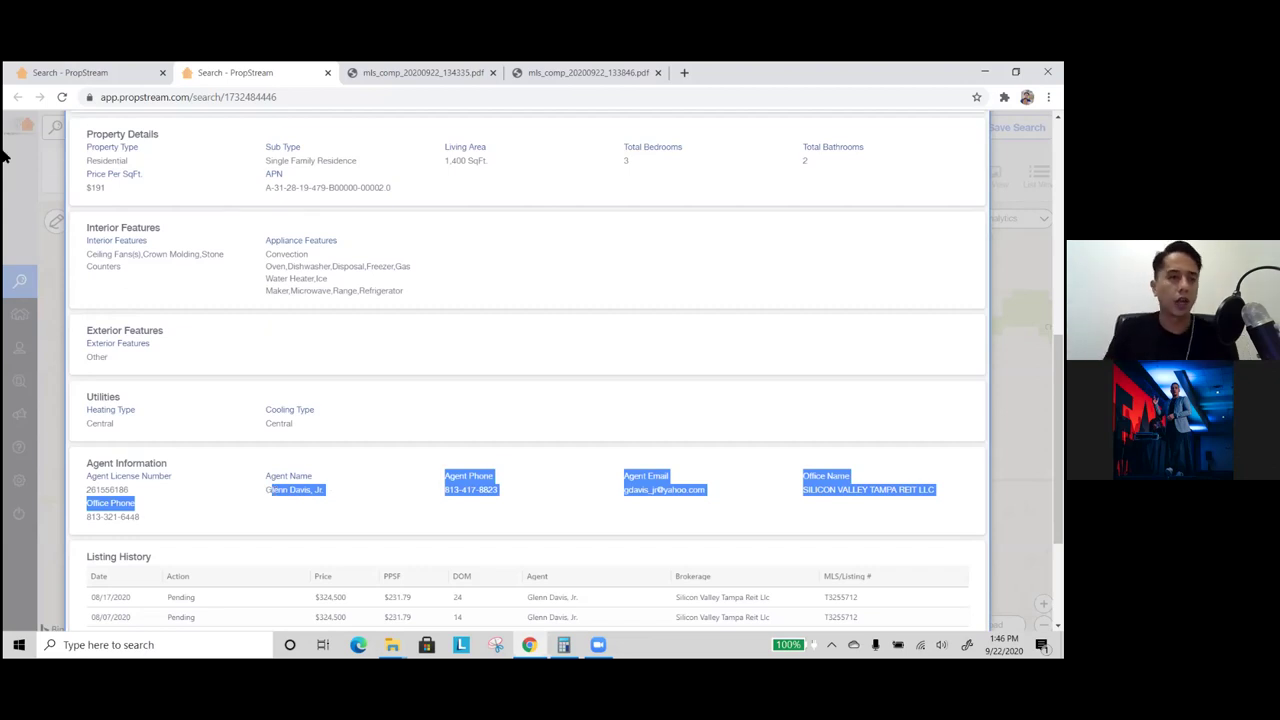
click(100, 72)
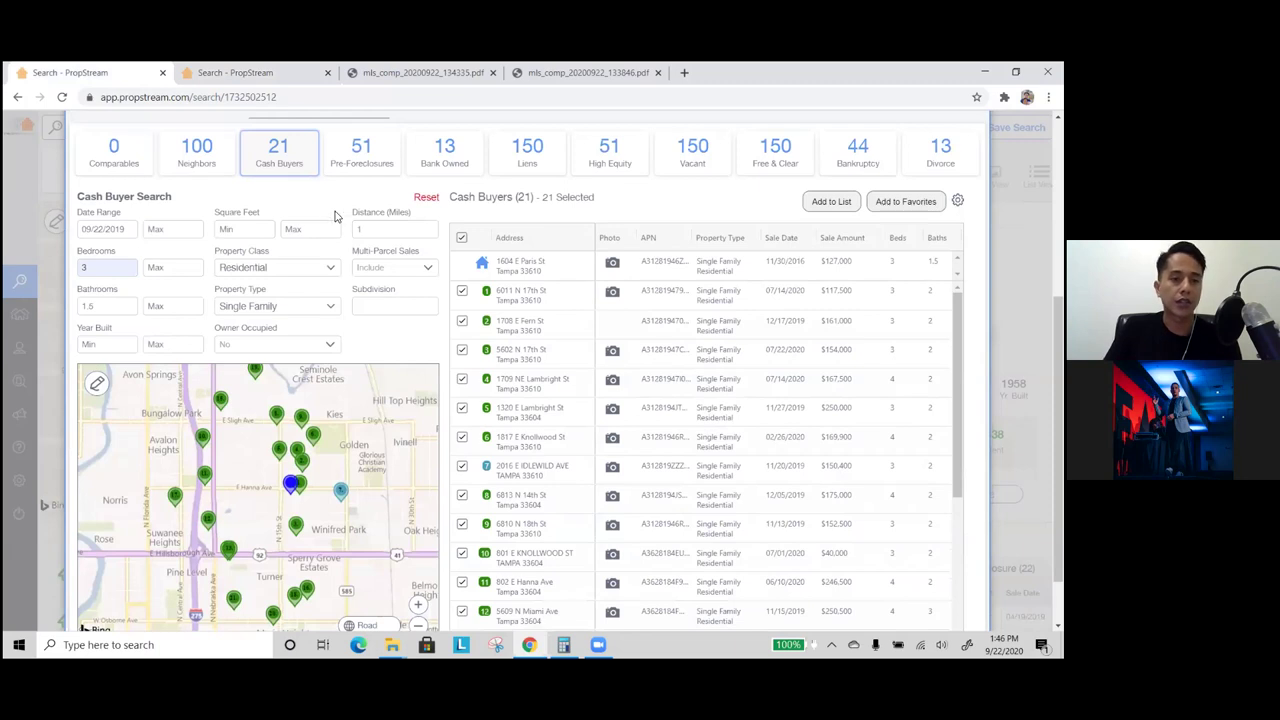
- Show comparables within a 1-mile distance, giving 8 cash-buyer sales averaging $131,675
click(133, 166)
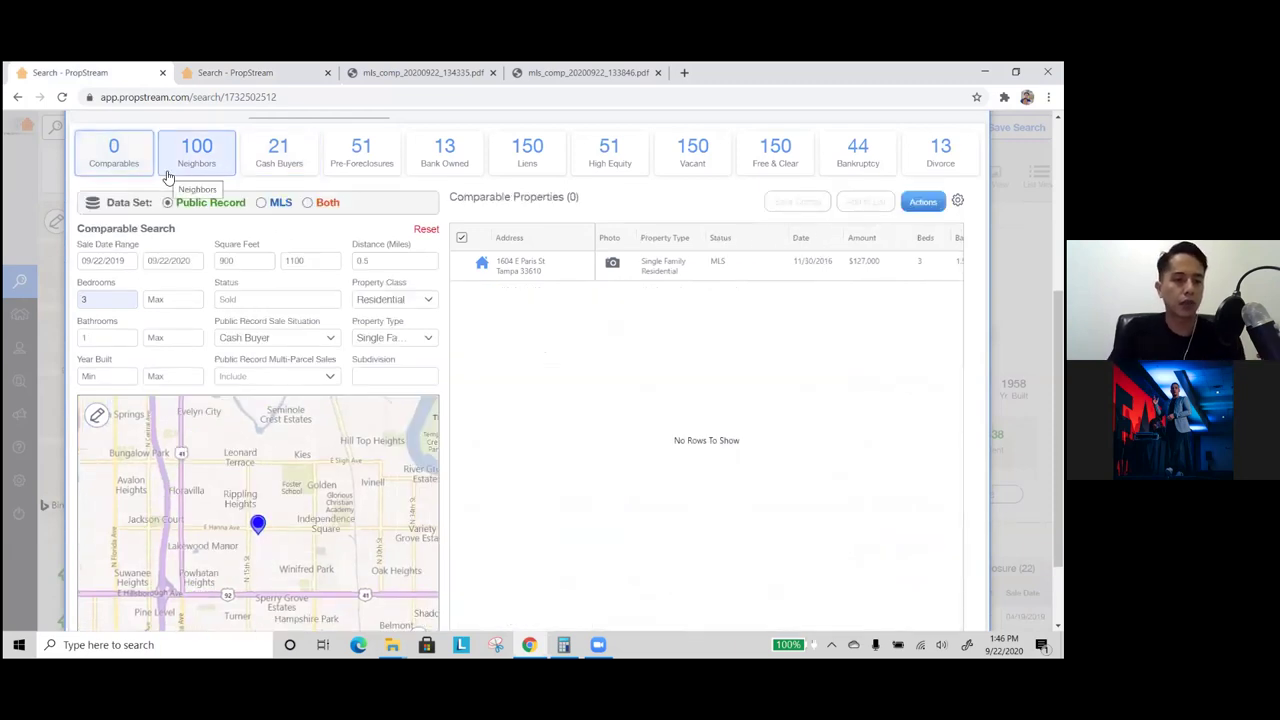
click(380, 264)
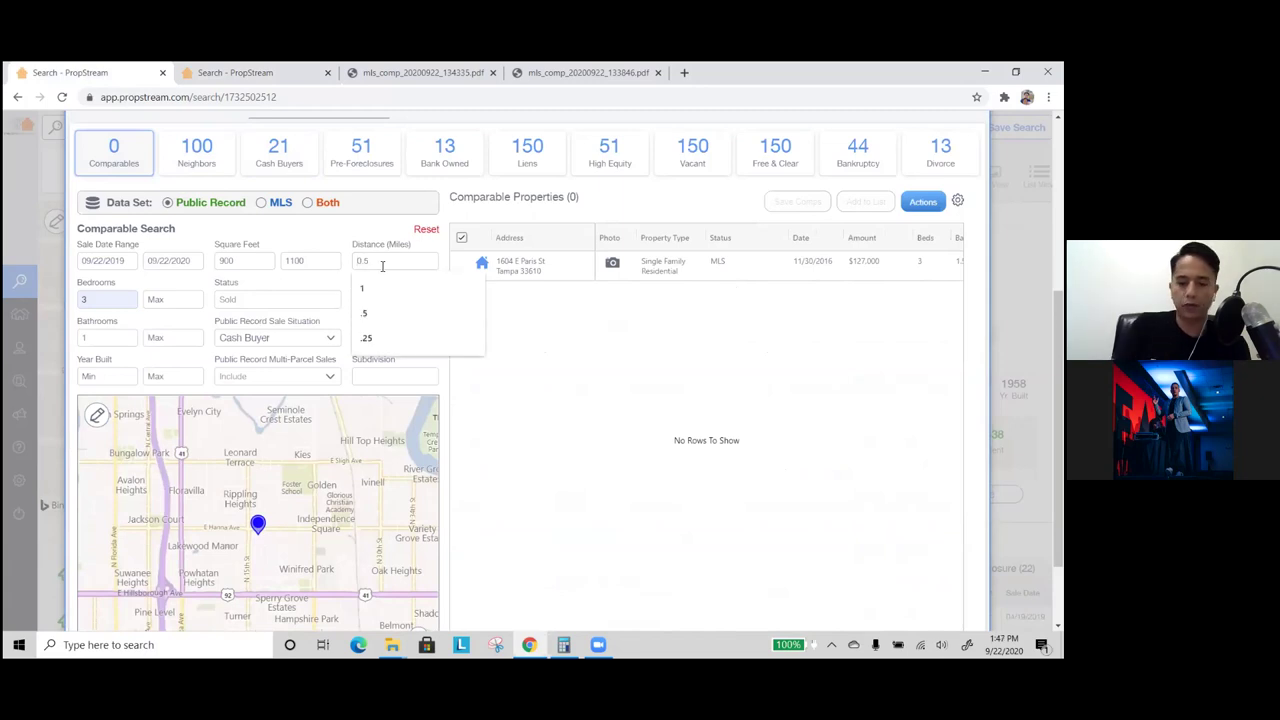
key(Down)
key(Return)
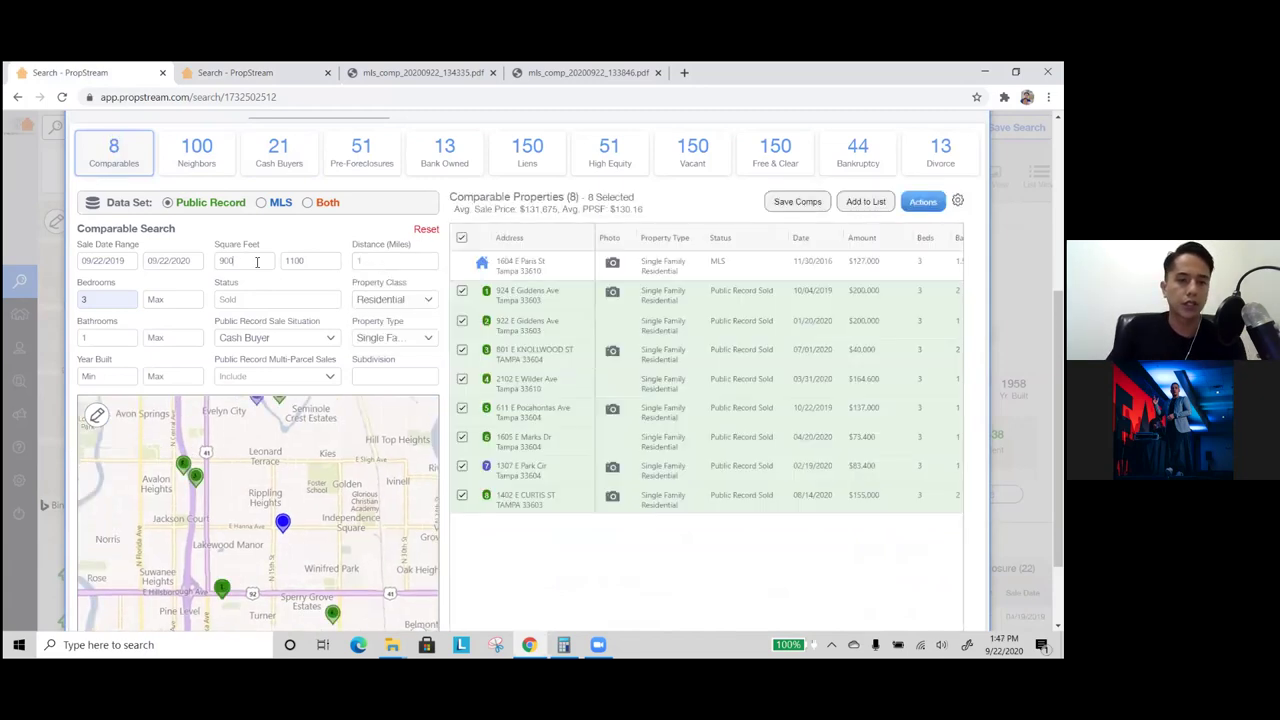
double_click(226, 261)
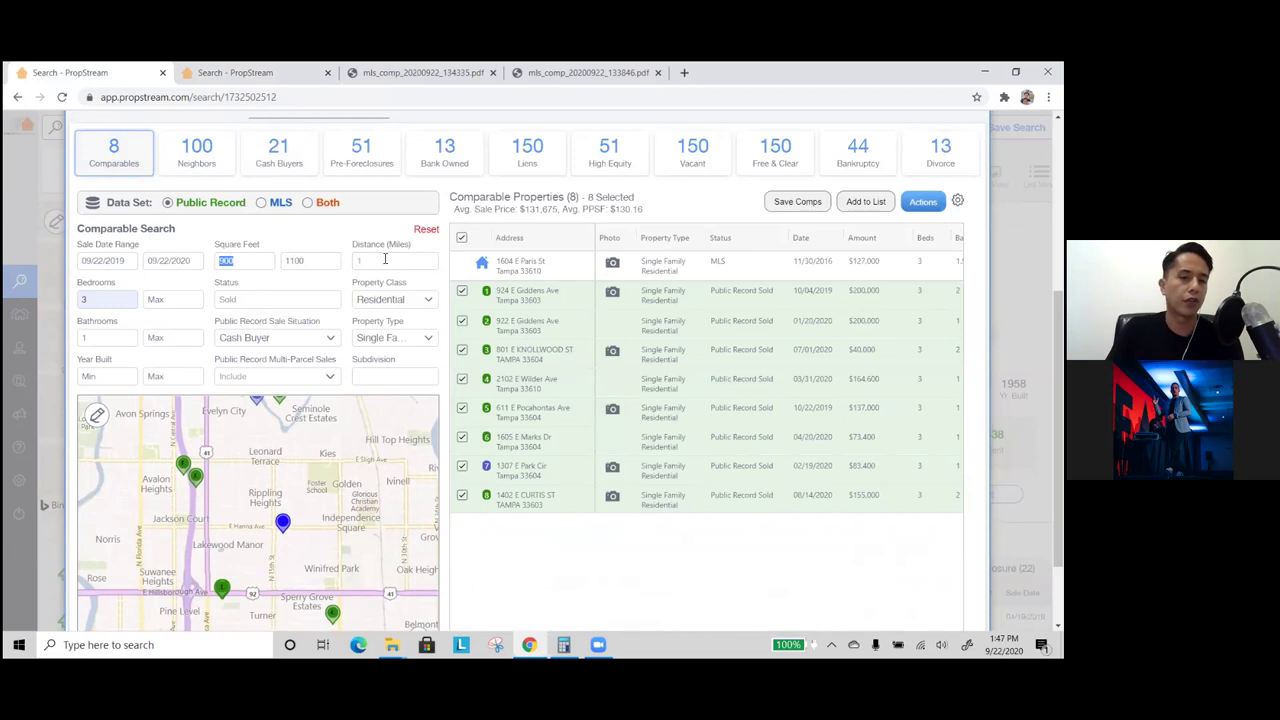
click(353, 245)
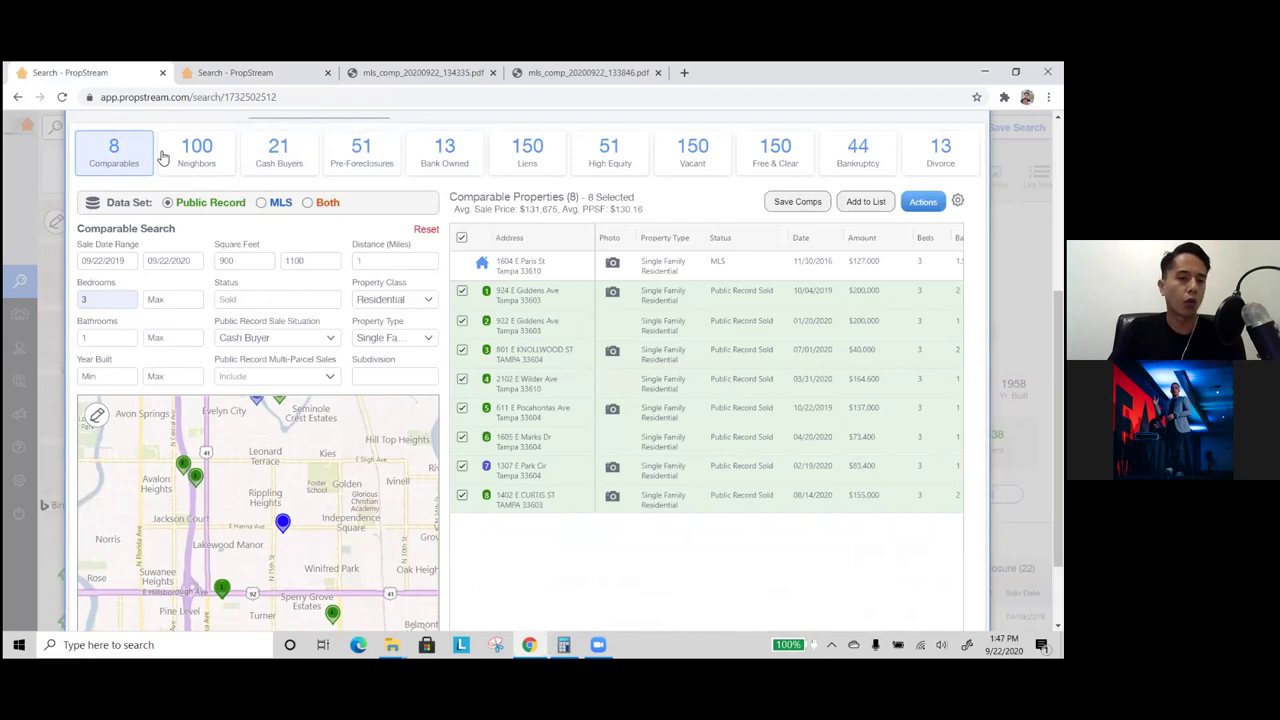
click(258, 347)
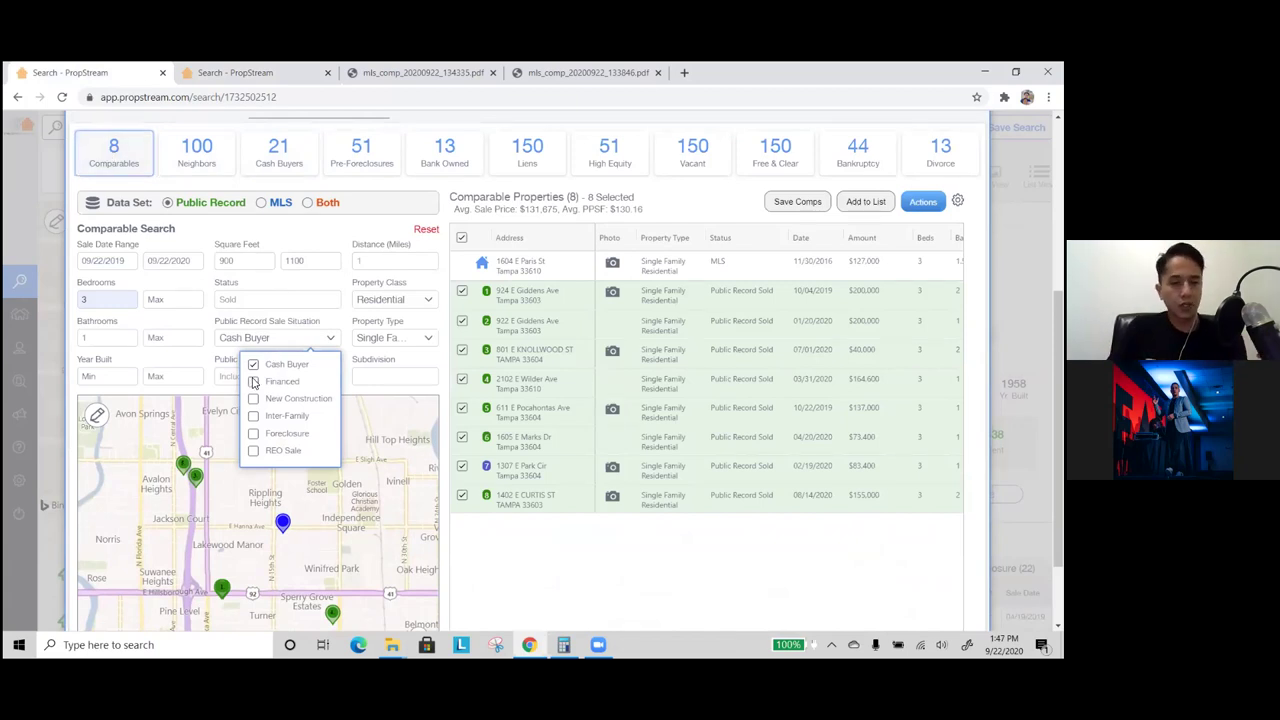
- Clear the Cash Buyer sale-situation restriction so comparables list 30 sales averaging $198,522
click(277, 369)
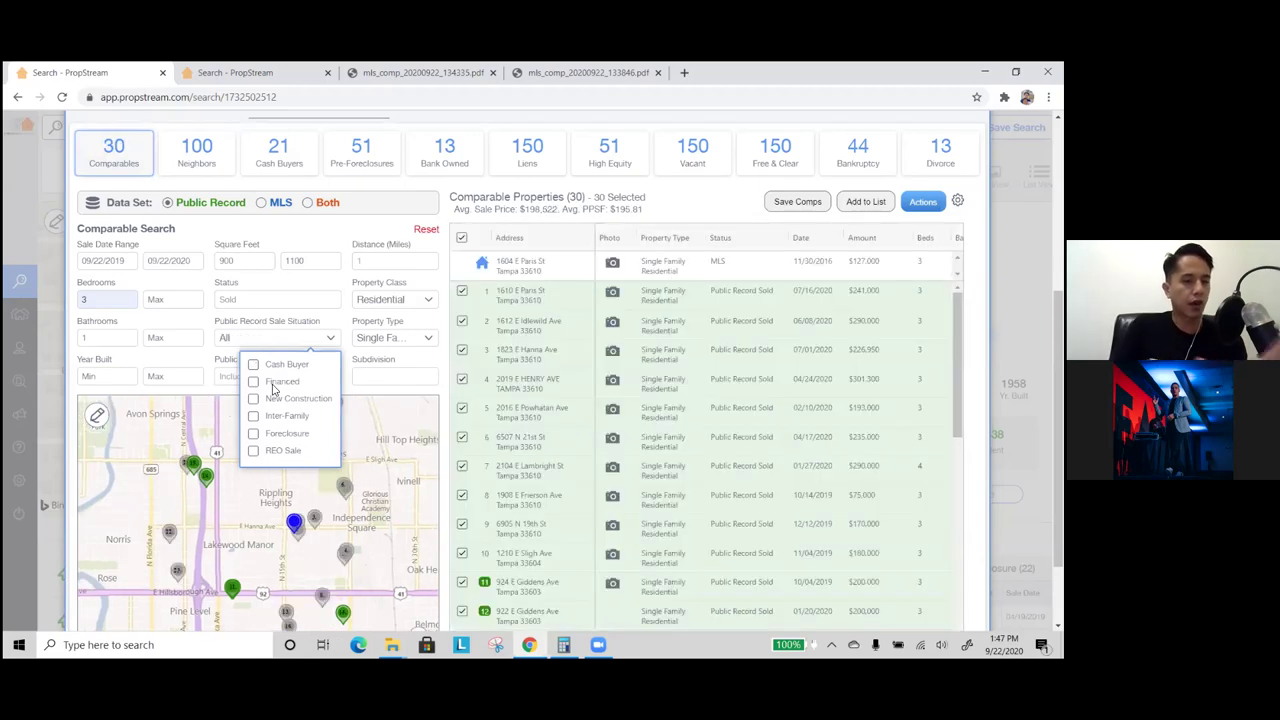
click(272, 384)
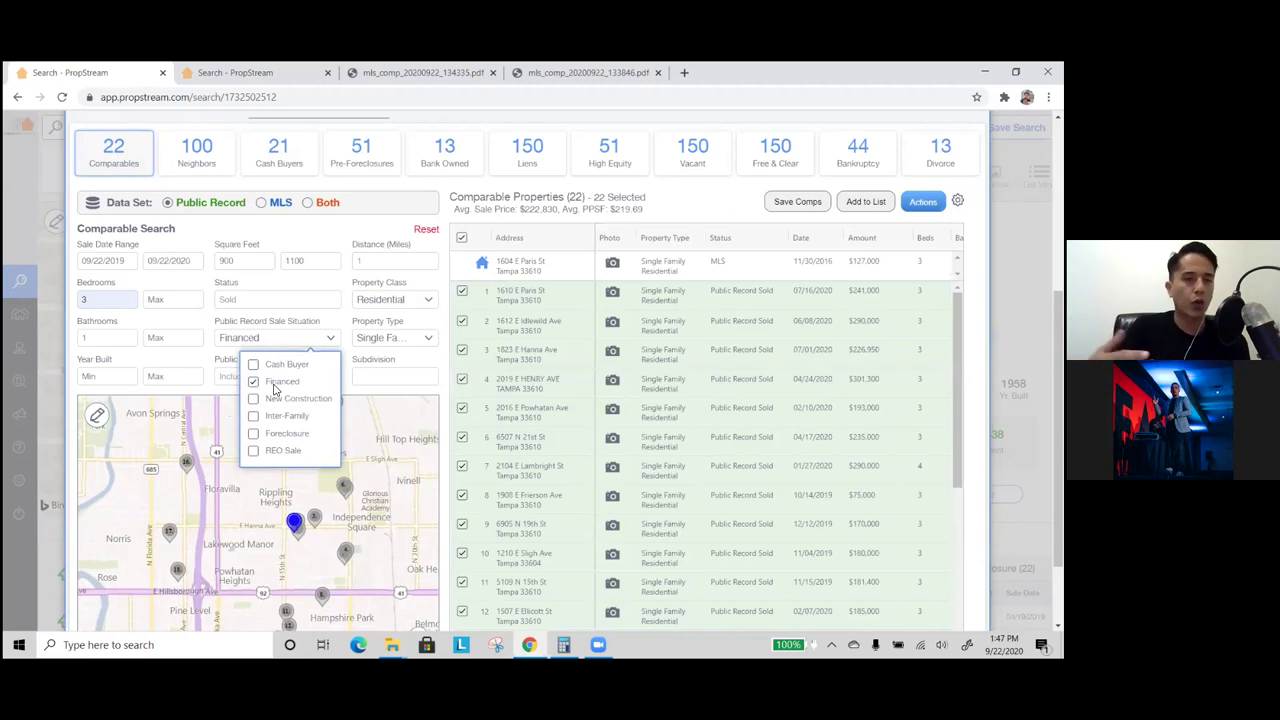
click(275, 388)
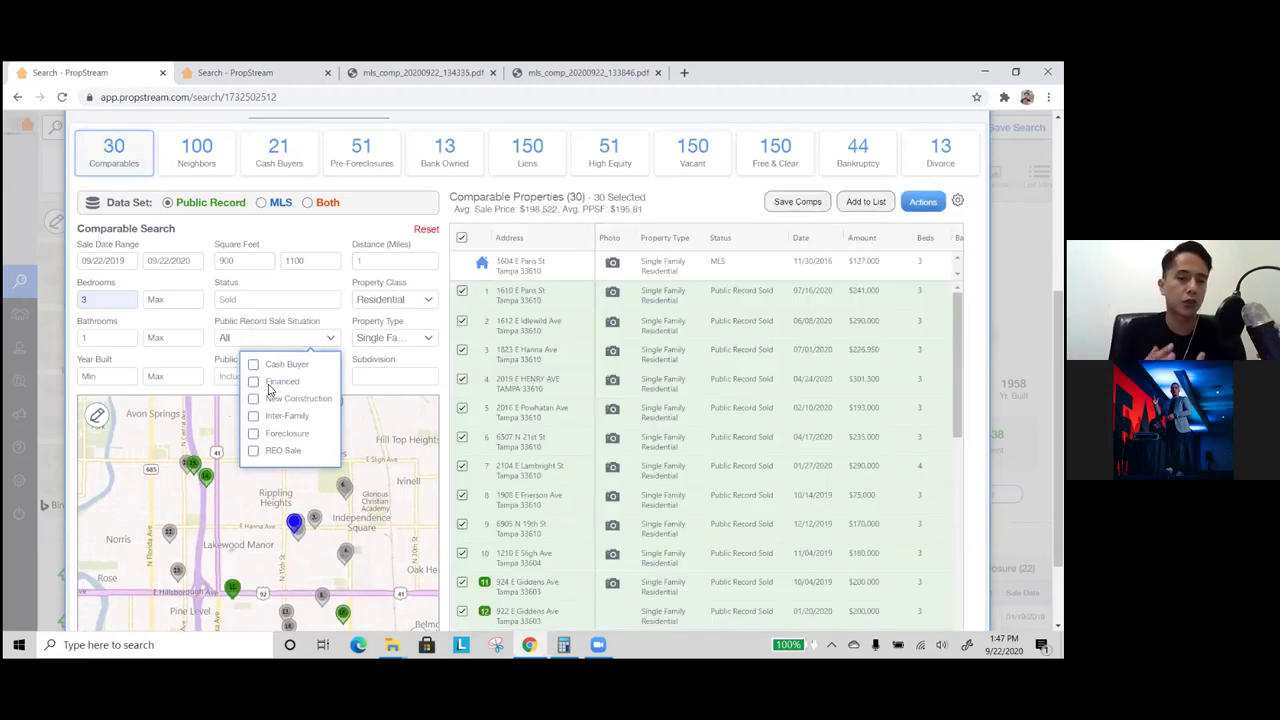
click(280, 150)
click(138, 152)
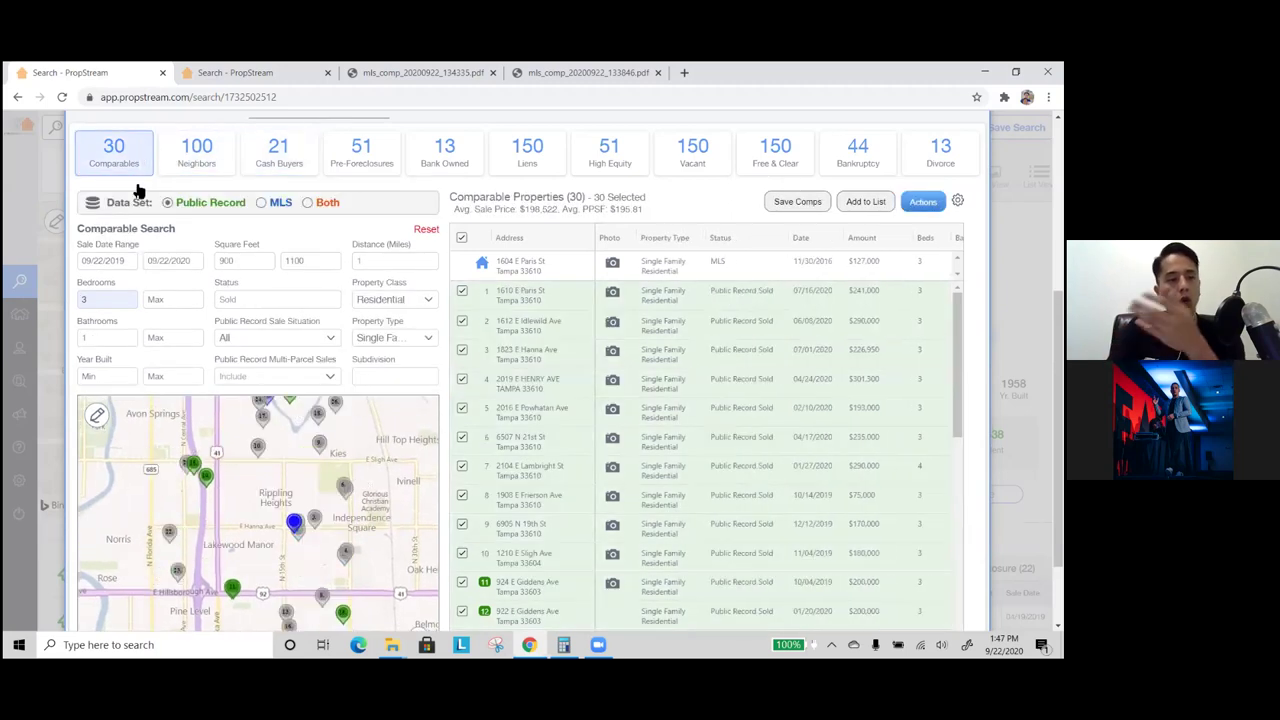
click(290, 341)
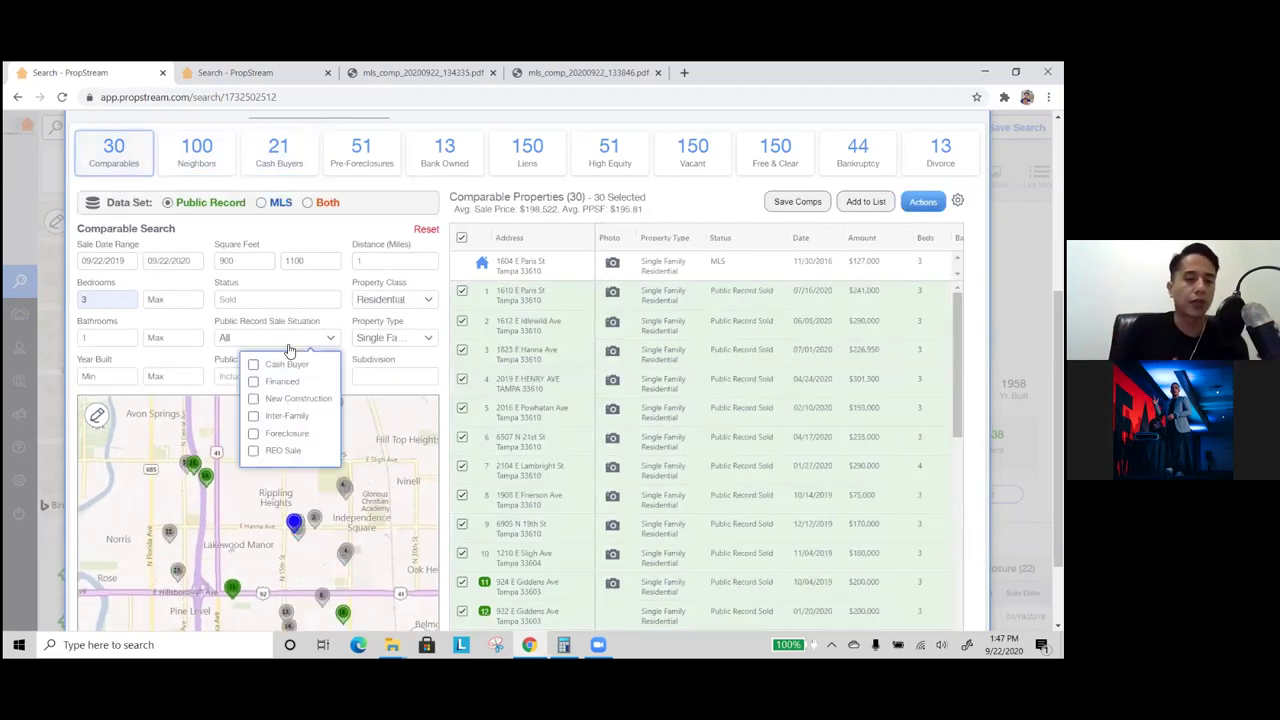
click(347, 279)
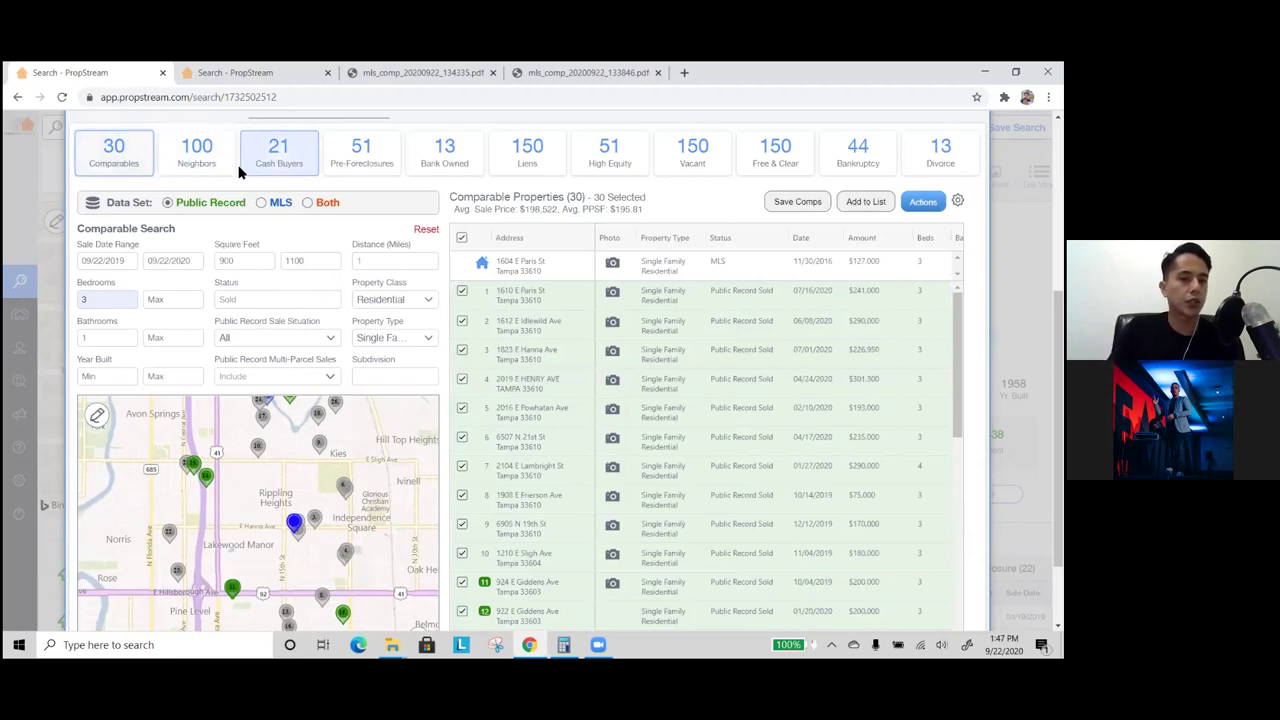
- Confirm the Cash Buyers search keeps Owner Occupied set to No
click(290, 166)
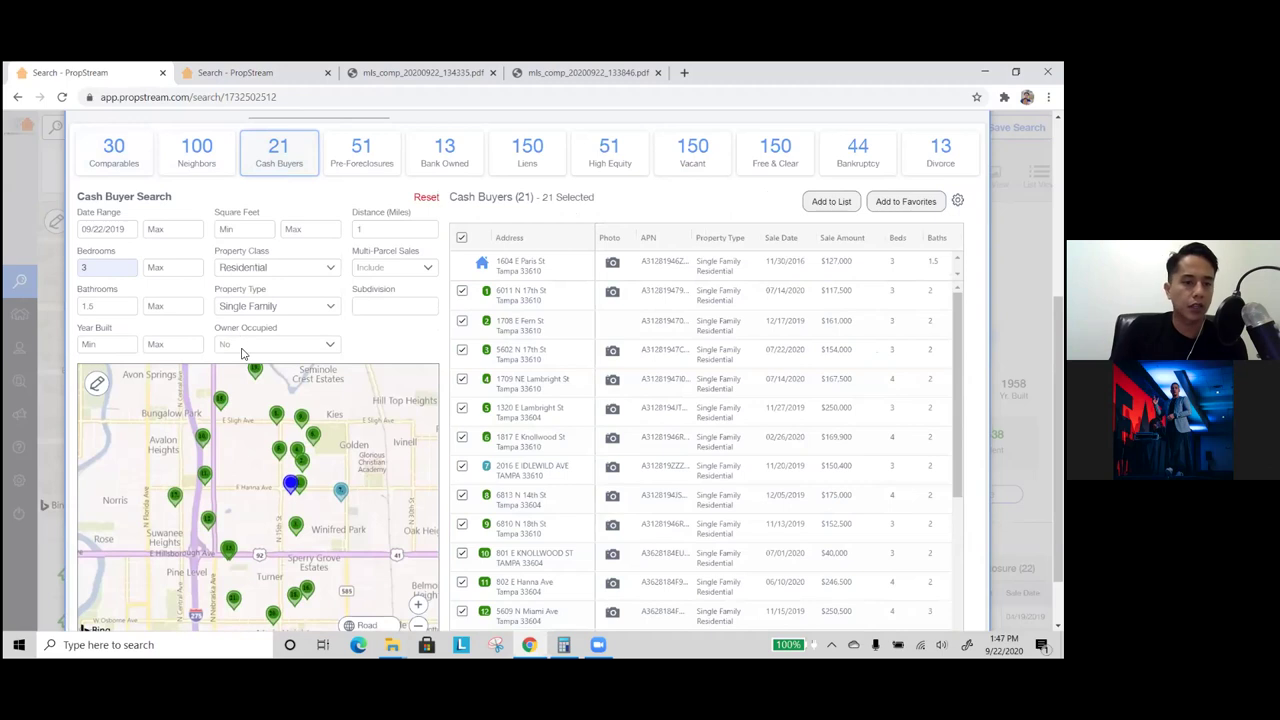
click(242, 349)
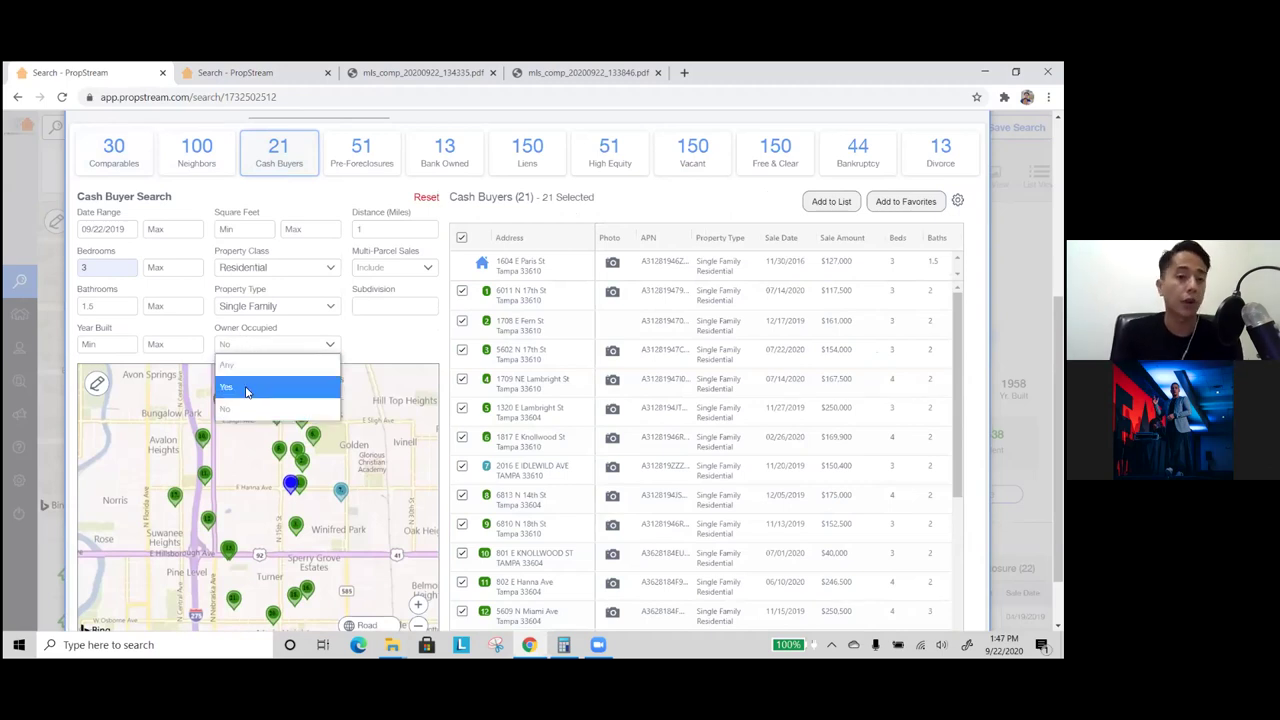
click(247, 389)
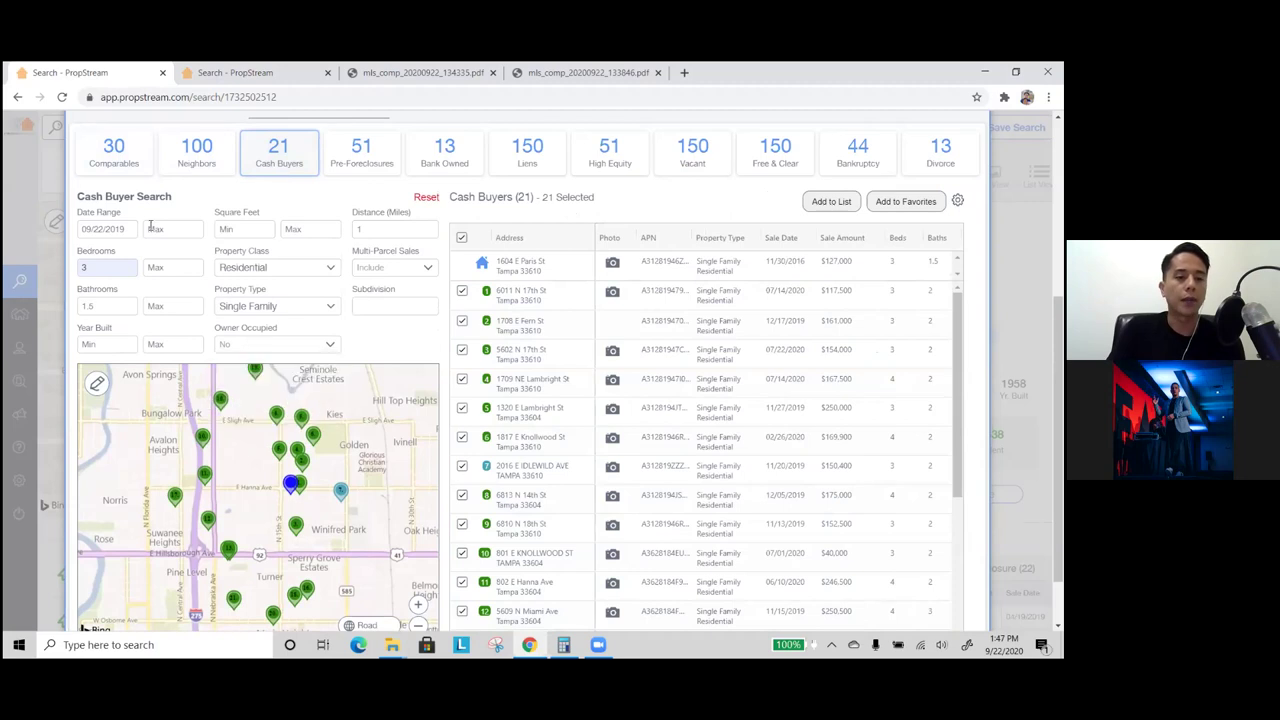
- Limit comparables to Cash Buyer sales again, listing 8 averaging $131,675
click(112, 166)
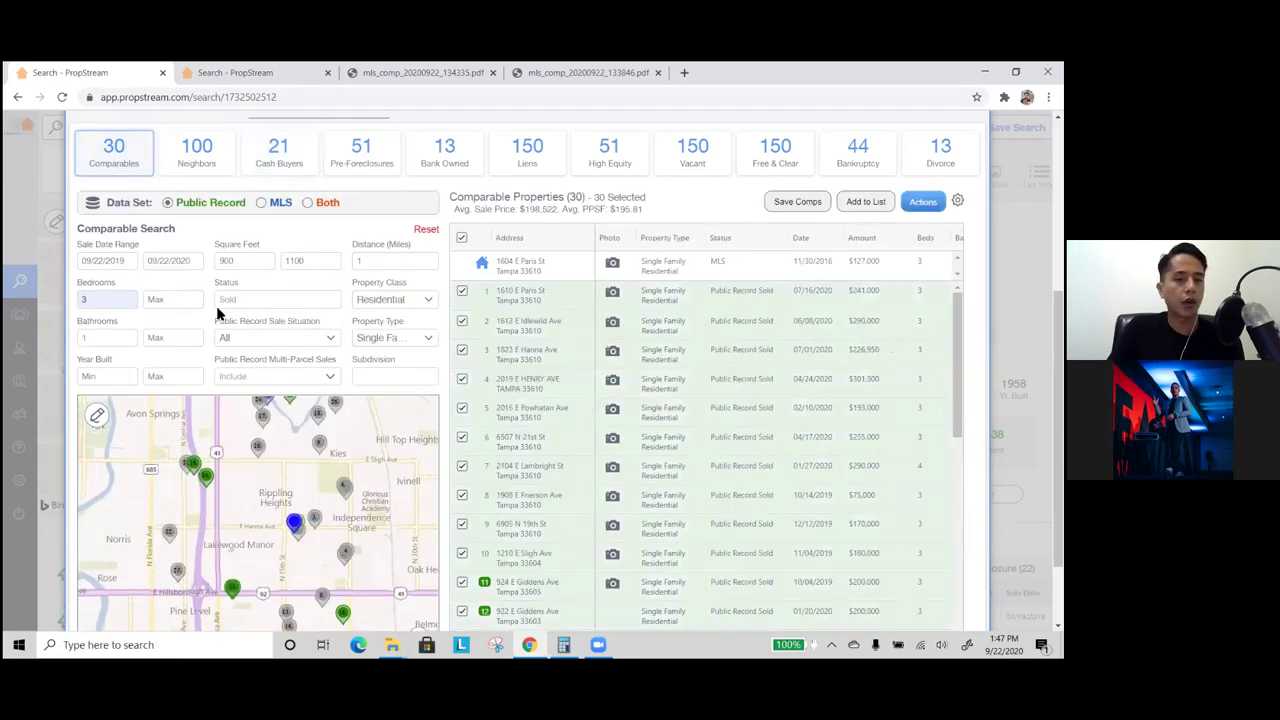
click(272, 340)
click(283, 364)
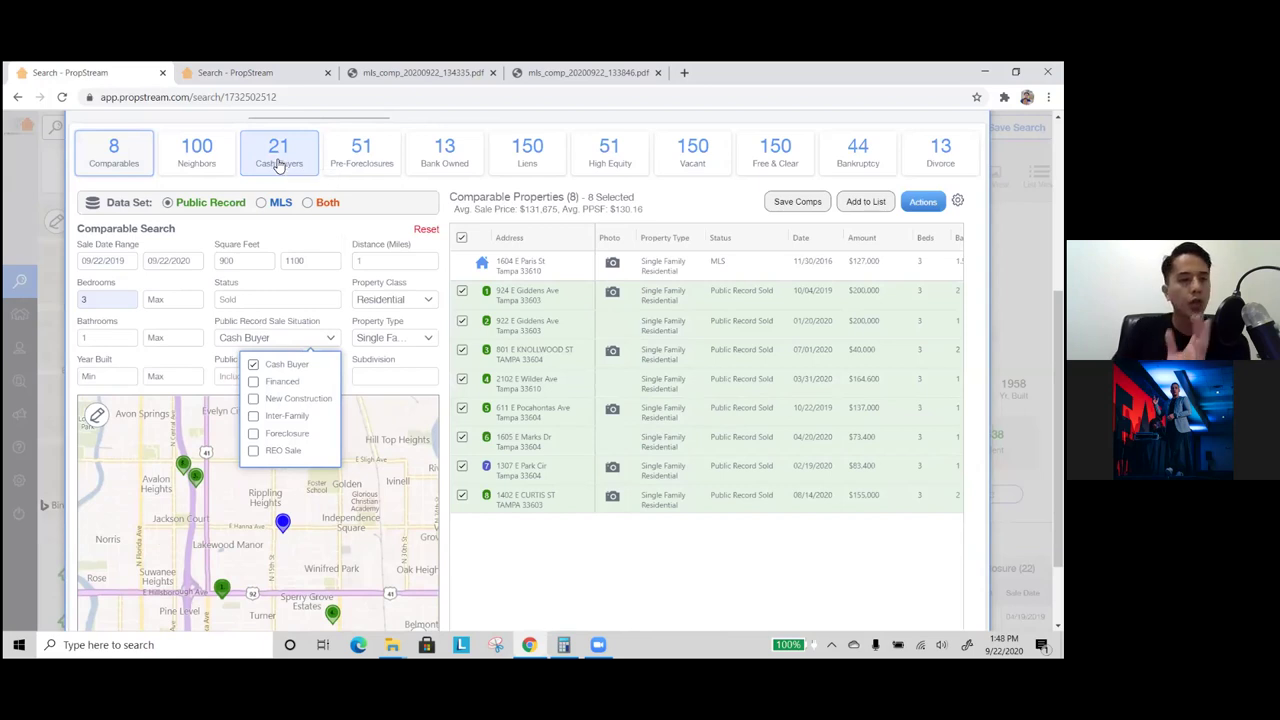
click(278, 160)
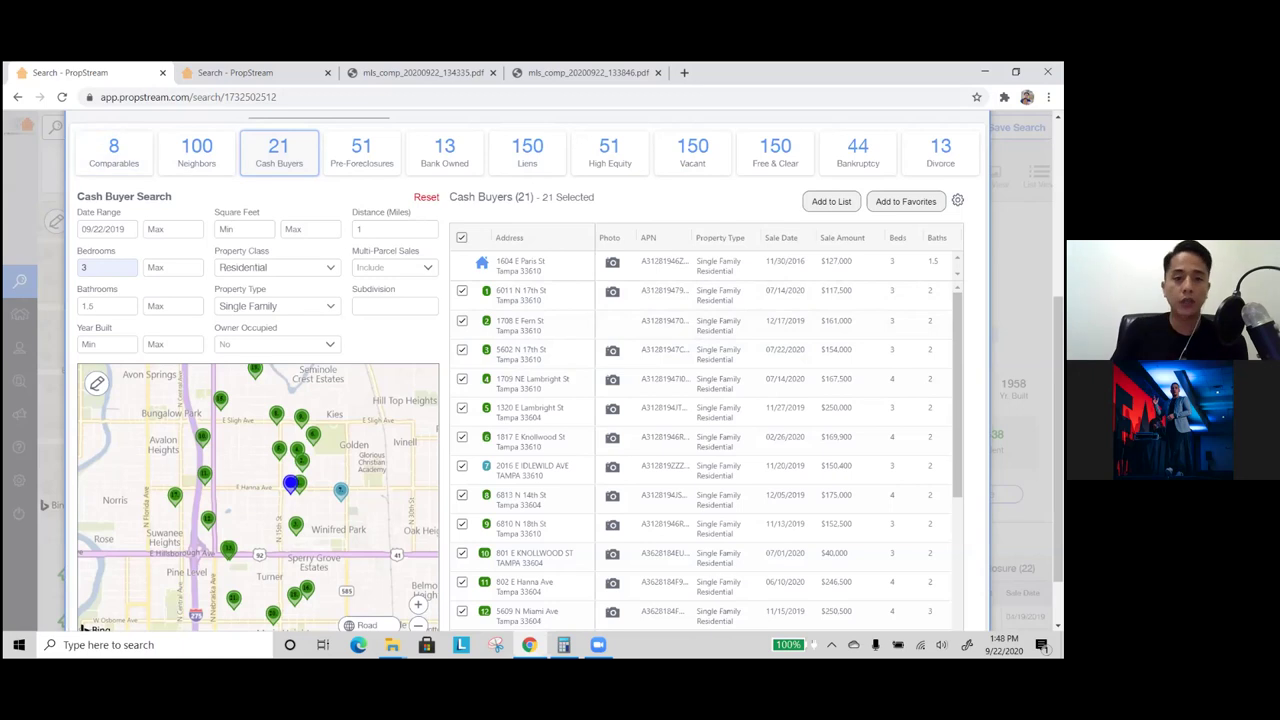
scroll(470, 222, up, 3)
drag(245, 146, 213, 146)
key(ctrl+c)
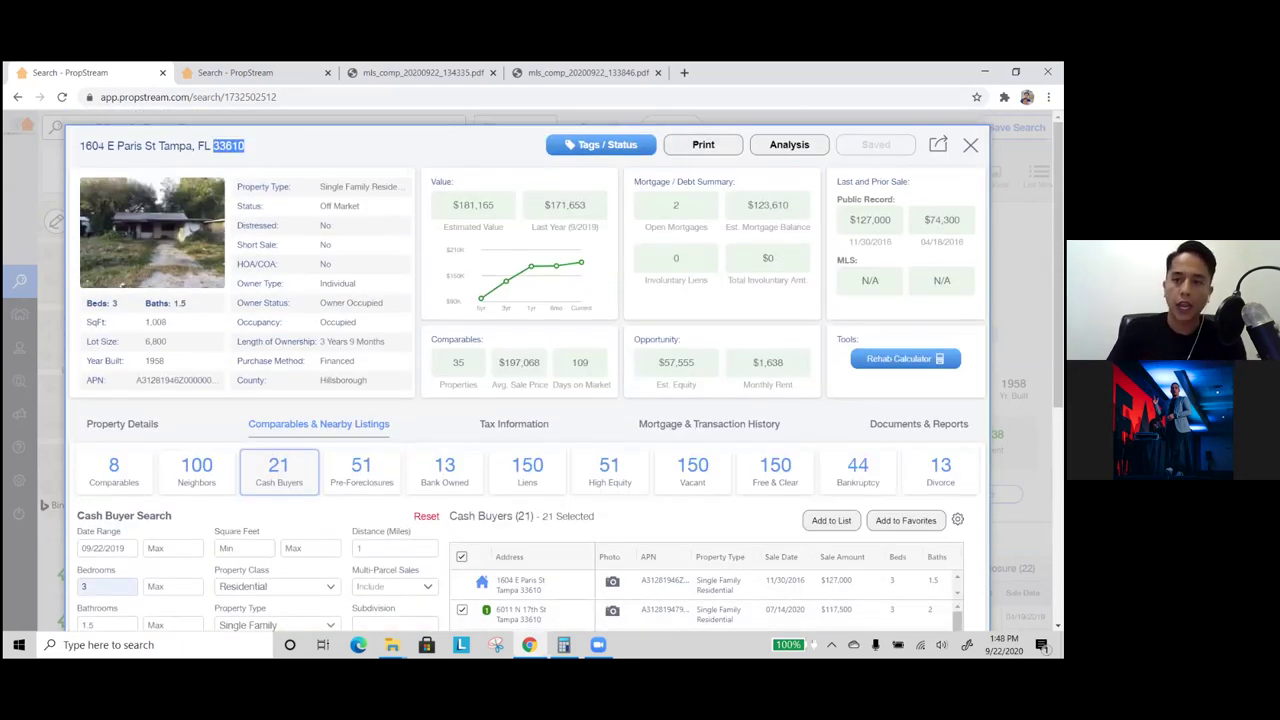
- Close the property view and search ZIP 33610, FL, showing its MLS listings
click(582, 127)
click(599, 127)
click(294, 128)
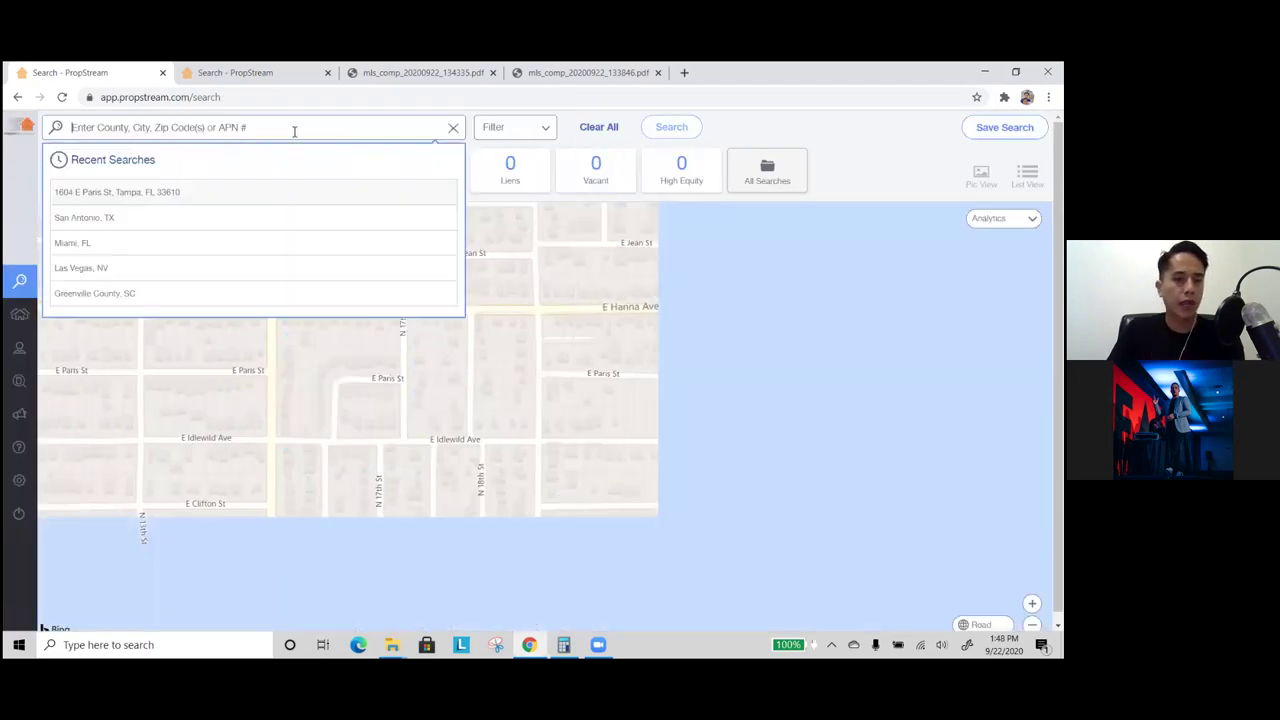
key(ctrl+v)
click(188, 195)
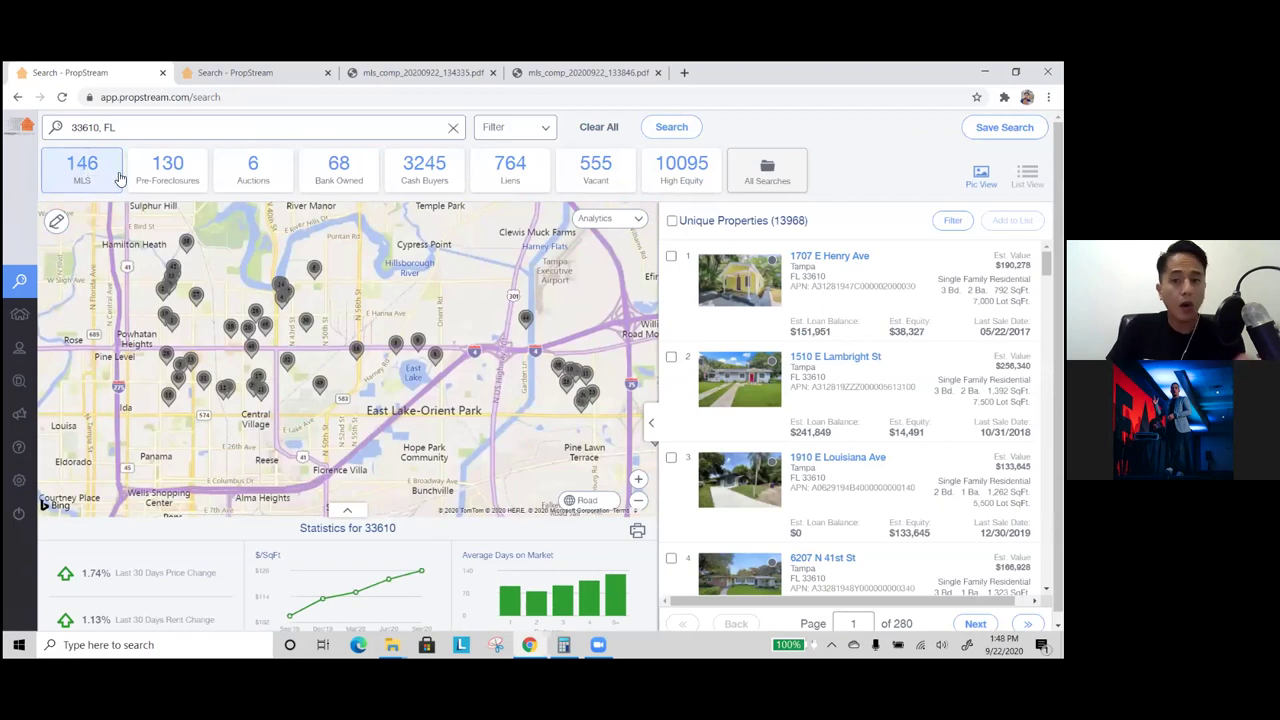
click(168, 170)
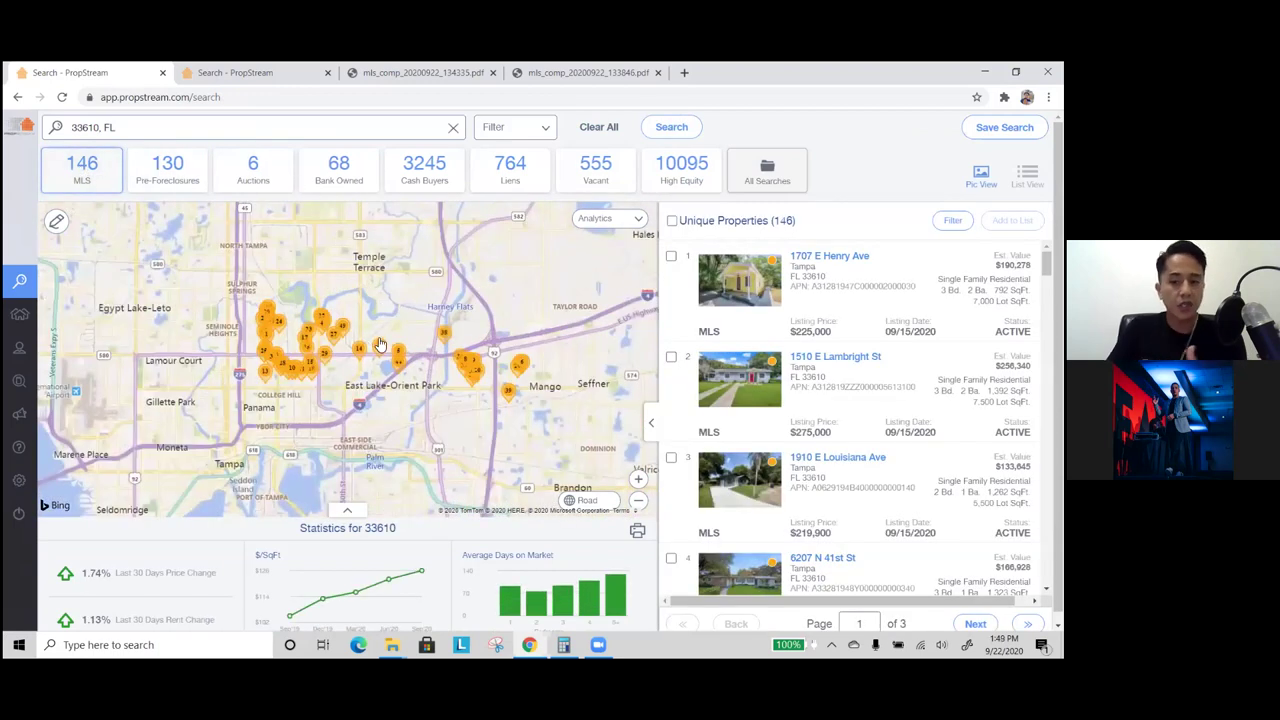
- Cap the MLS Listing Amount at a $10,000 maximum
click(502, 137)
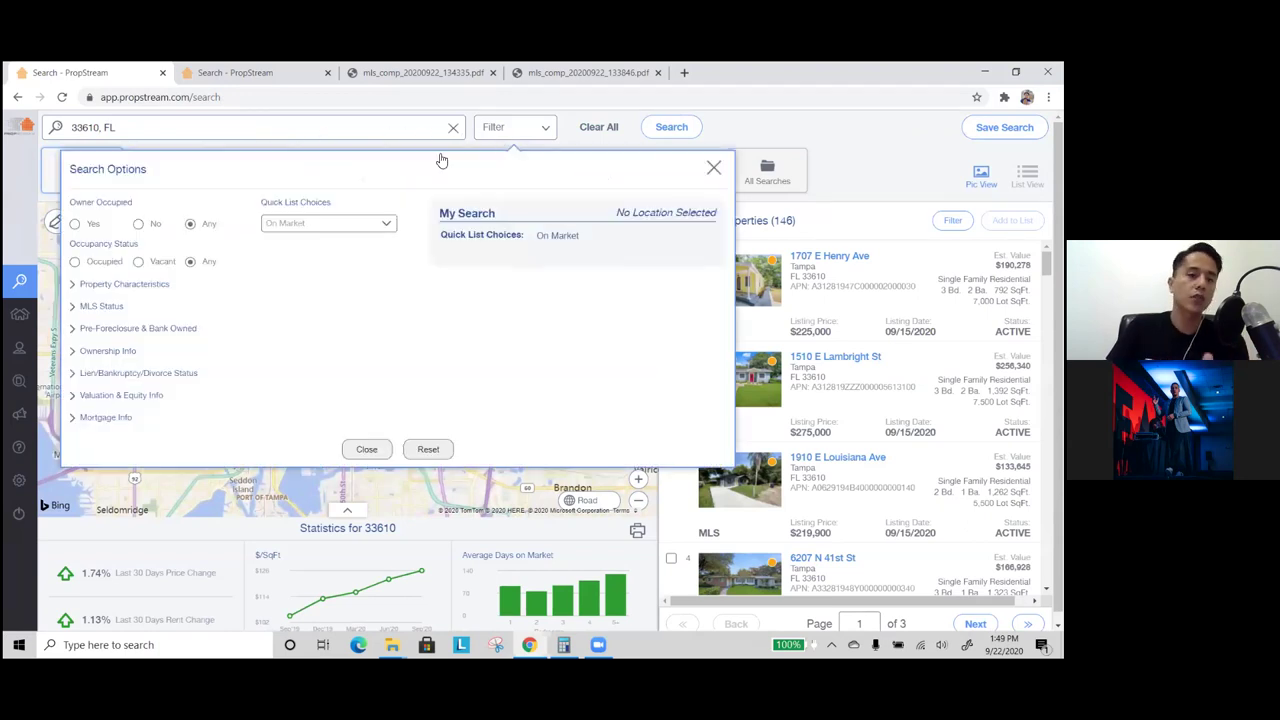
click(112, 307)
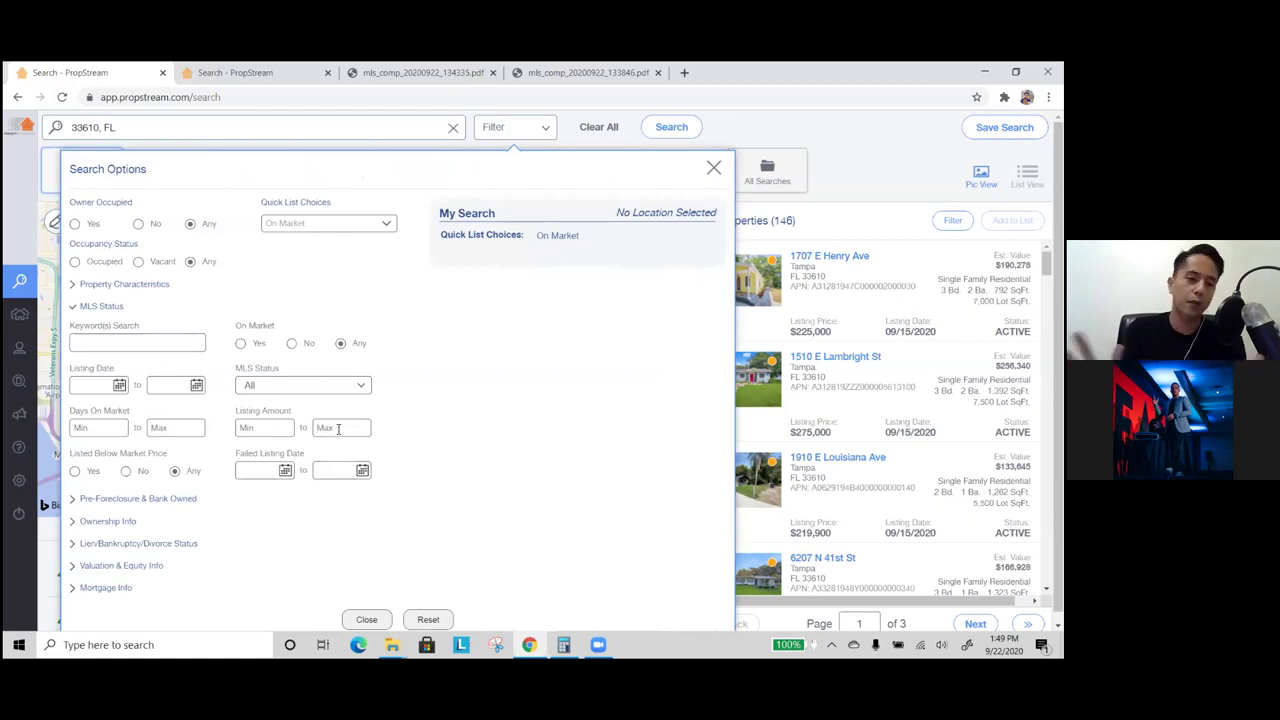
click(338, 428)
text(100000)
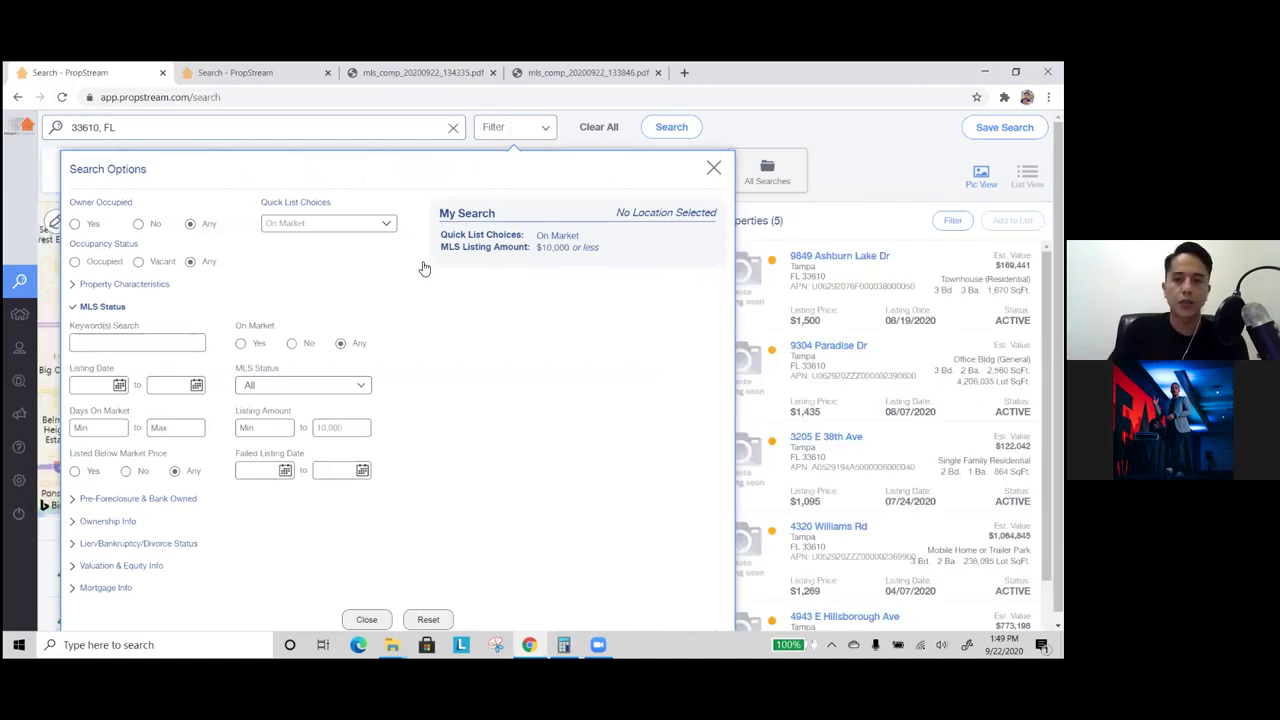
- Review the five 33610 MLS rentals, noting the $1,500 and $1,435 listing prices
click(590, 145)
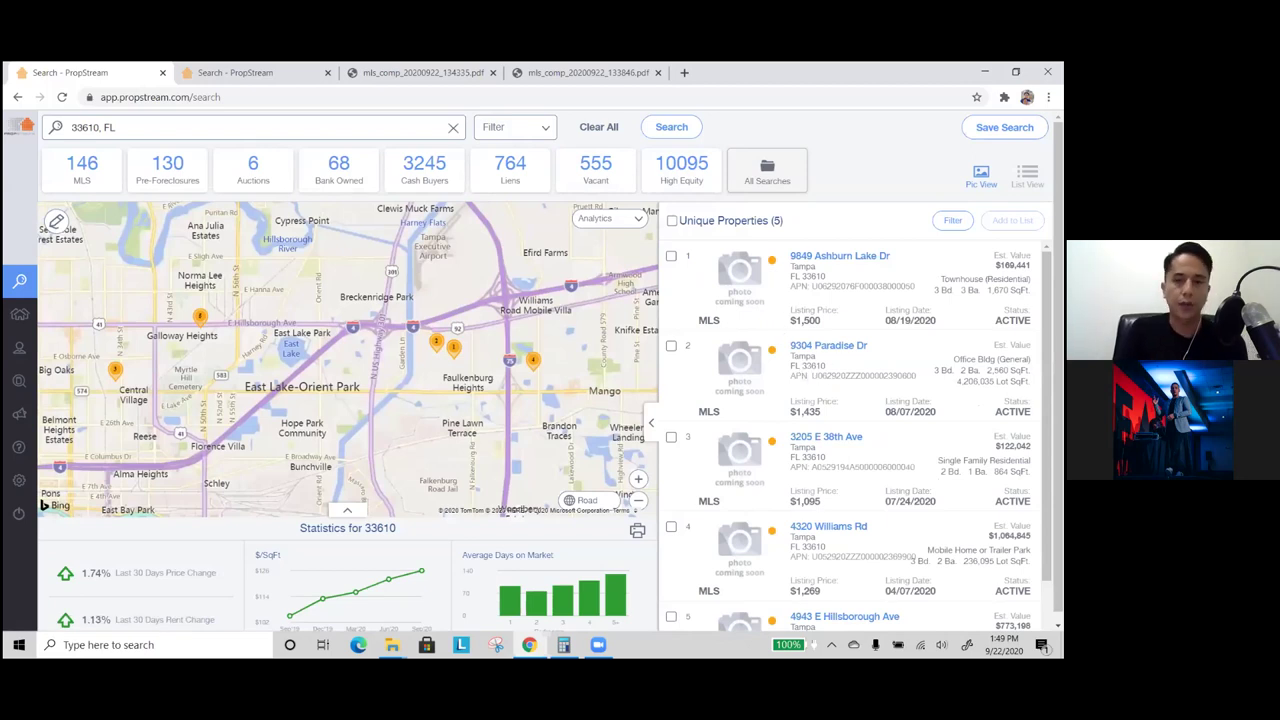
scroll(855, 435, down, 1)
scroll(855, 435, up, 1)
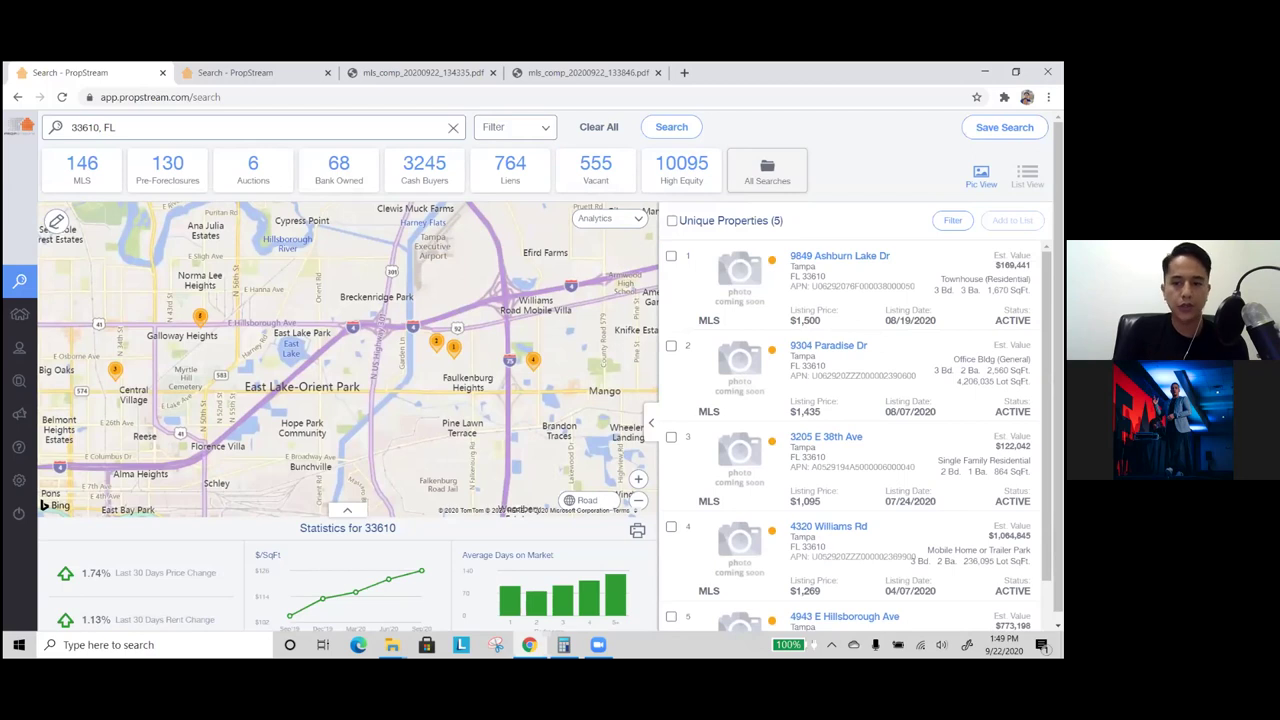
scroll(855, 435, down, 2)
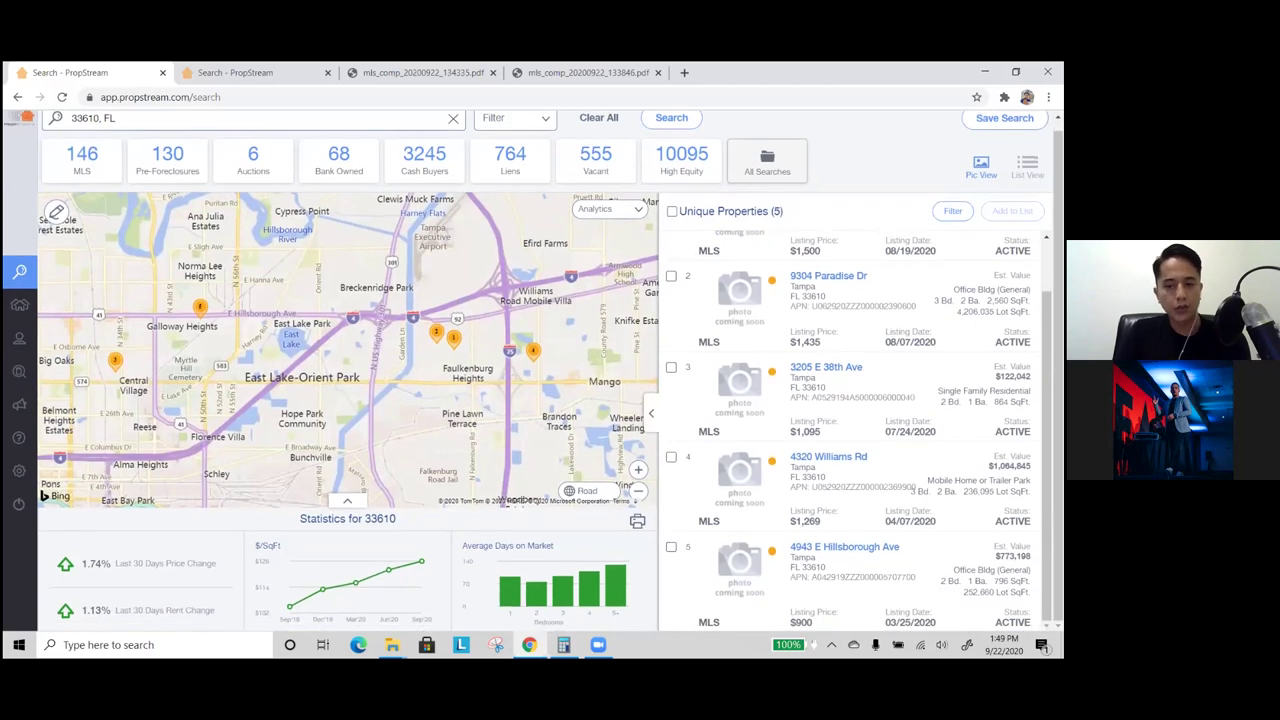
scroll(830, 317, up, 1)
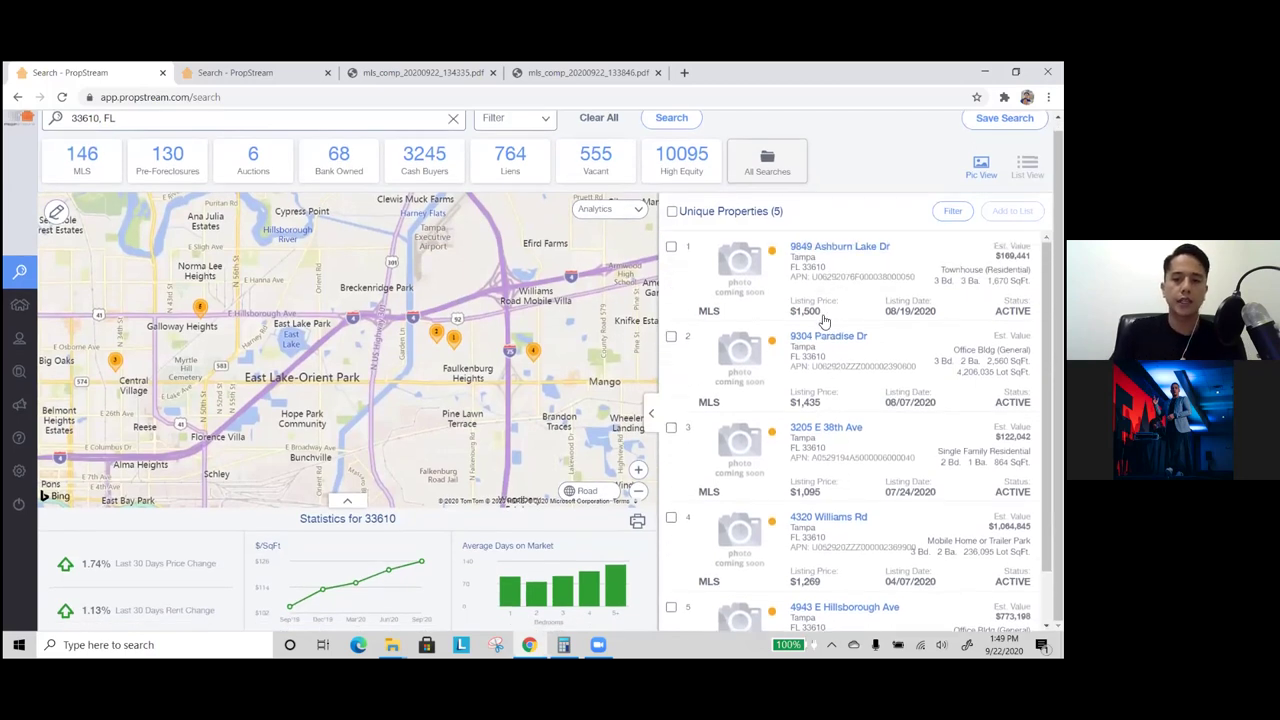
drag(821, 312, 797, 313)
drag(824, 404, 795, 400)
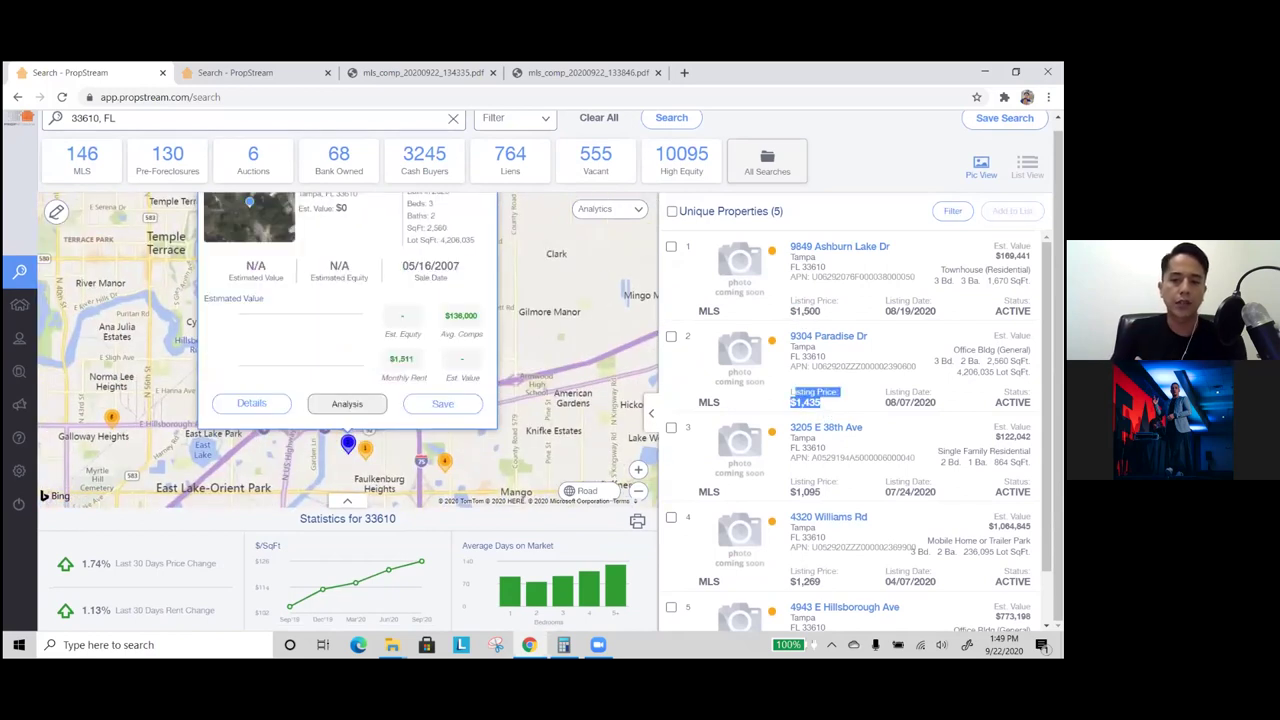
scroll(723, 455, down, 1)
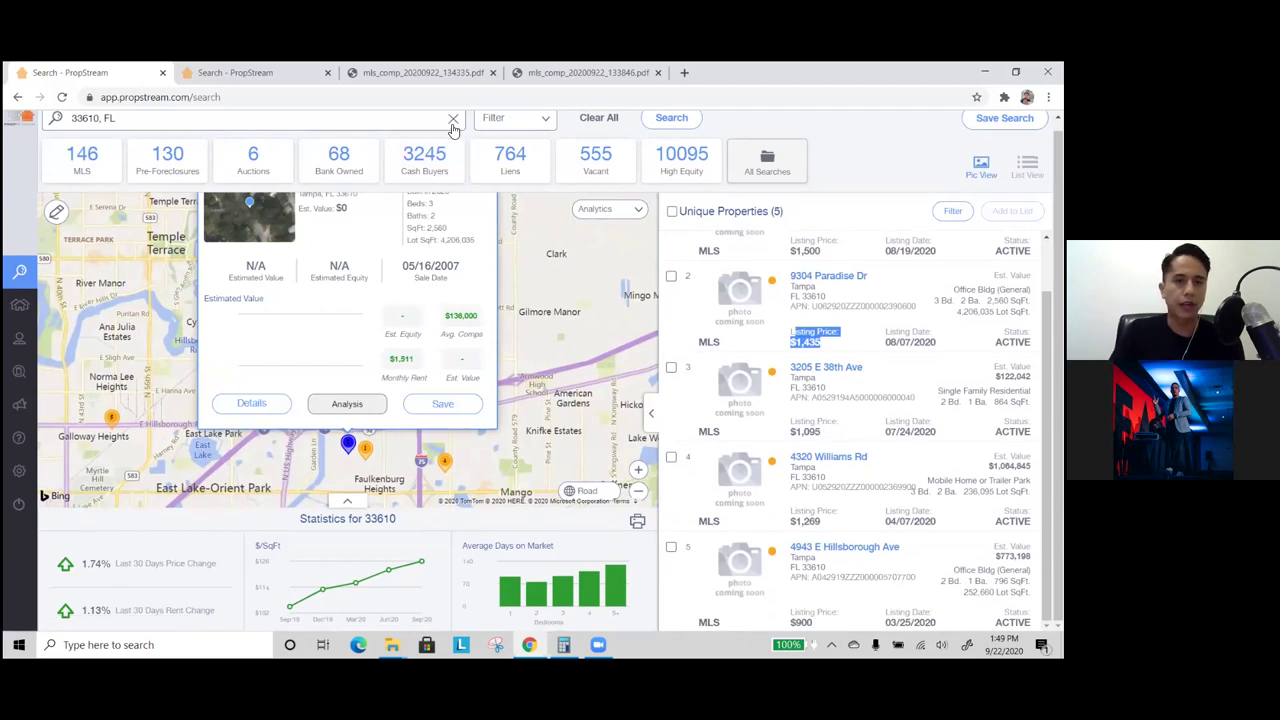
- Replace the search area with Tampa, FL
triple_click(281, 127)
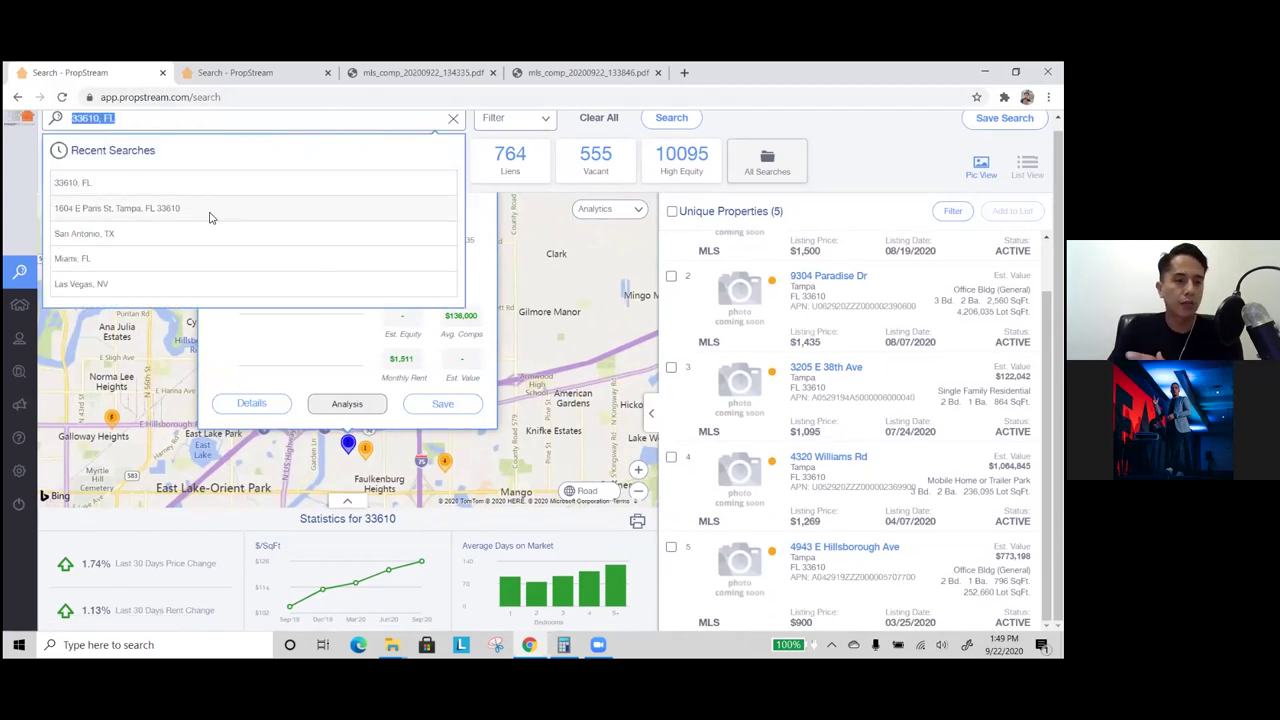
text(tampa)
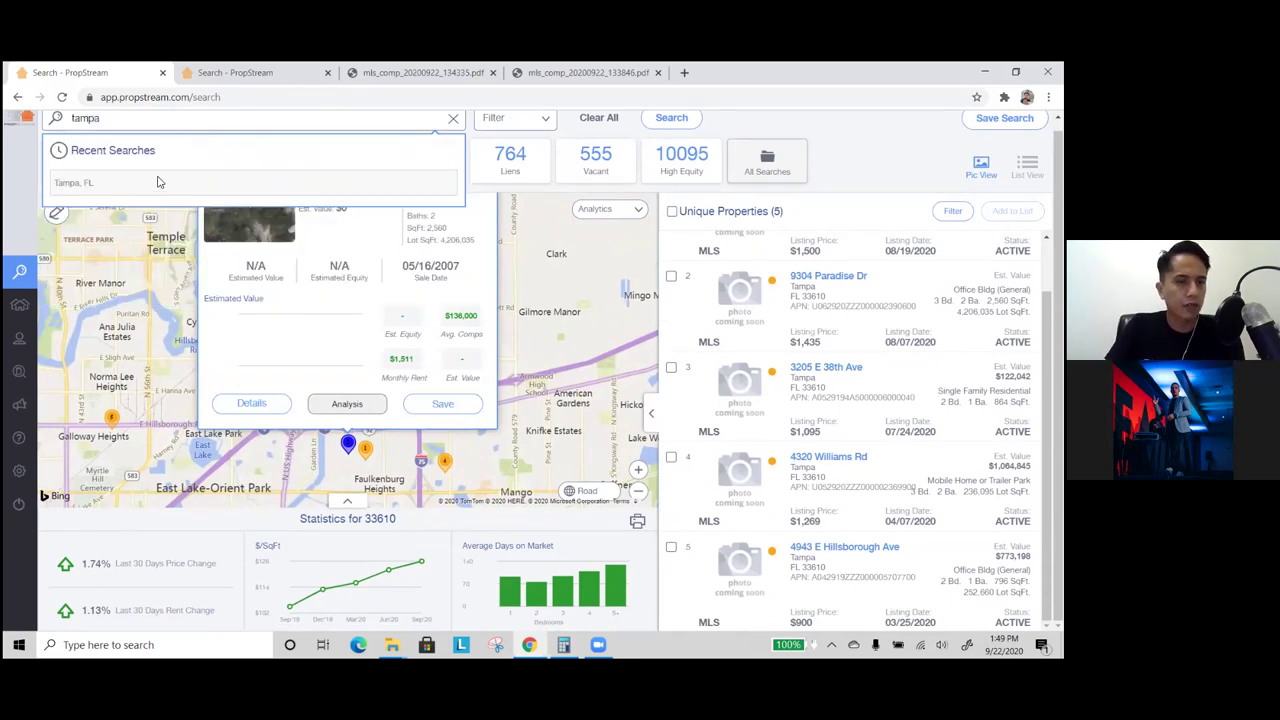
click(157, 182)
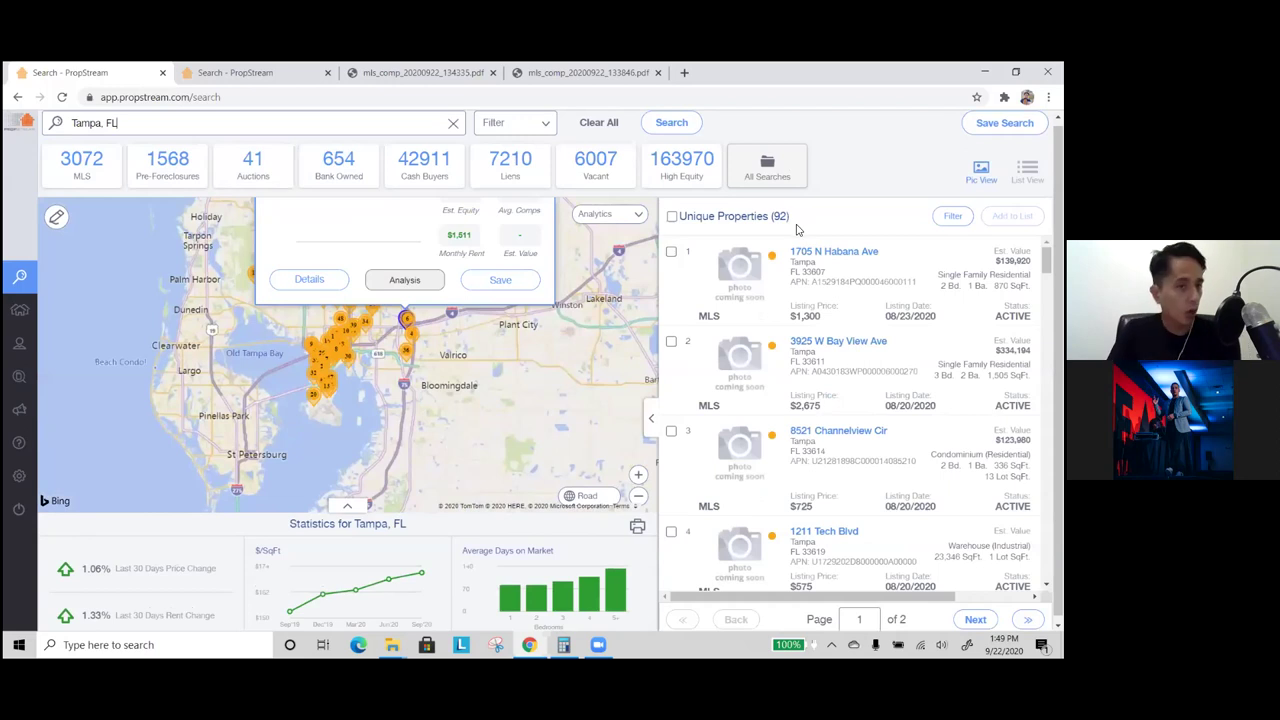
- Filter to Single Family homes with at least 3 bedrooms and 1 bathroom
click(519, 123)
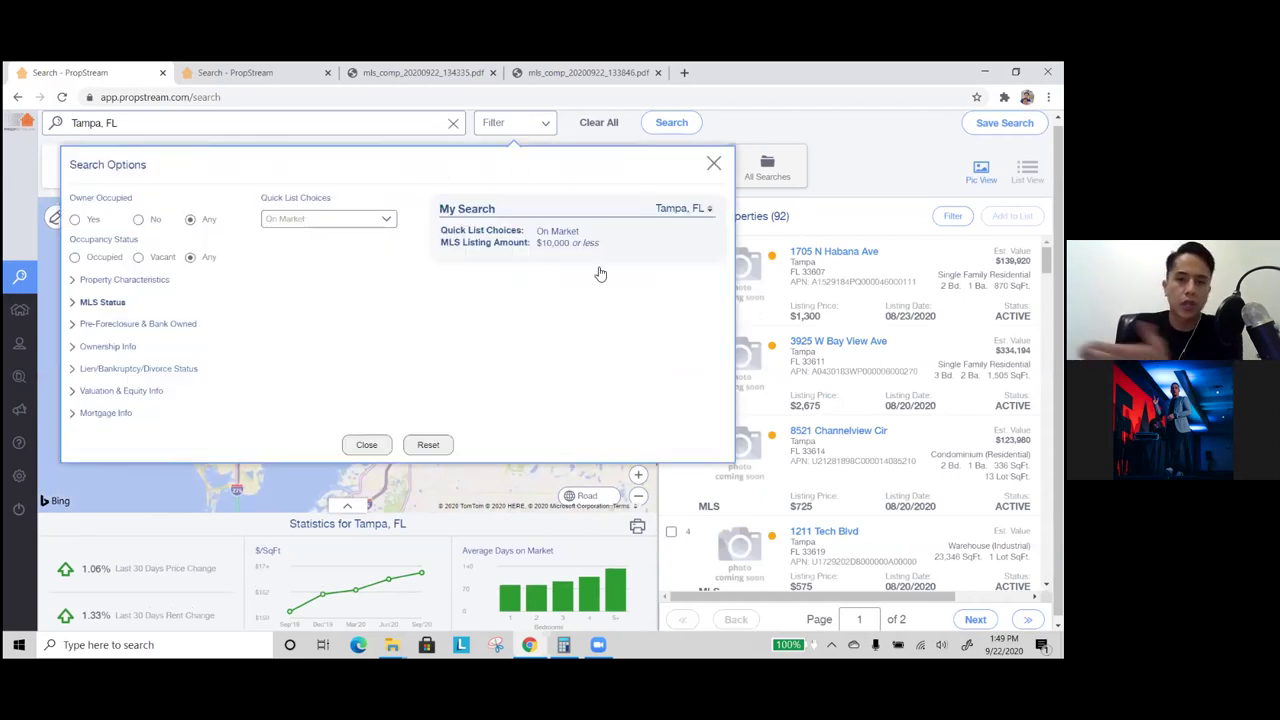
click(108, 279)
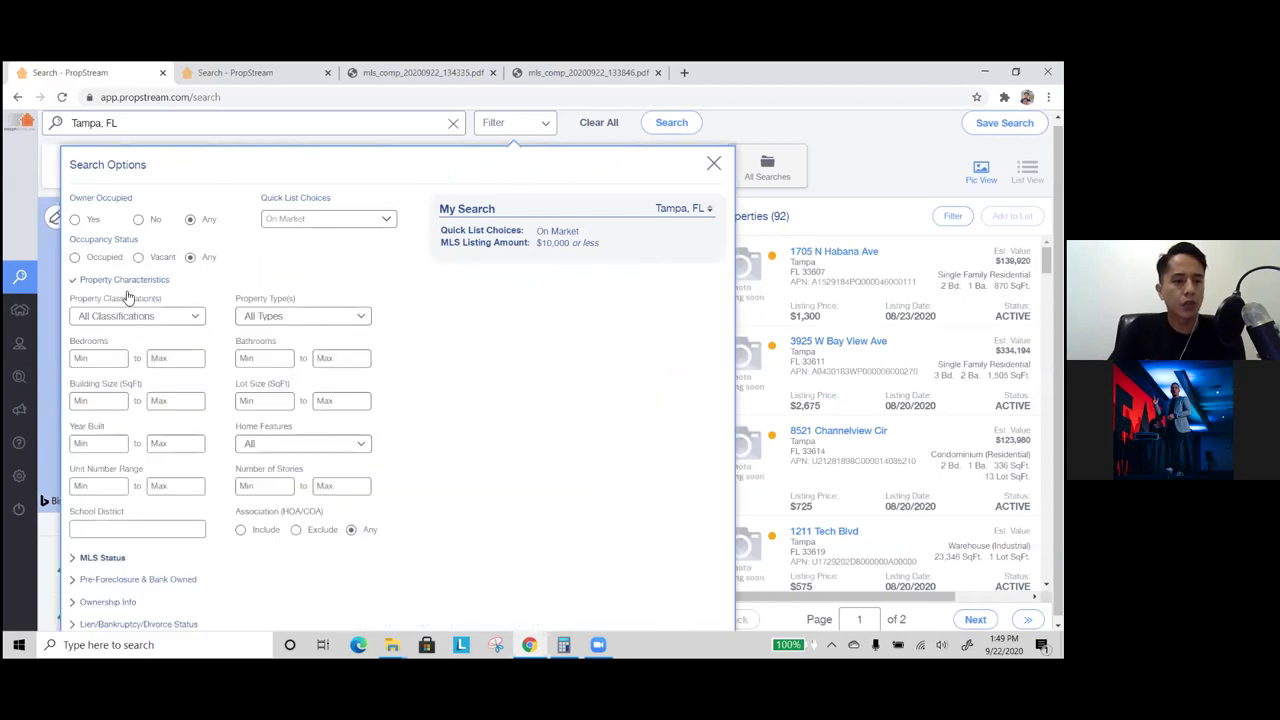
click(268, 316)
click(230, 366)
click(100, 357)
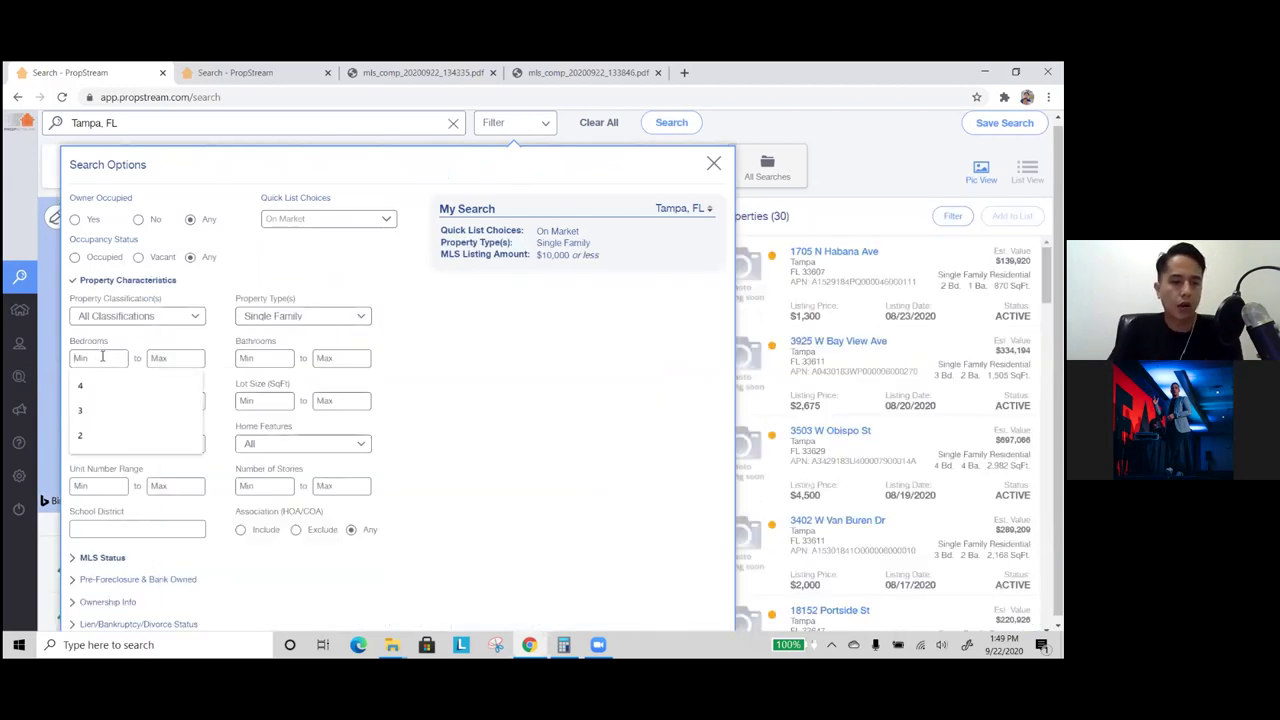
click(100, 410)
click(106, 400)
text(1)
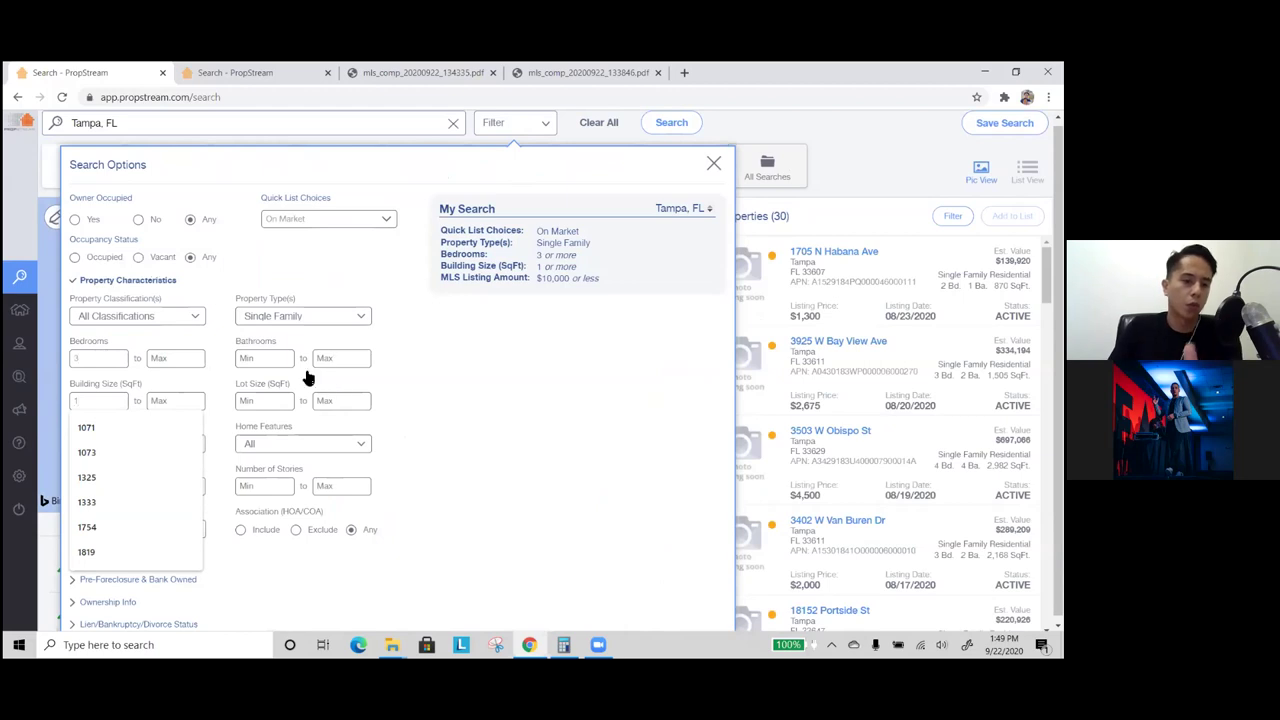
key(BackSpace)
click(264, 358)
text(1)
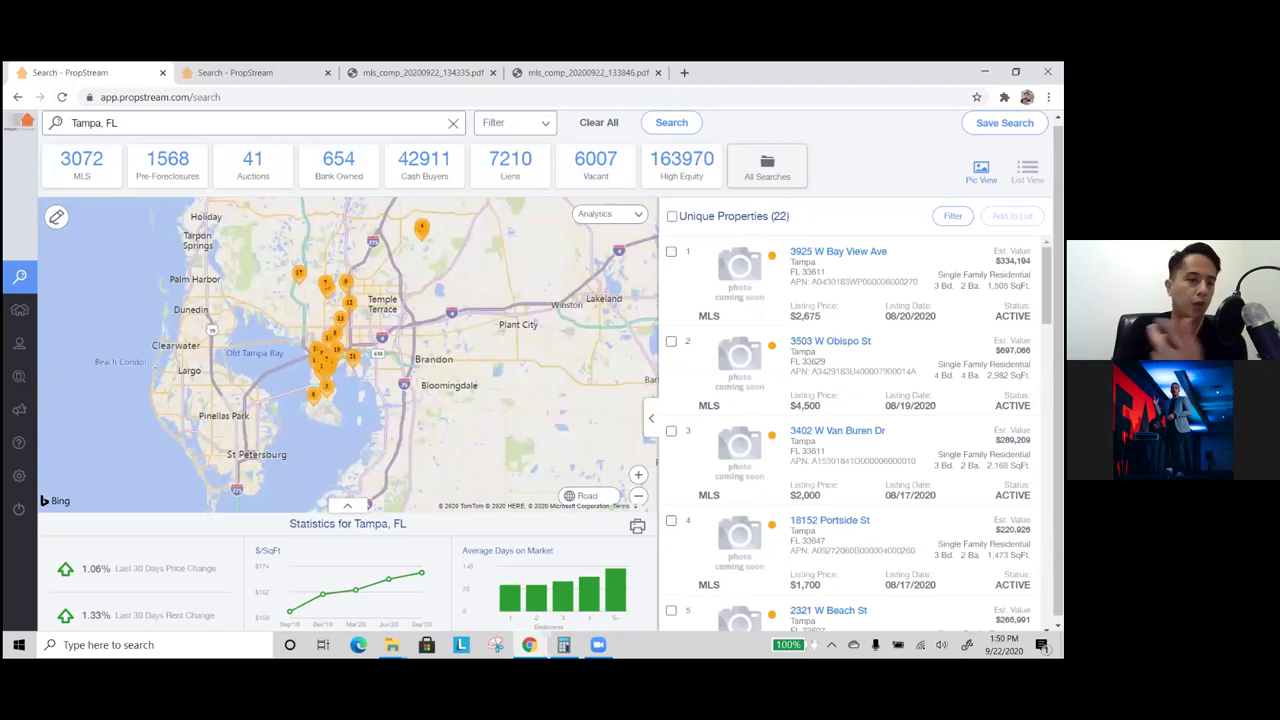
scroll(800, 337, down, 3)
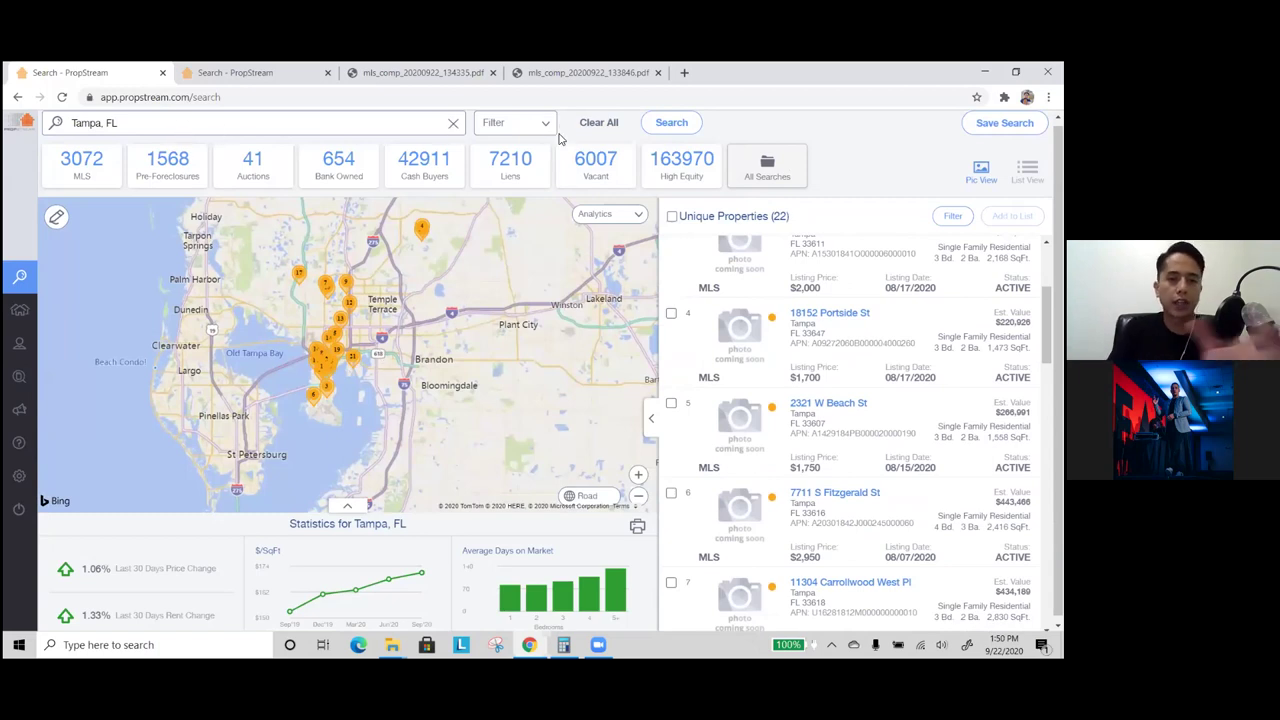
- Start a fresh Tampa, FL search filtered to a last sale date of 01/01/2020 or later
click(591, 124)
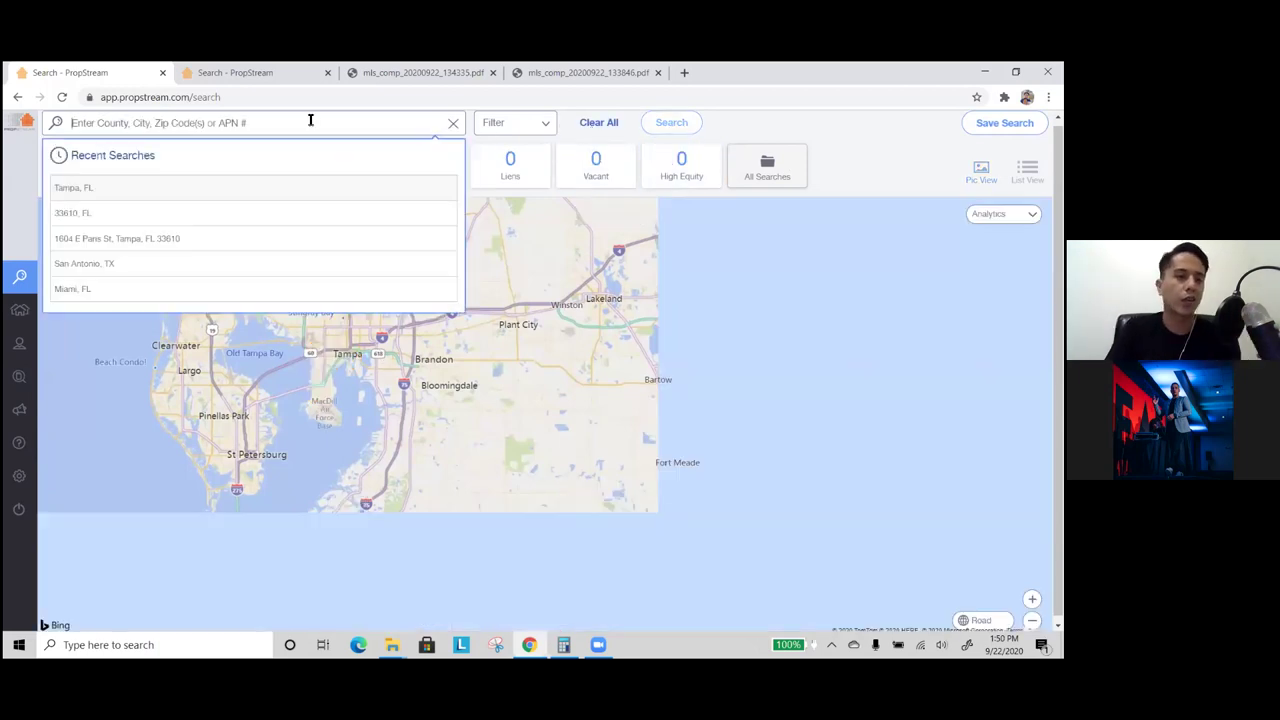
click(157, 184)
click(534, 126)
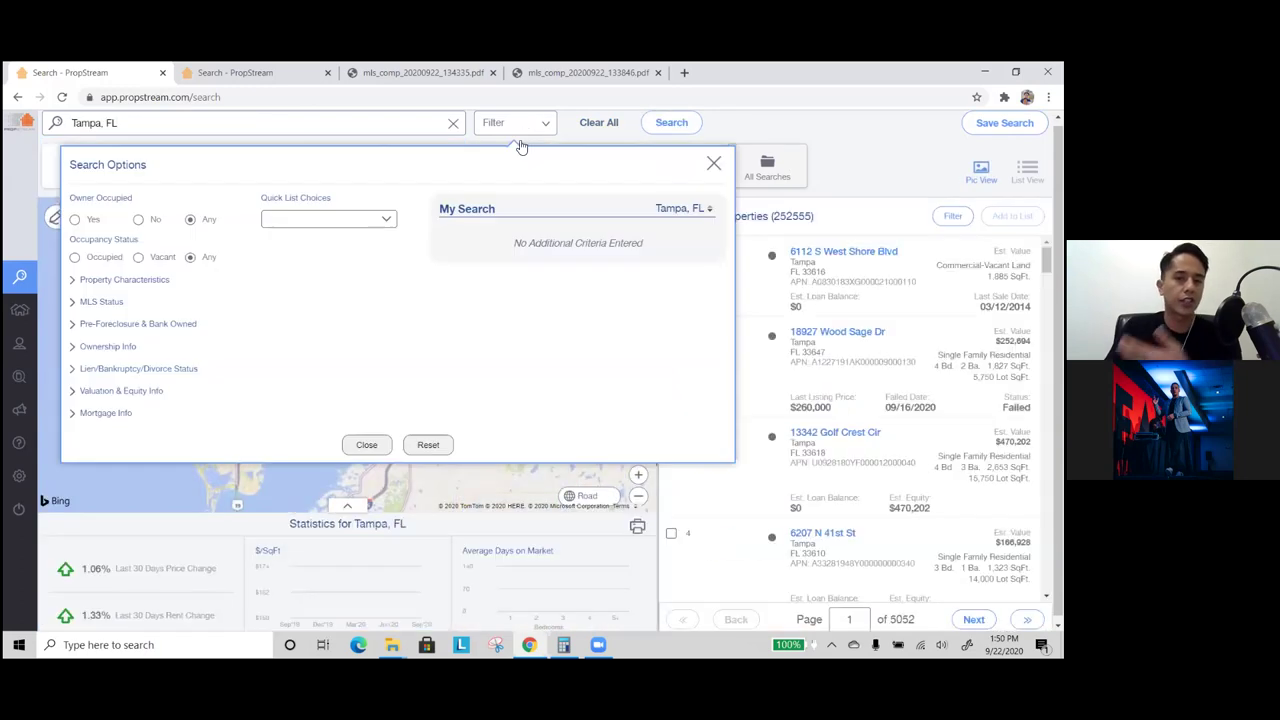
click(130, 347)
click(119, 420)
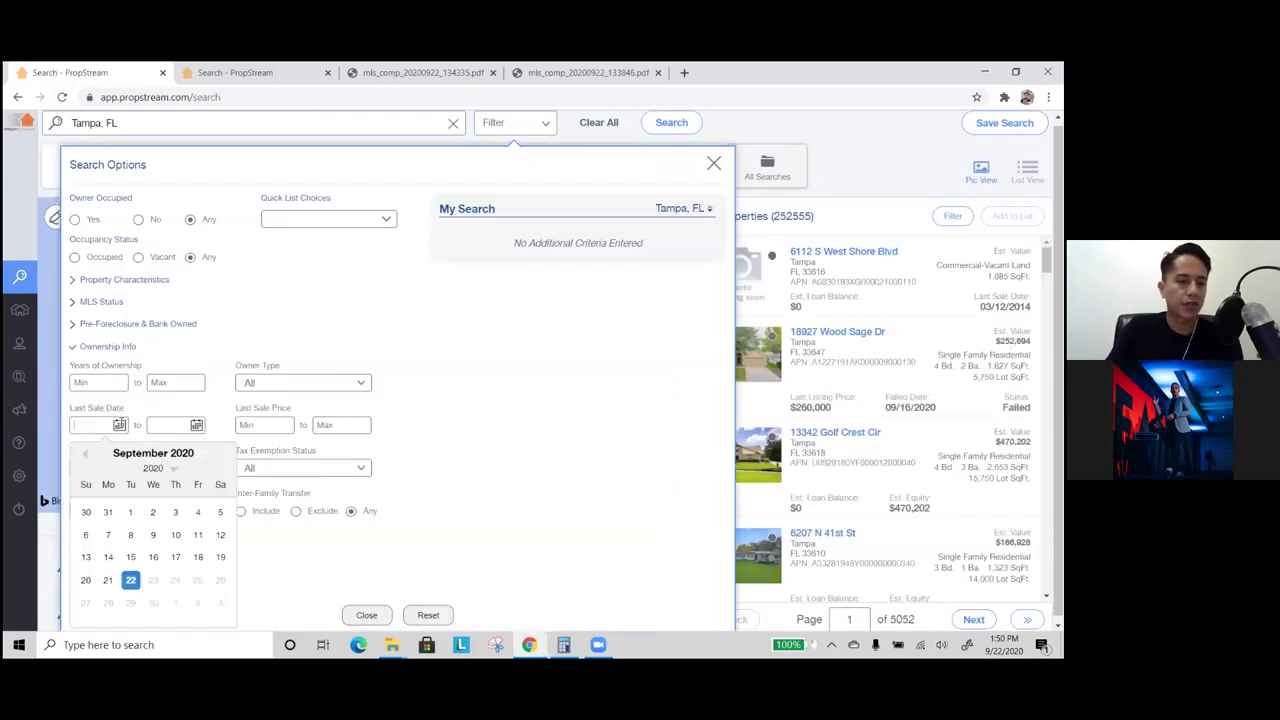
click(87, 455)
click(87, 455)
click(87, 455)
click(87, 455)
click(87, 456)
click(87, 456)
click(87, 456)
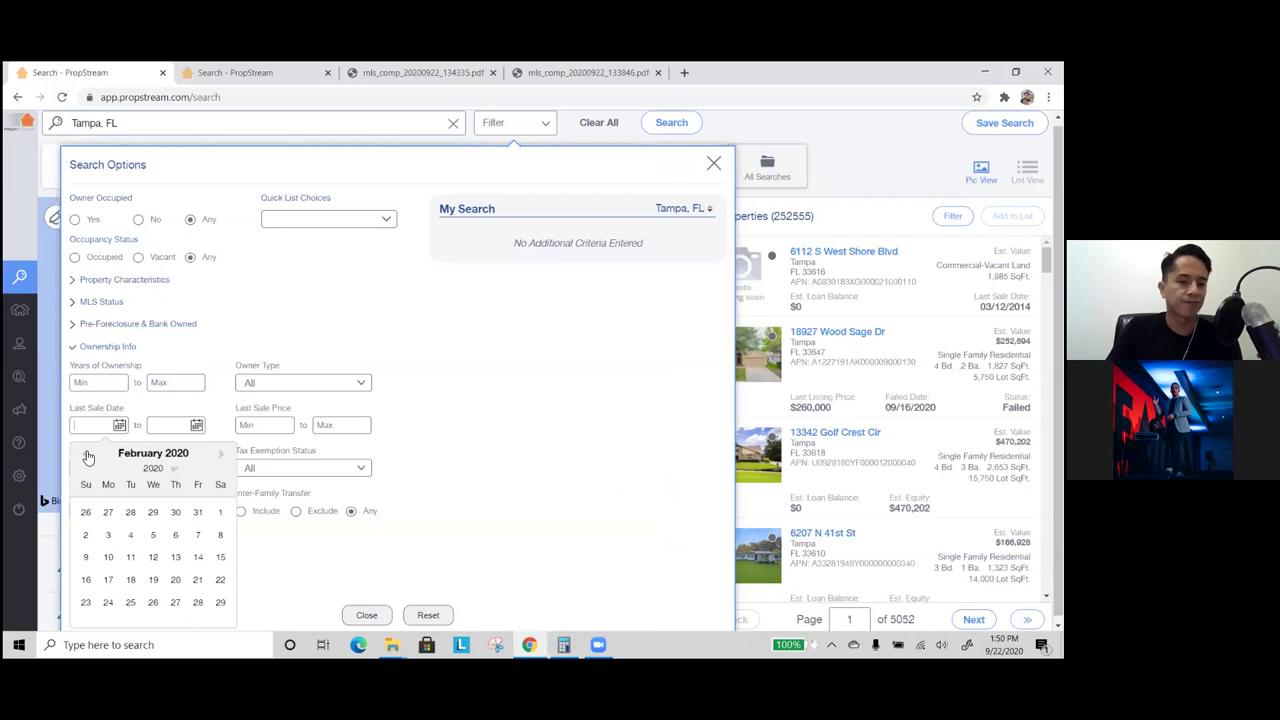
click(87, 456)
click(155, 514)
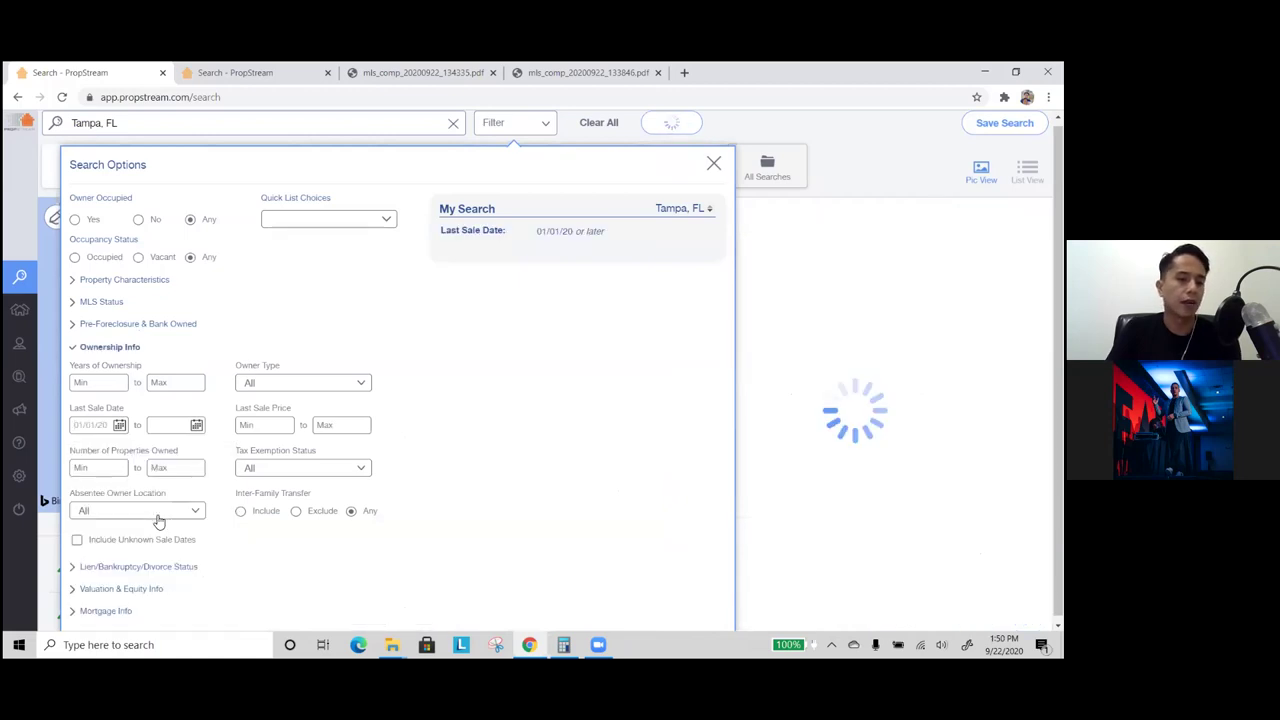
- Limit the property type to Single Family, showing 5,763 properties
click(130, 285)
click(275, 325)
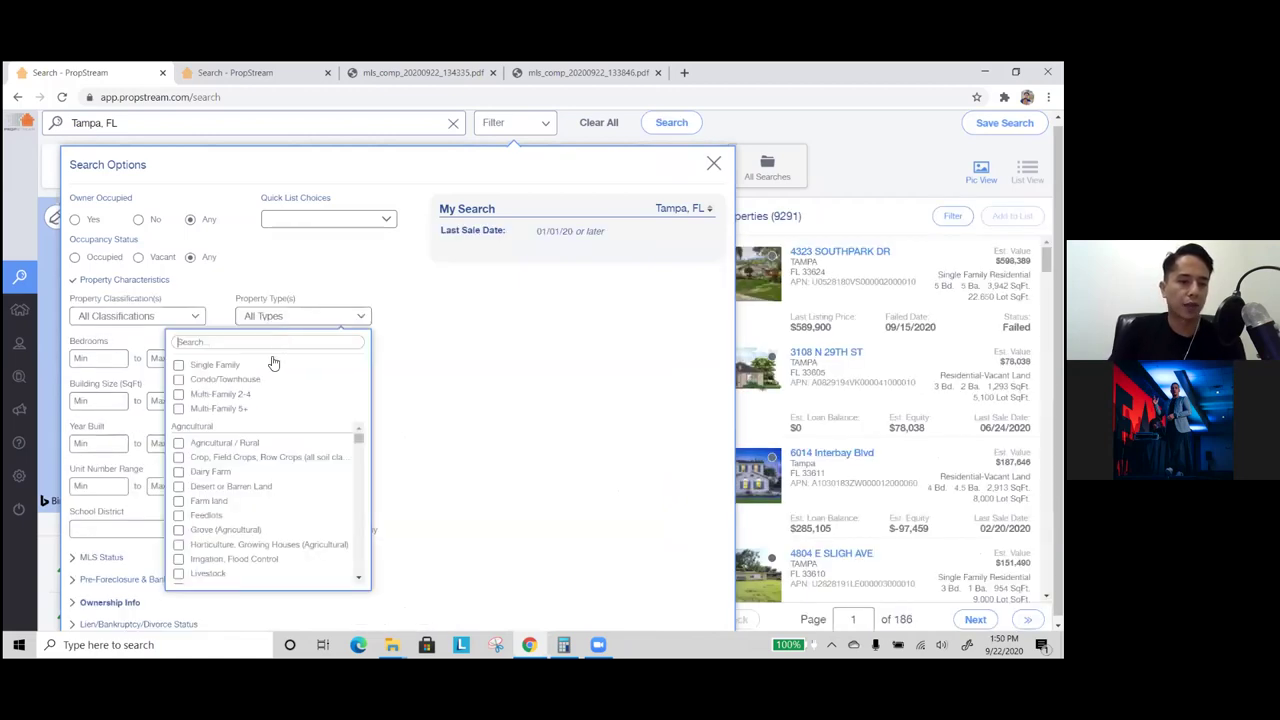
click(222, 367)
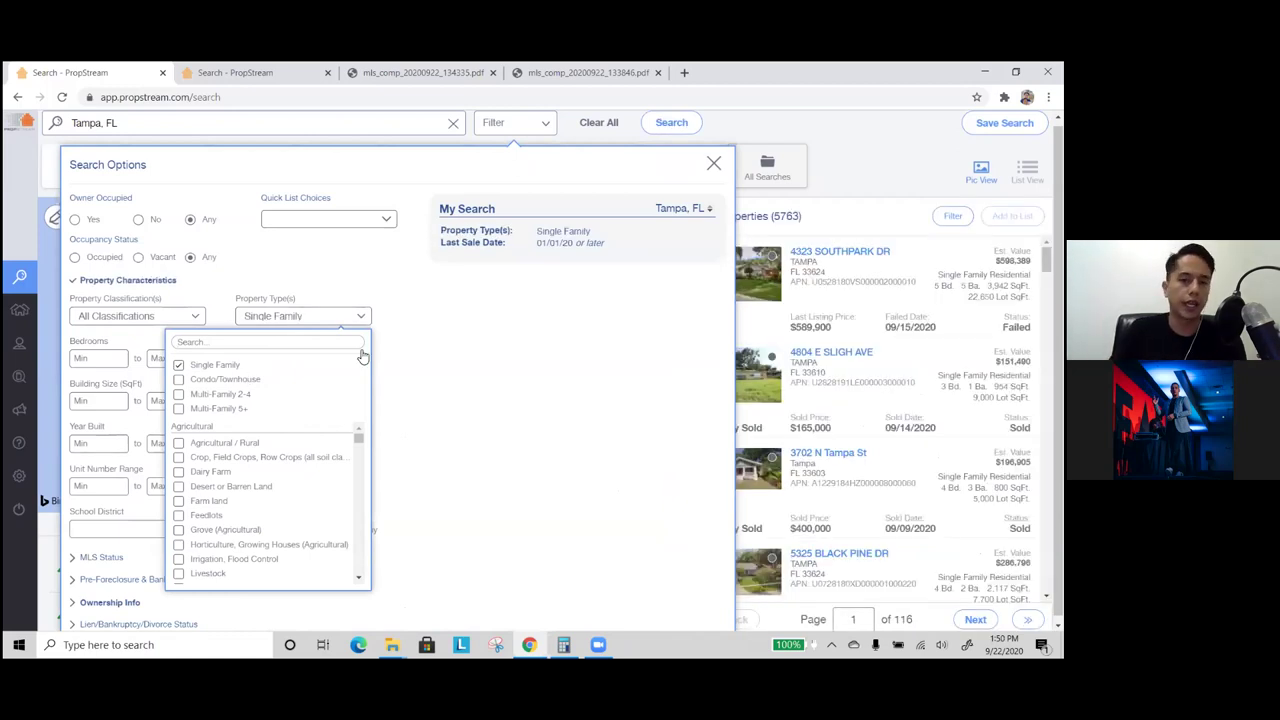
click(500, 126)
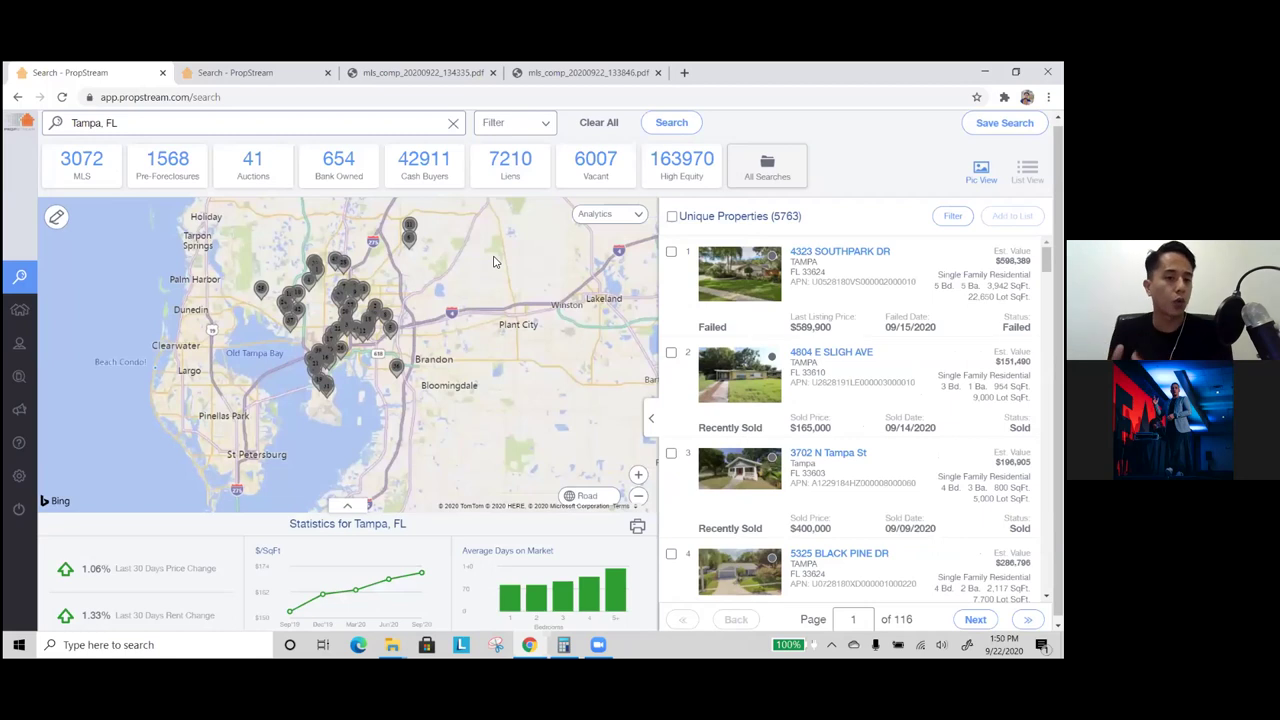